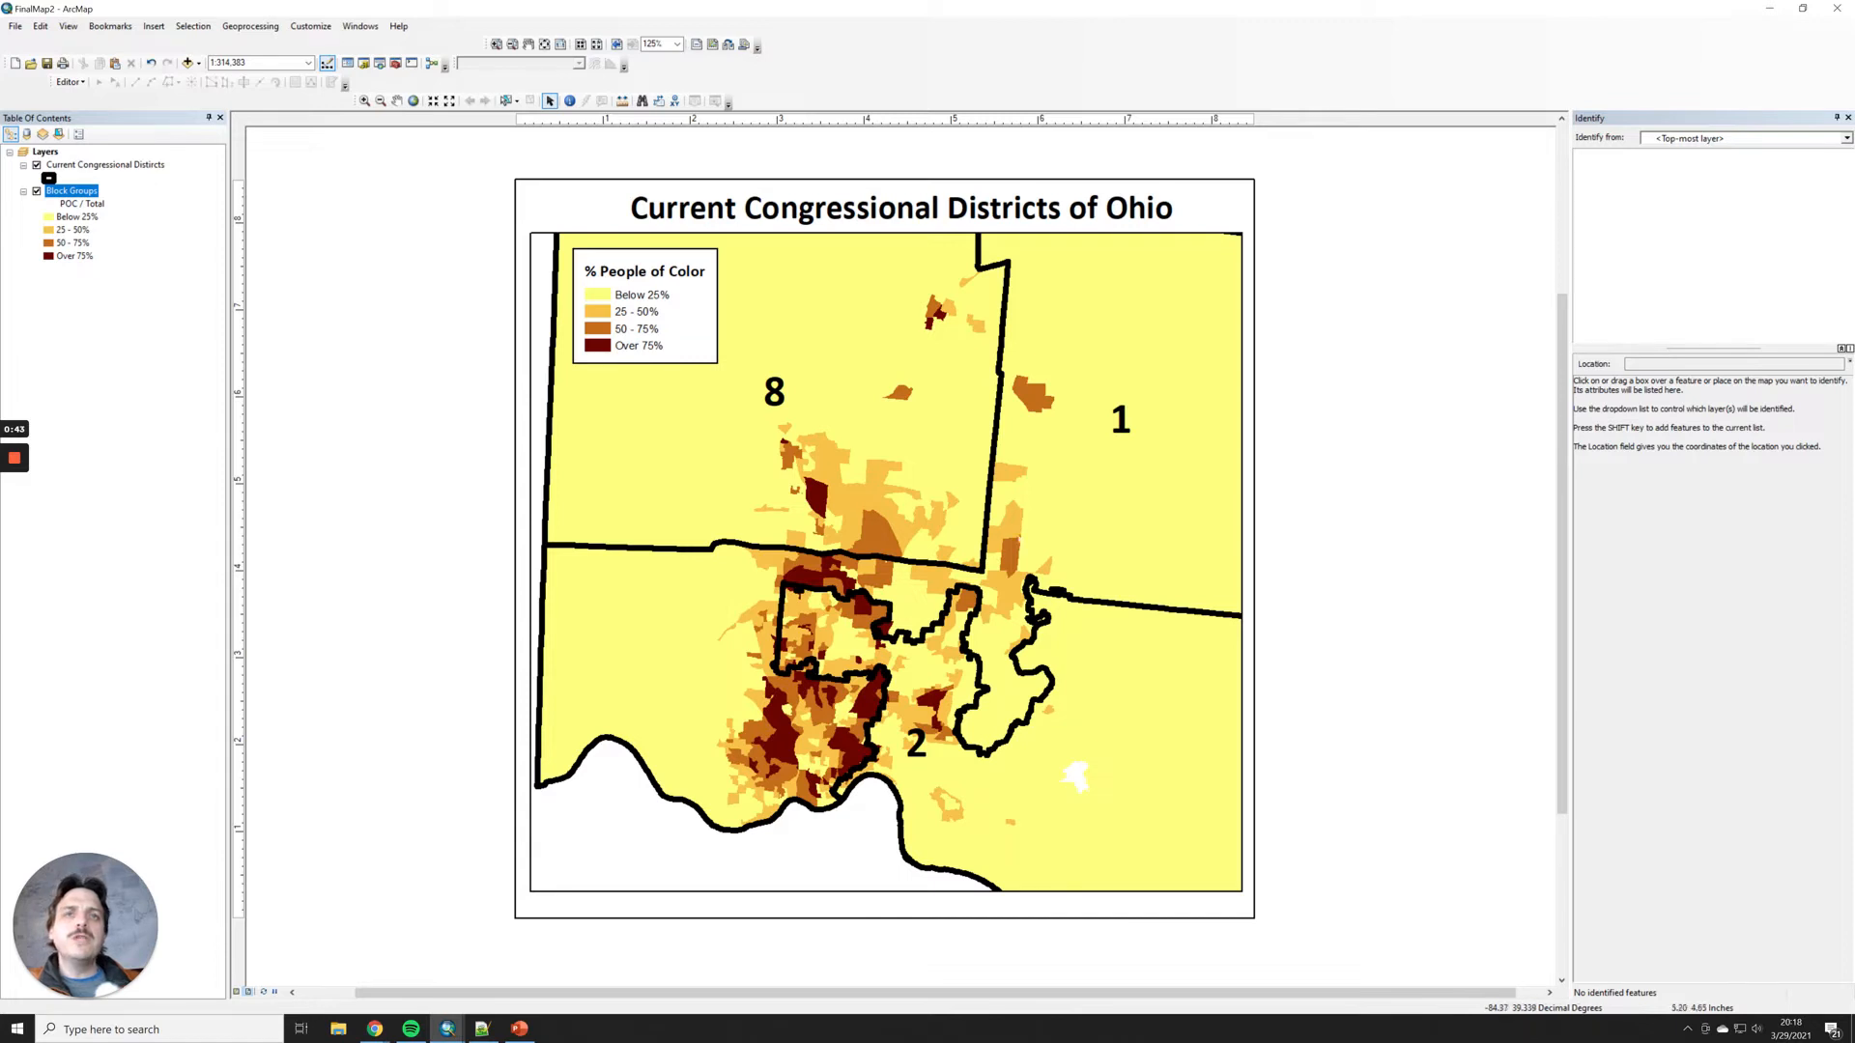
Step: Compare the finished congressional districts layout in FinalMap2 with the statewide block group map in RPM
{"action": "mouse_move", "coordinate": [448, 1029]}
{"action": "left_click", "coordinate": [525, 961]}
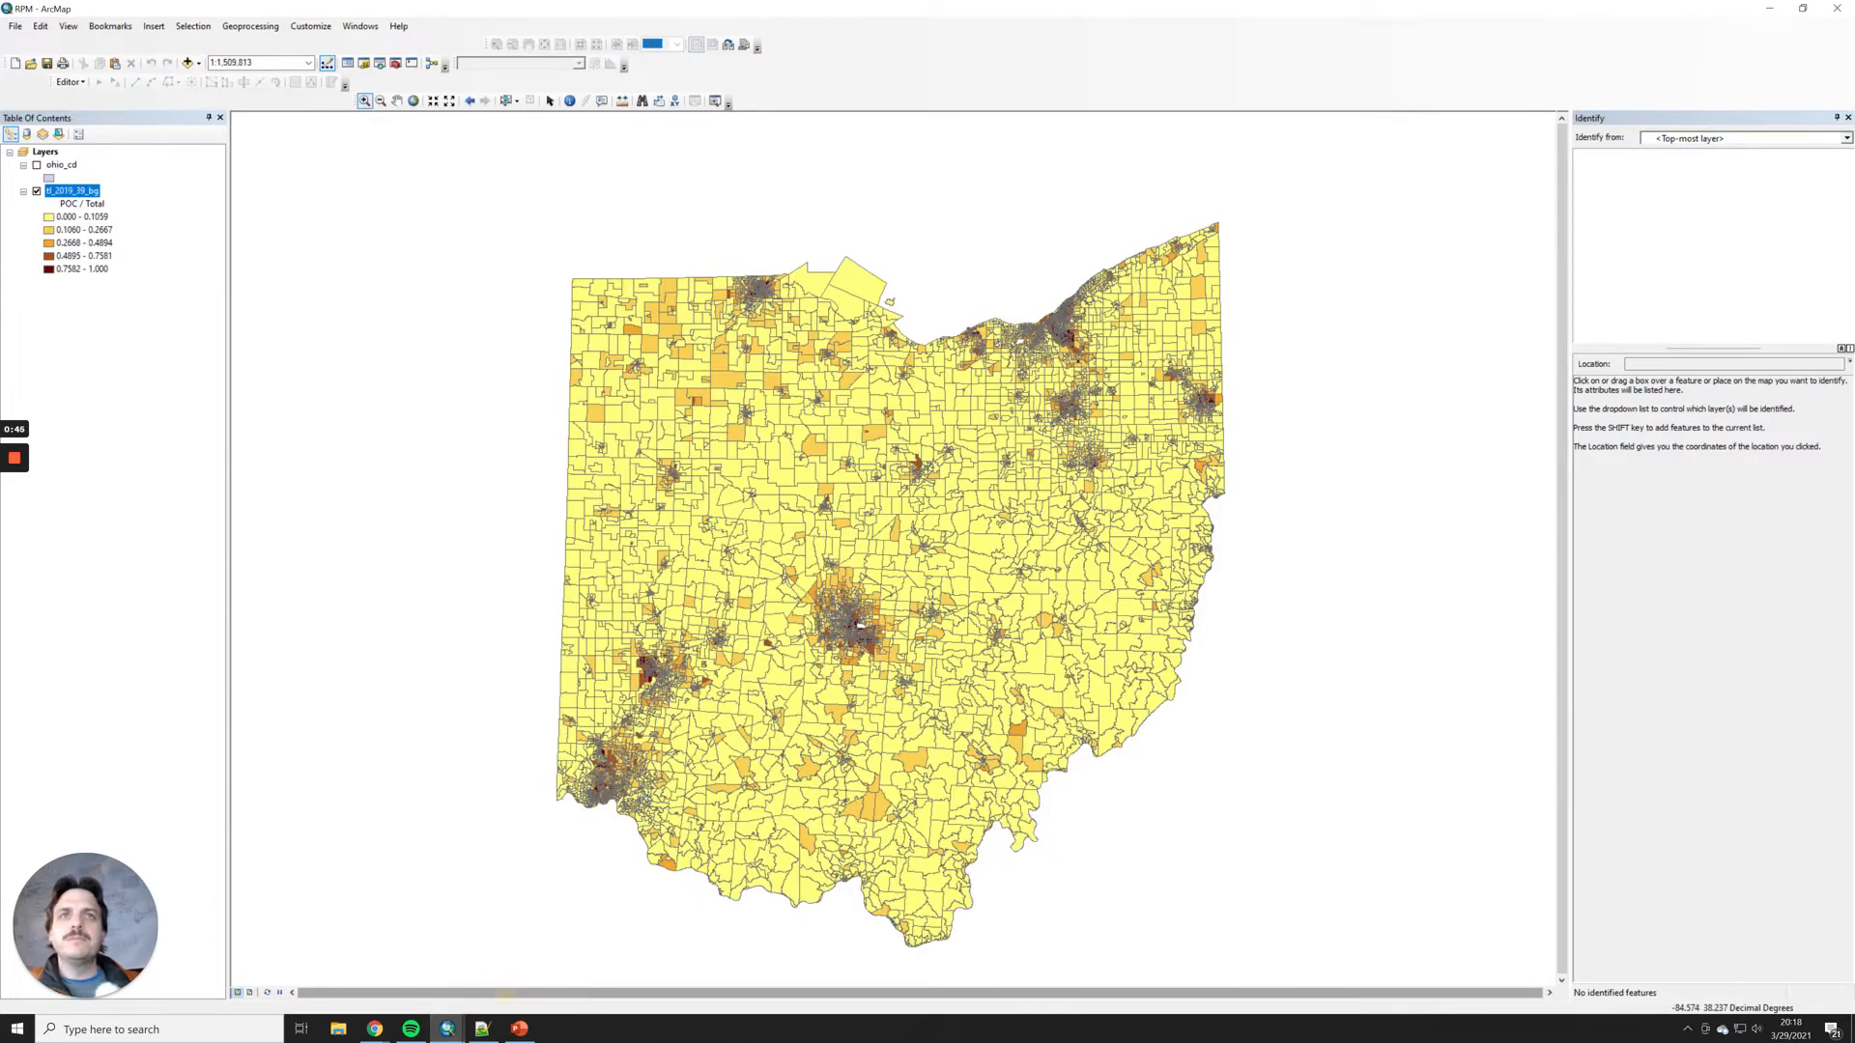
{"action": "mouse_move", "coordinate": [447, 1029]}
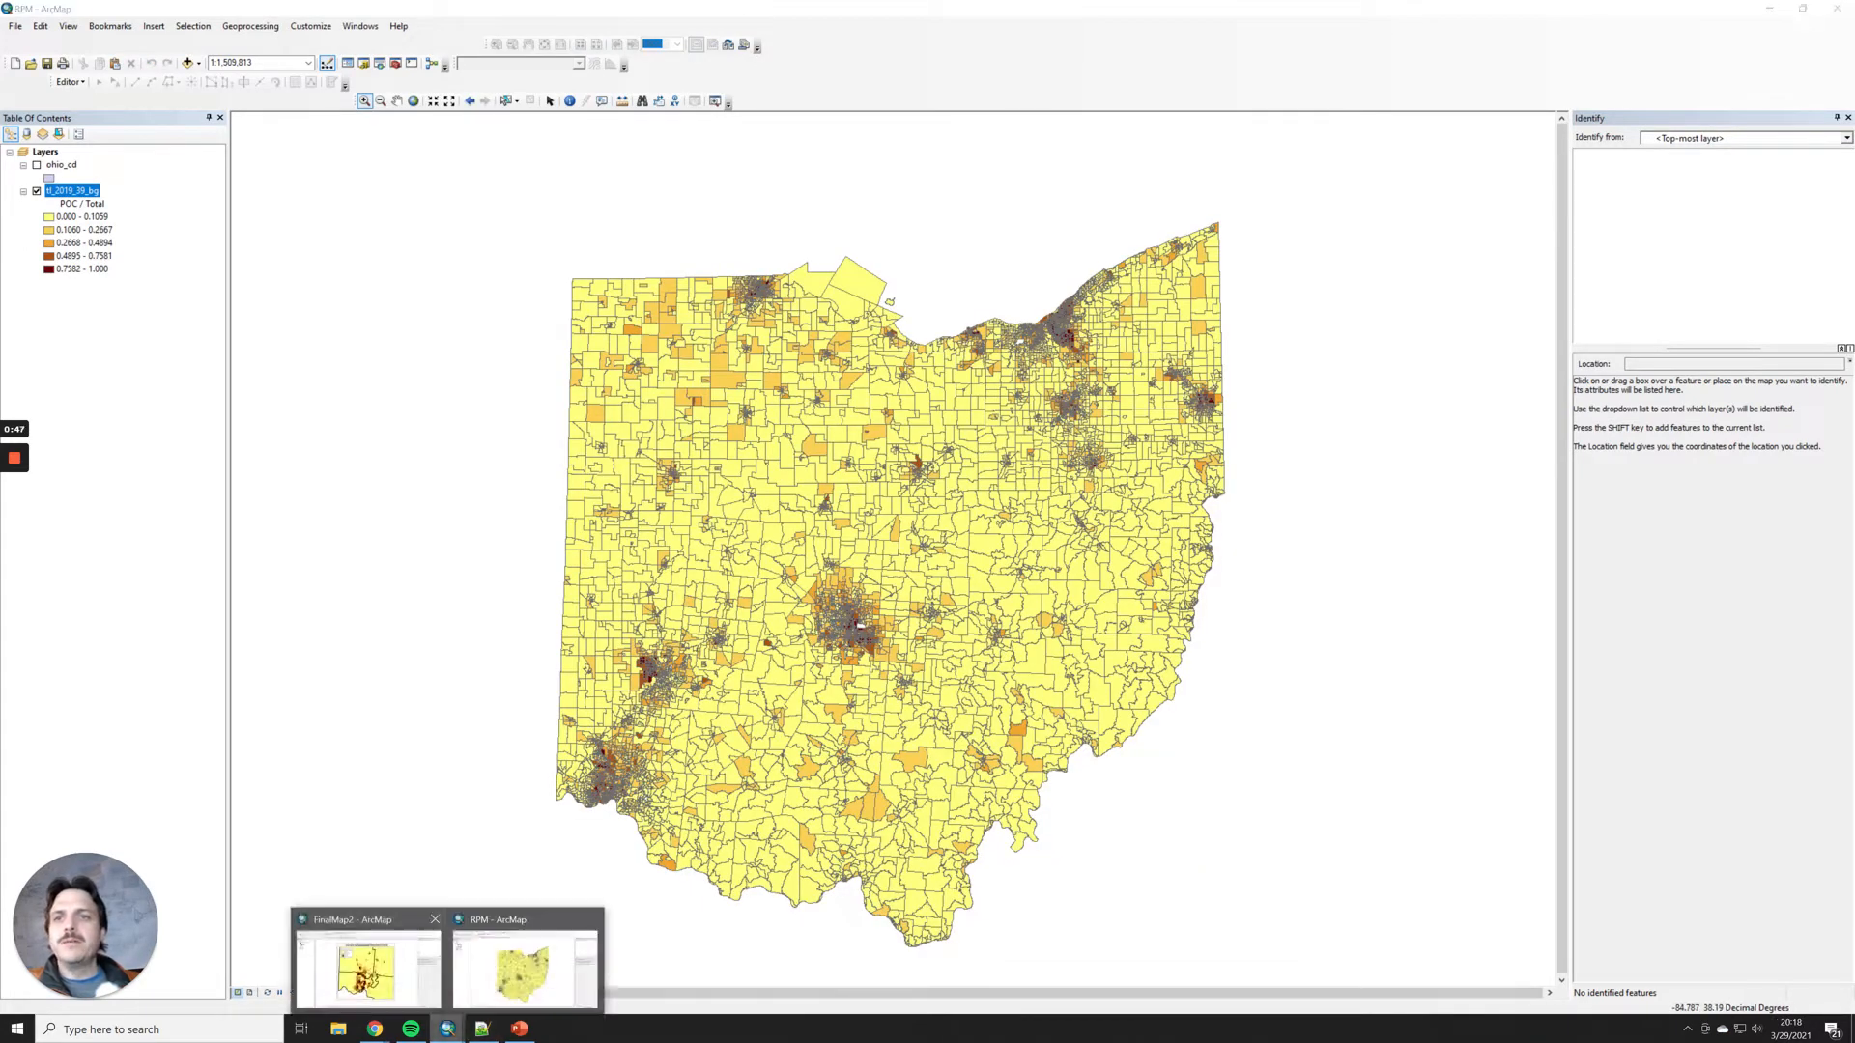
{"action": "left_click", "coordinate": [401, 964]}
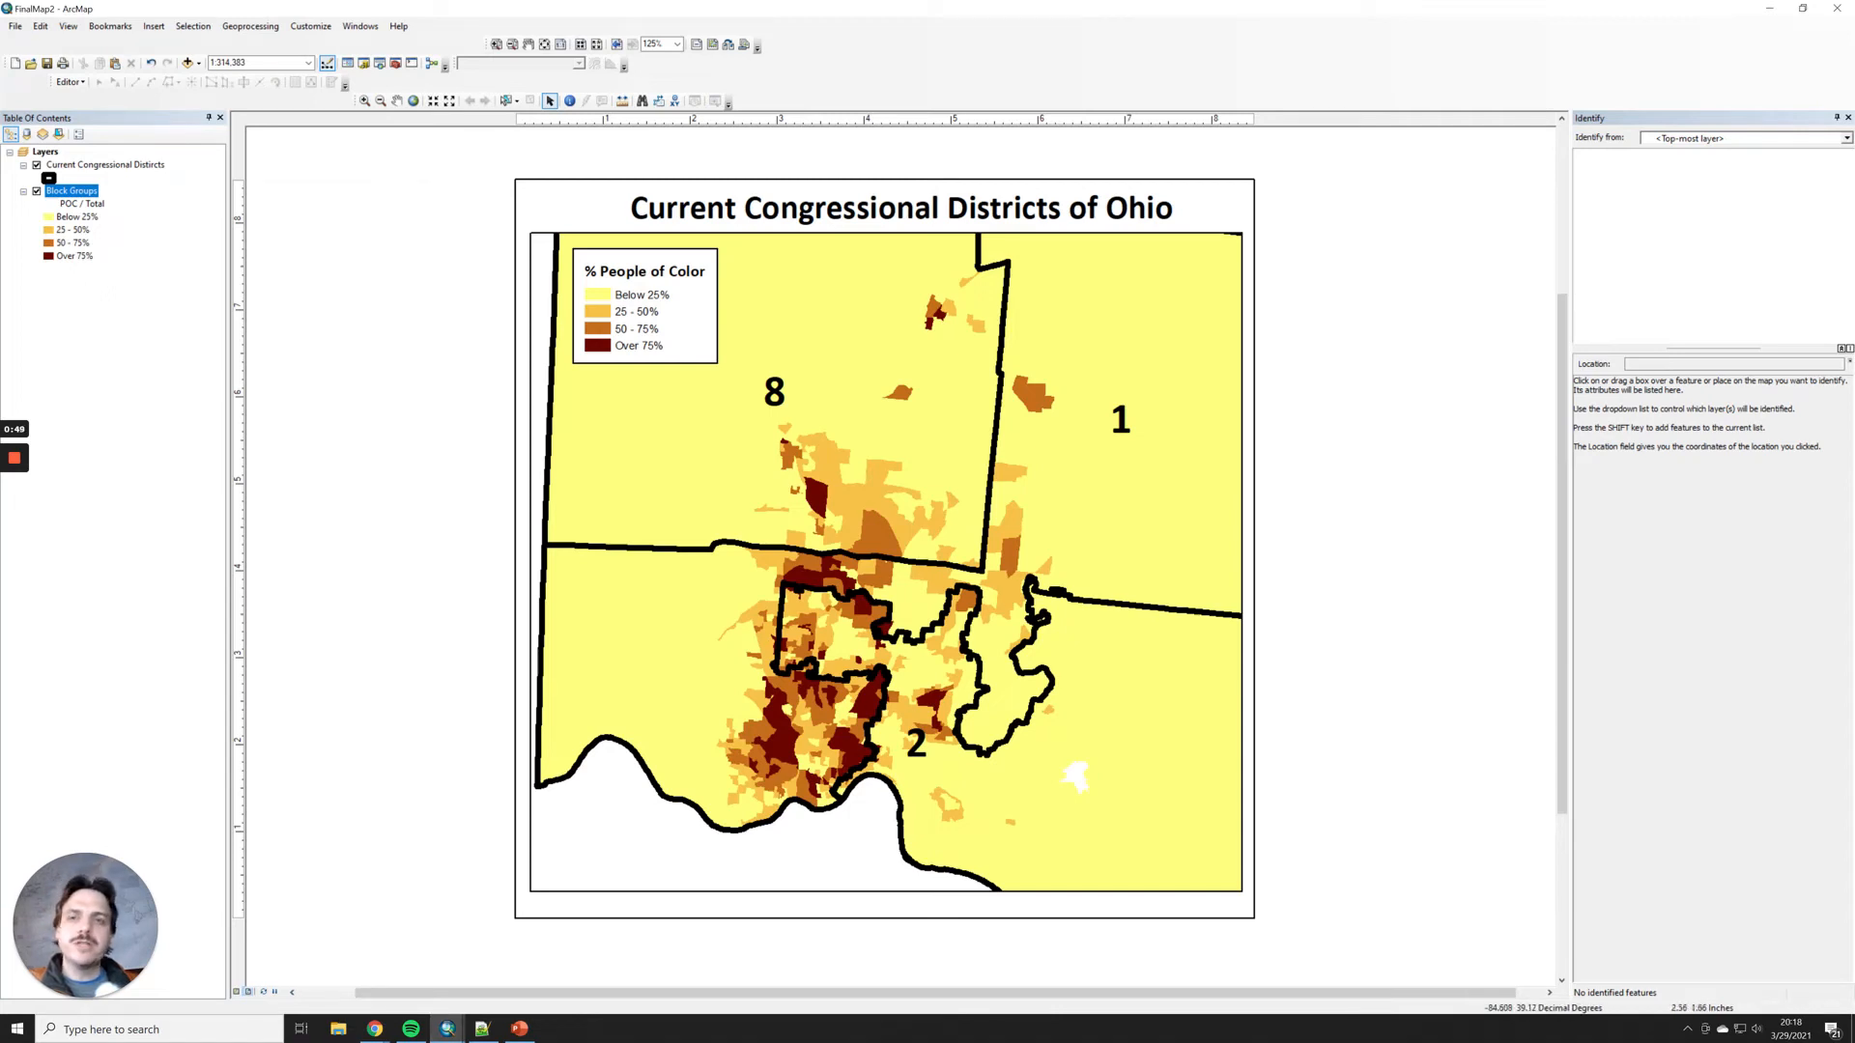
{"action": "mouse_move", "coordinate": [447, 1028]}
{"action": "left_click", "coordinate": [524, 966]}
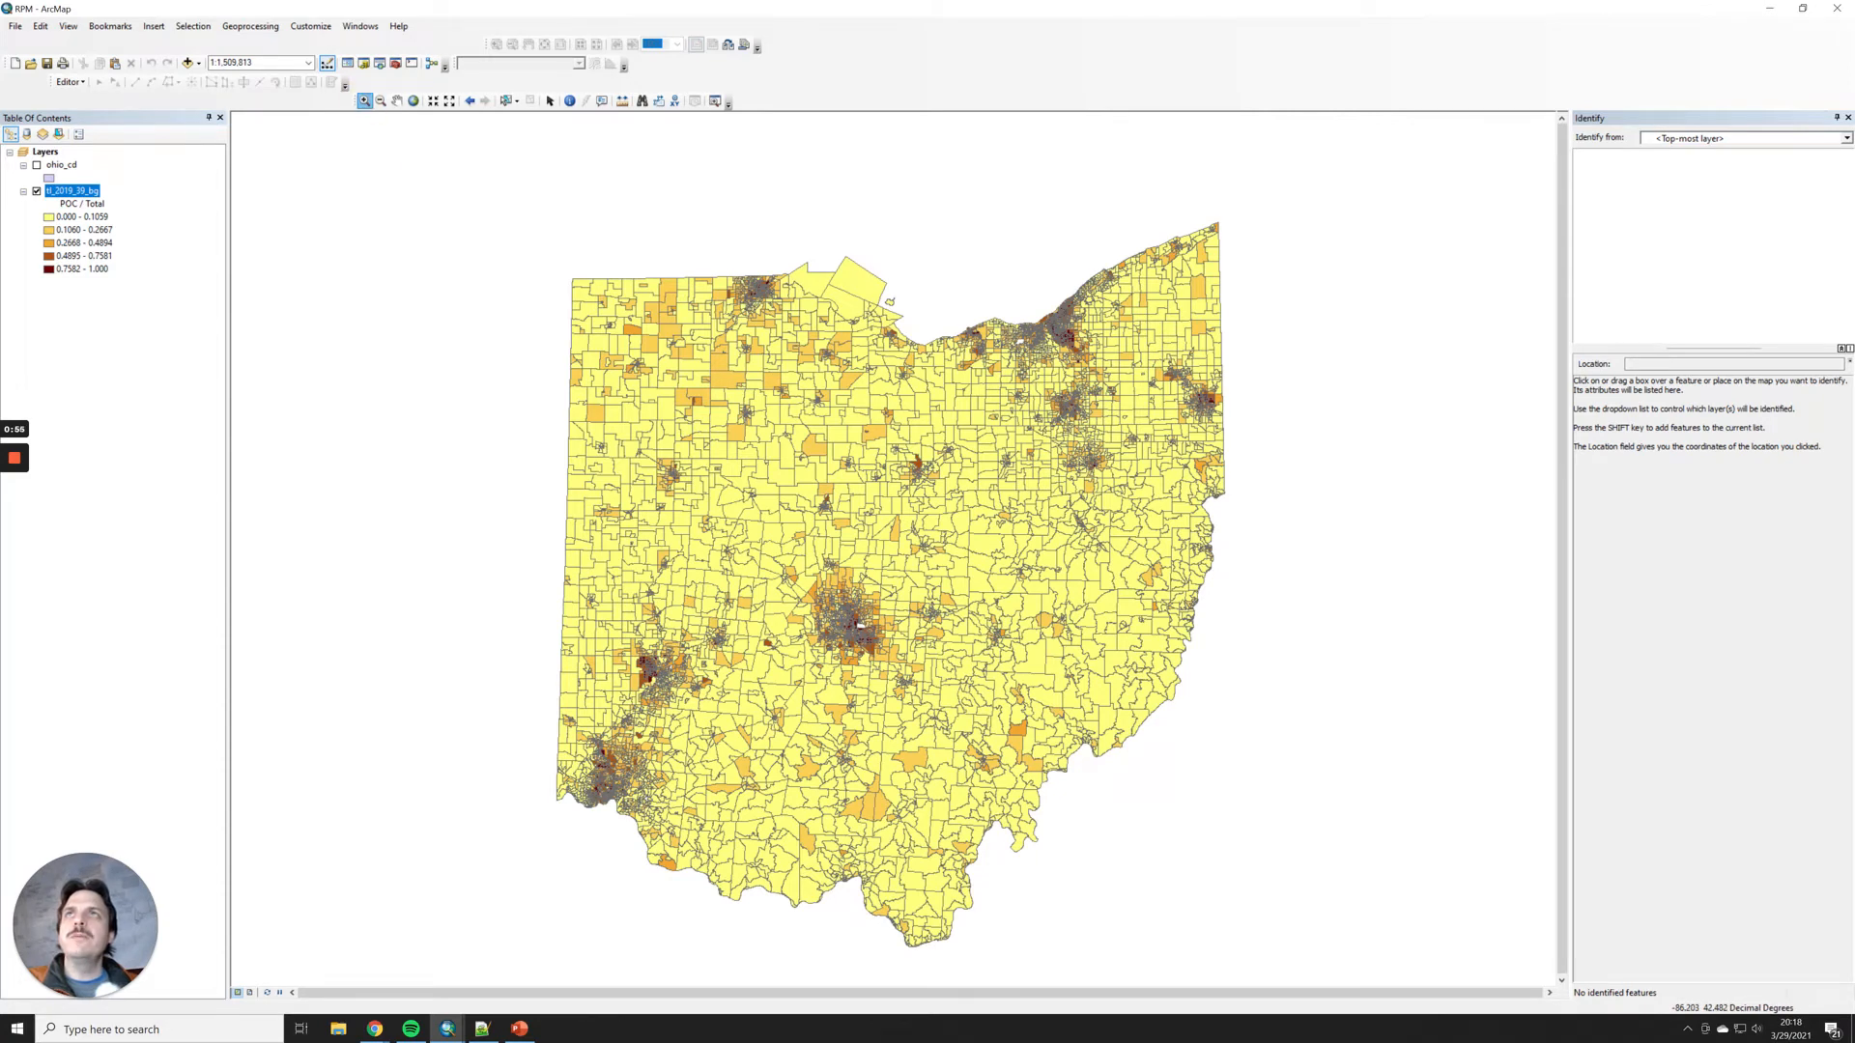
Step: Zoom the RPM map in on the block groups in the southwest corner of Ohio
{"action": "left_click_drag", "start_coordinate": [529, 699], "coordinate": [694, 883]}
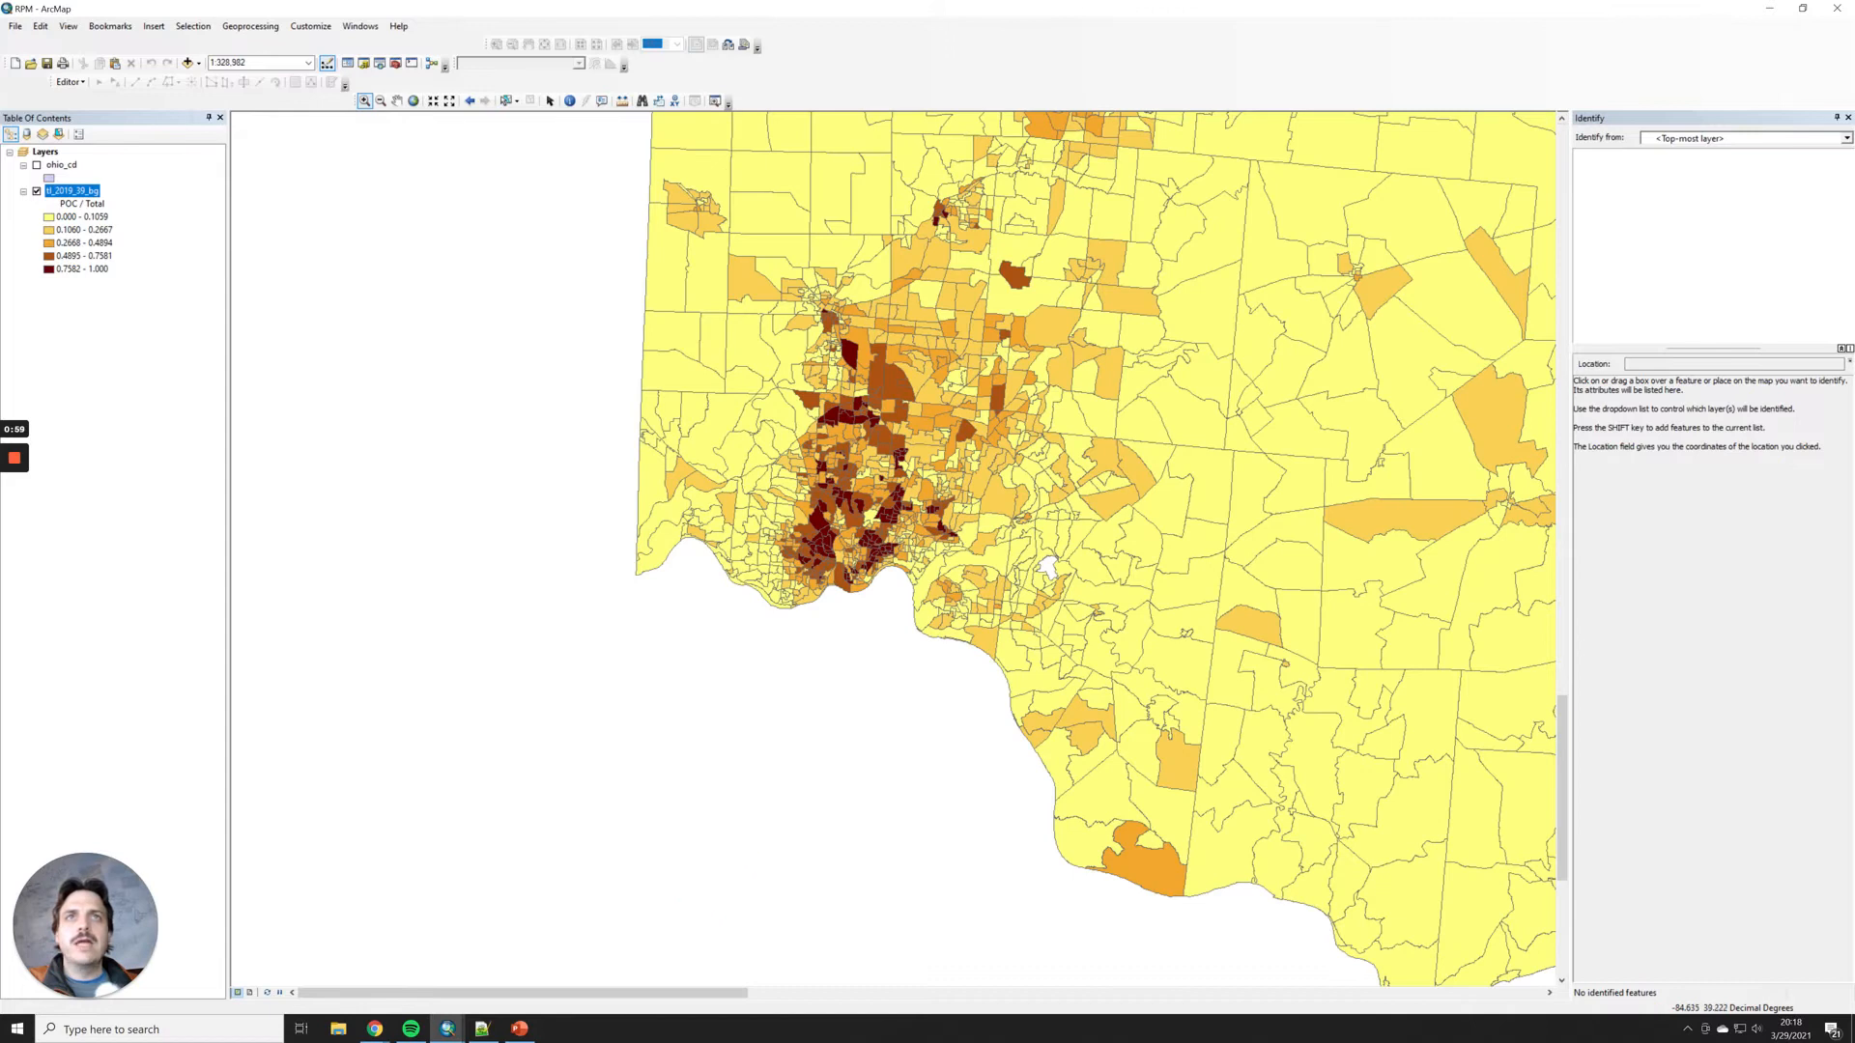
{"action": "left_click_drag", "start_coordinate": [605, 304], "coordinate": [1225, 908]}
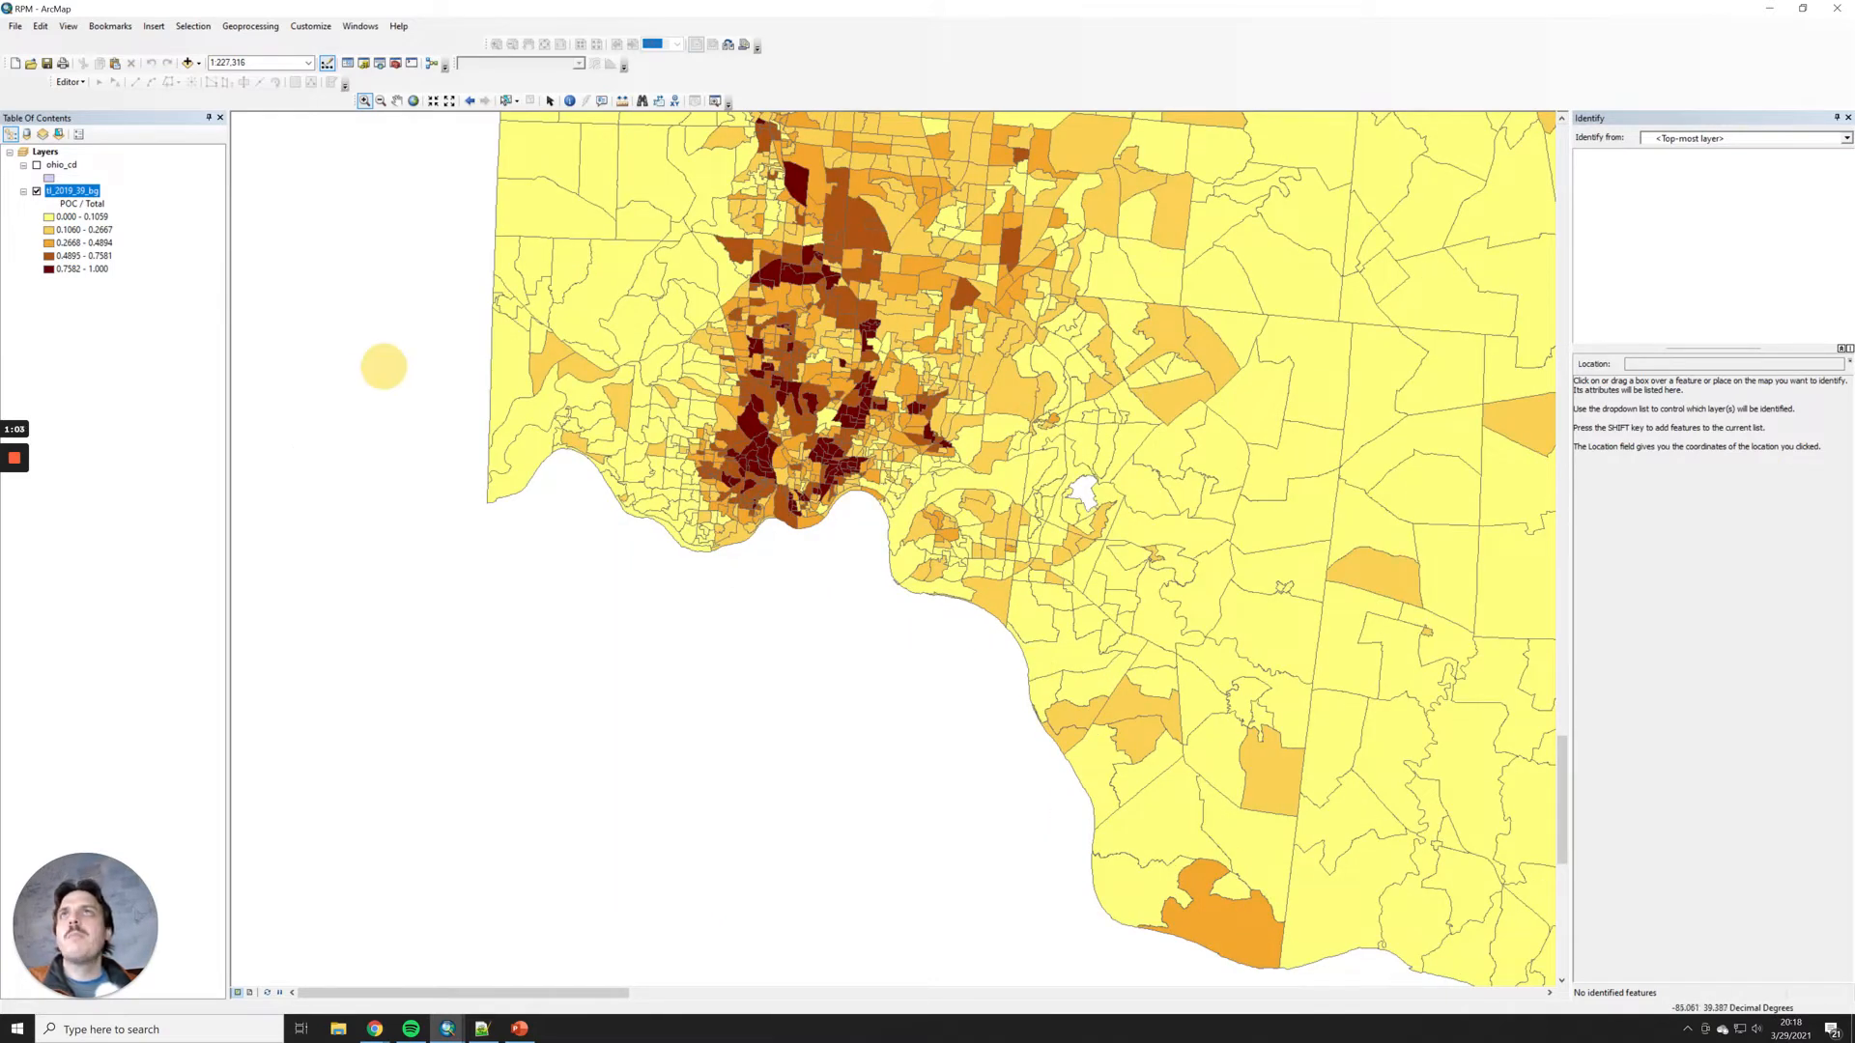
{"action": "left_click", "coordinate": [396, 100]}
{"action": "left_click_drag", "start_coordinate": [913, 270], "coordinate": [889, 400]}
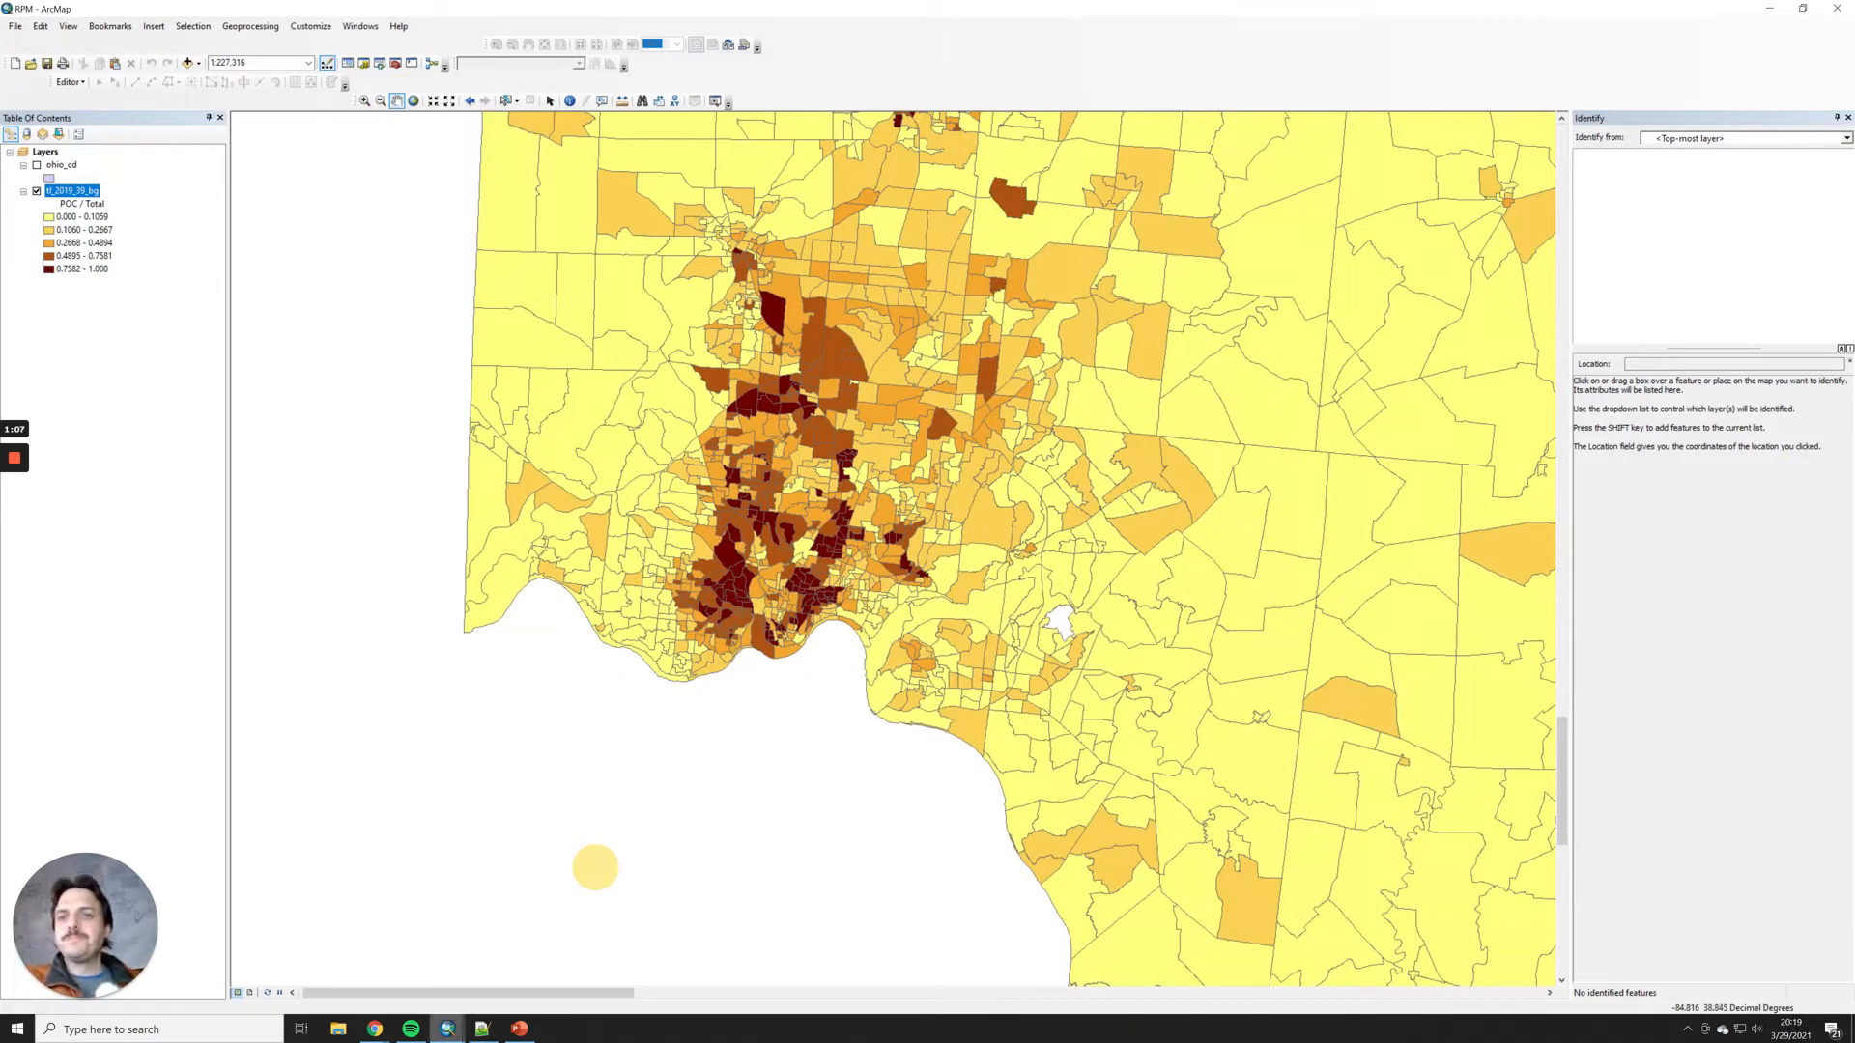
Step: Compare the people-of-color classes and block group outlines in FinalMap2 with the zoomed RPM map
{"action": "mouse_move", "coordinate": [447, 1029]}
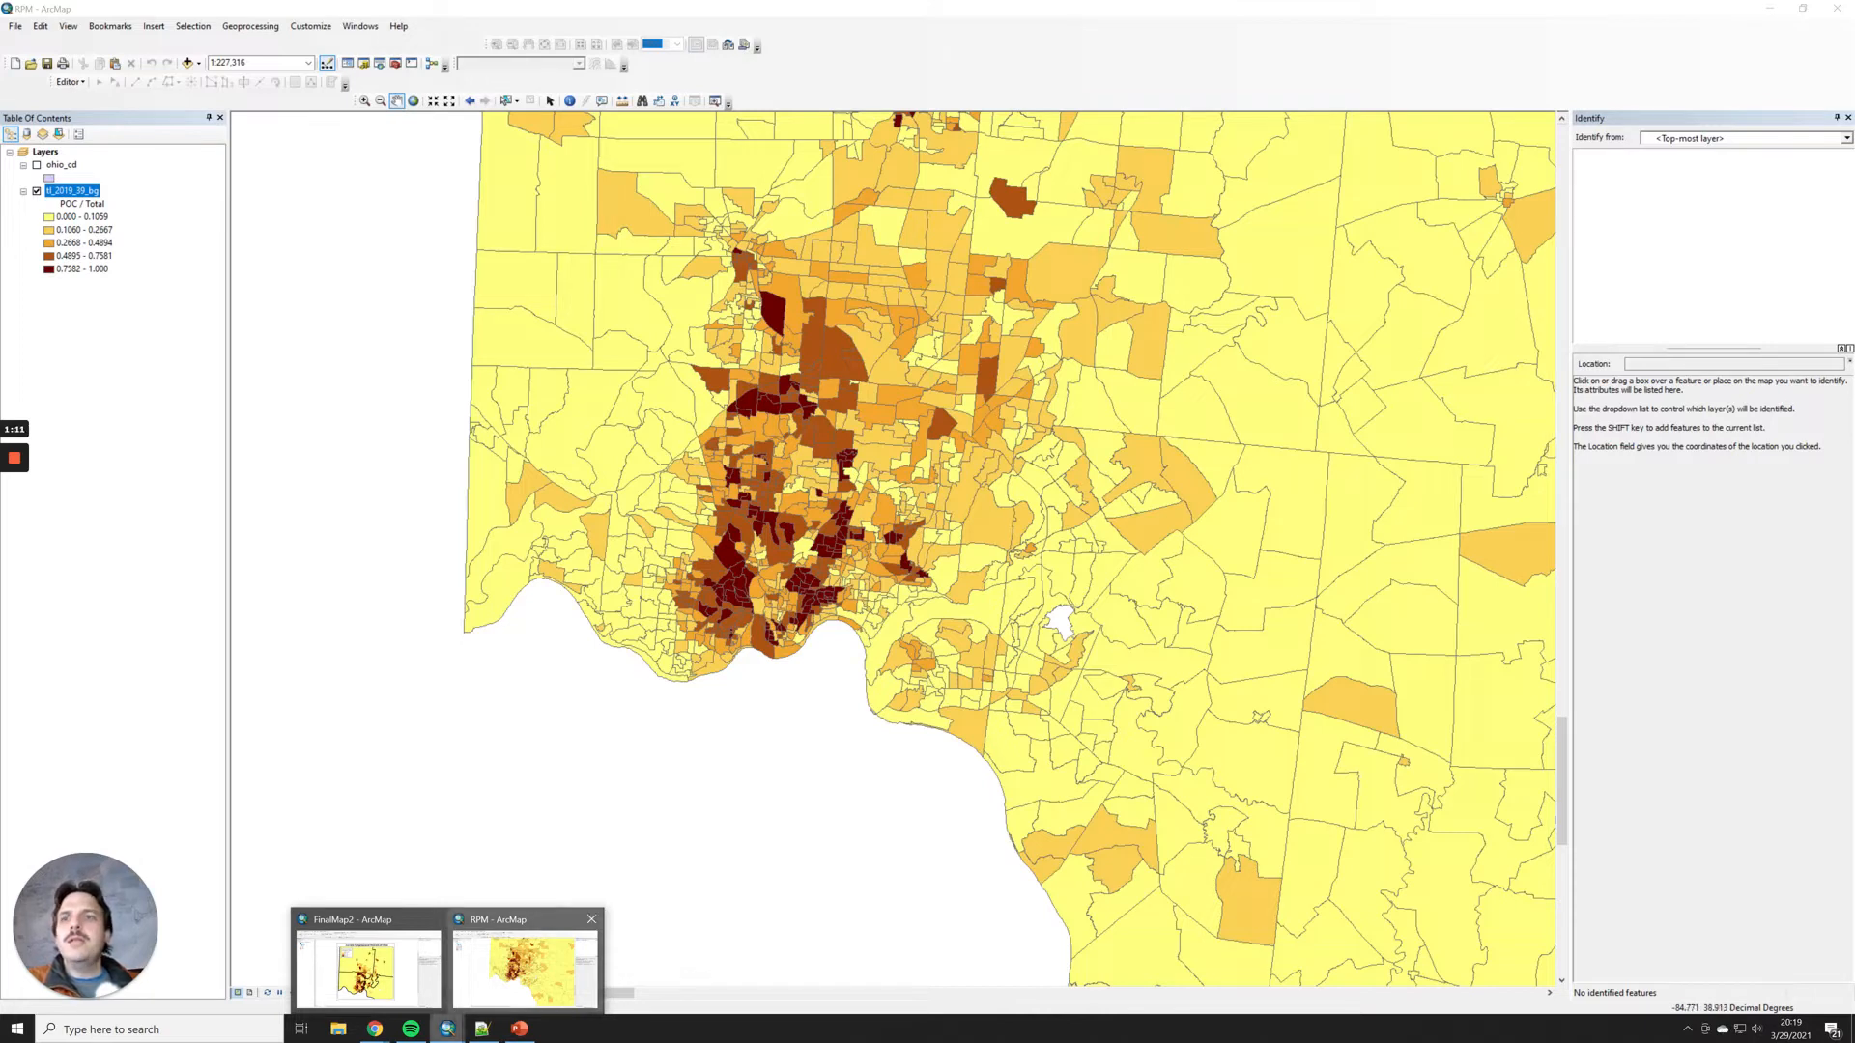
{"action": "left_click", "coordinate": [406, 964]}
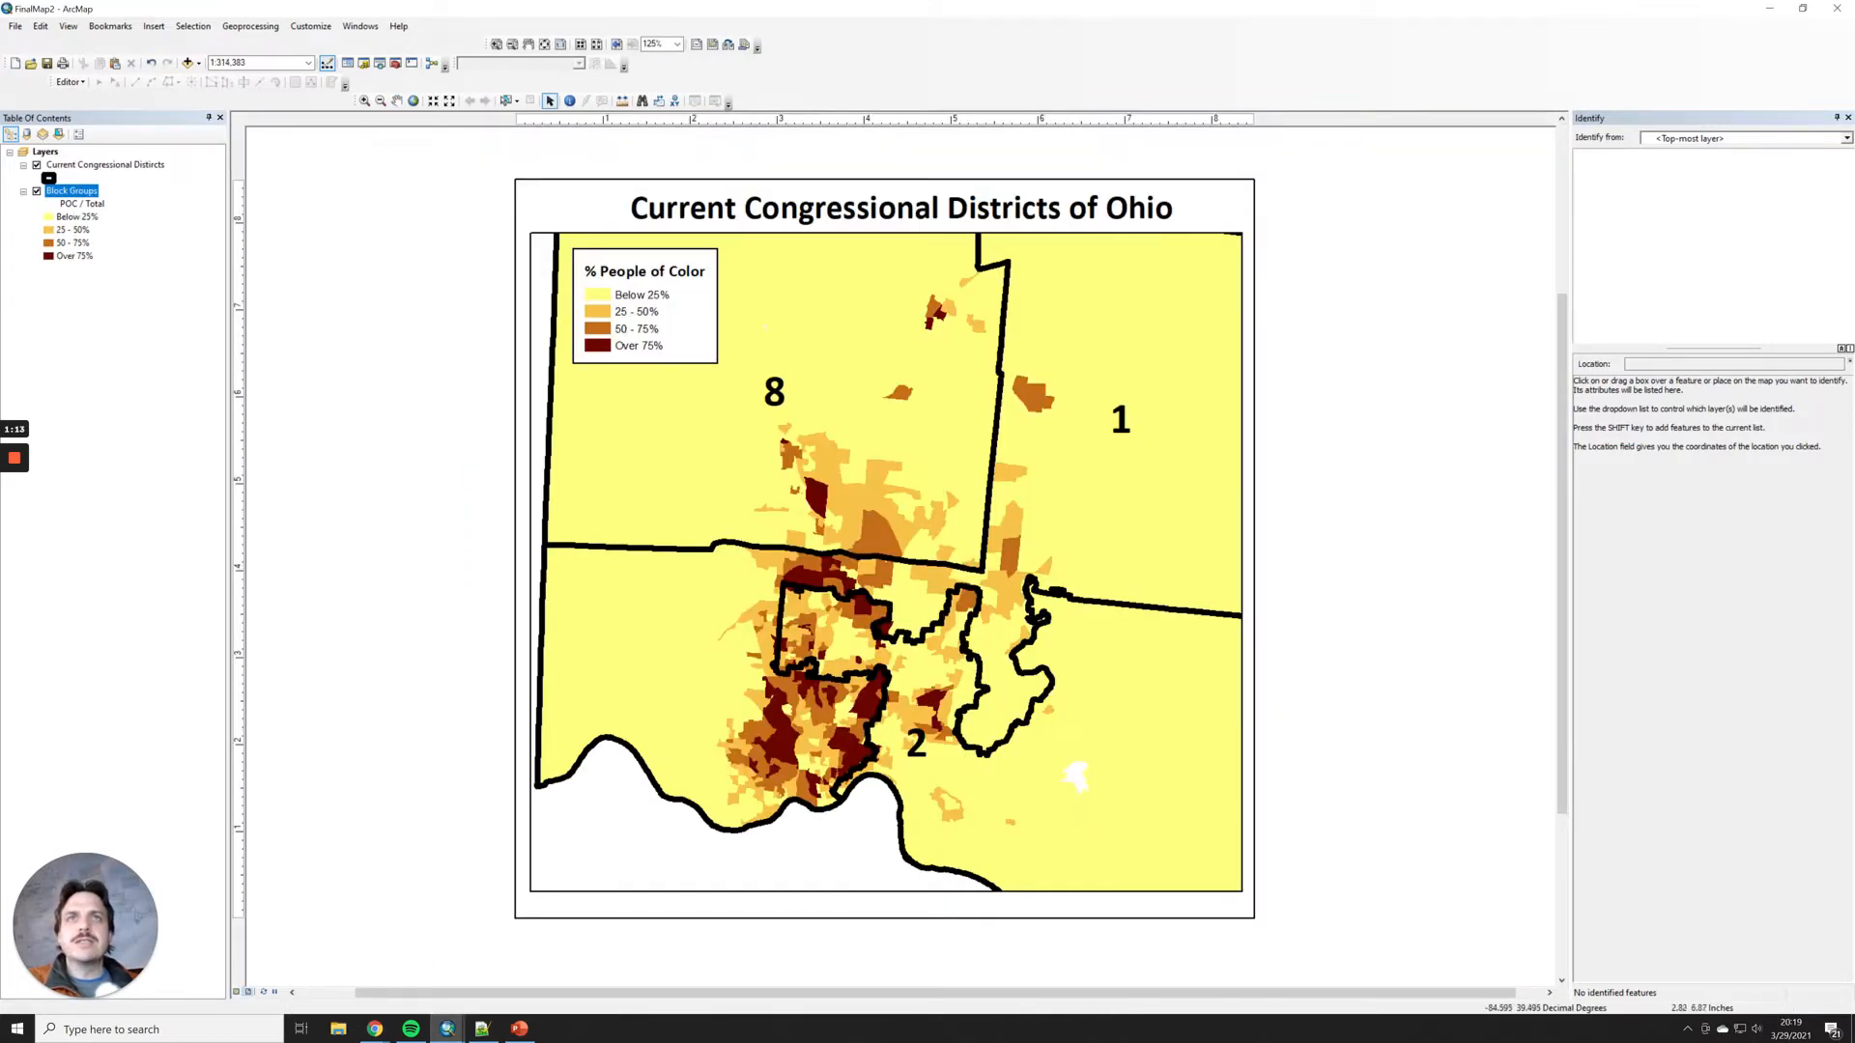
{"action": "mouse_move", "coordinate": [447, 1028]}
{"action": "left_click", "coordinate": [497, 969]}
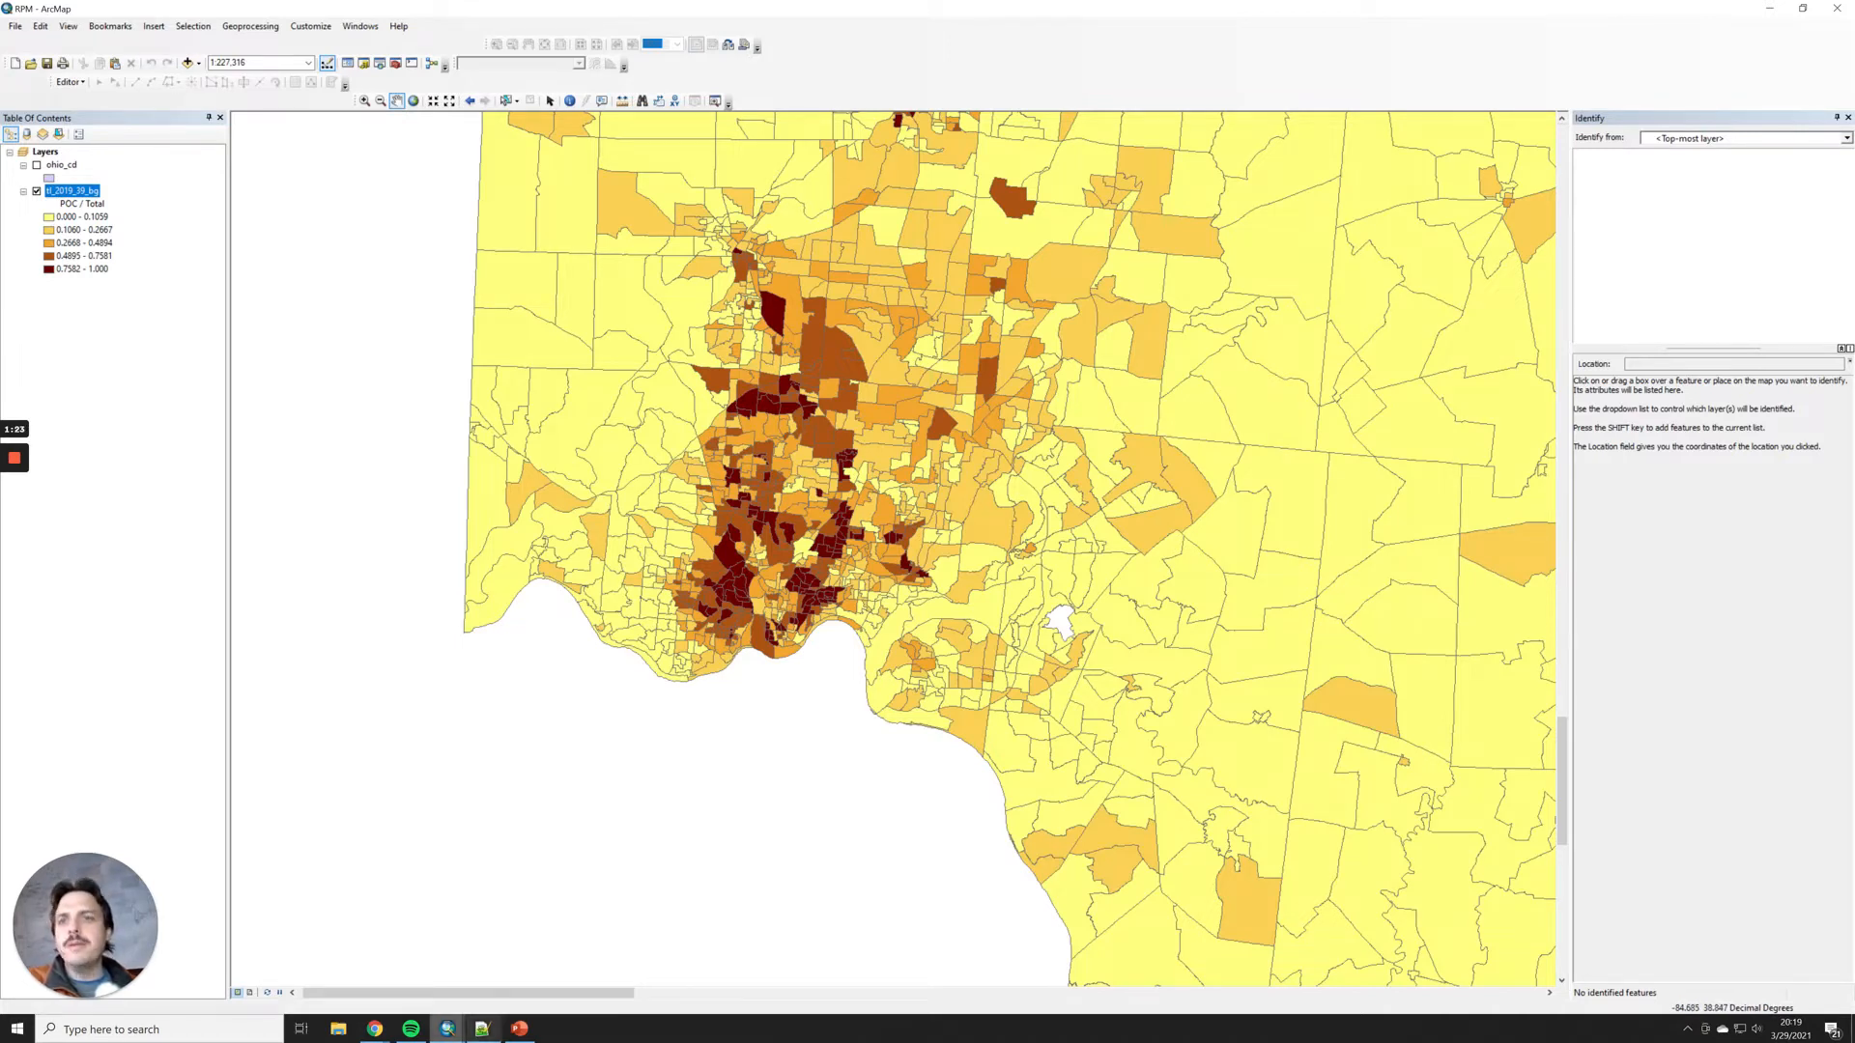
{"action": "mouse_move", "coordinate": [447, 1029]}
{"action": "left_click", "coordinate": [378, 978]}
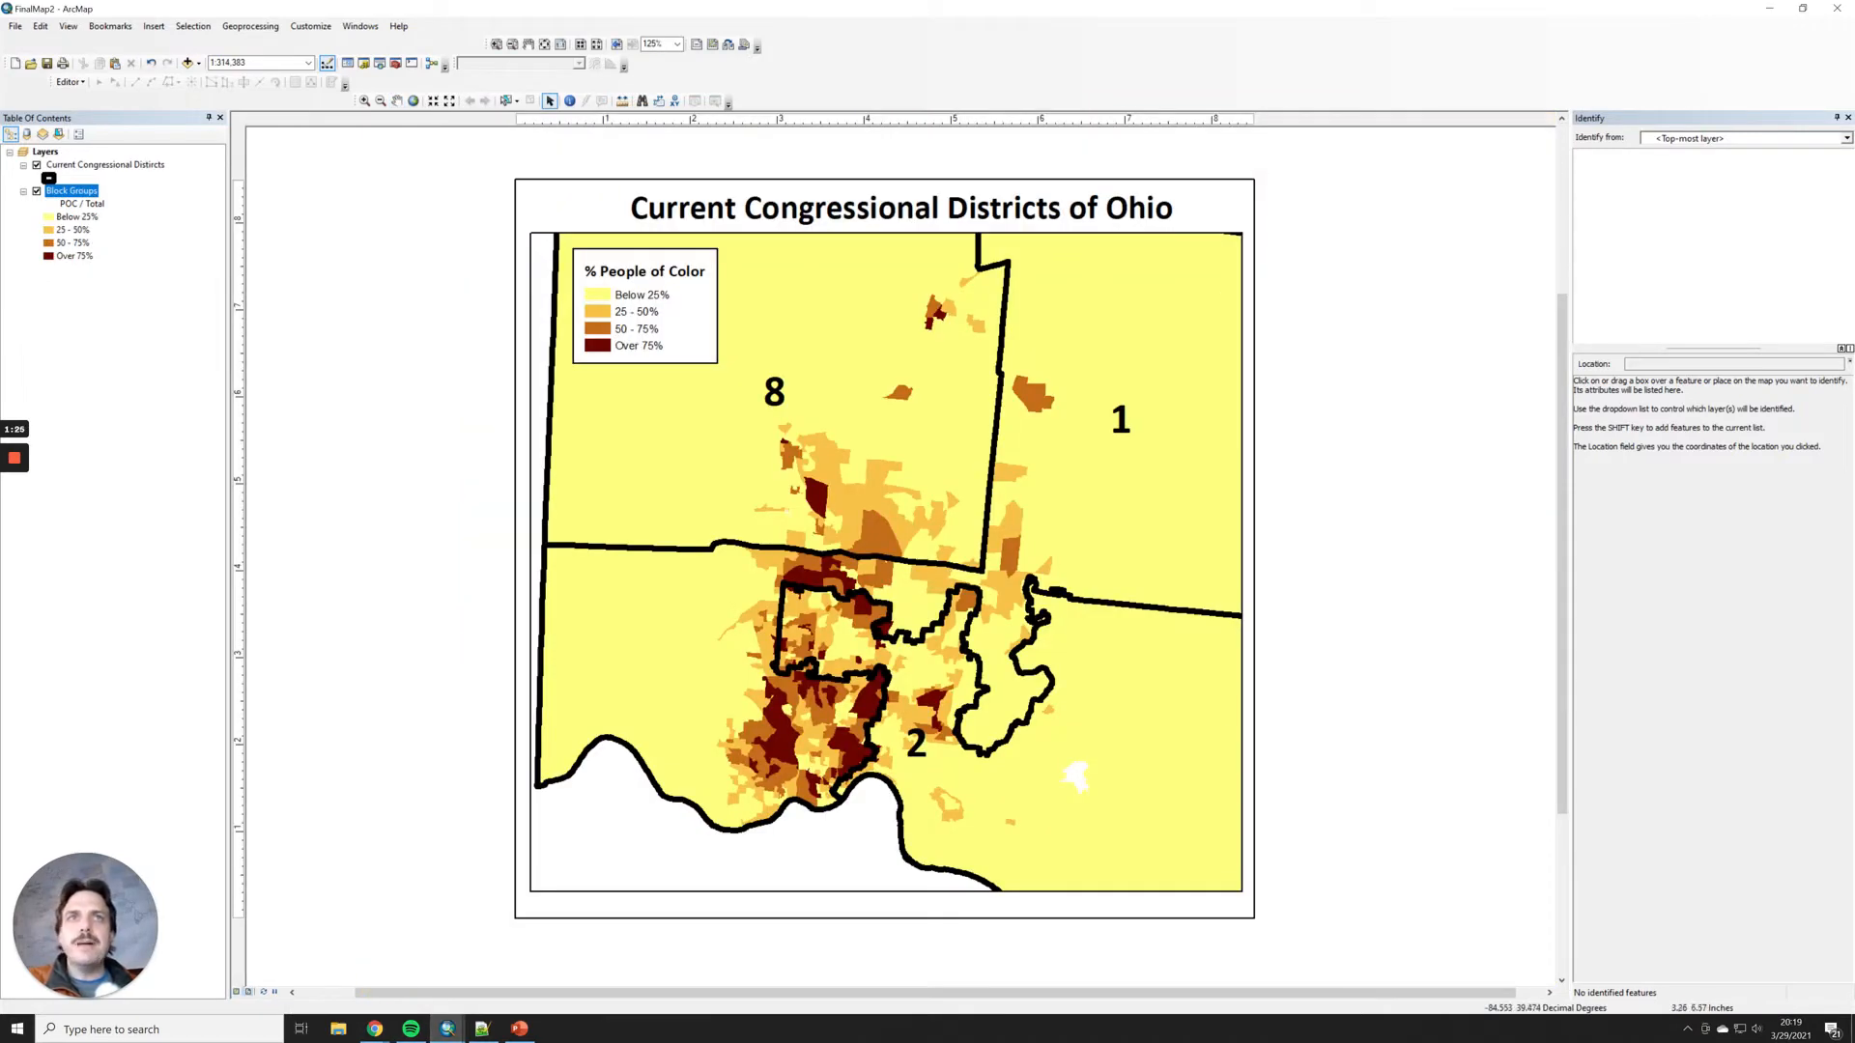
{"action": "left_click", "coordinate": [447, 1029]}
{"action": "left_click", "coordinate": [498, 969]}
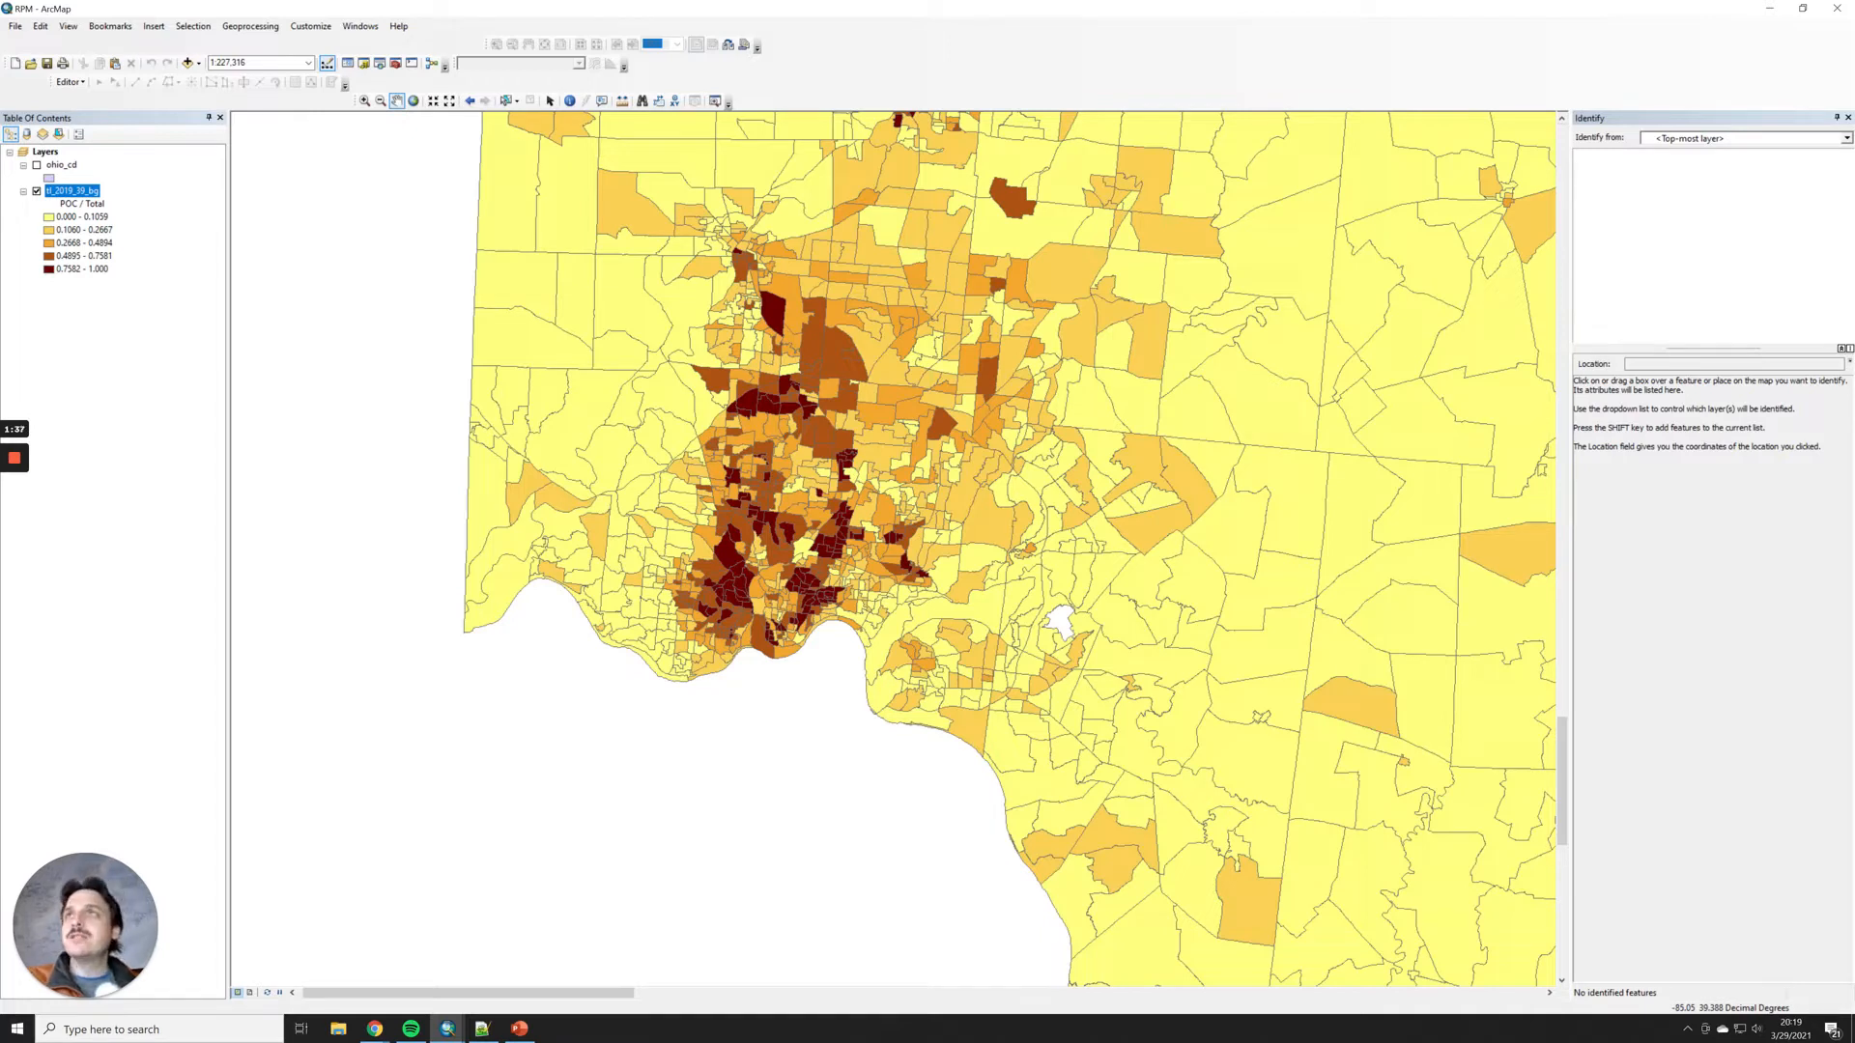
{"action": "double_click", "coordinate": [85, 190]}
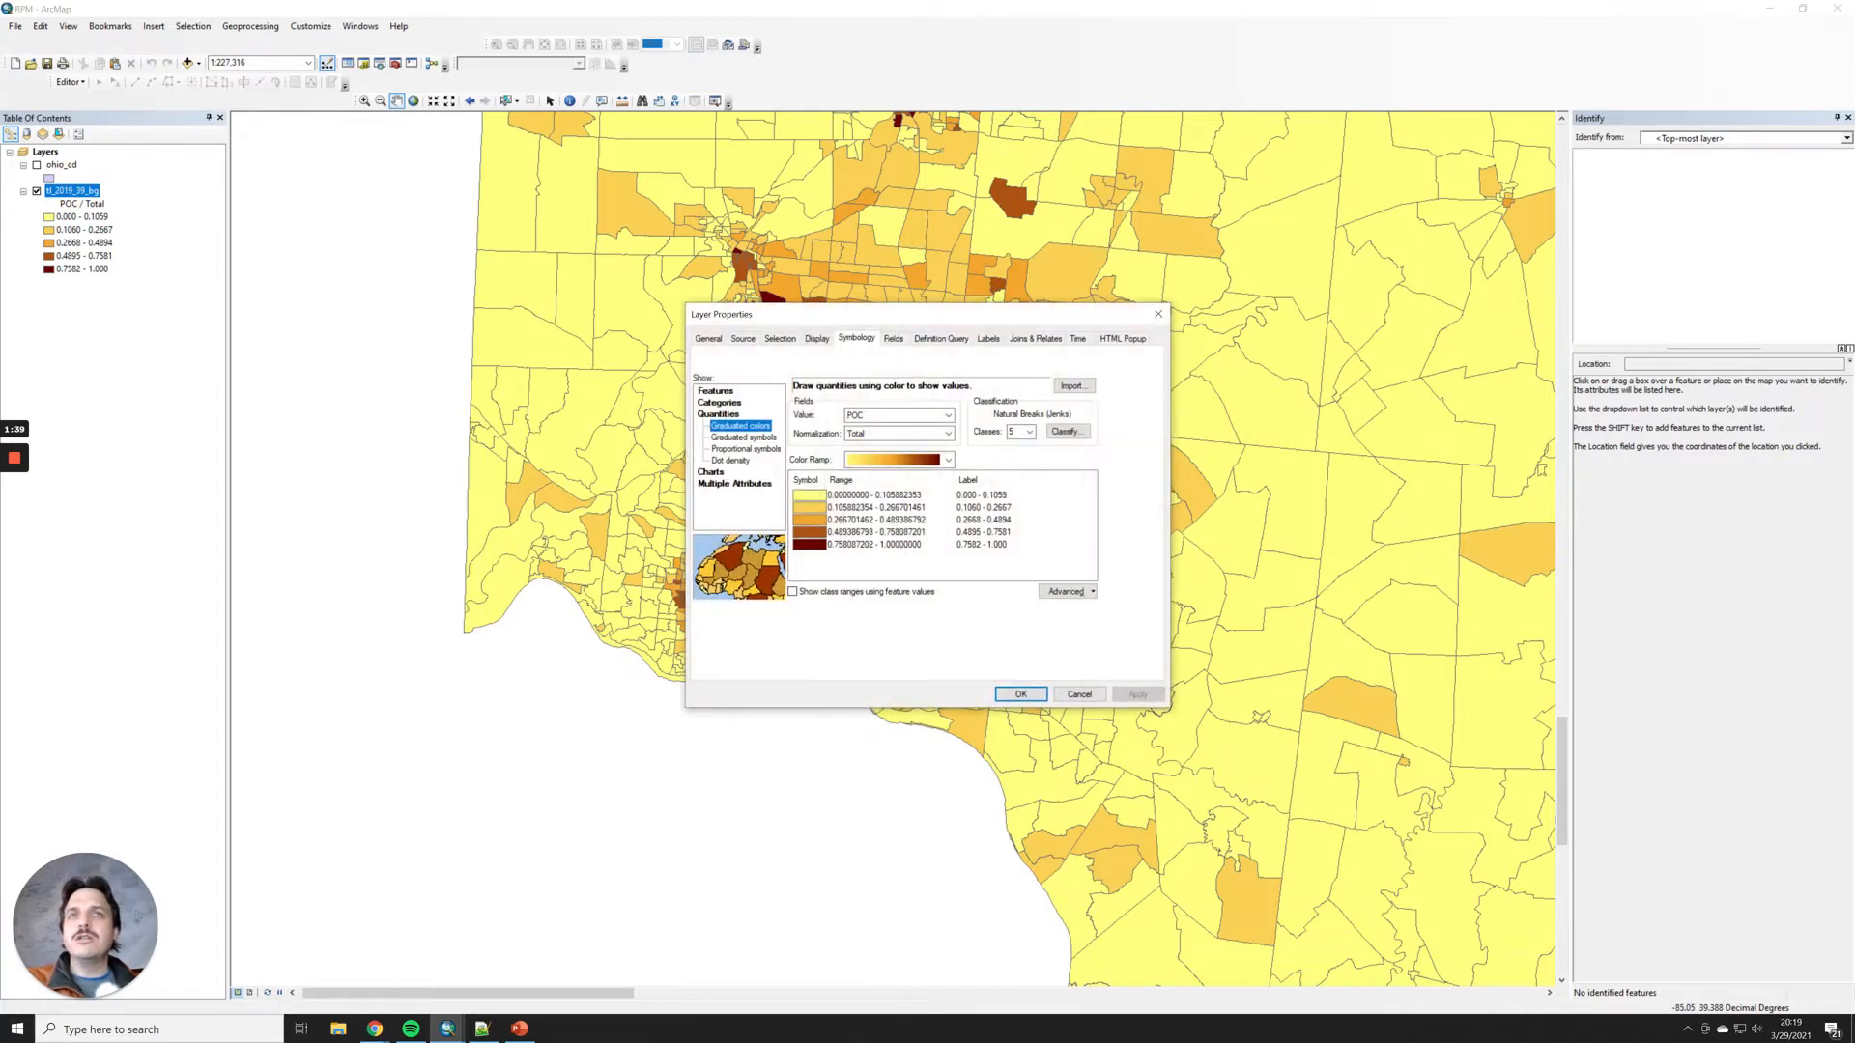
{"action": "mouse_move", "coordinate": [447, 1028]}
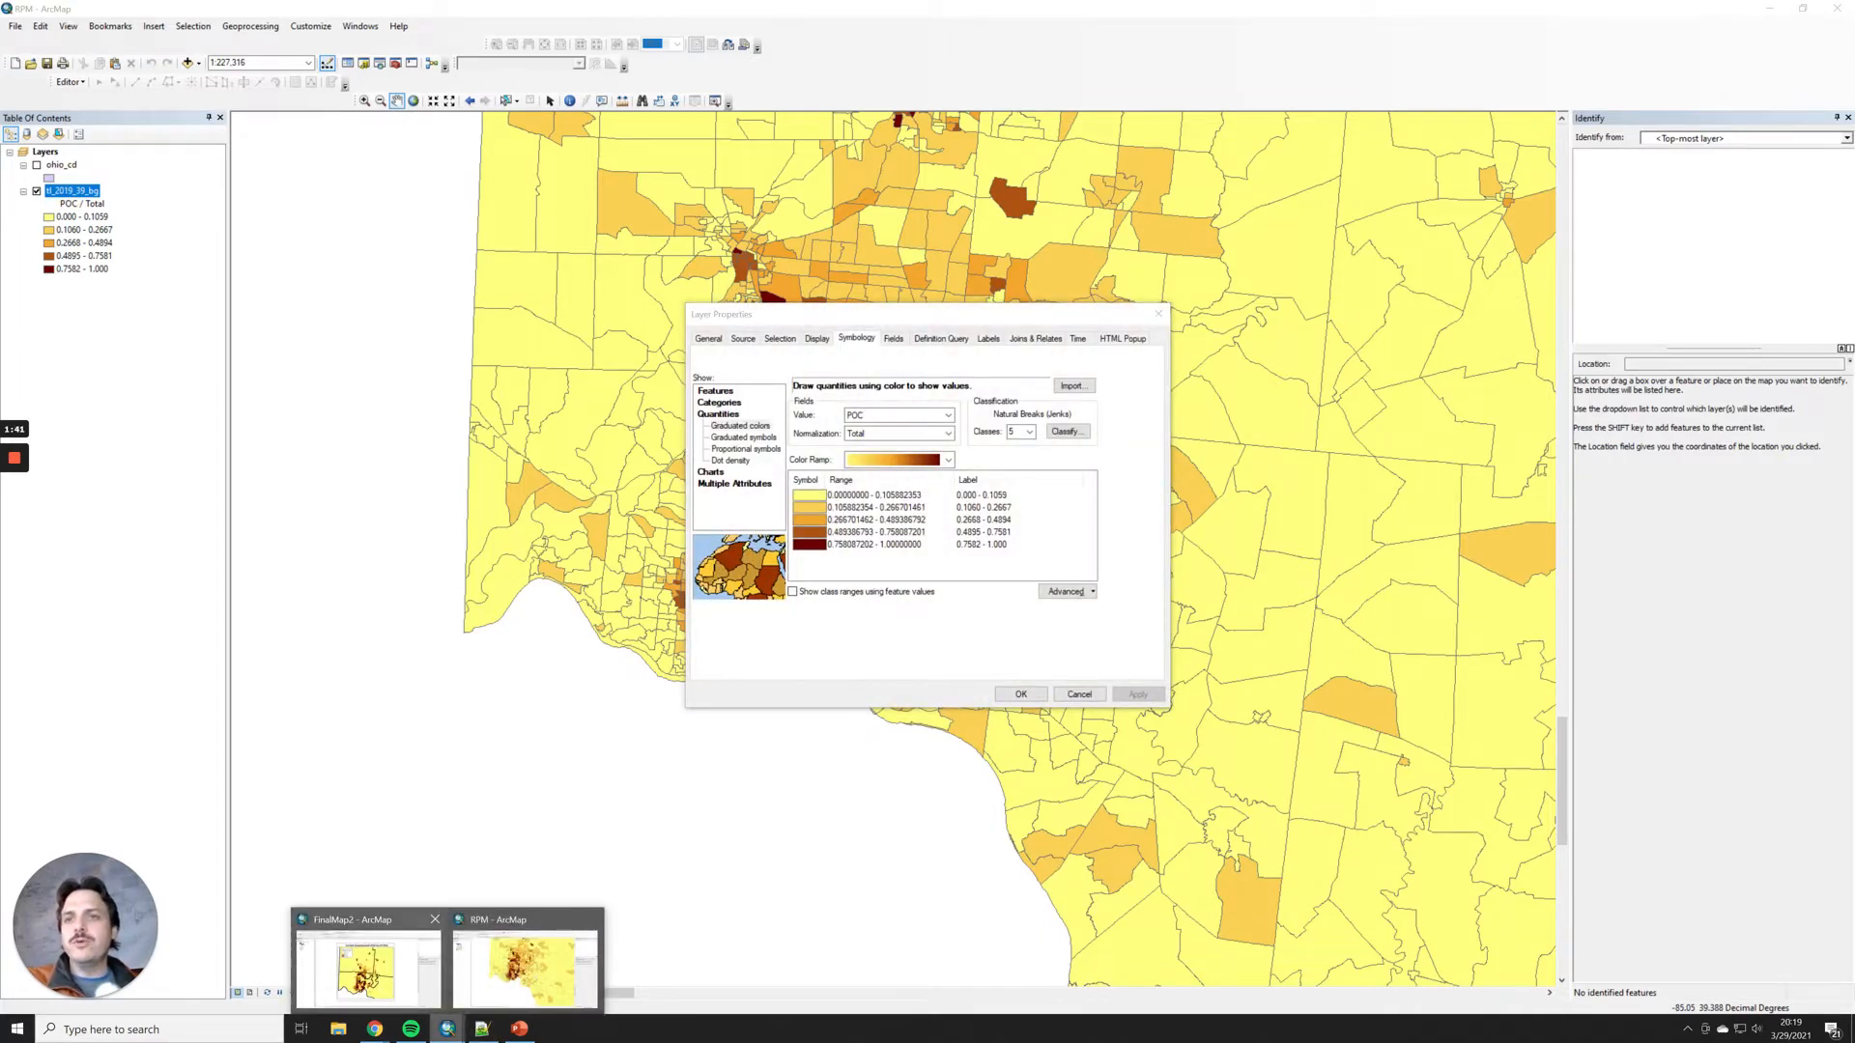
{"action": "left_click", "coordinate": [384, 985]}
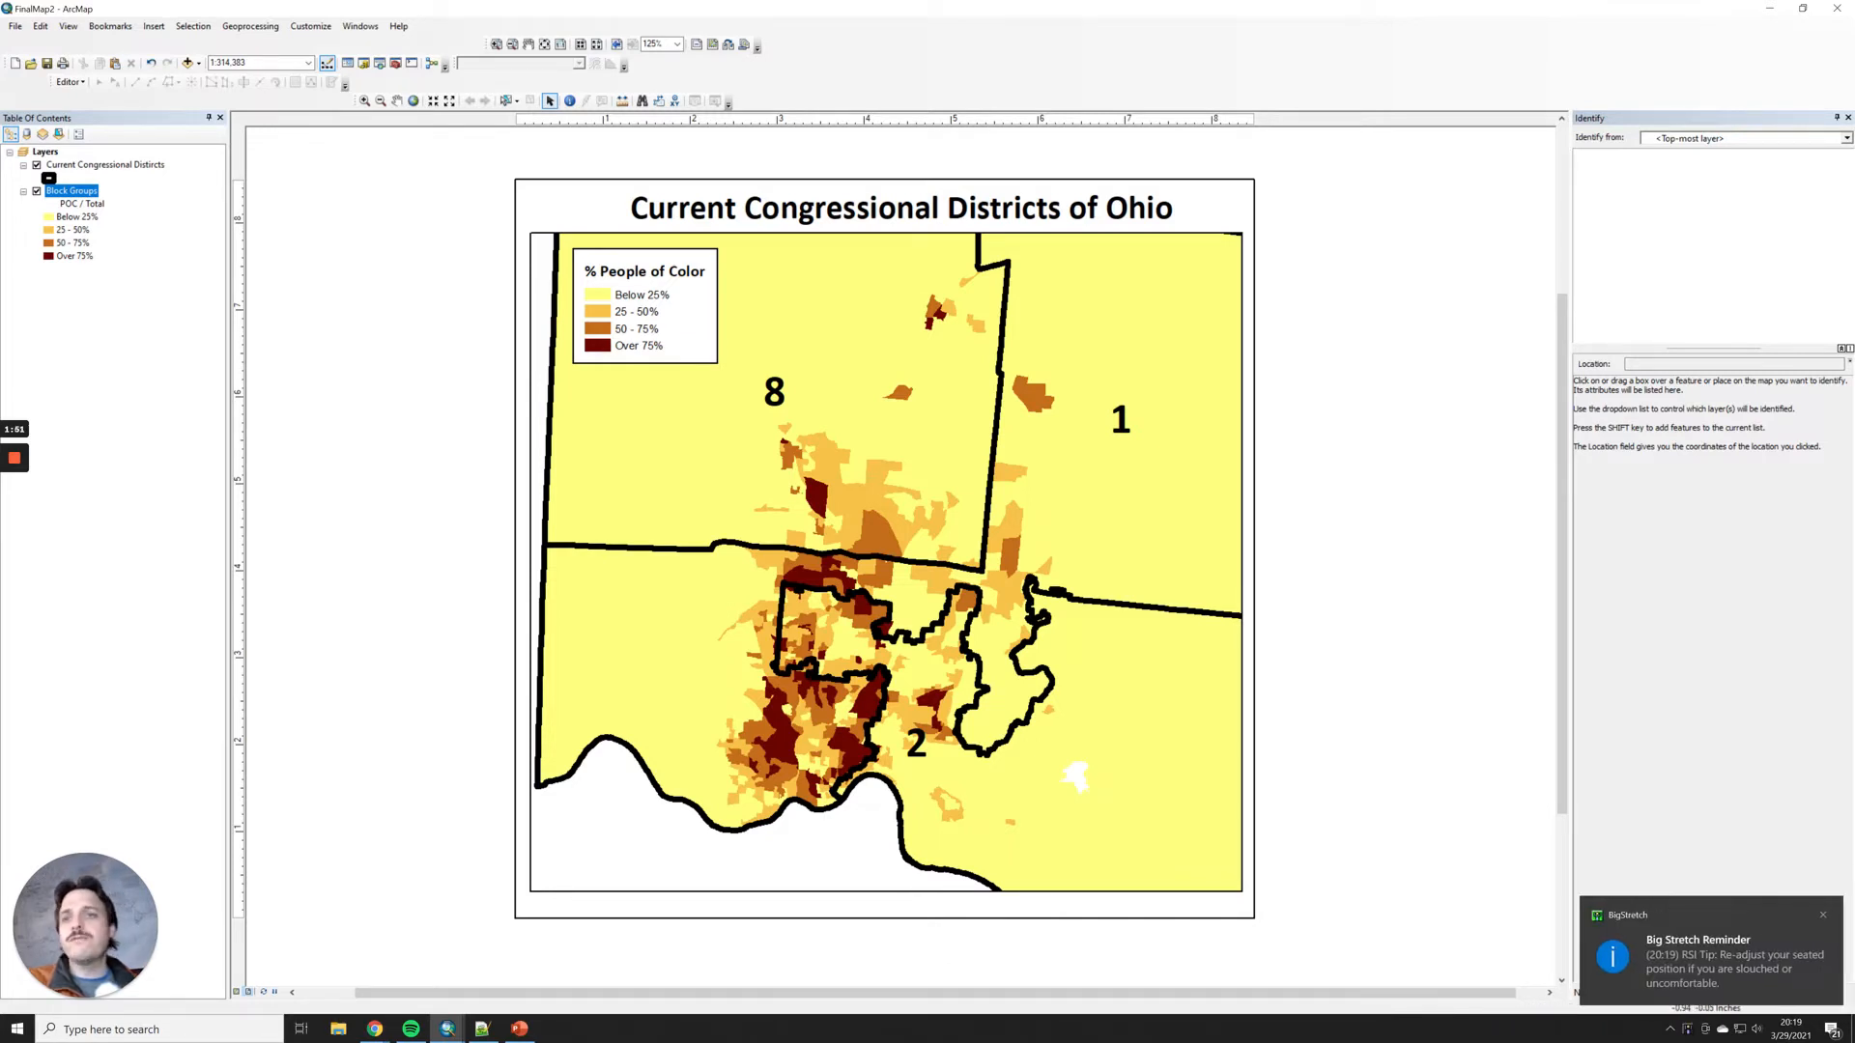
{"action": "left_click", "coordinate": [448, 1030]}
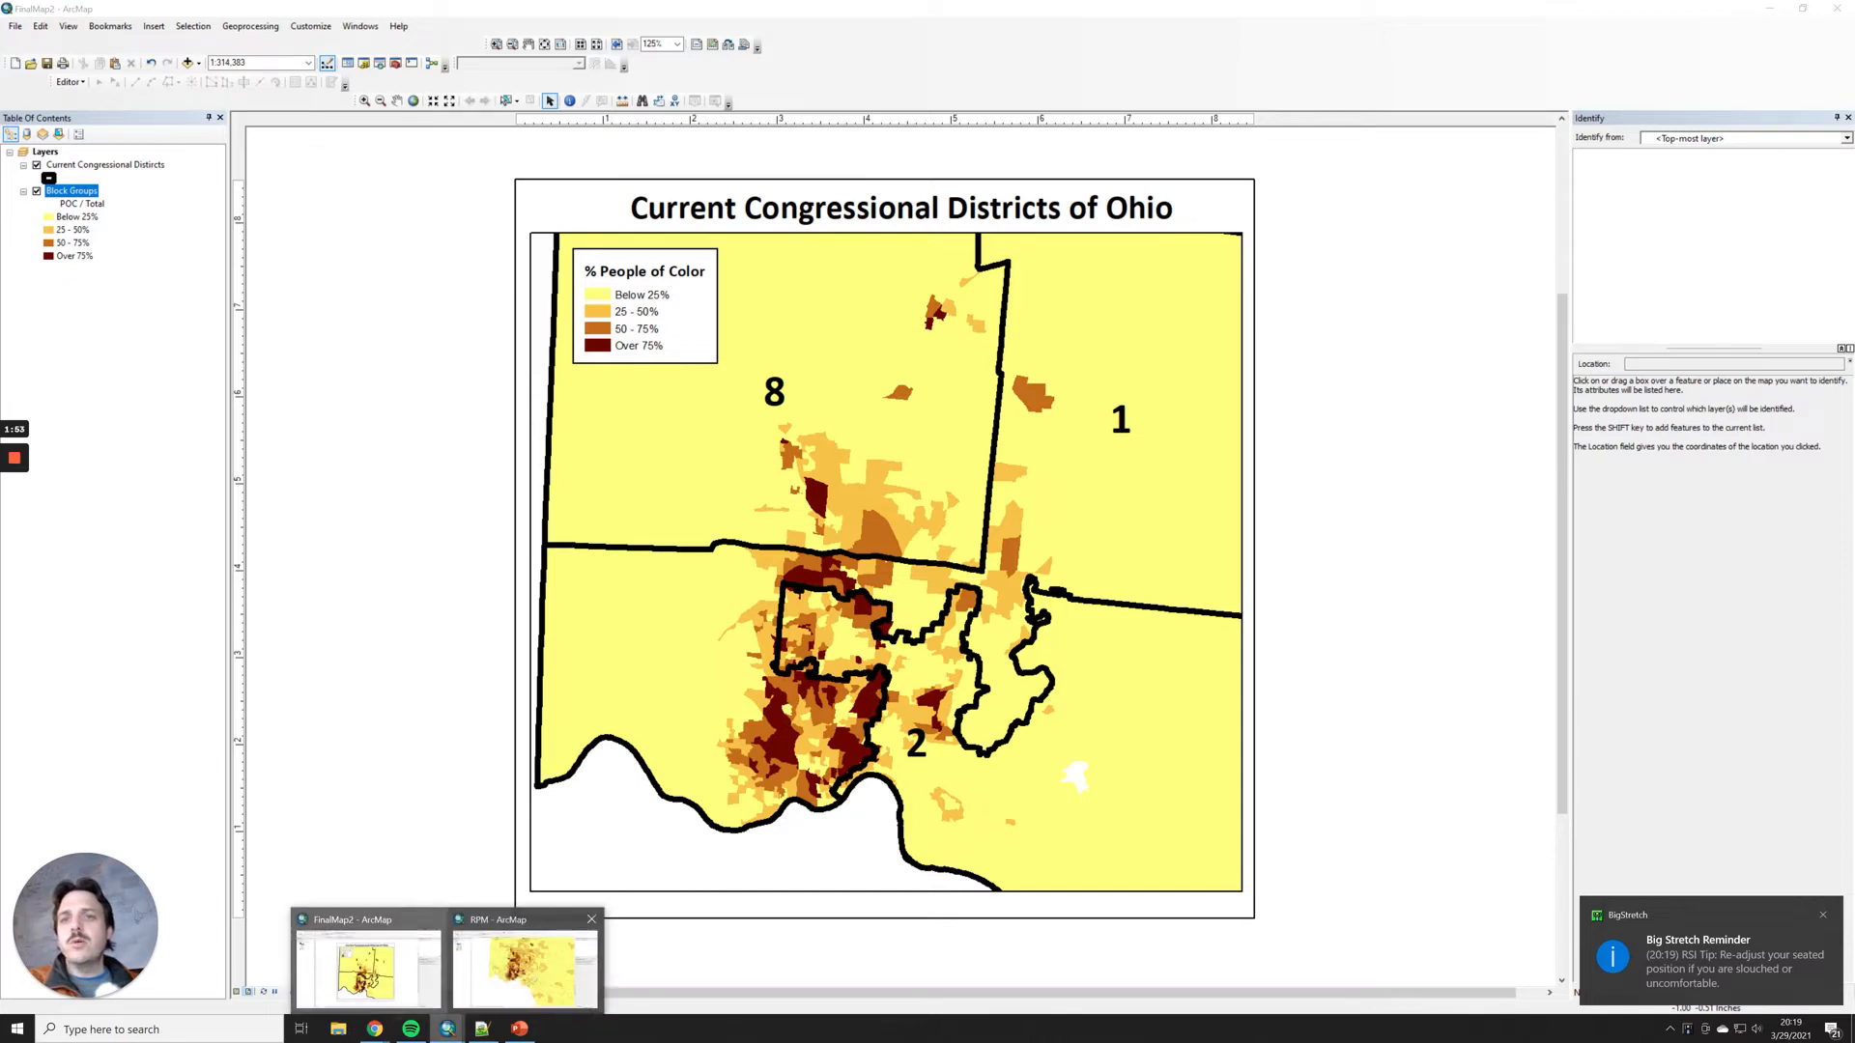
{"action": "left_click", "coordinate": [522, 962]}
{"action": "key", "text": "Return"}
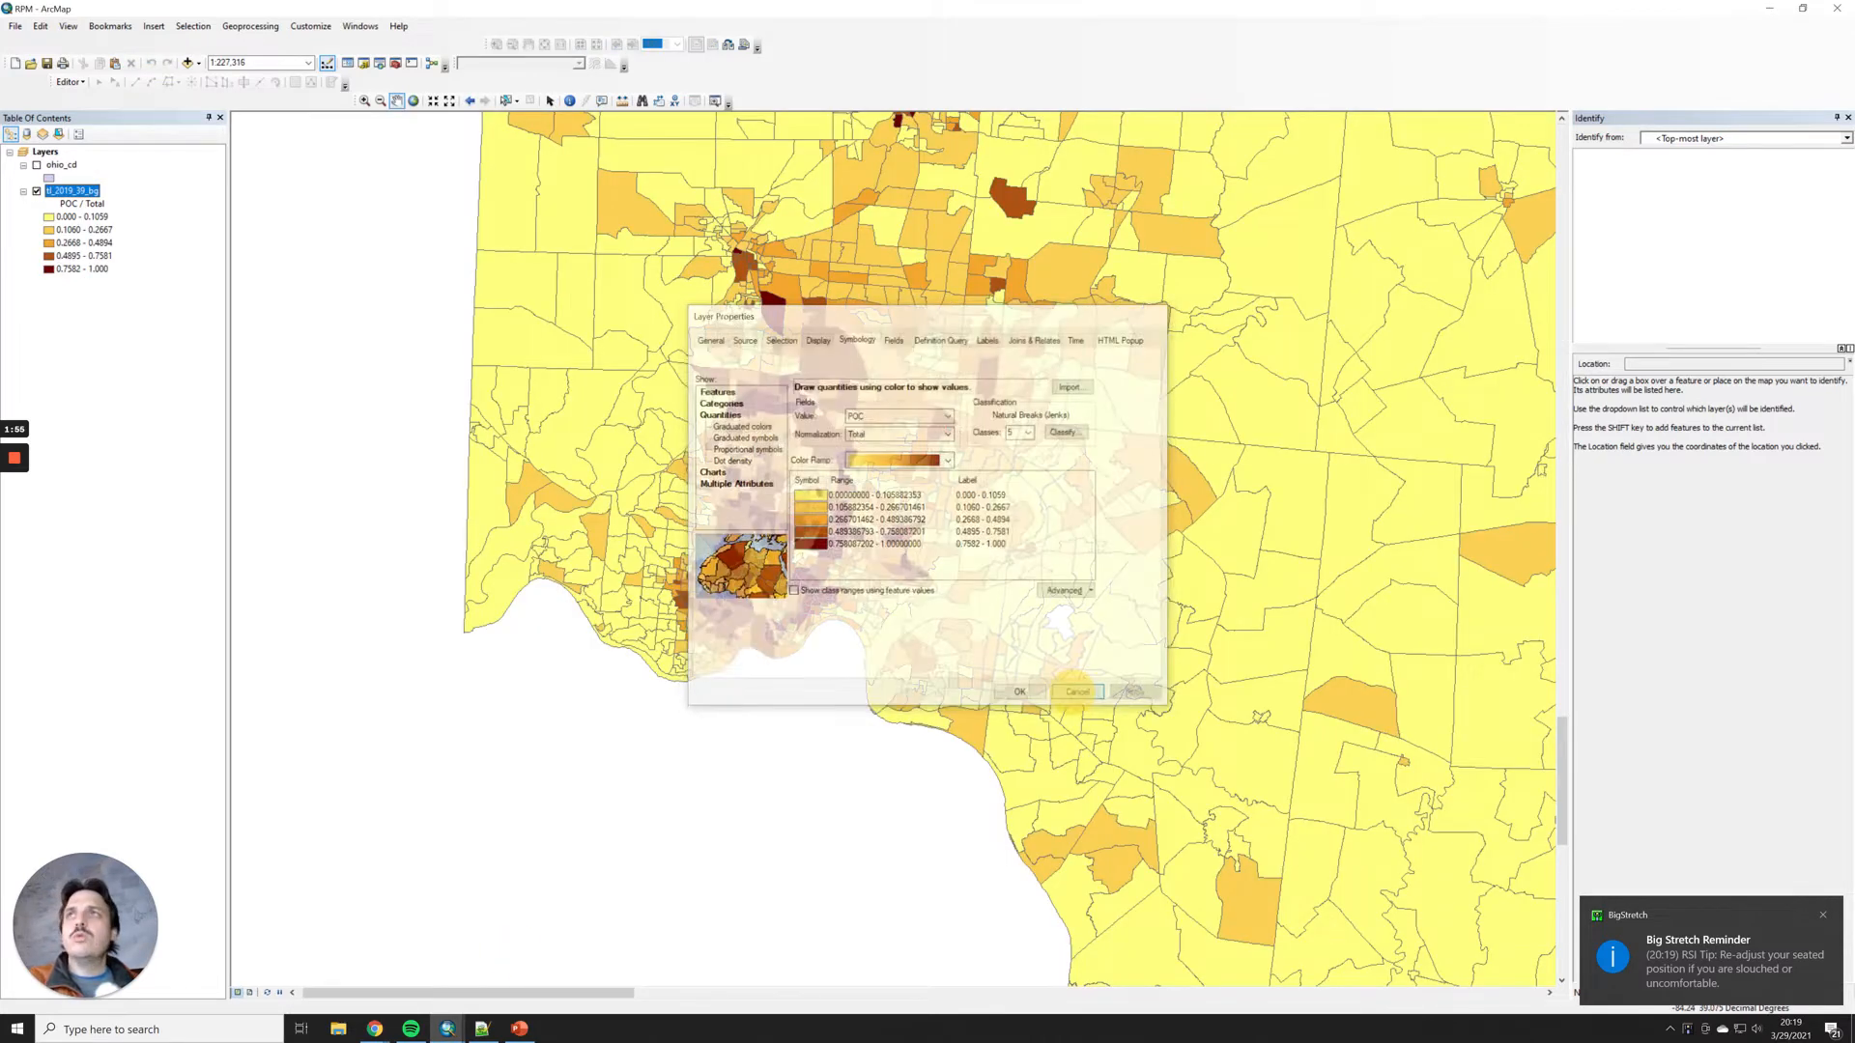
Step: Set the graduated colors symbology of the block group layer to 4 classes
{"action": "left_click", "coordinate": [83, 192]}
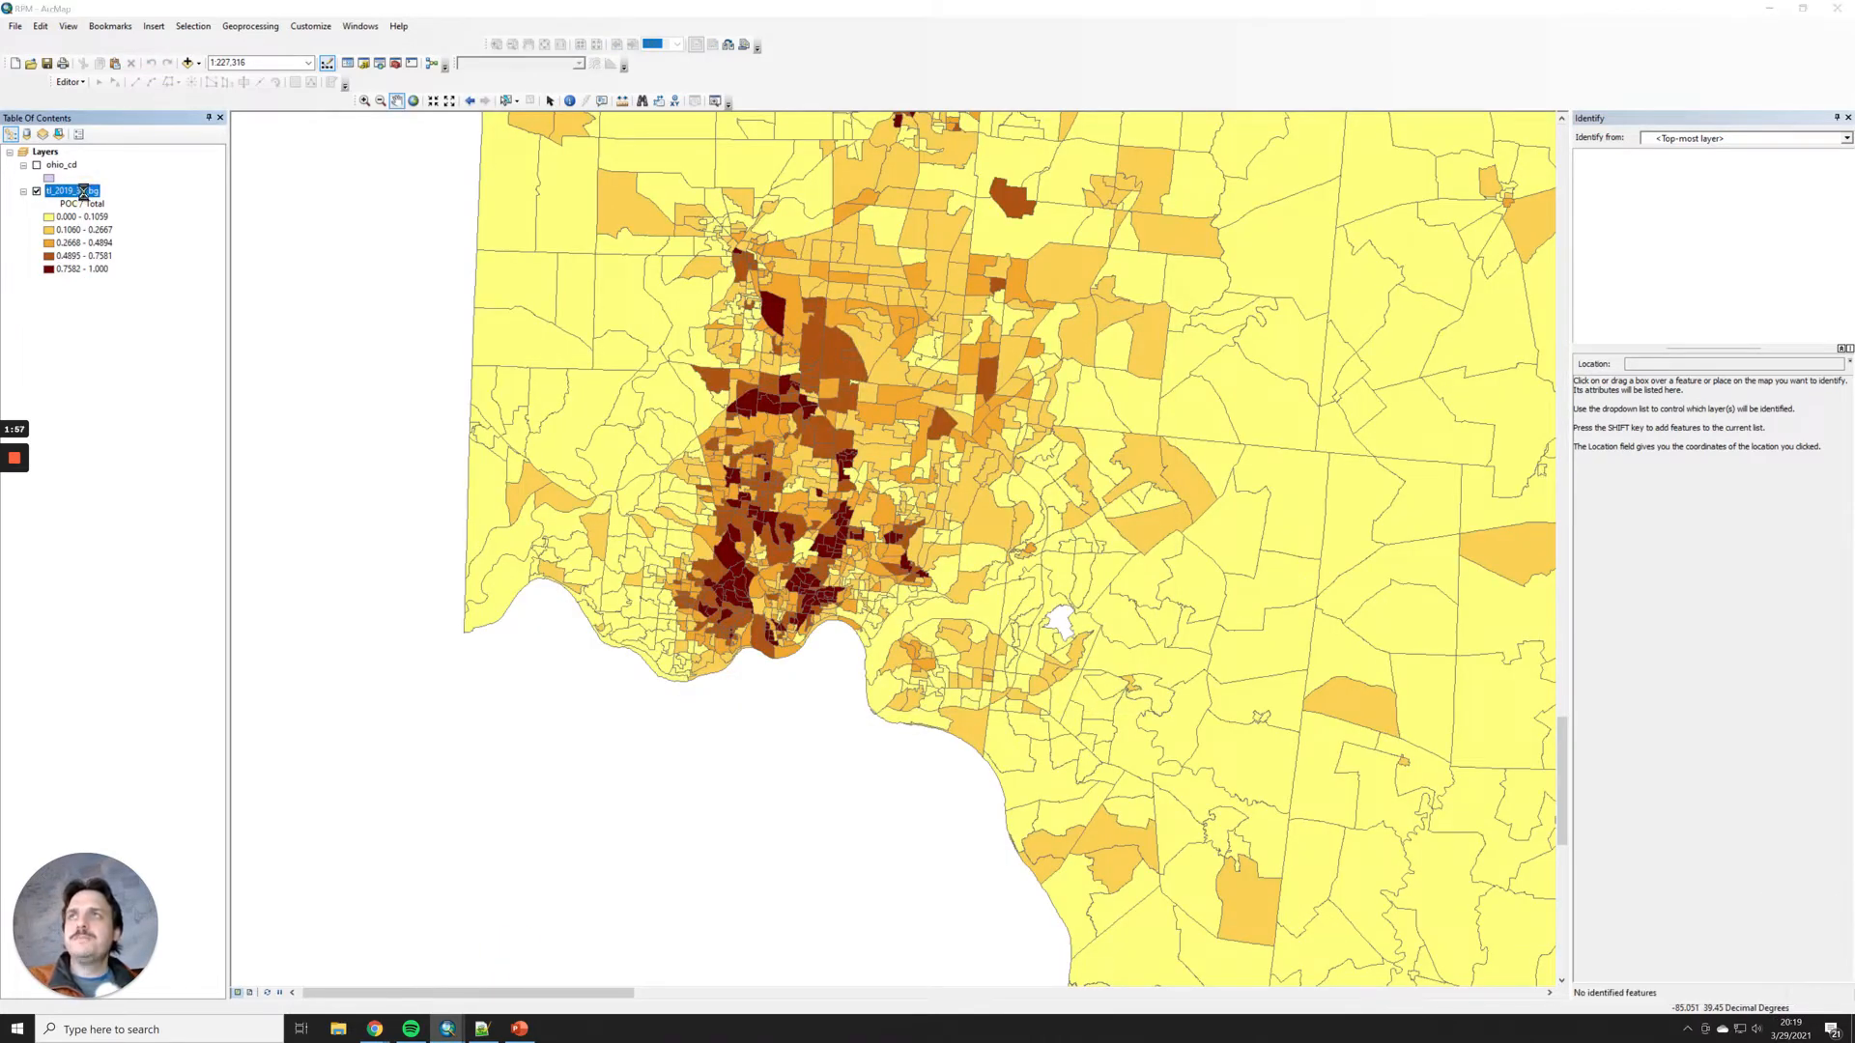
{"action": "double_click", "coordinate": [83, 192]}
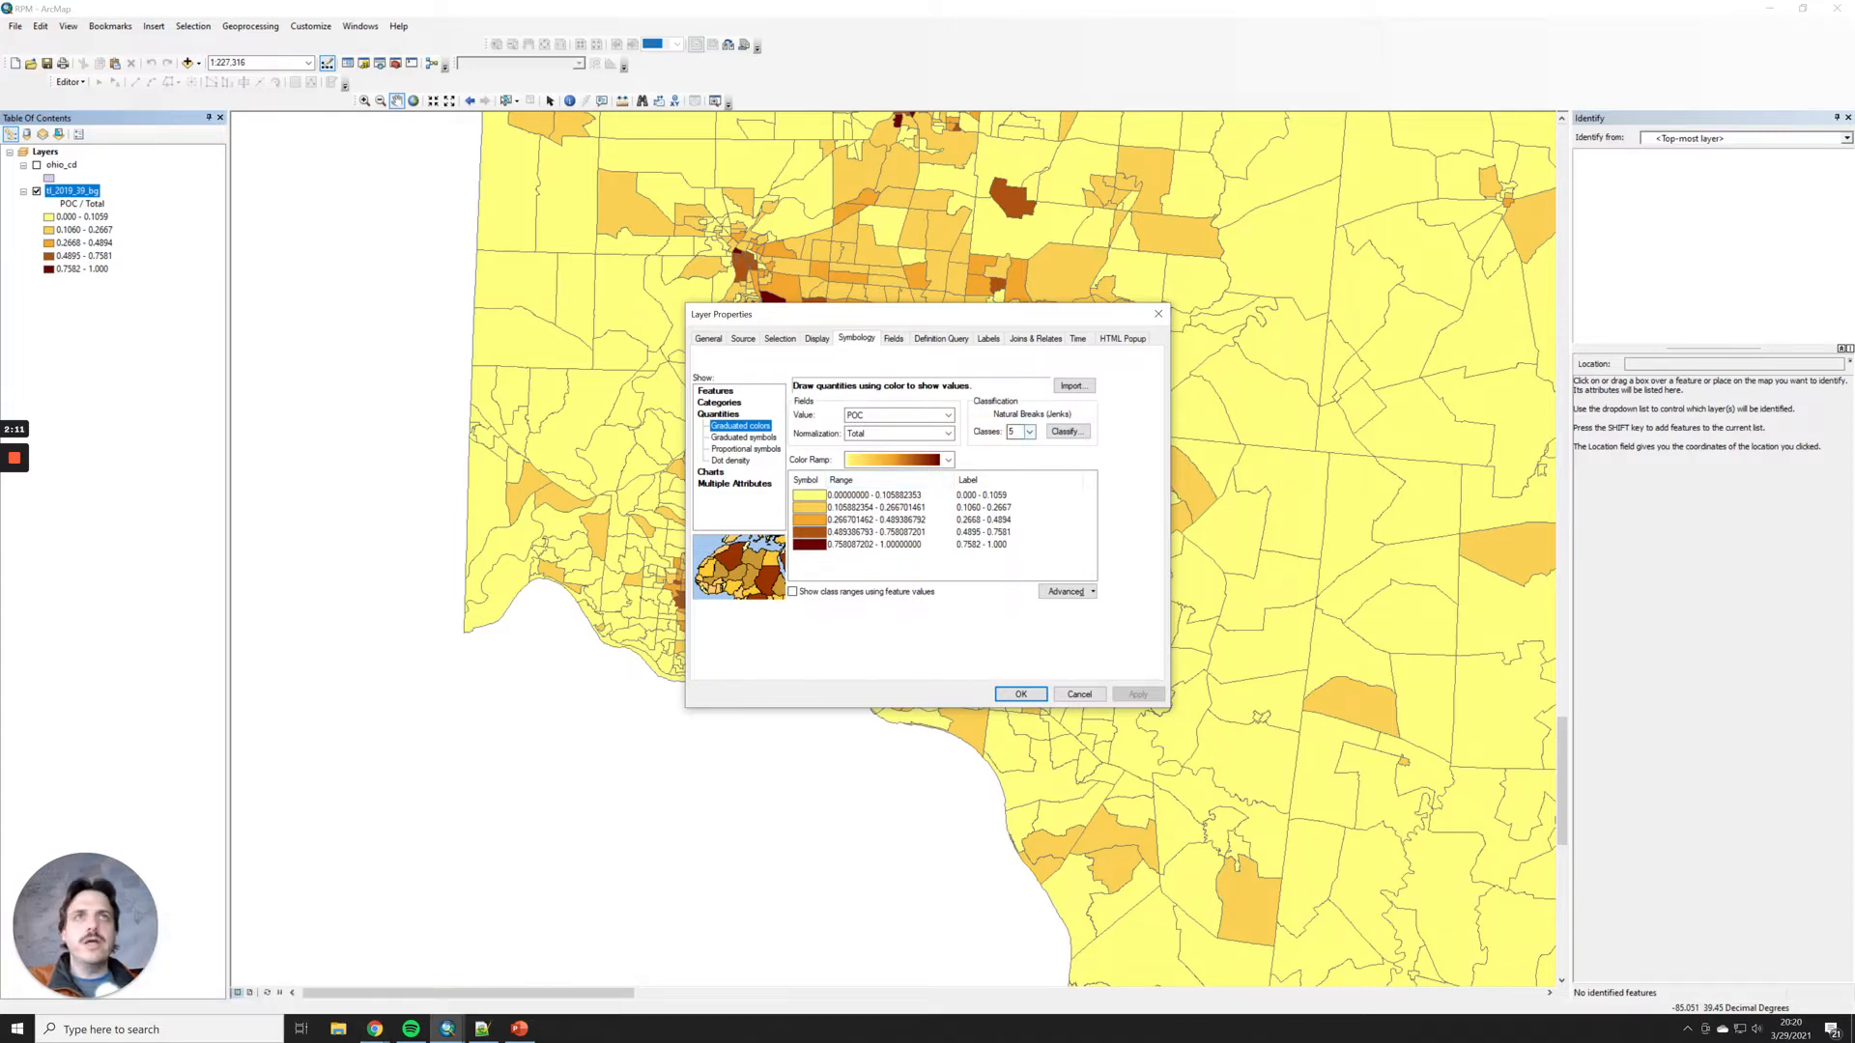
{"action": "left_click", "coordinate": [1030, 432]}
{"action": "left_click", "coordinate": [1013, 453]}
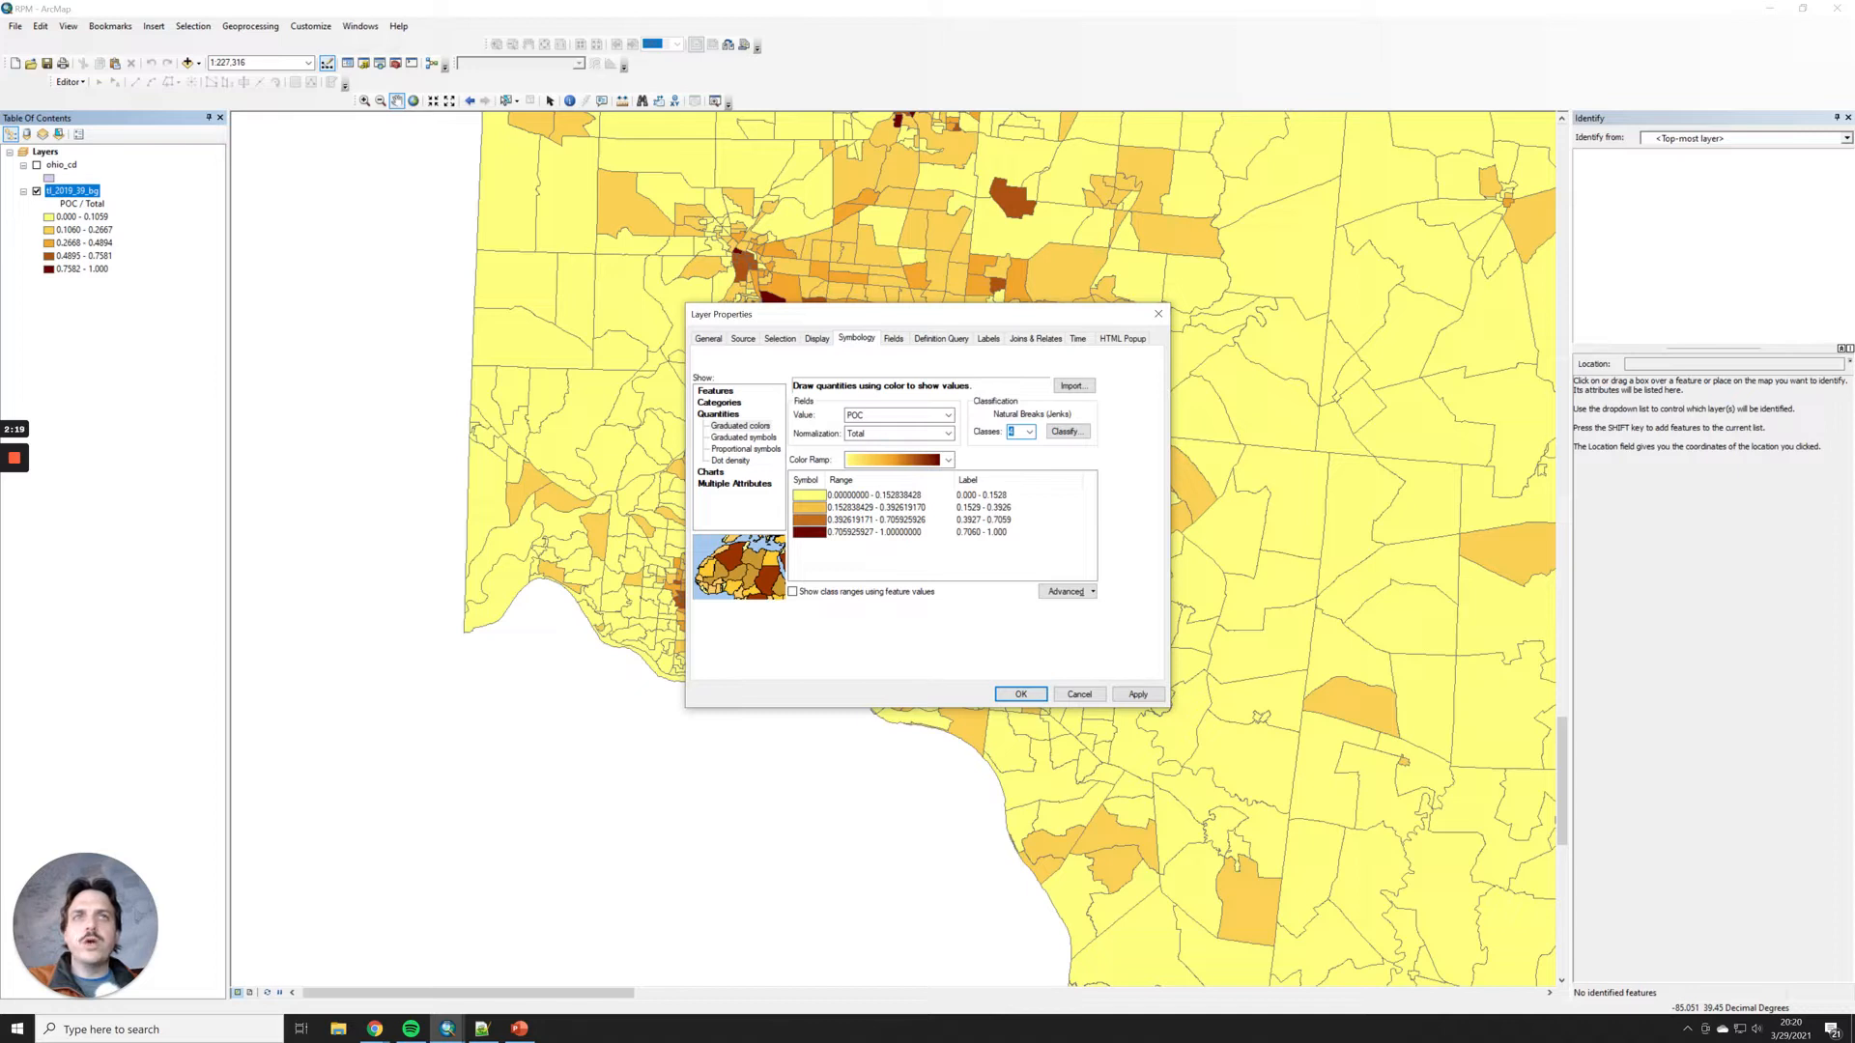
Step: Set the upper limits of the first three symbology classes to .25, .5 and .75
{"action": "double_click", "coordinate": [874, 495]}
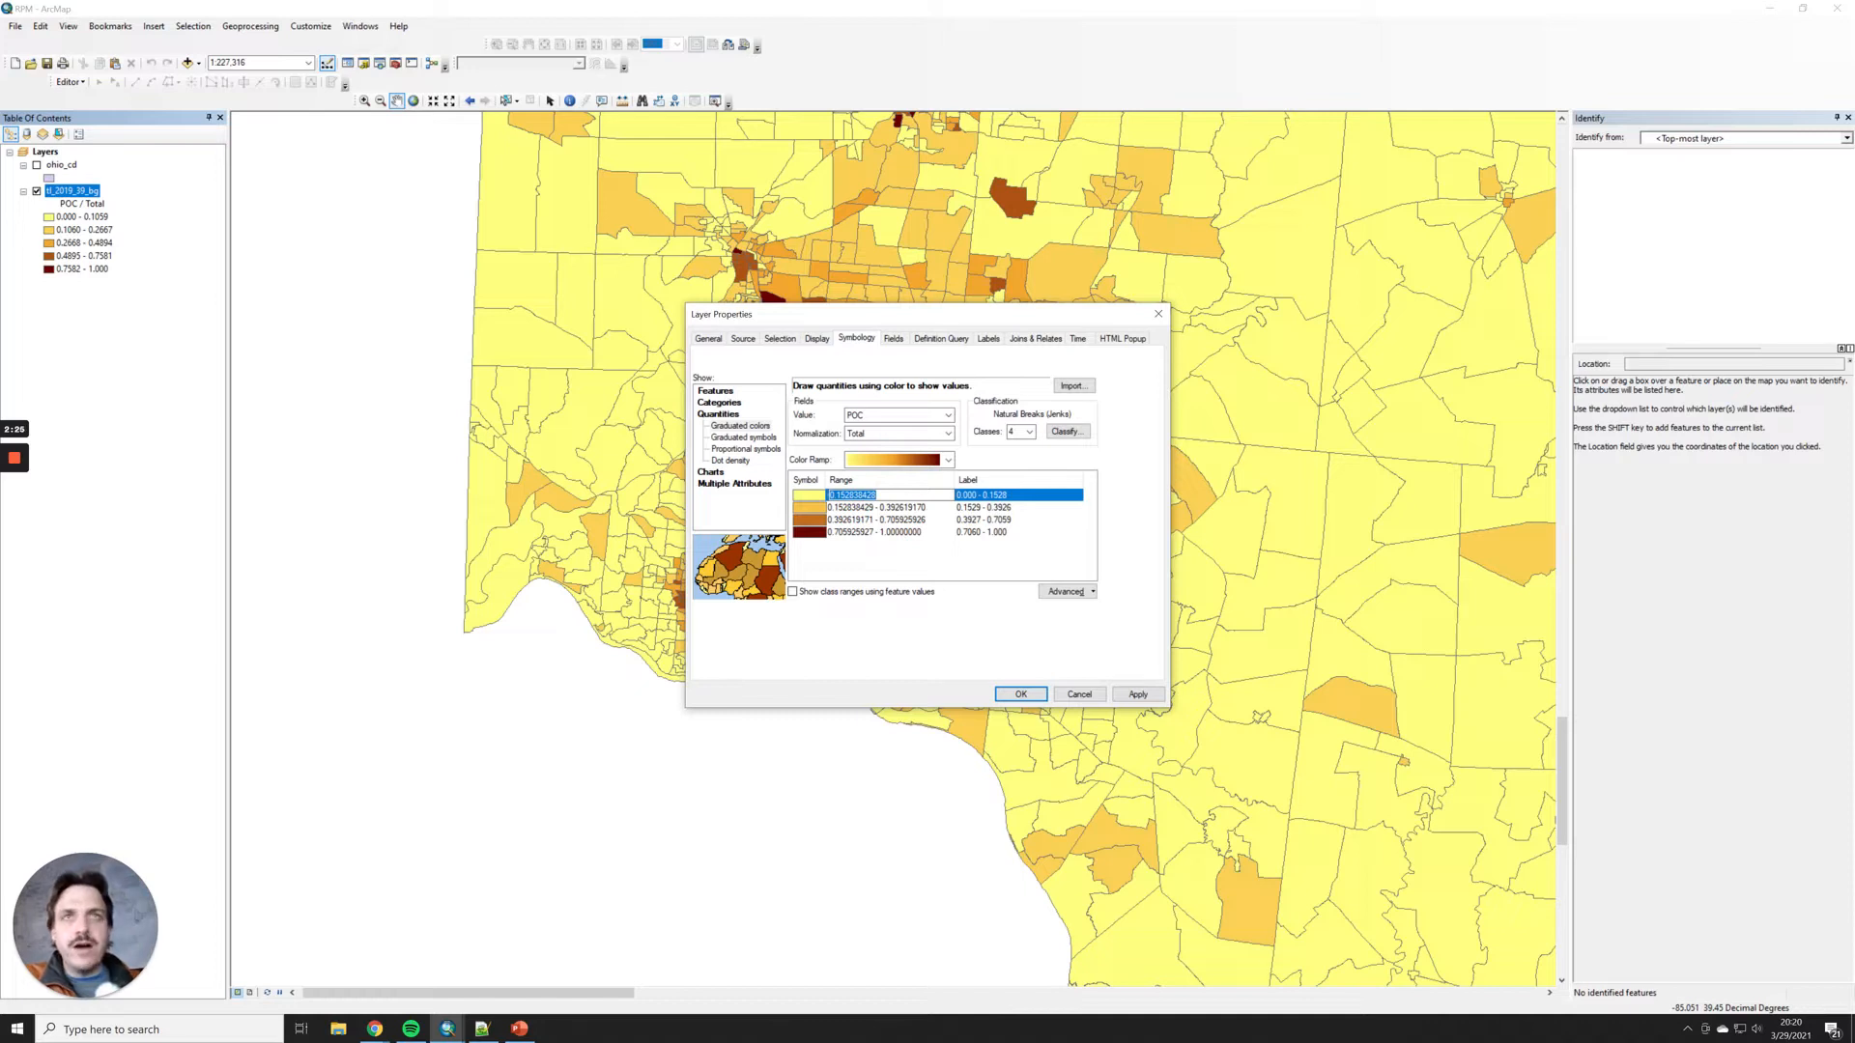
{"action": "key", "text": "BackSpace"}
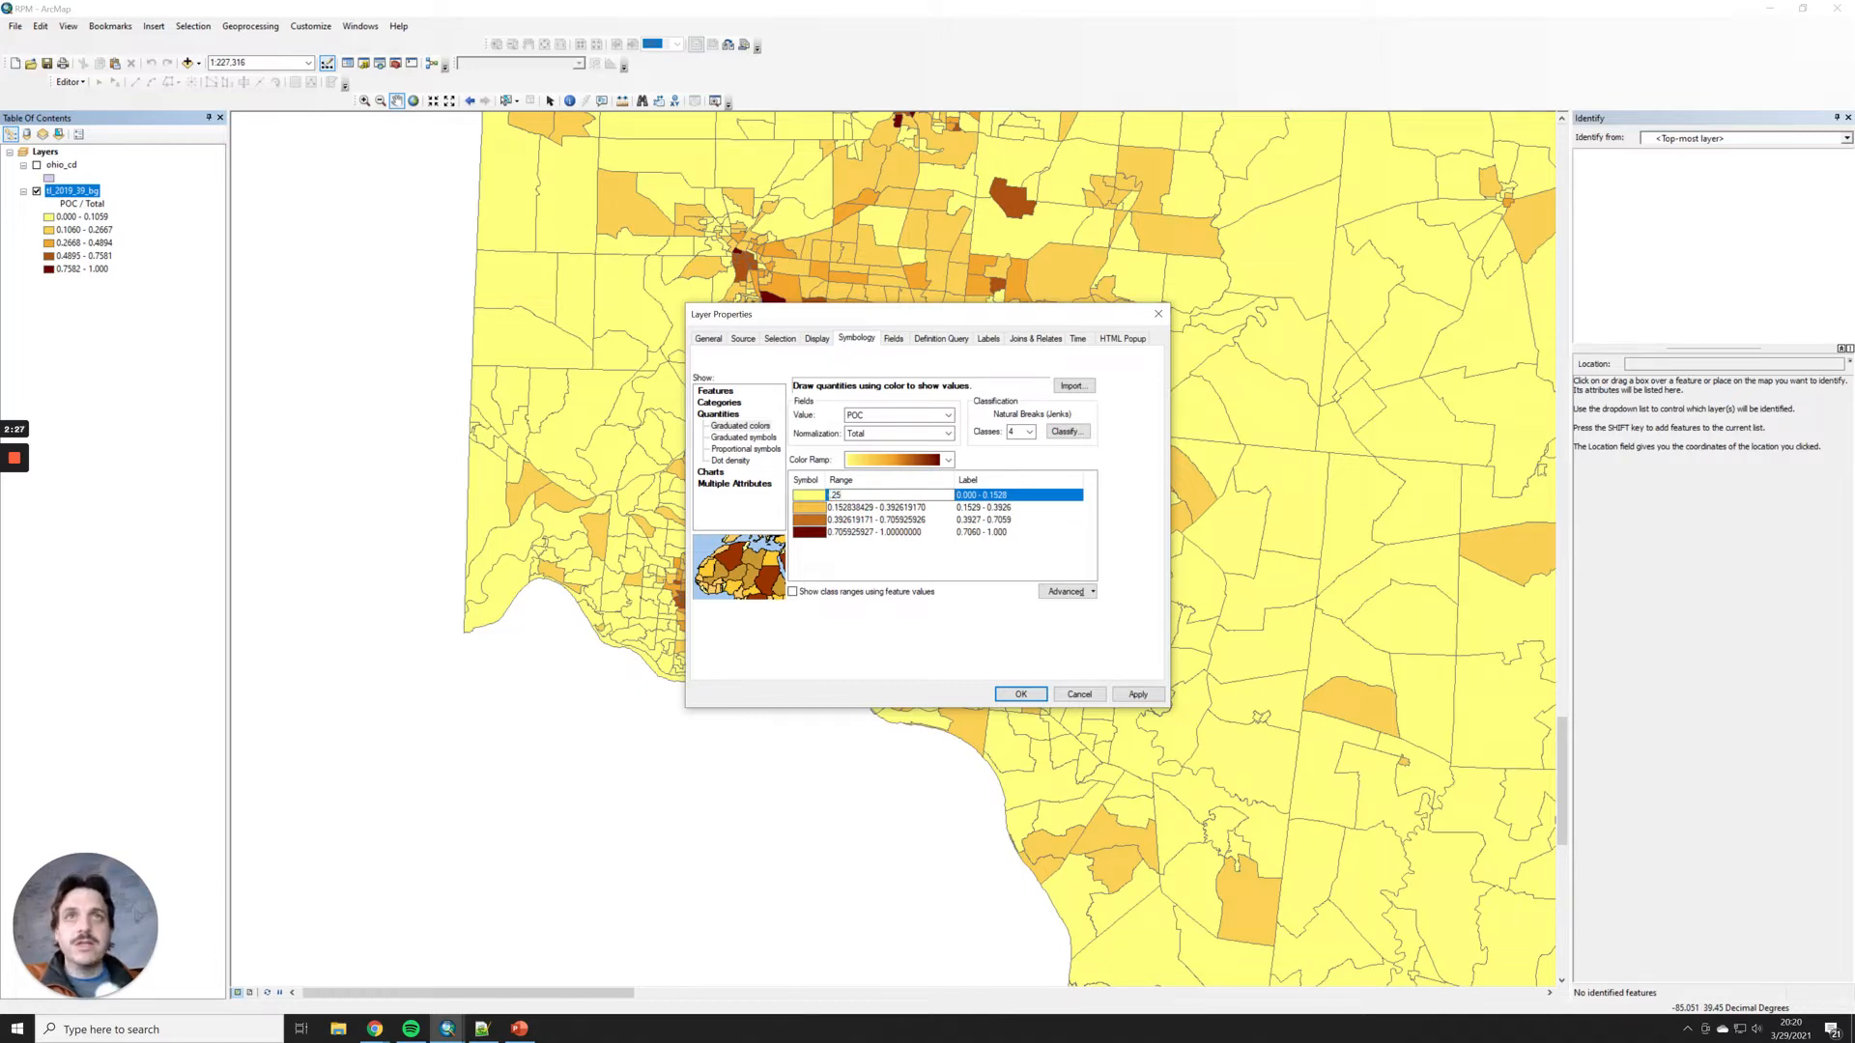
{"action": "type", "text": ".25"}
{"action": "key", "text": "Tab"}
{"action": "key", "text": "Tab"}
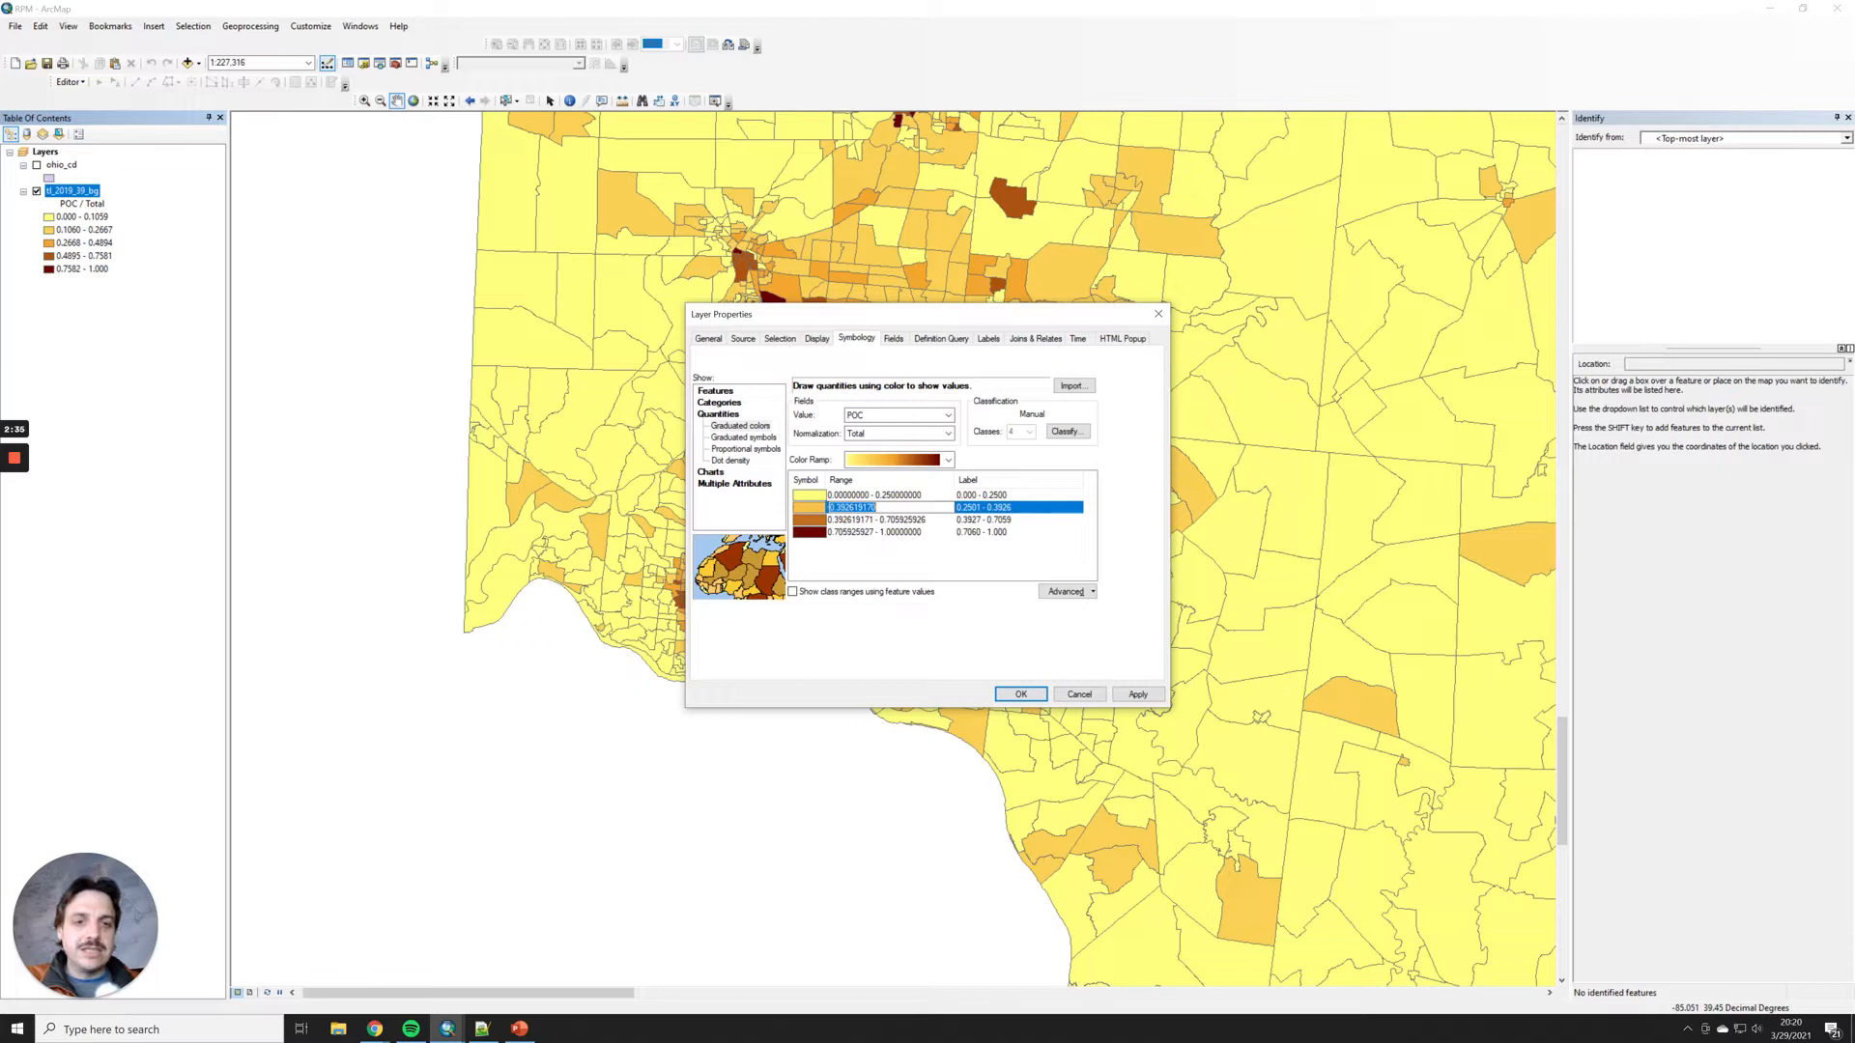
{"action": "key", "text": "BackSpace"}
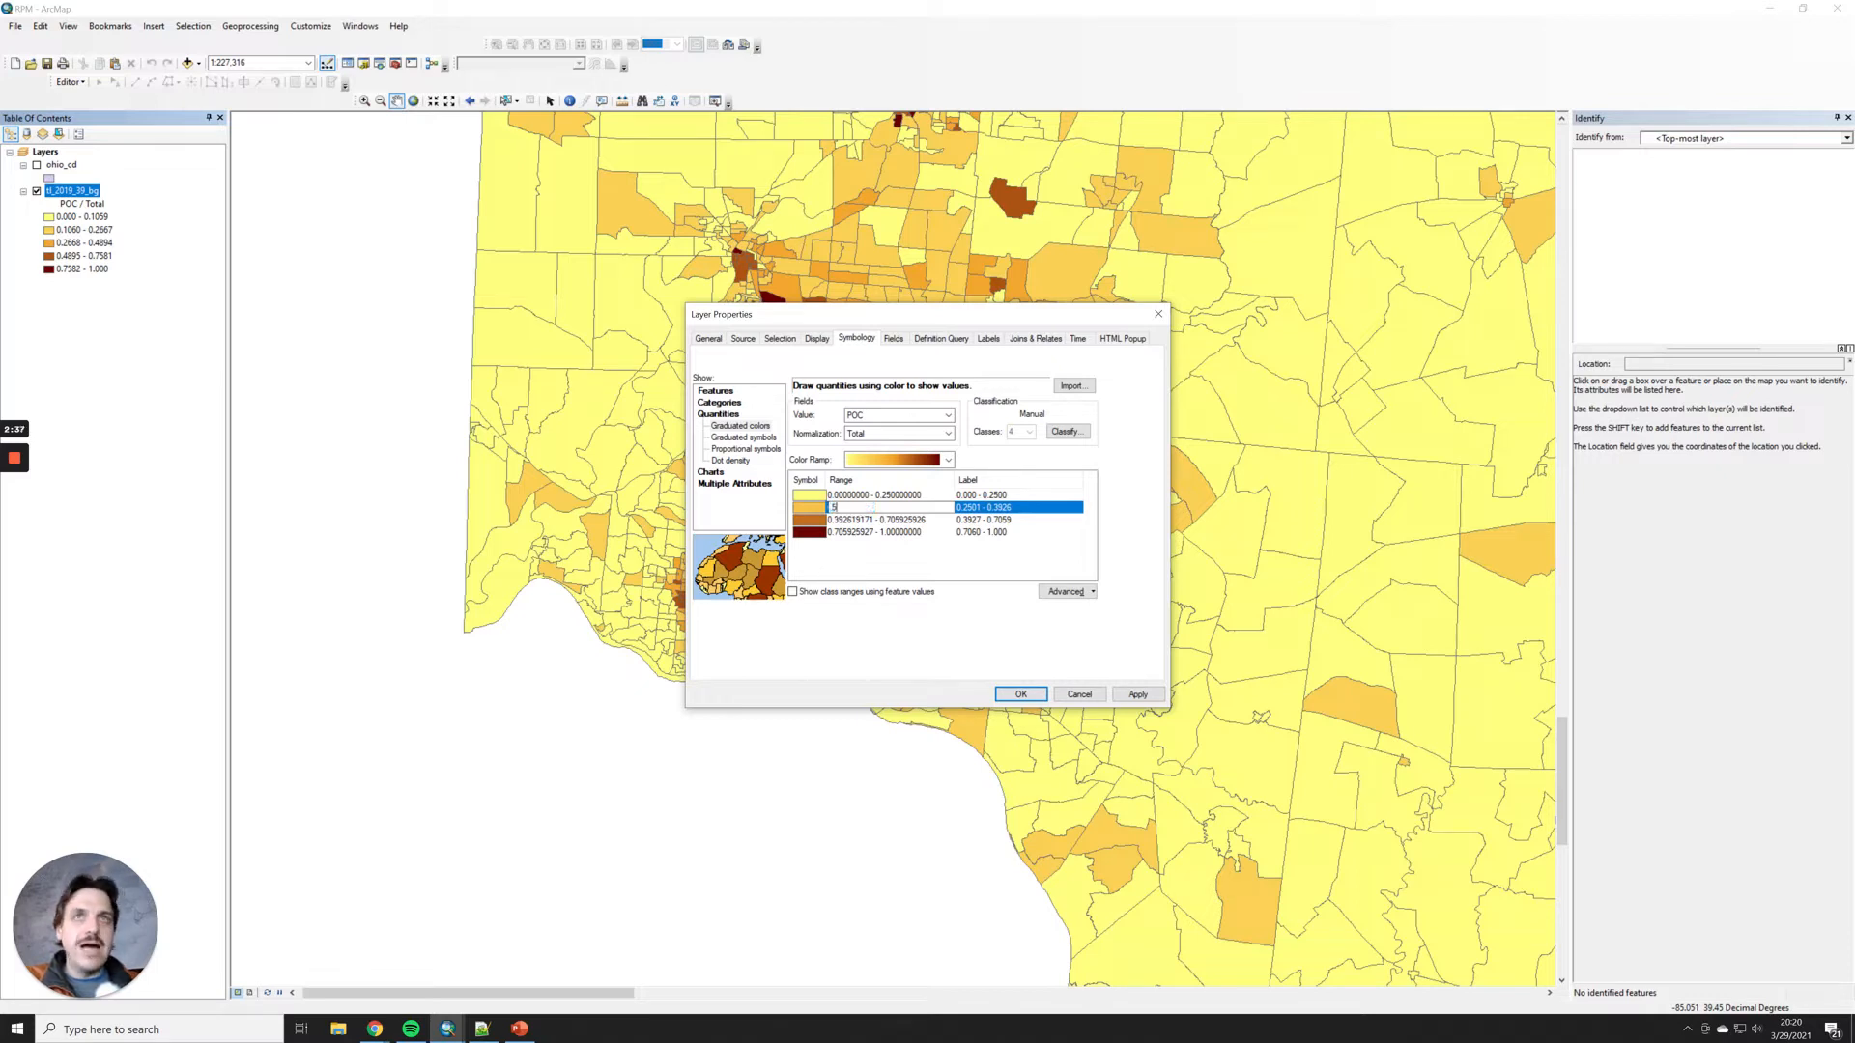
{"action": "type", "text": ".5"}
{"action": "key", "text": "Return"}
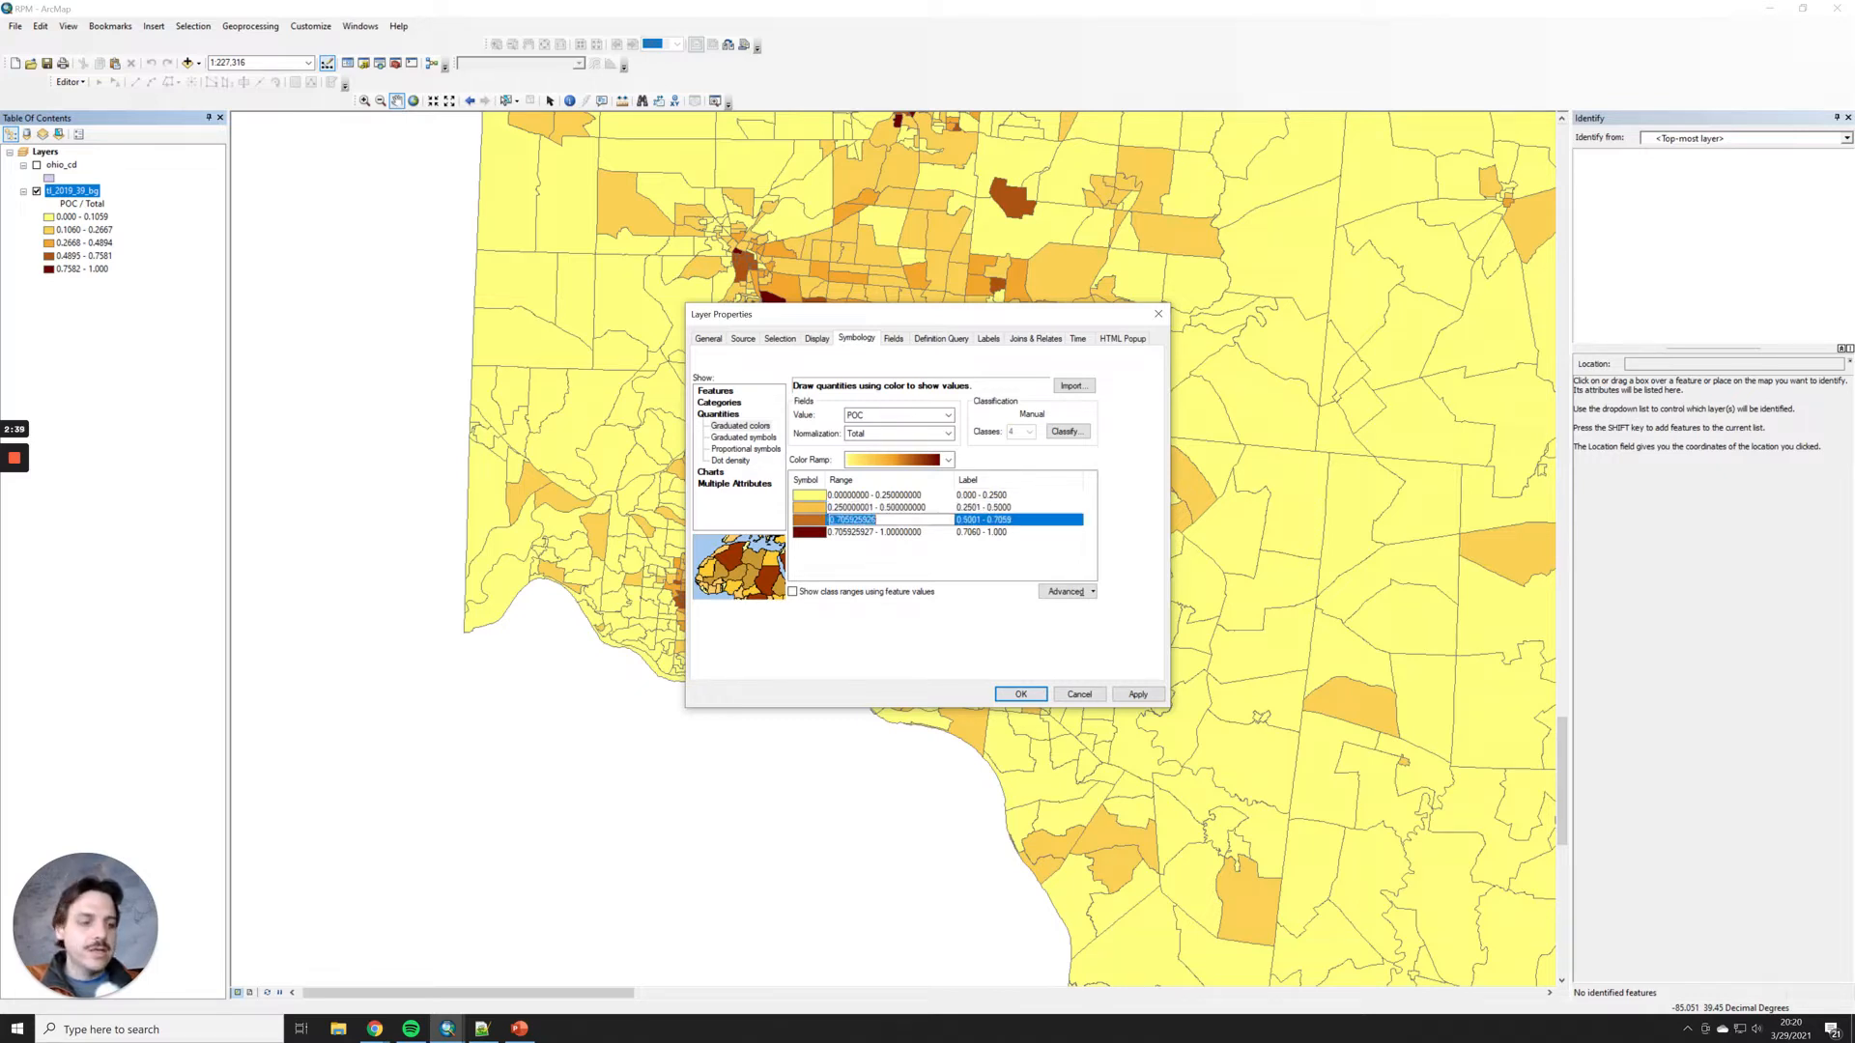
{"action": "key", "text": "BackSpace"}
{"action": "type", "text": ".75"}
{"action": "key", "text": "Tab"}
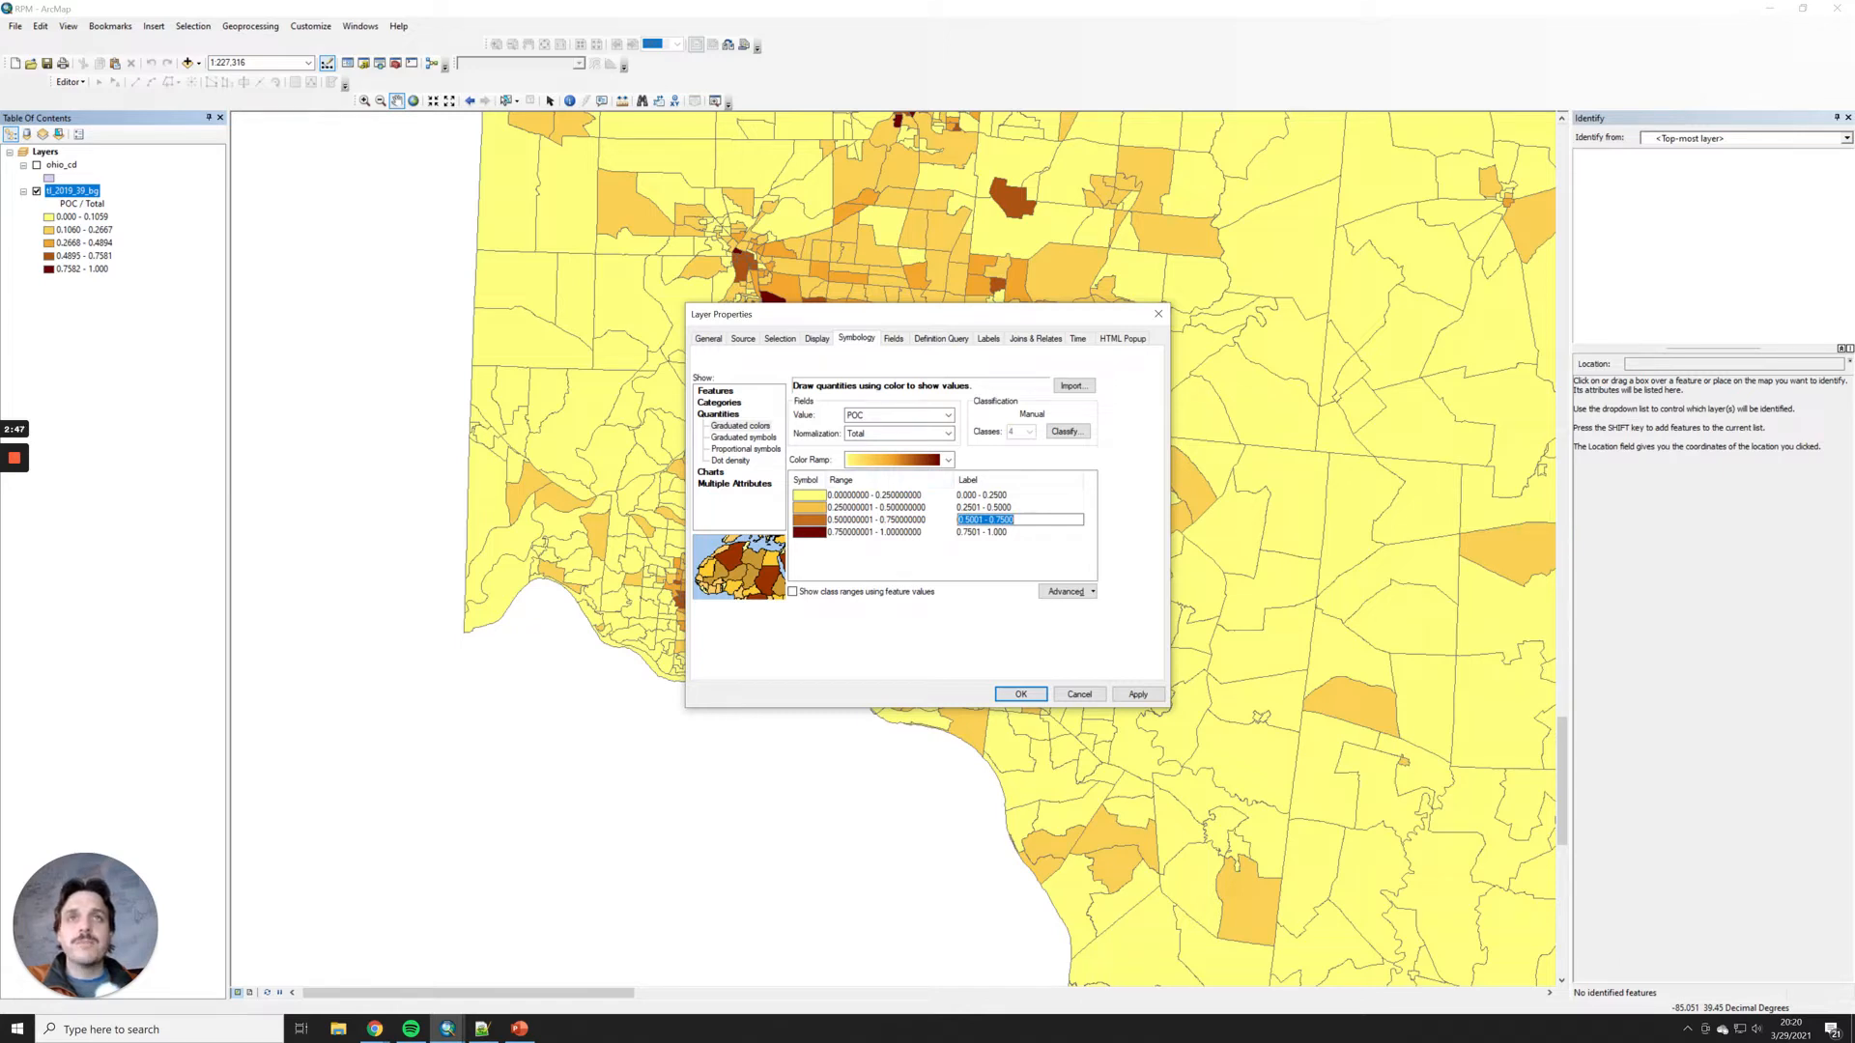
Step: Move the layer properties dialog off the mapped area and apply the manual class breaks to the map
{"action": "left_click", "coordinate": [1026, 692]}
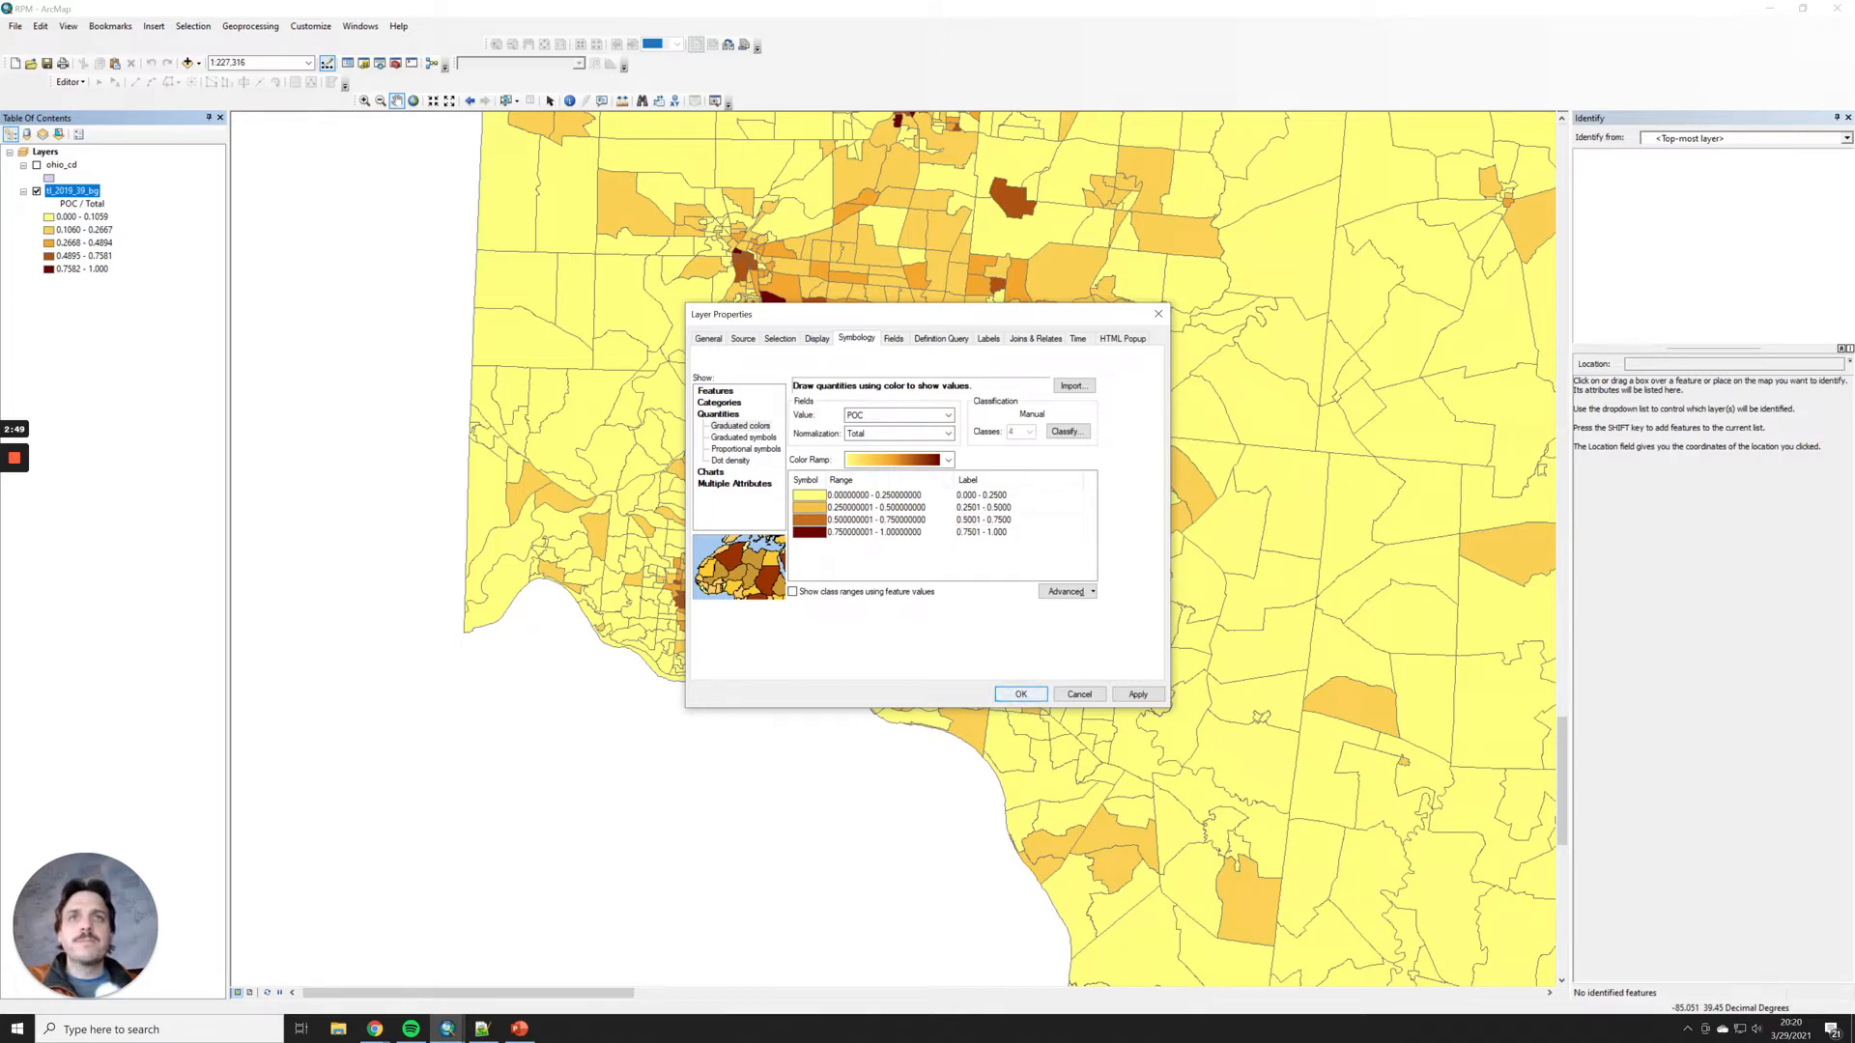
{"action": "left_click_drag", "start_coordinate": [990, 314], "coordinate": [396, 107]}
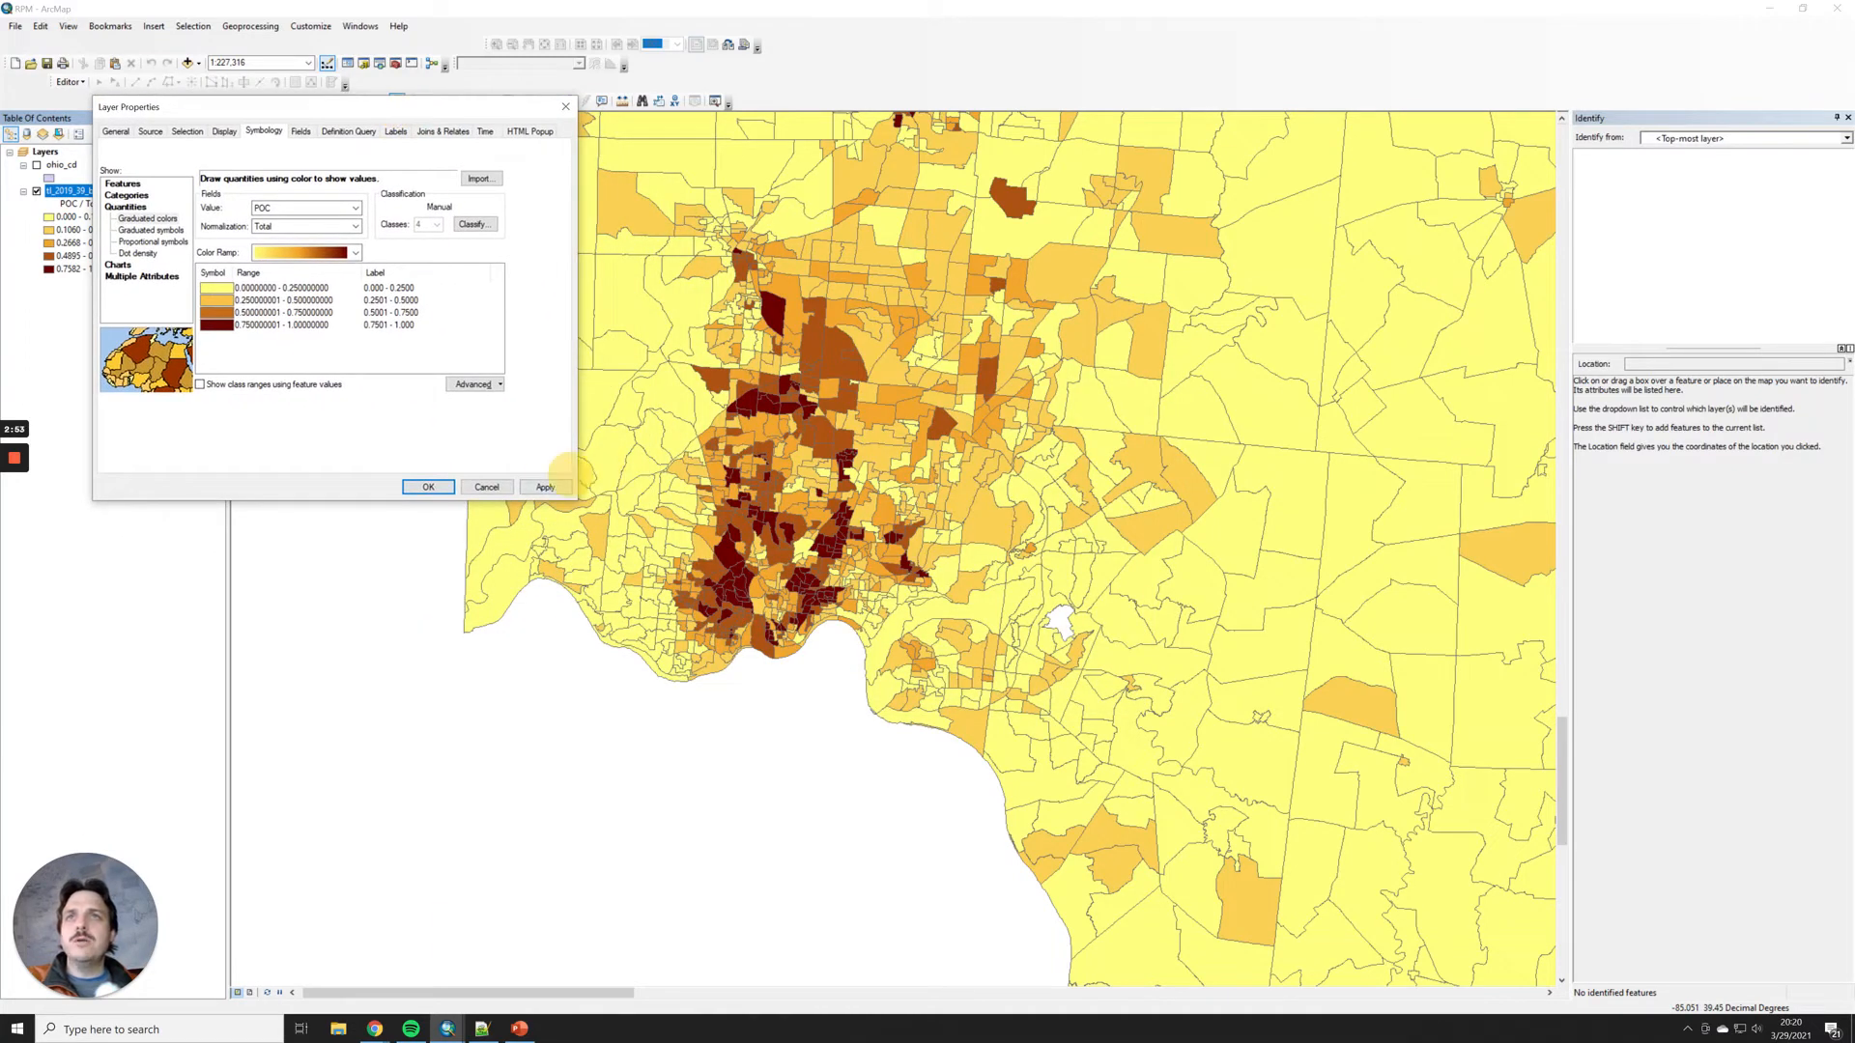
{"action": "left_click", "coordinate": [546, 487]}
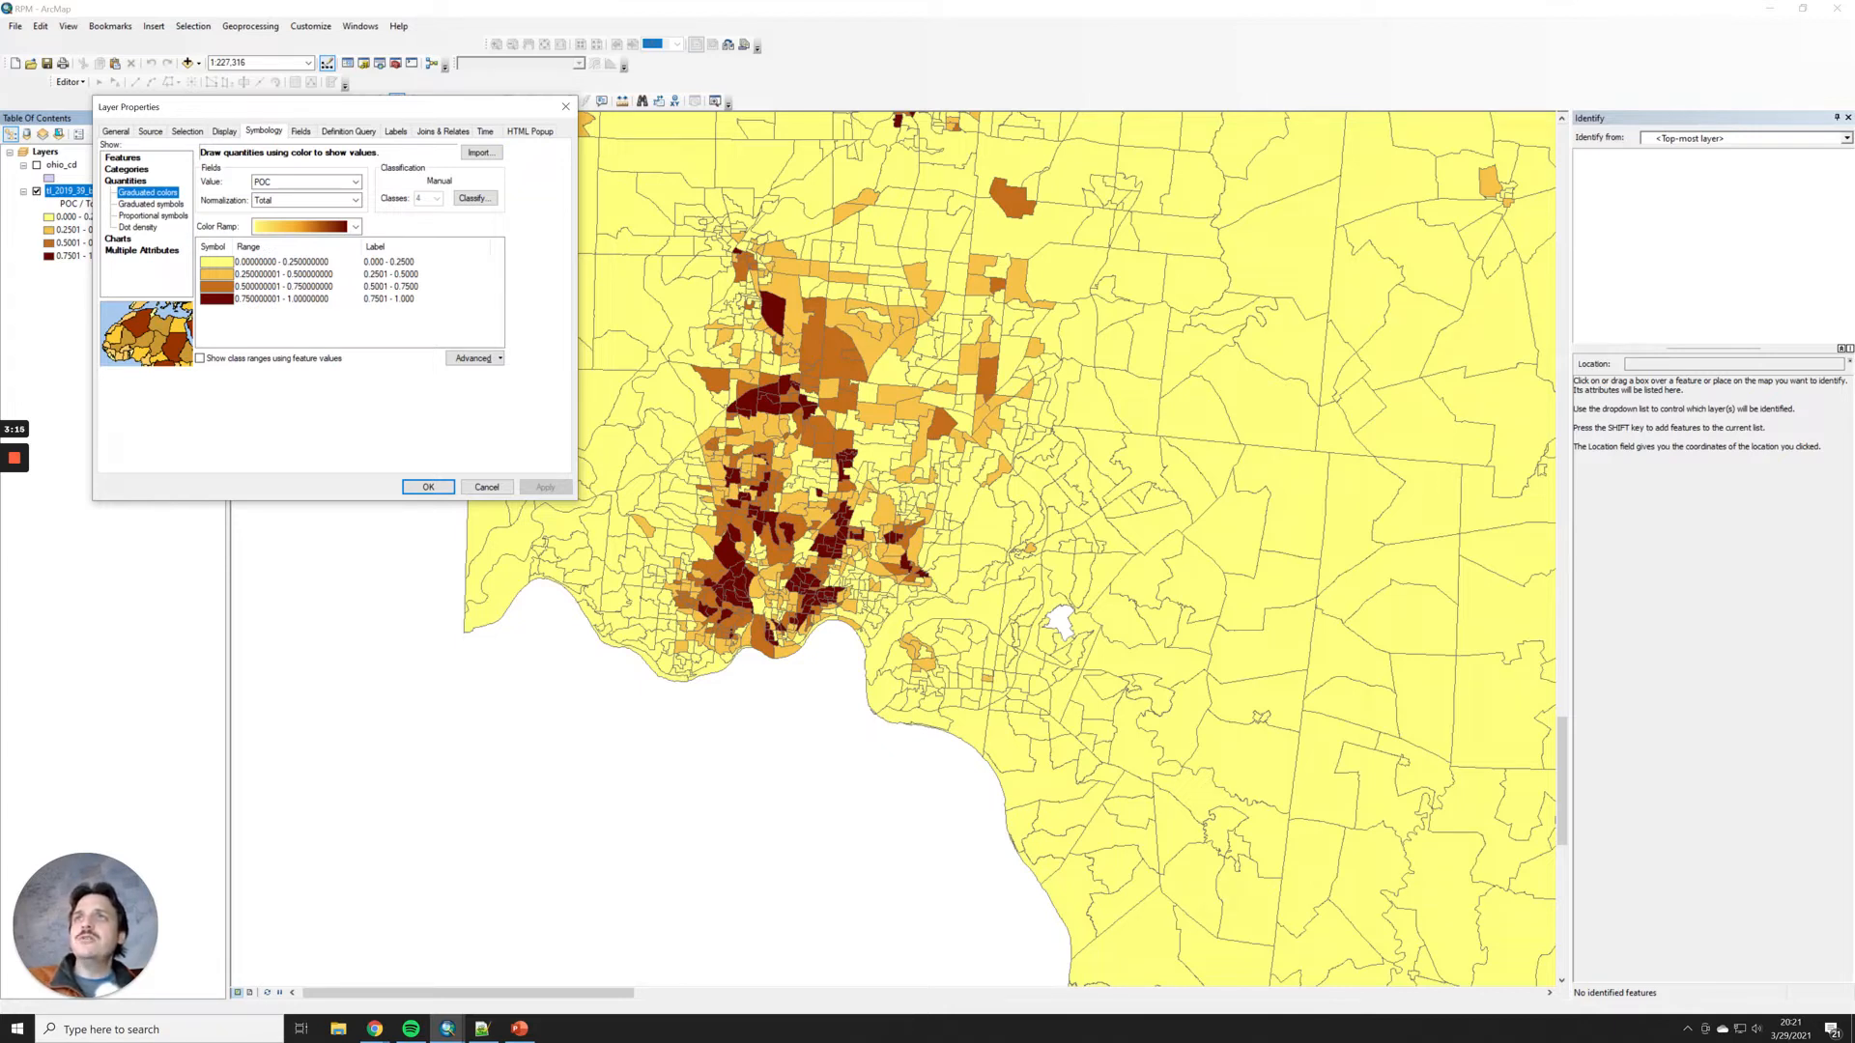
Step: Set the outline color of the 0 to 0.25 class symbol to No Color
{"action": "left_click", "coordinate": [280, 261]}
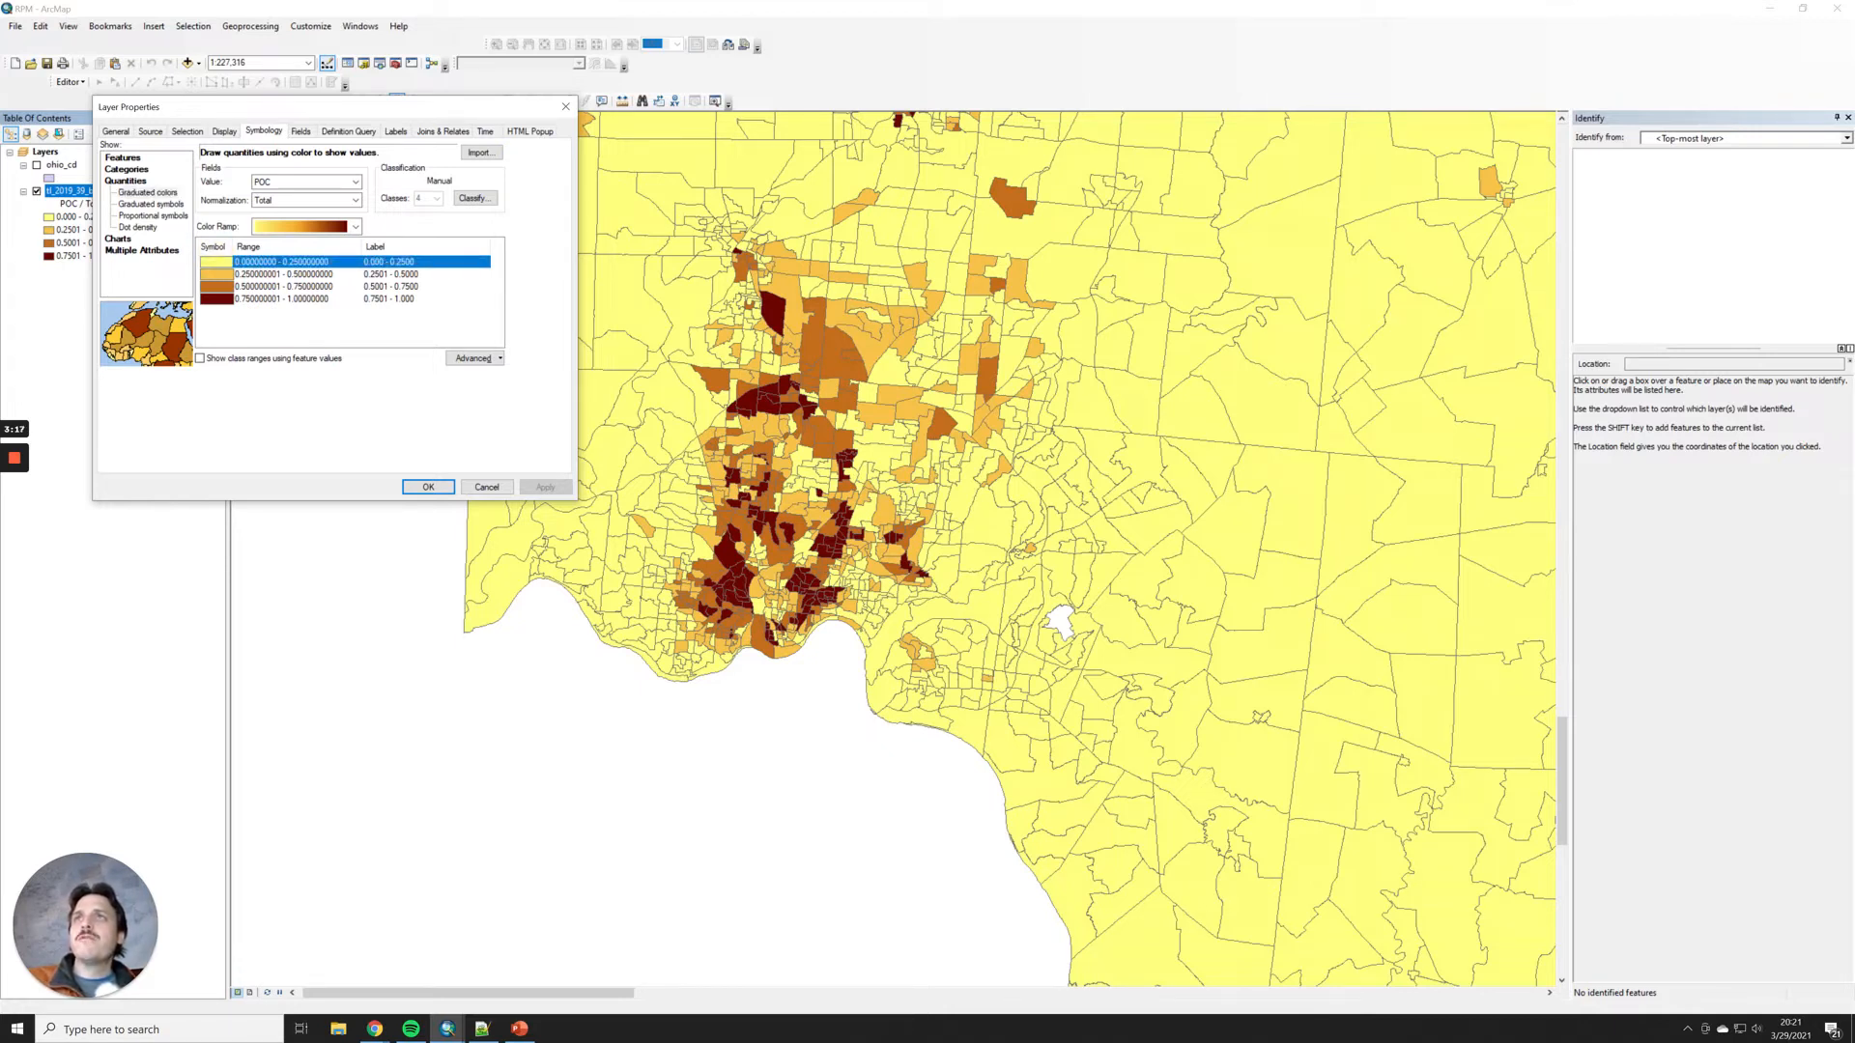
{"action": "double_click", "coordinate": [217, 261]}
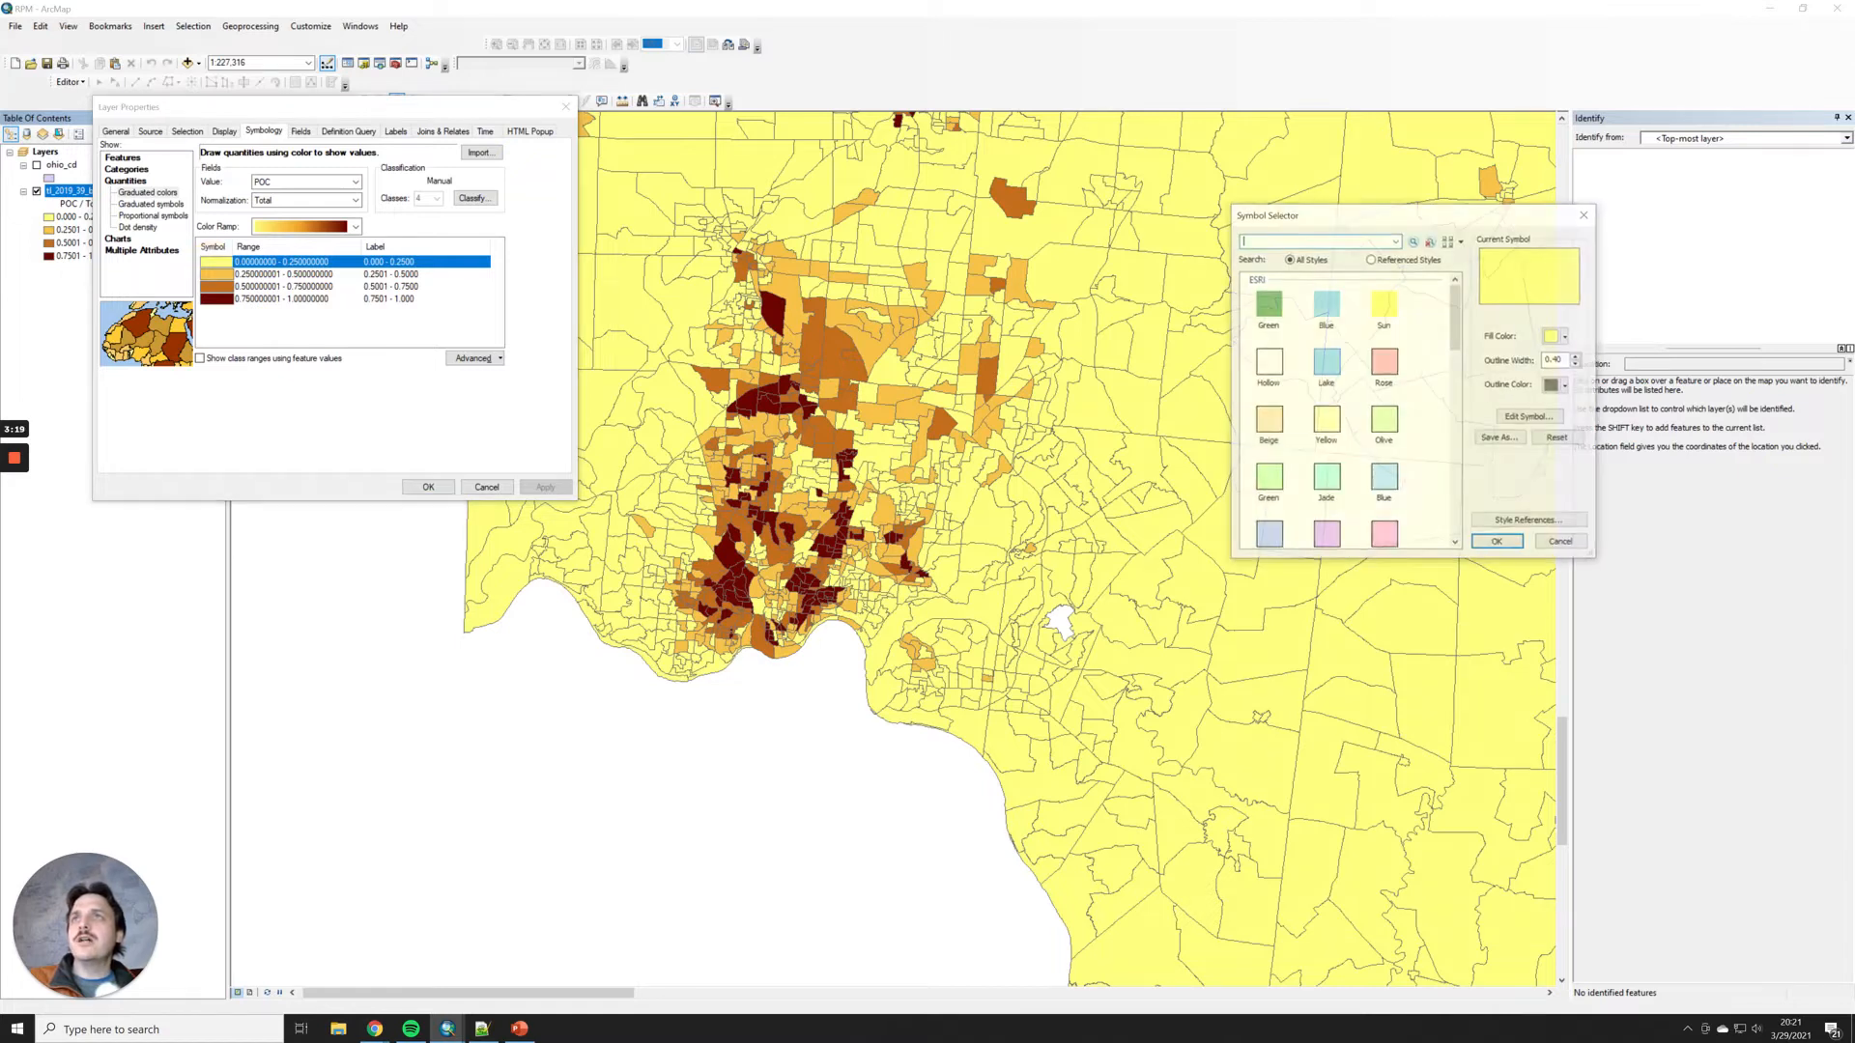
{"action": "left_click", "coordinate": [1566, 385]}
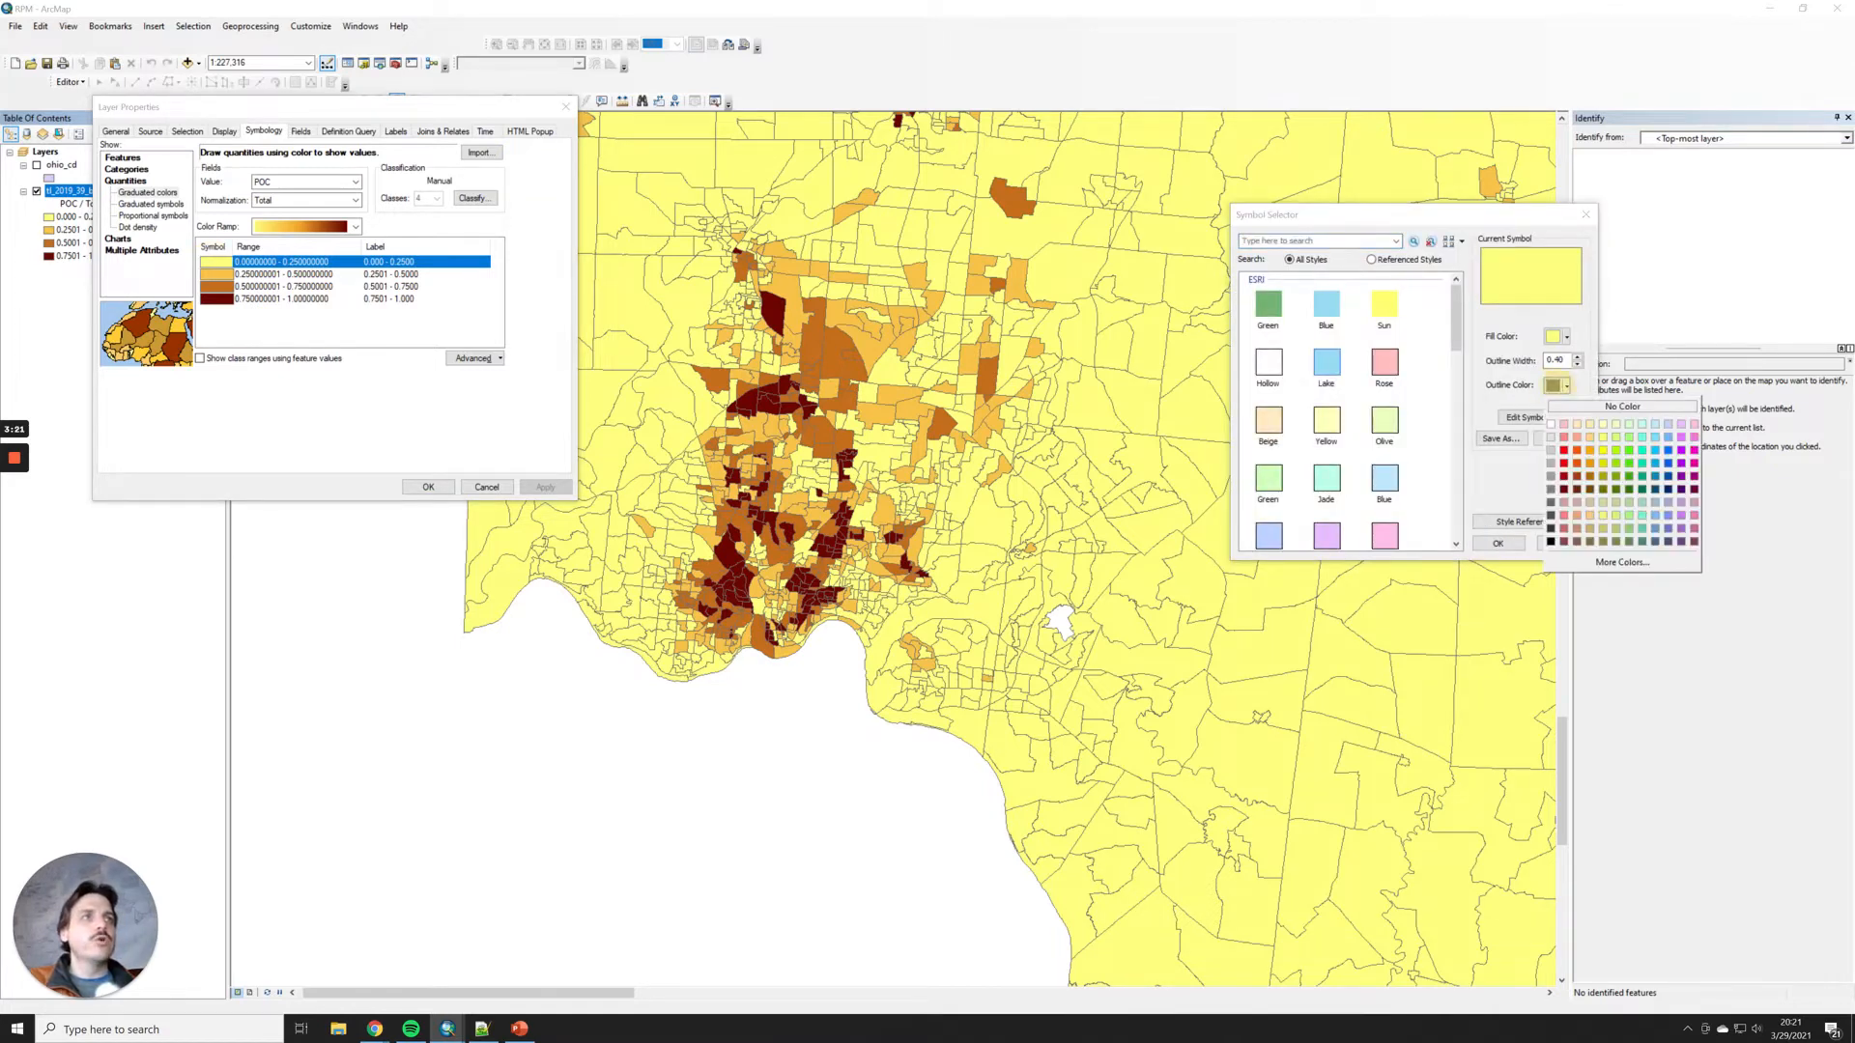
{"action": "left_click", "coordinate": [1653, 407]}
{"action": "left_click", "coordinate": [1498, 543]}
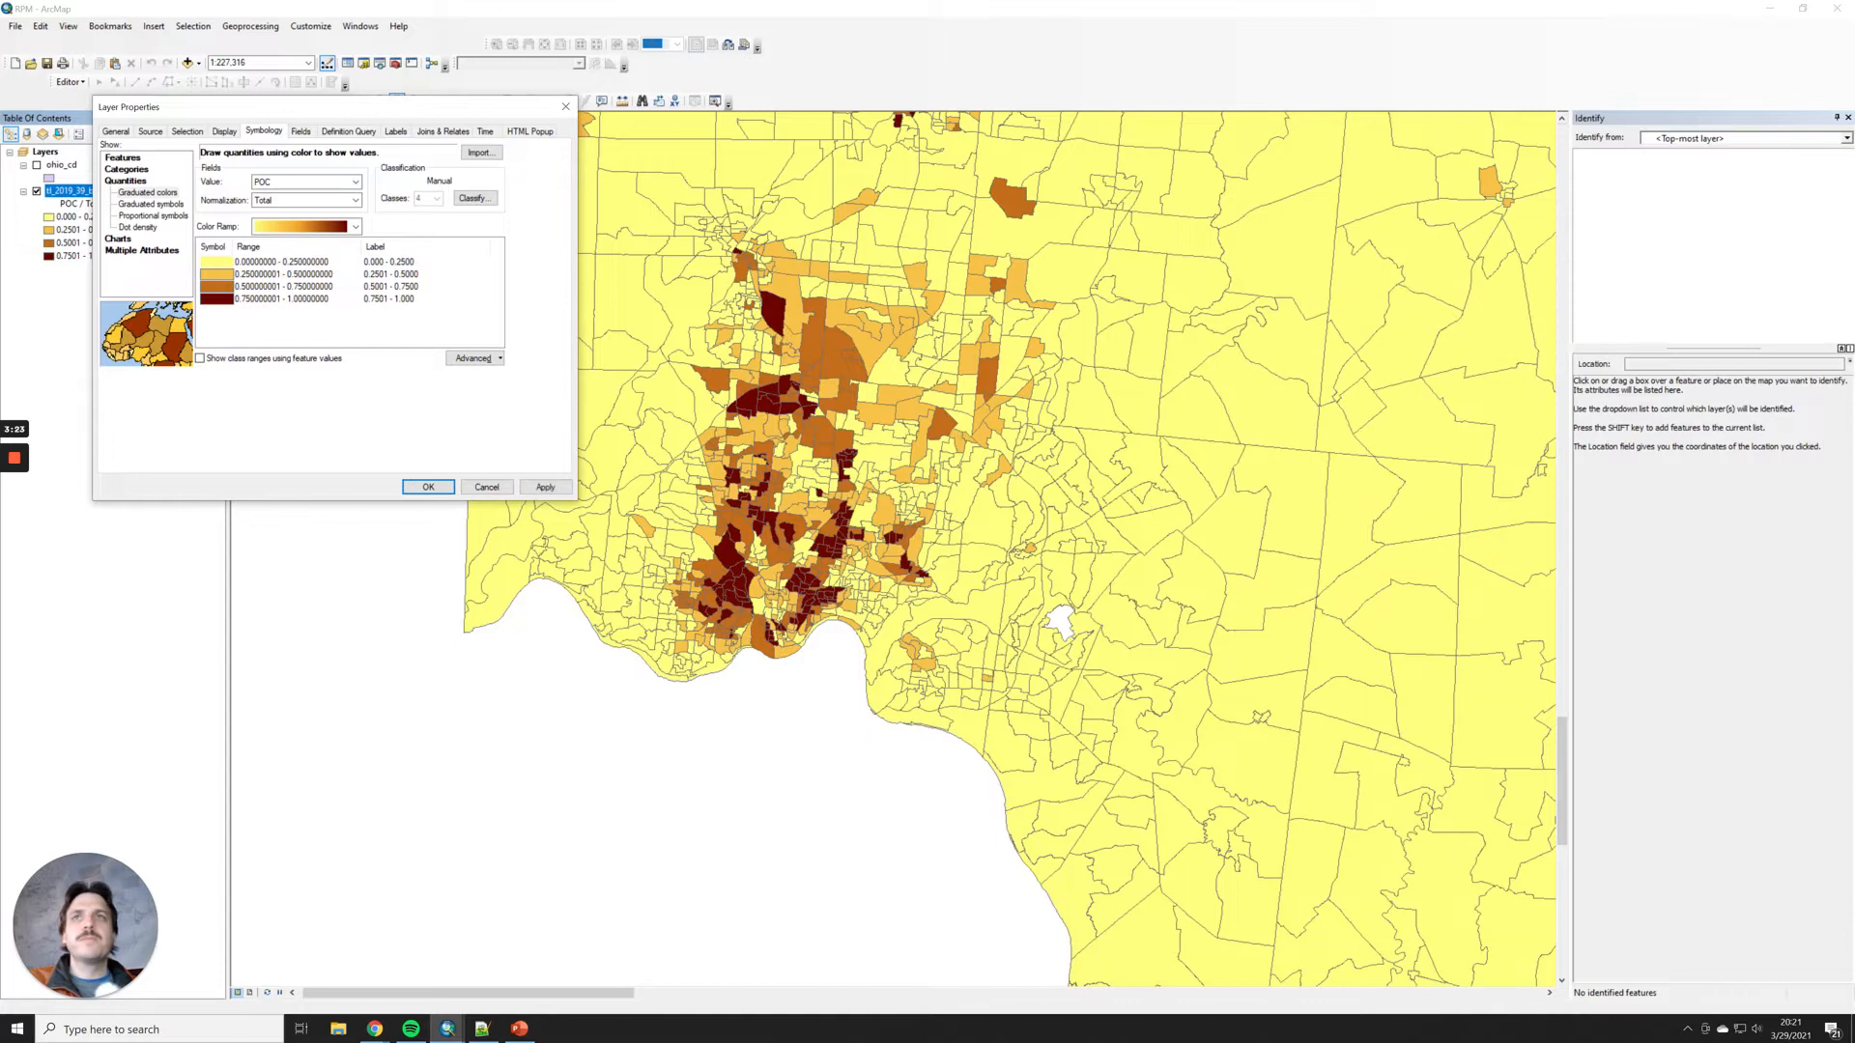
Step: Set the outline color of the 0.25 to 0.50 class symbol to No Color
{"action": "double_click", "coordinate": [216, 274]}
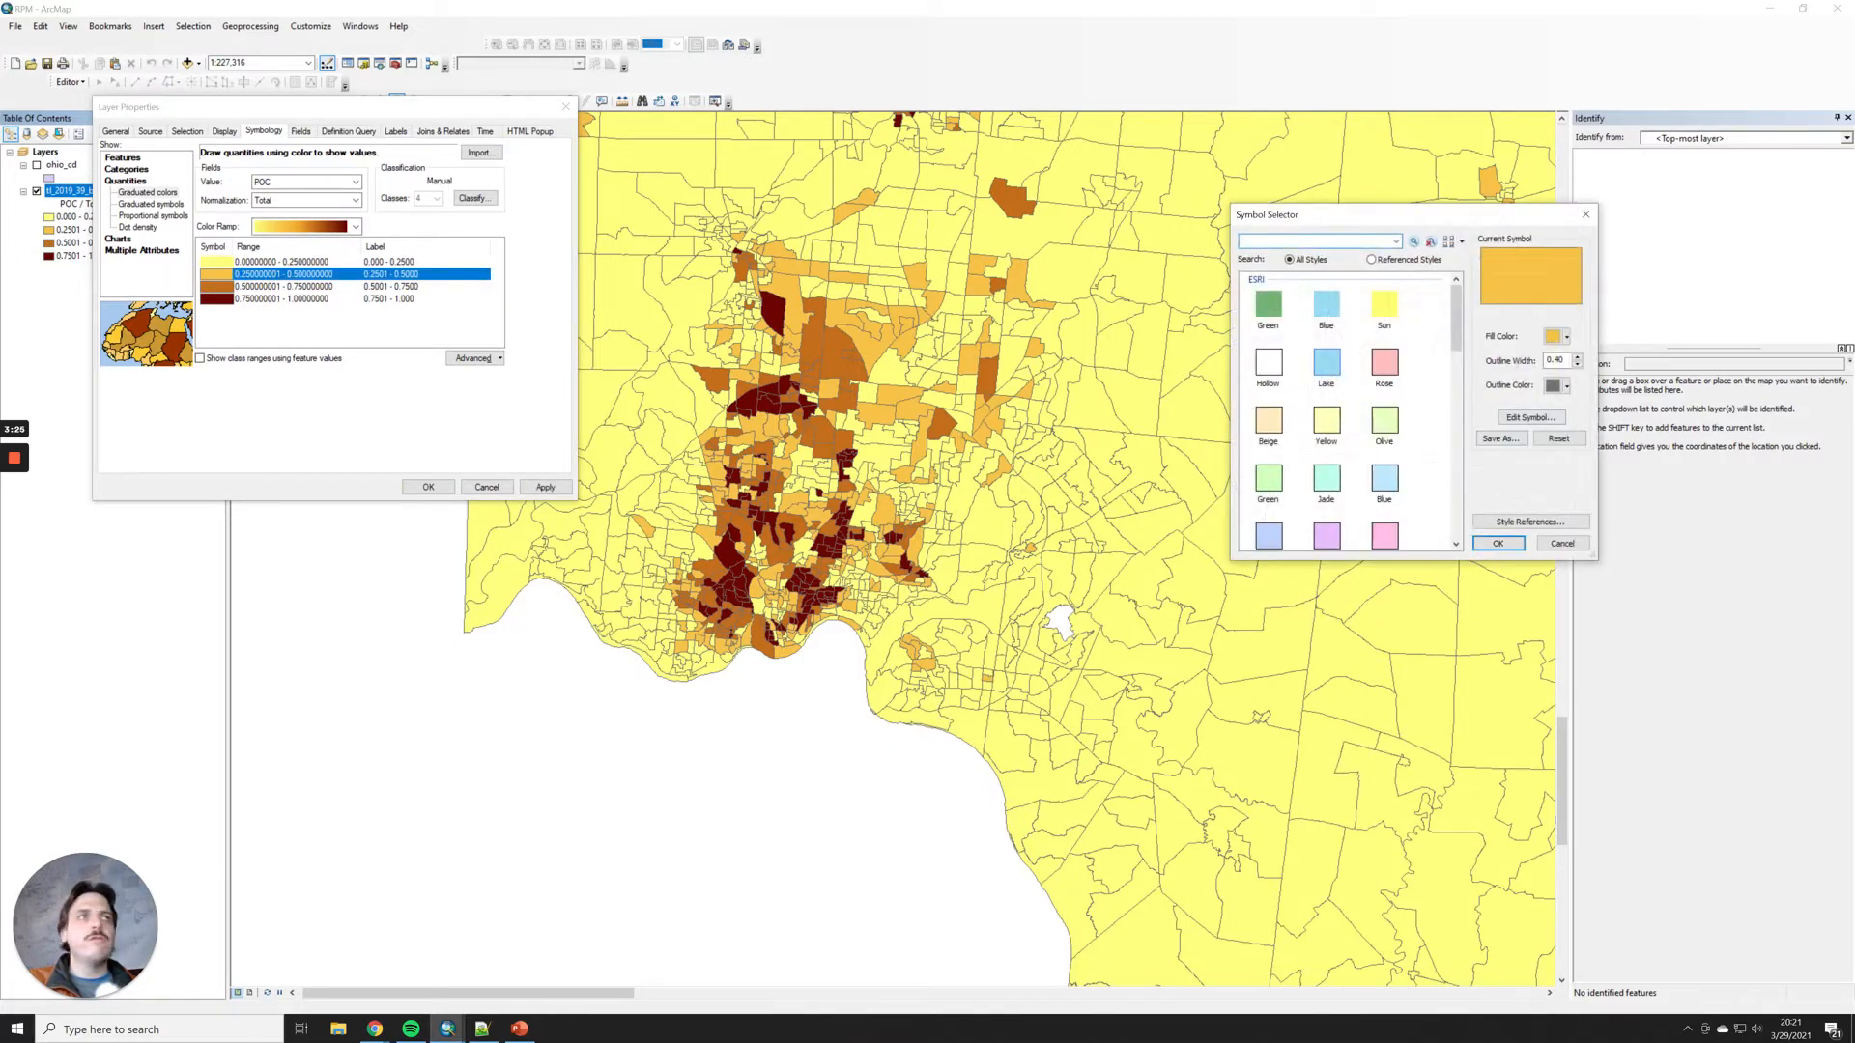
{"action": "left_click", "coordinate": [1565, 386]}
{"action": "left_click", "coordinate": [1574, 404]}
{"action": "left_click", "coordinate": [1497, 543]}
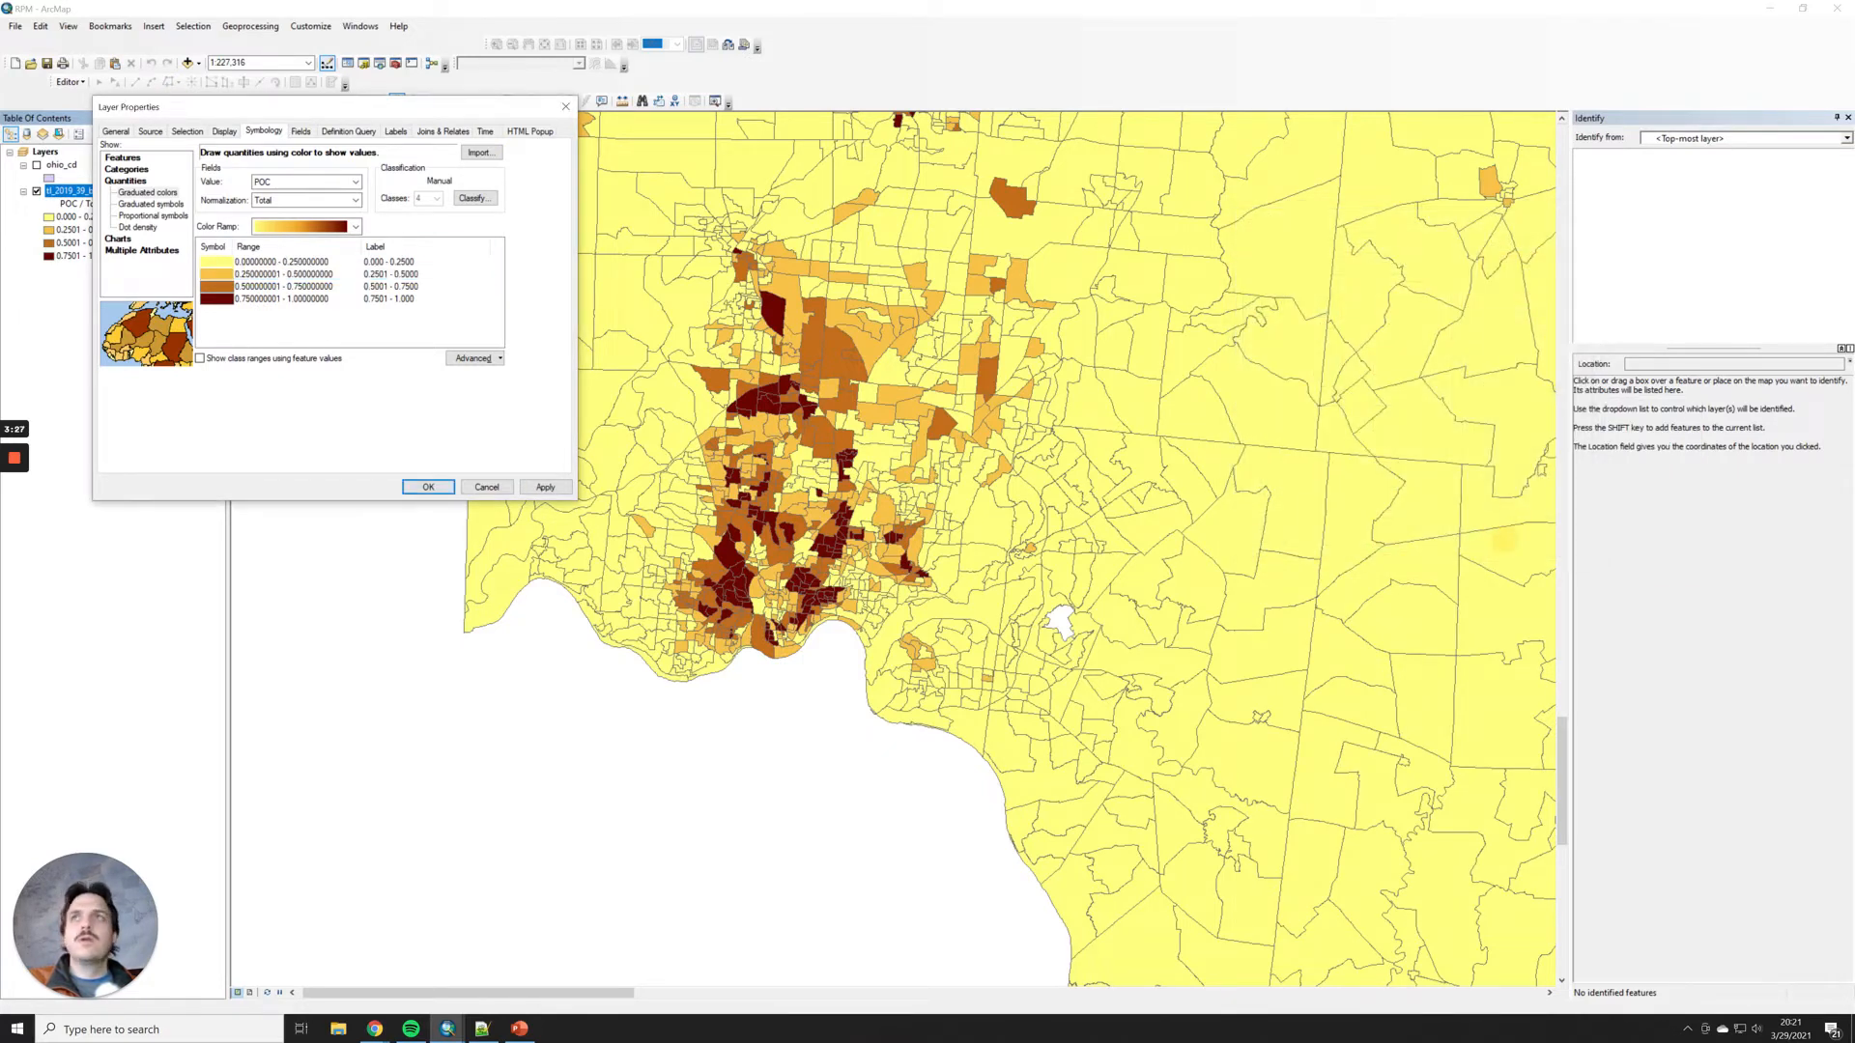
Step: Set the outline color of the 0.50 to 0.75 class symbol to No Color
{"action": "double_click", "coordinate": [216, 286]}
{"action": "left_click", "coordinate": [1566, 386]}
{"action": "left_click", "coordinate": [1575, 404]}
{"action": "left_click", "coordinate": [1497, 543]}
Step: Set the outline color of the 0.75 to 1.00 class symbol to No Color and apply the symbology to the map
{"action": "double_click", "coordinate": [217, 299]}
{"action": "left_click", "coordinate": [1566, 386]}
{"action": "left_click", "coordinate": [1574, 405]}
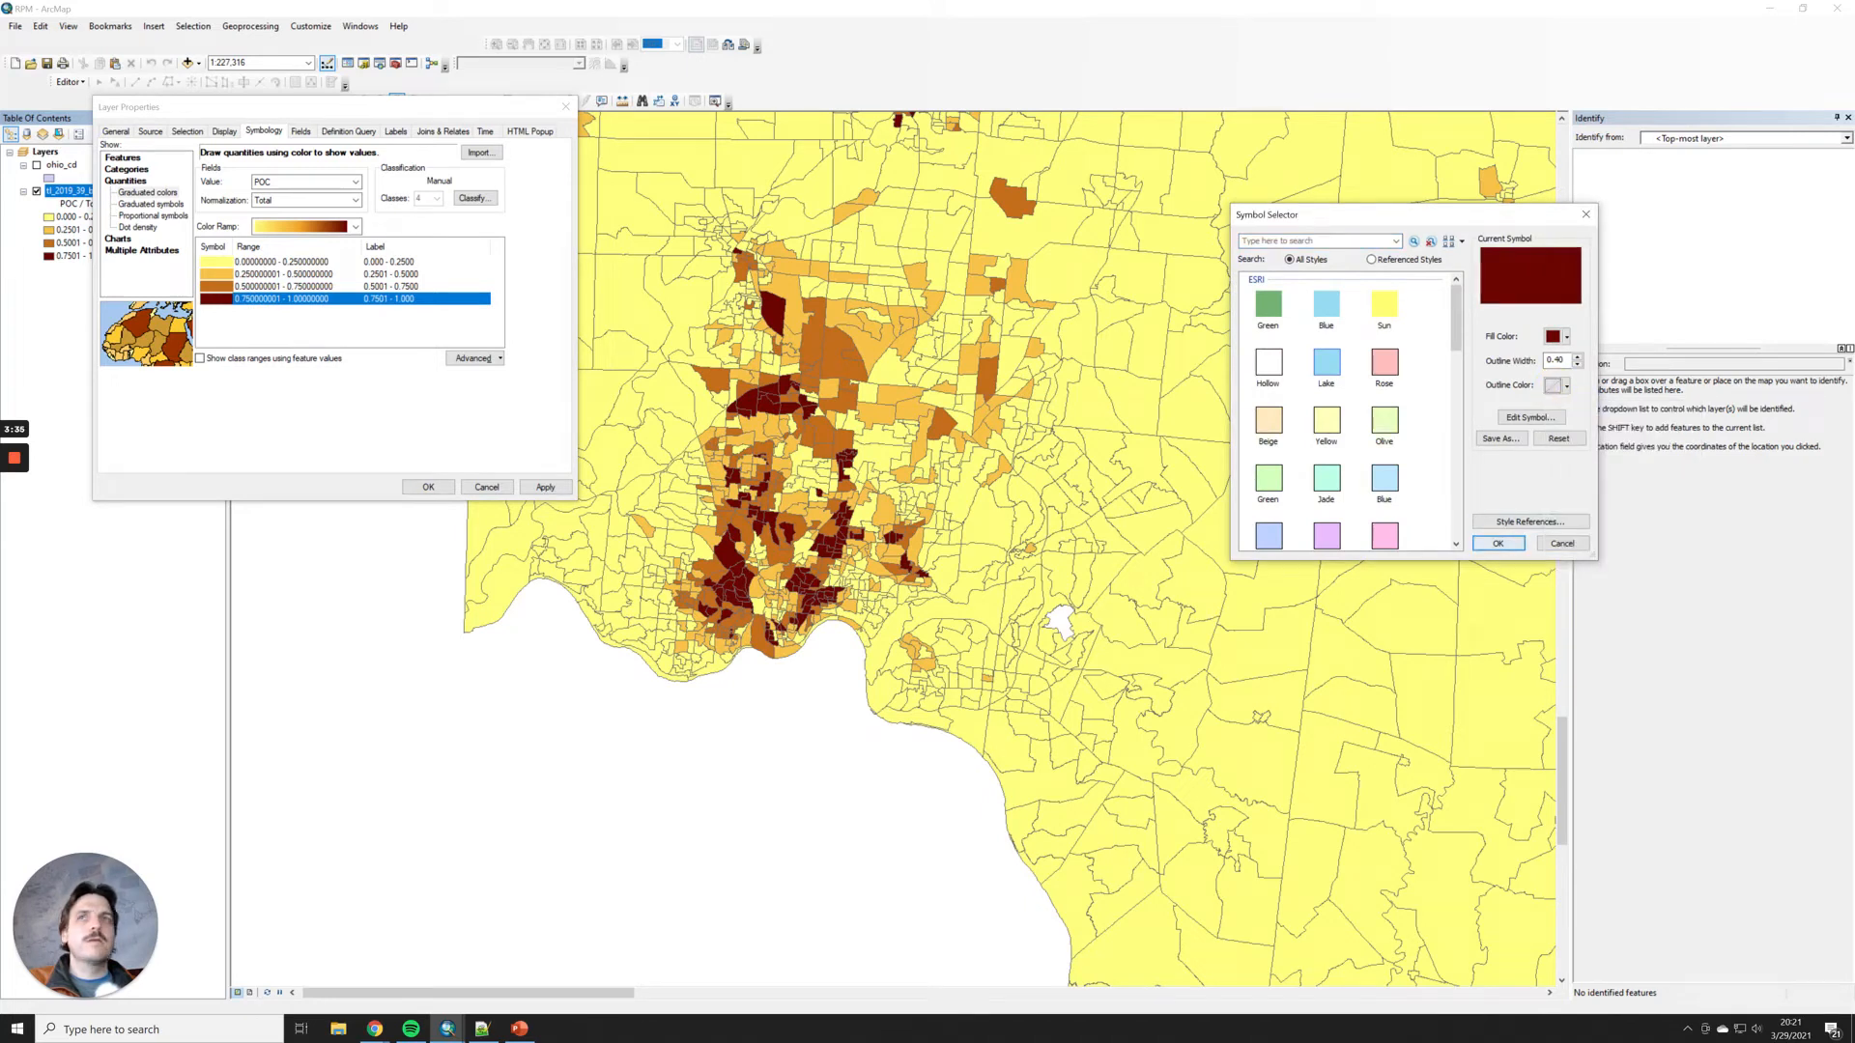
{"action": "left_click", "coordinate": [1497, 543]}
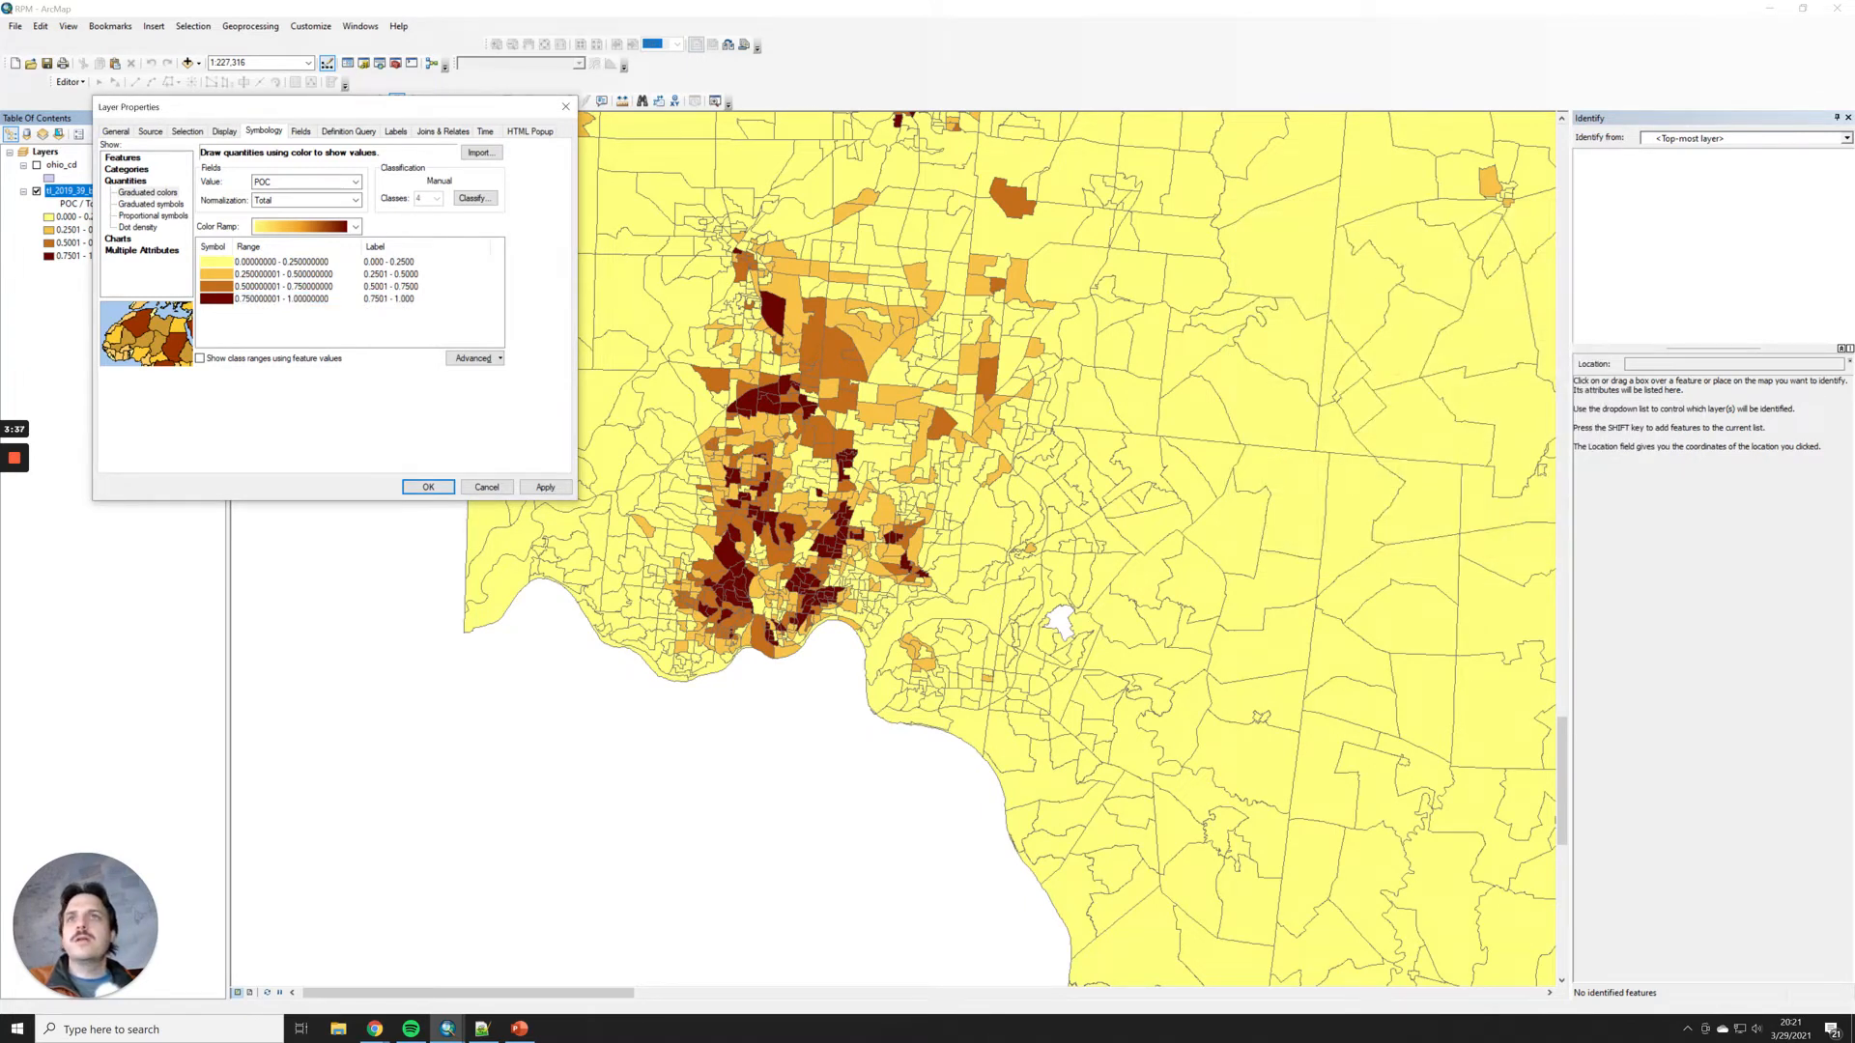
{"action": "left_click", "coordinate": [545, 487]}
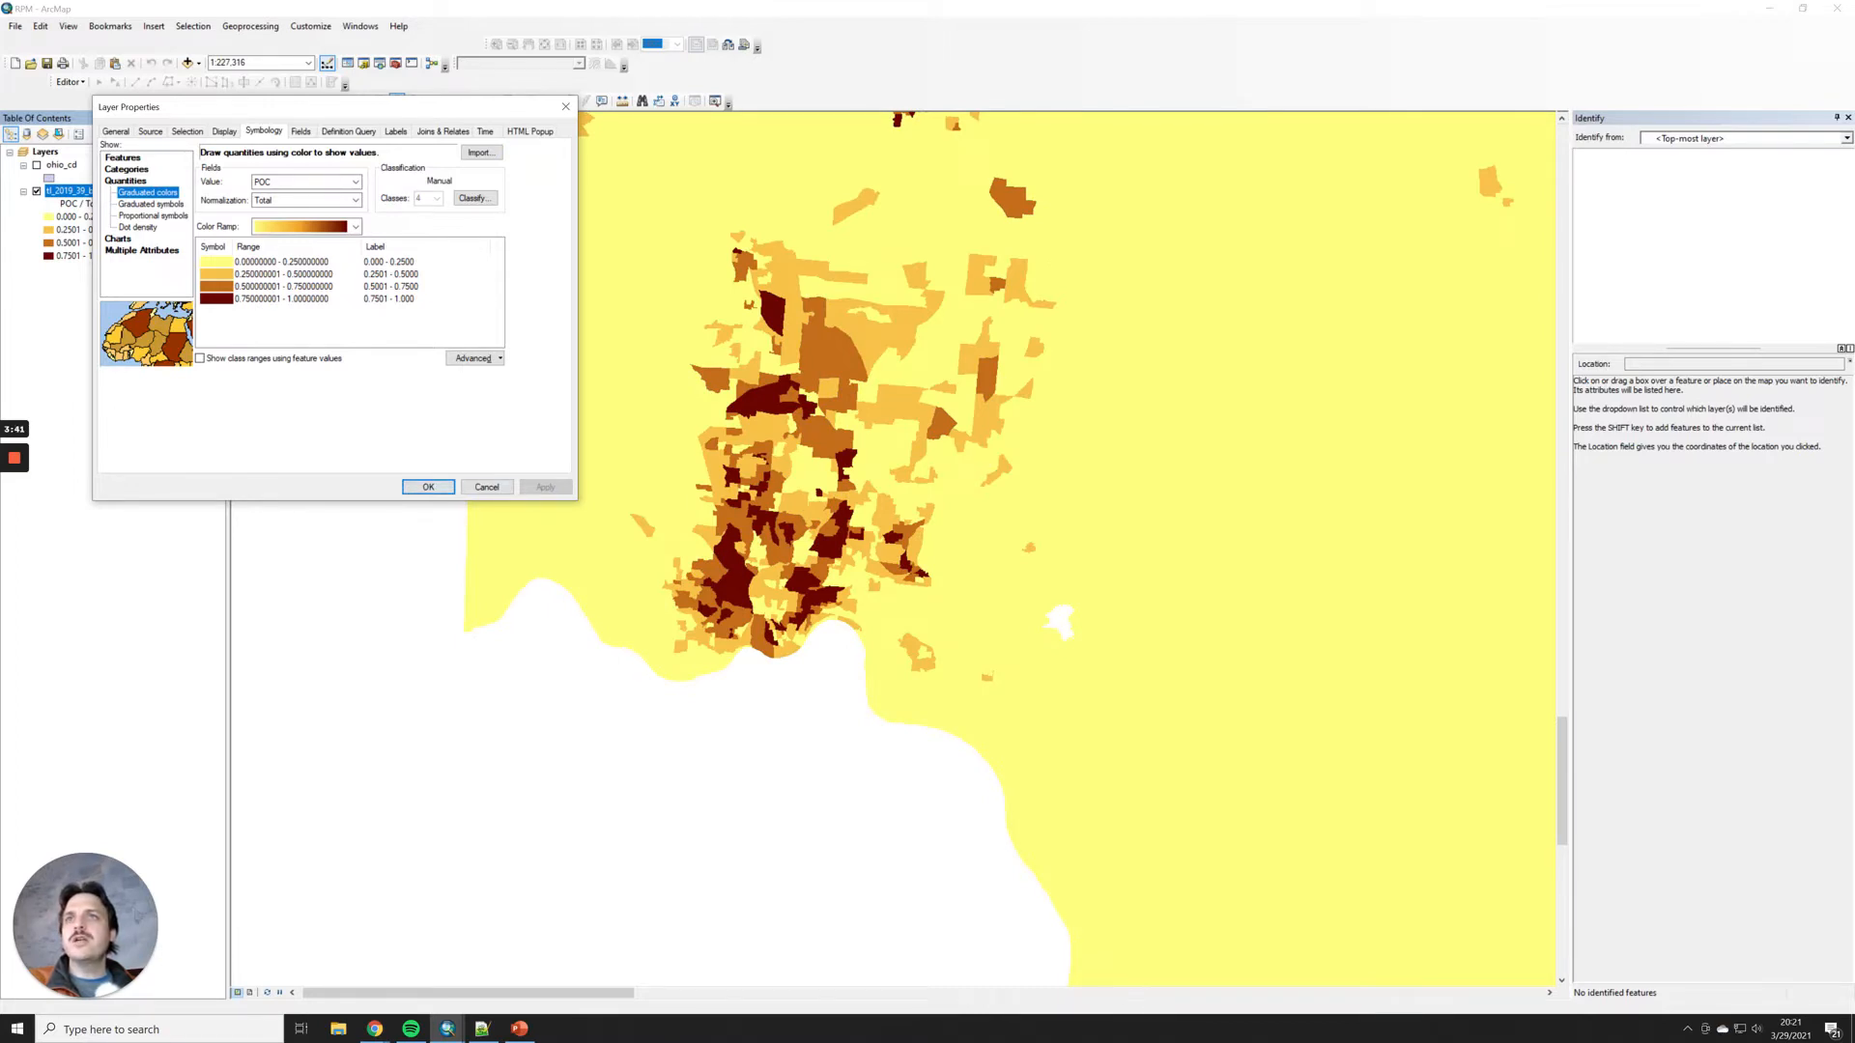
{"action": "left_click", "coordinate": [428, 487]}
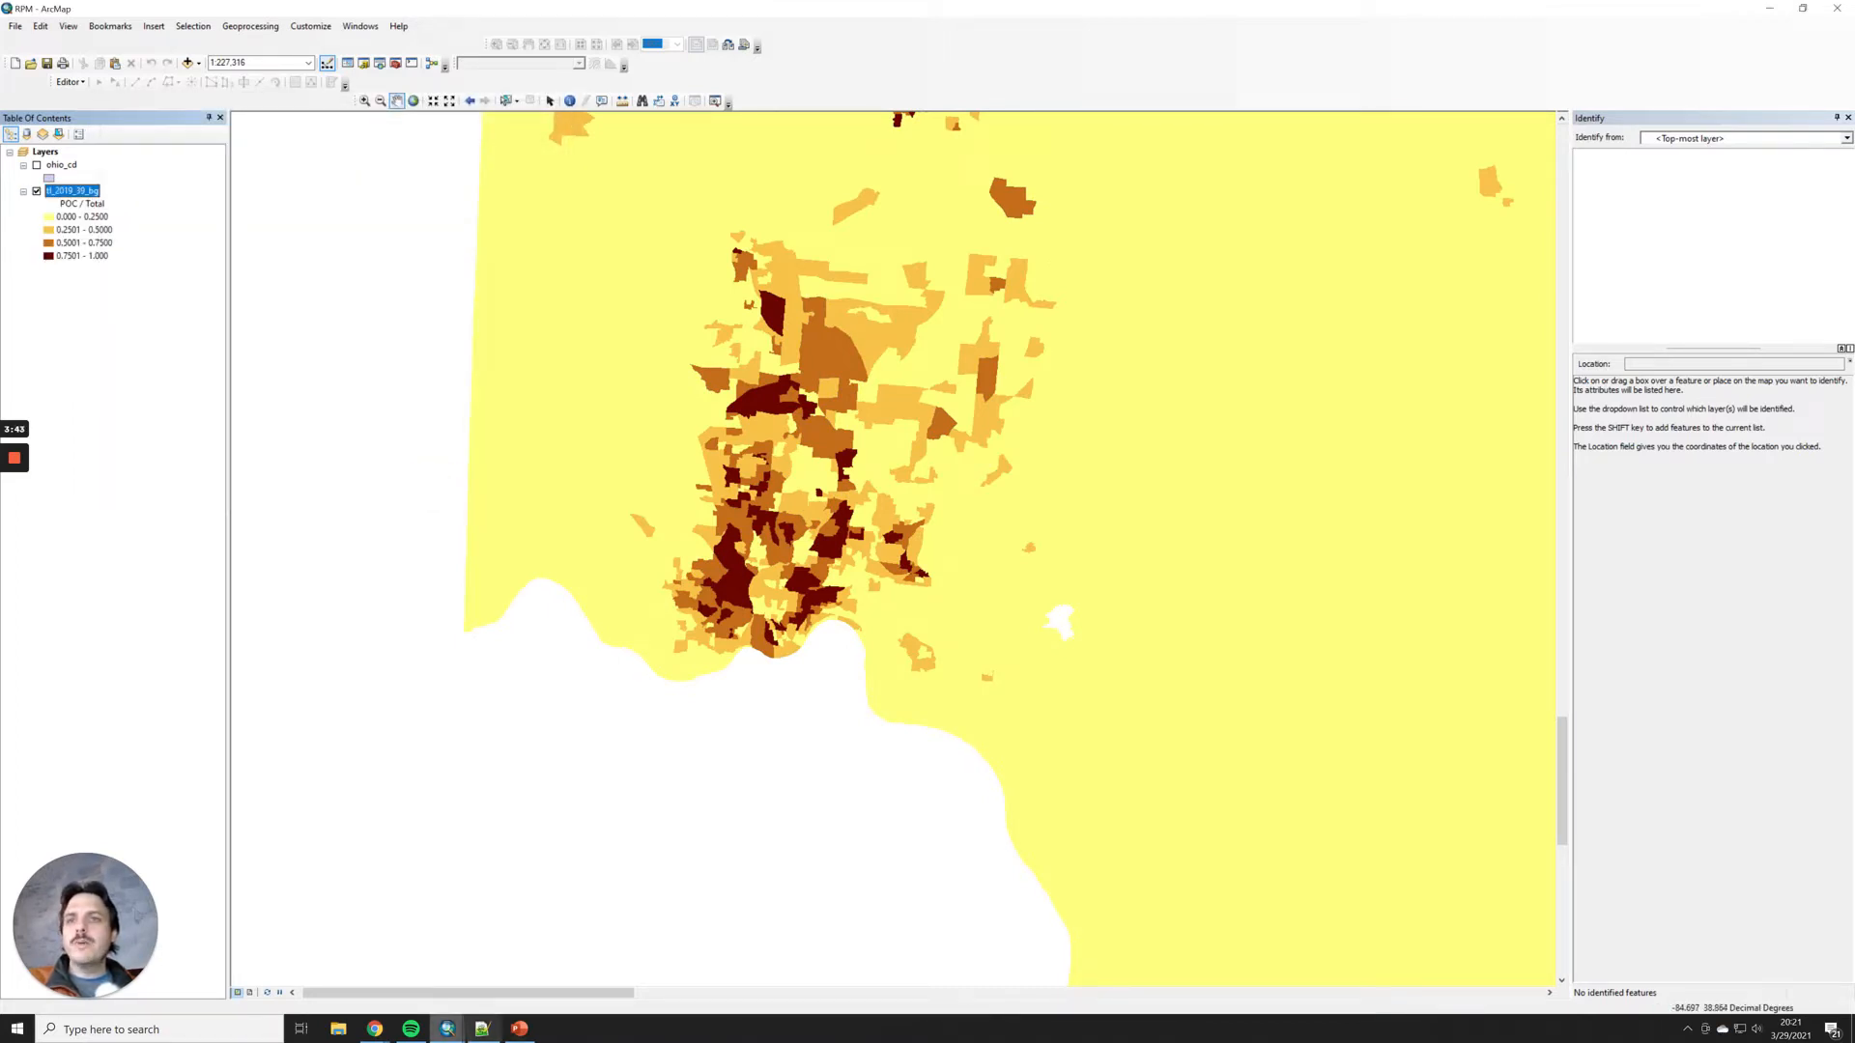
Step: Check the finished congressional districts map in the FinalMap2 window and return to the RPM map
{"action": "mouse_move", "coordinate": [447, 1028]}
{"action": "left_click", "coordinate": [373, 966]}
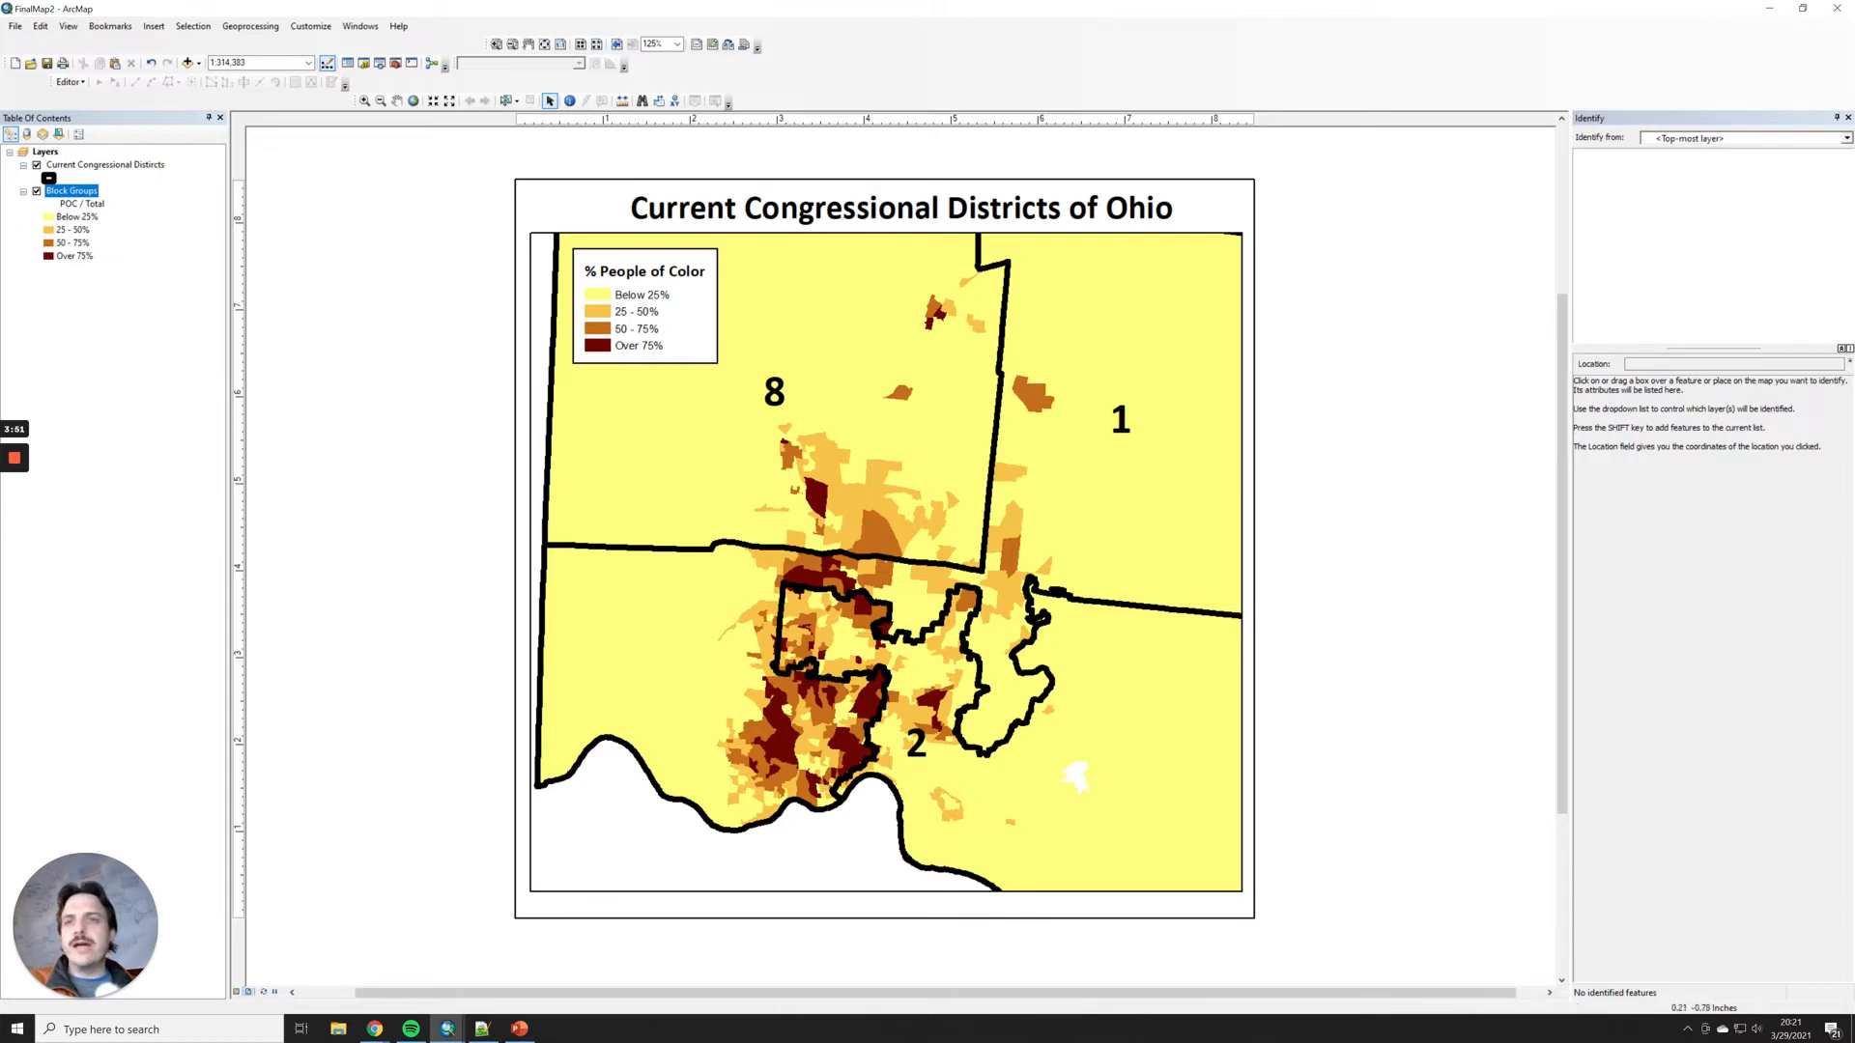
{"action": "left_click", "coordinate": [447, 1028]}
{"action": "left_click", "coordinate": [527, 961]}
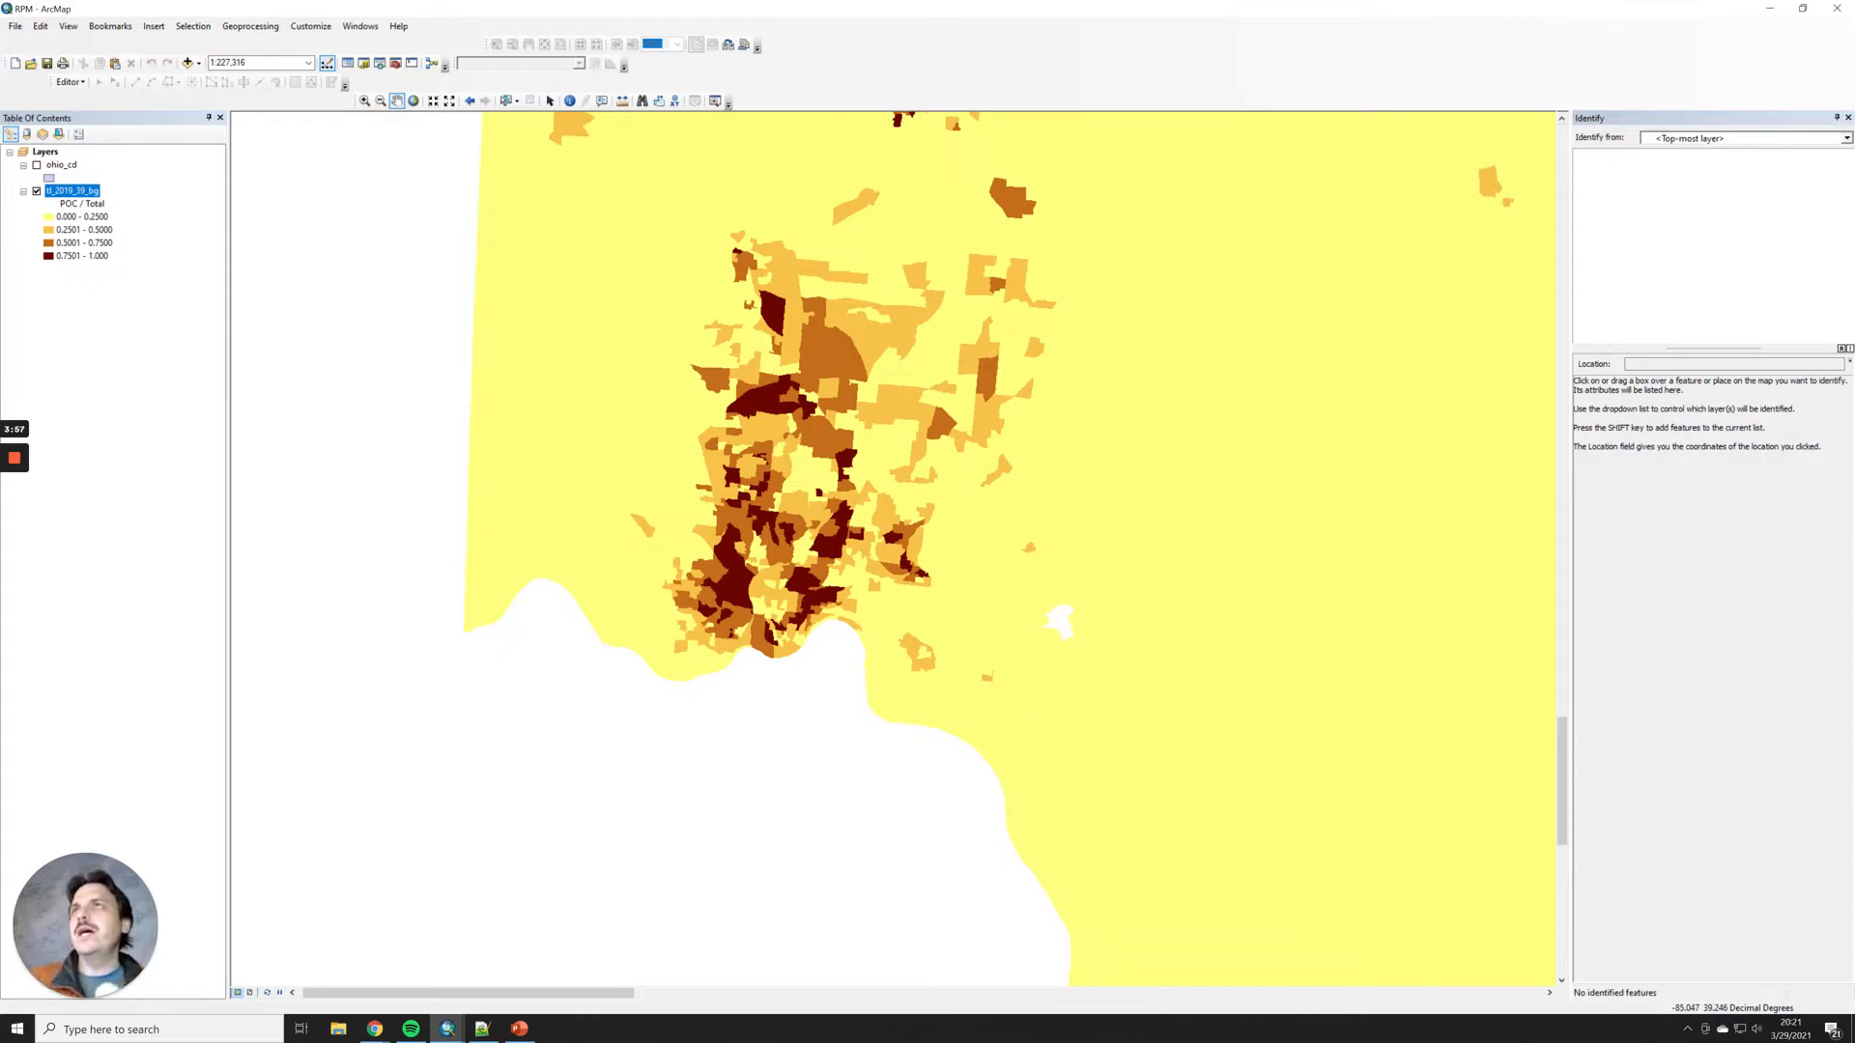
Step: Turn on the ohio_cd congressional districts layer
{"action": "left_click", "coordinate": [65, 165]}
{"action": "left_click", "coordinate": [67, 192]}
{"action": "left_click", "coordinate": [64, 165]}
{"action": "left_click", "coordinate": [68, 190]}
{"action": "left_click", "coordinate": [63, 165]}
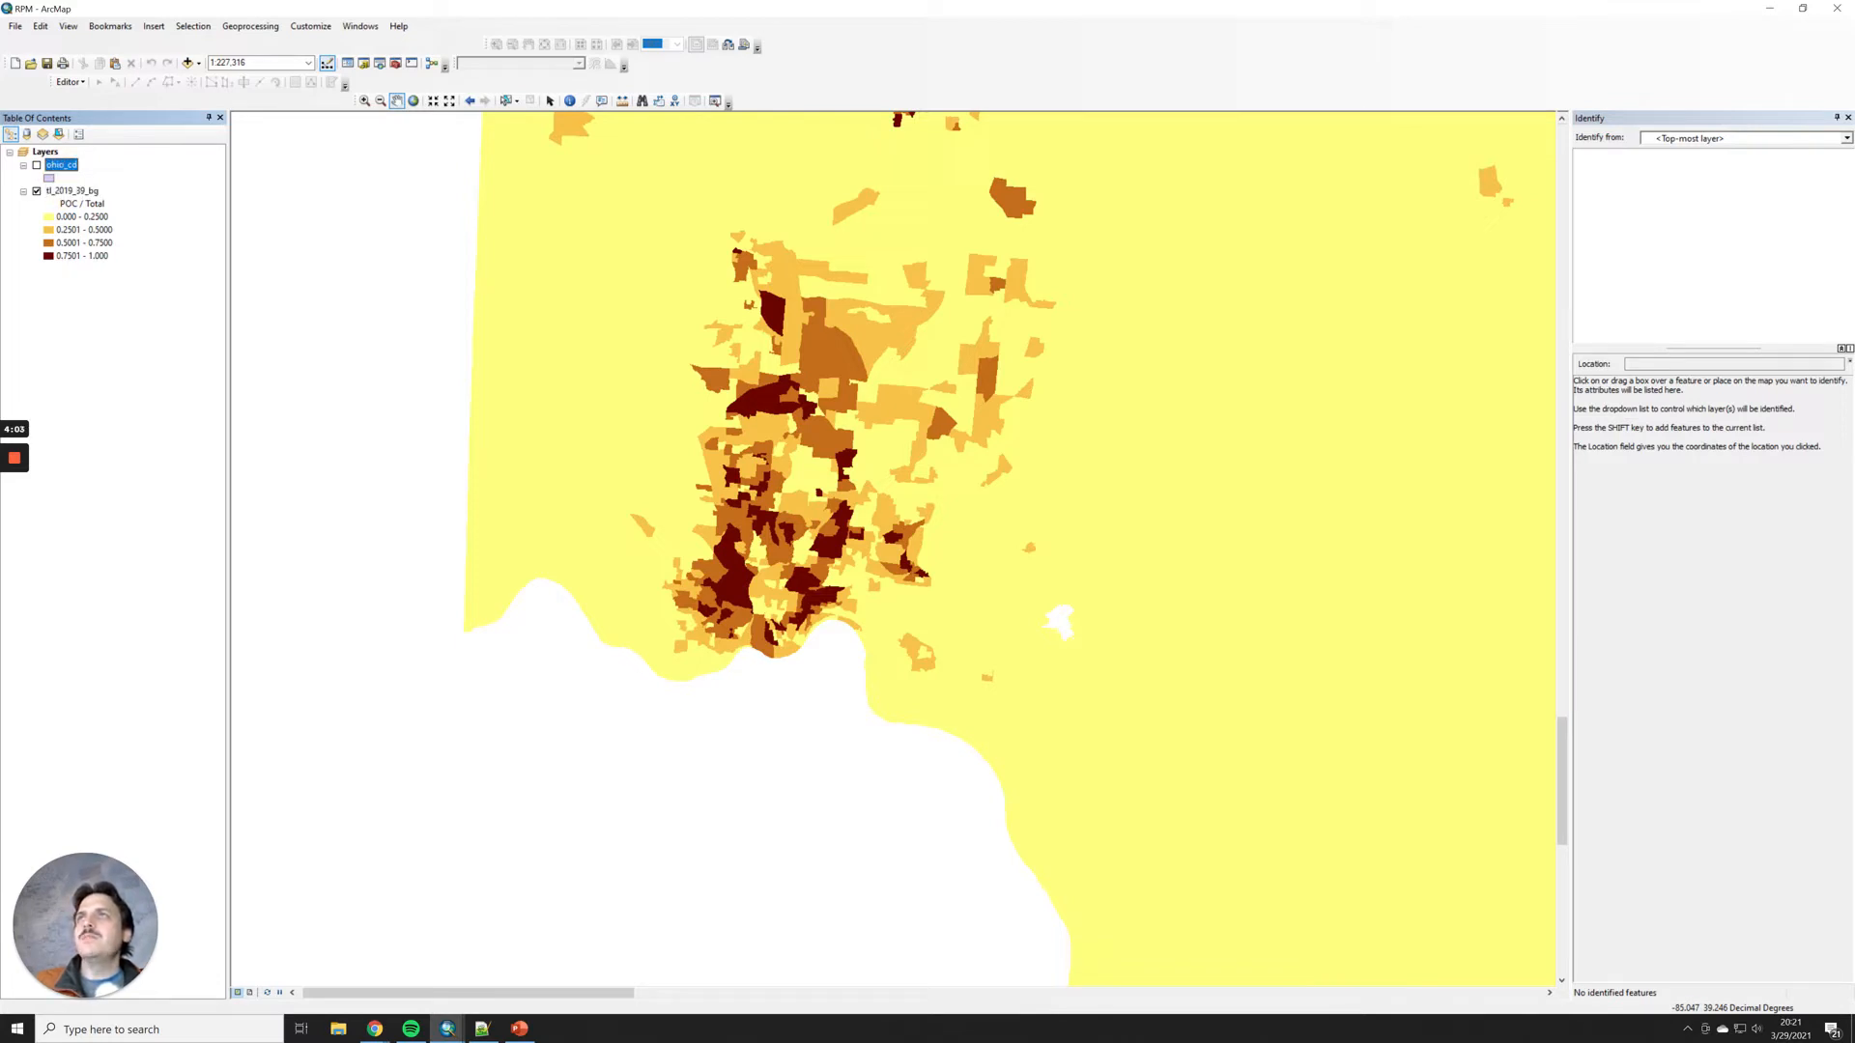
{"action": "left_click", "coordinate": [37, 166]}
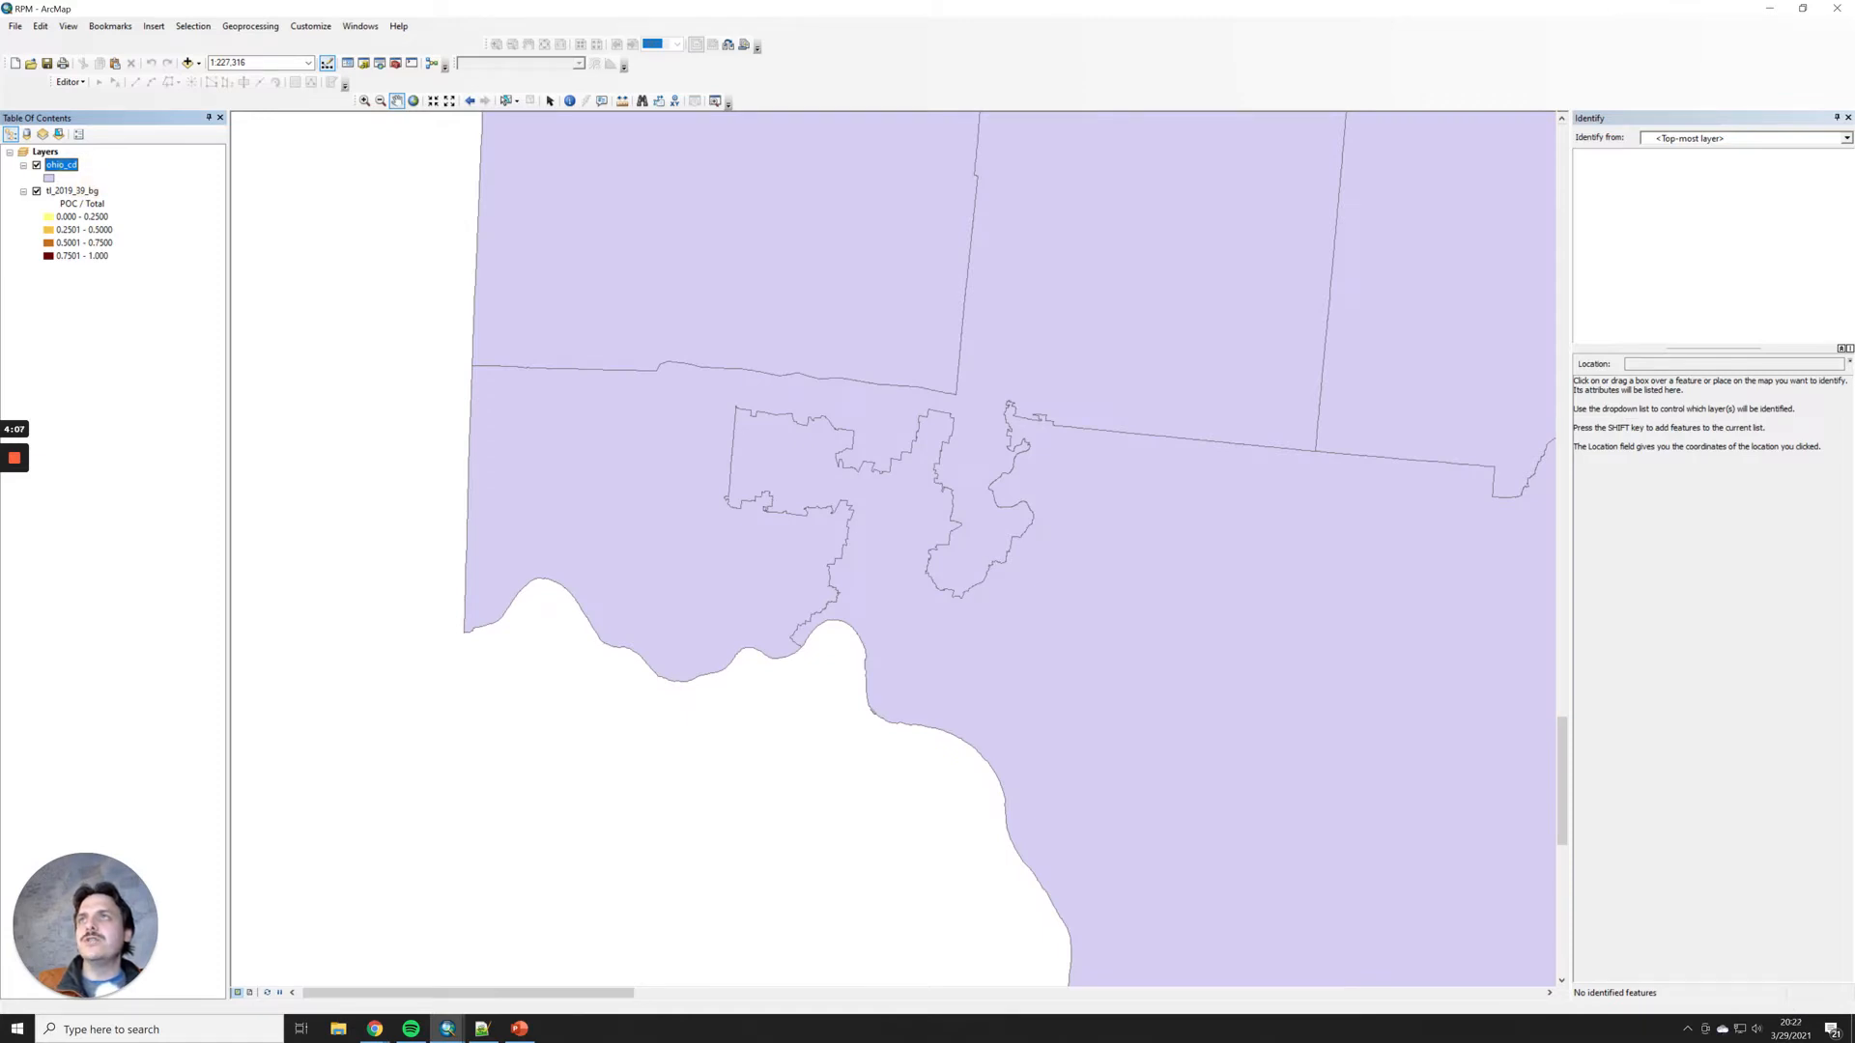
Step: Move the block groups layer above ohio_cd and identify the block group without a class color, examining its Total, White and POC values
{"action": "left_click_drag", "start_coordinate": [69, 190], "coordinate": [74, 157]}
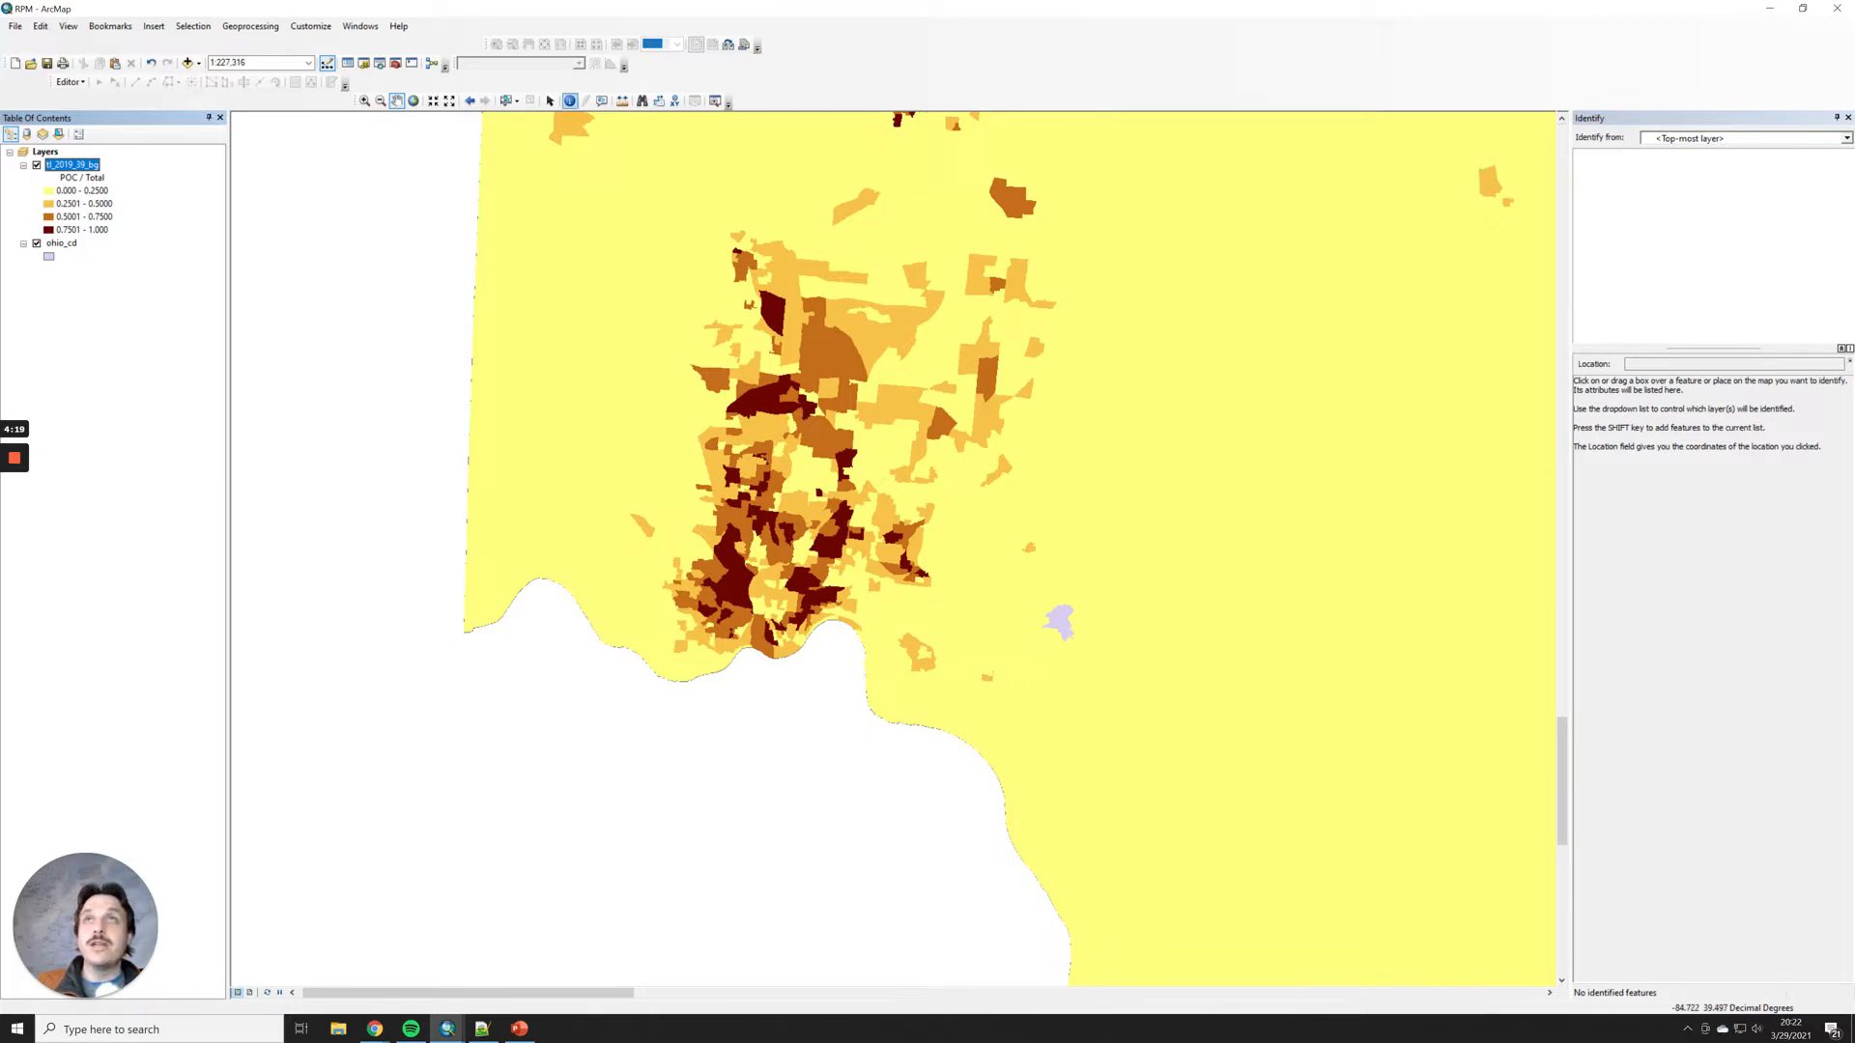
{"action": "left_click", "coordinate": [570, 100]}
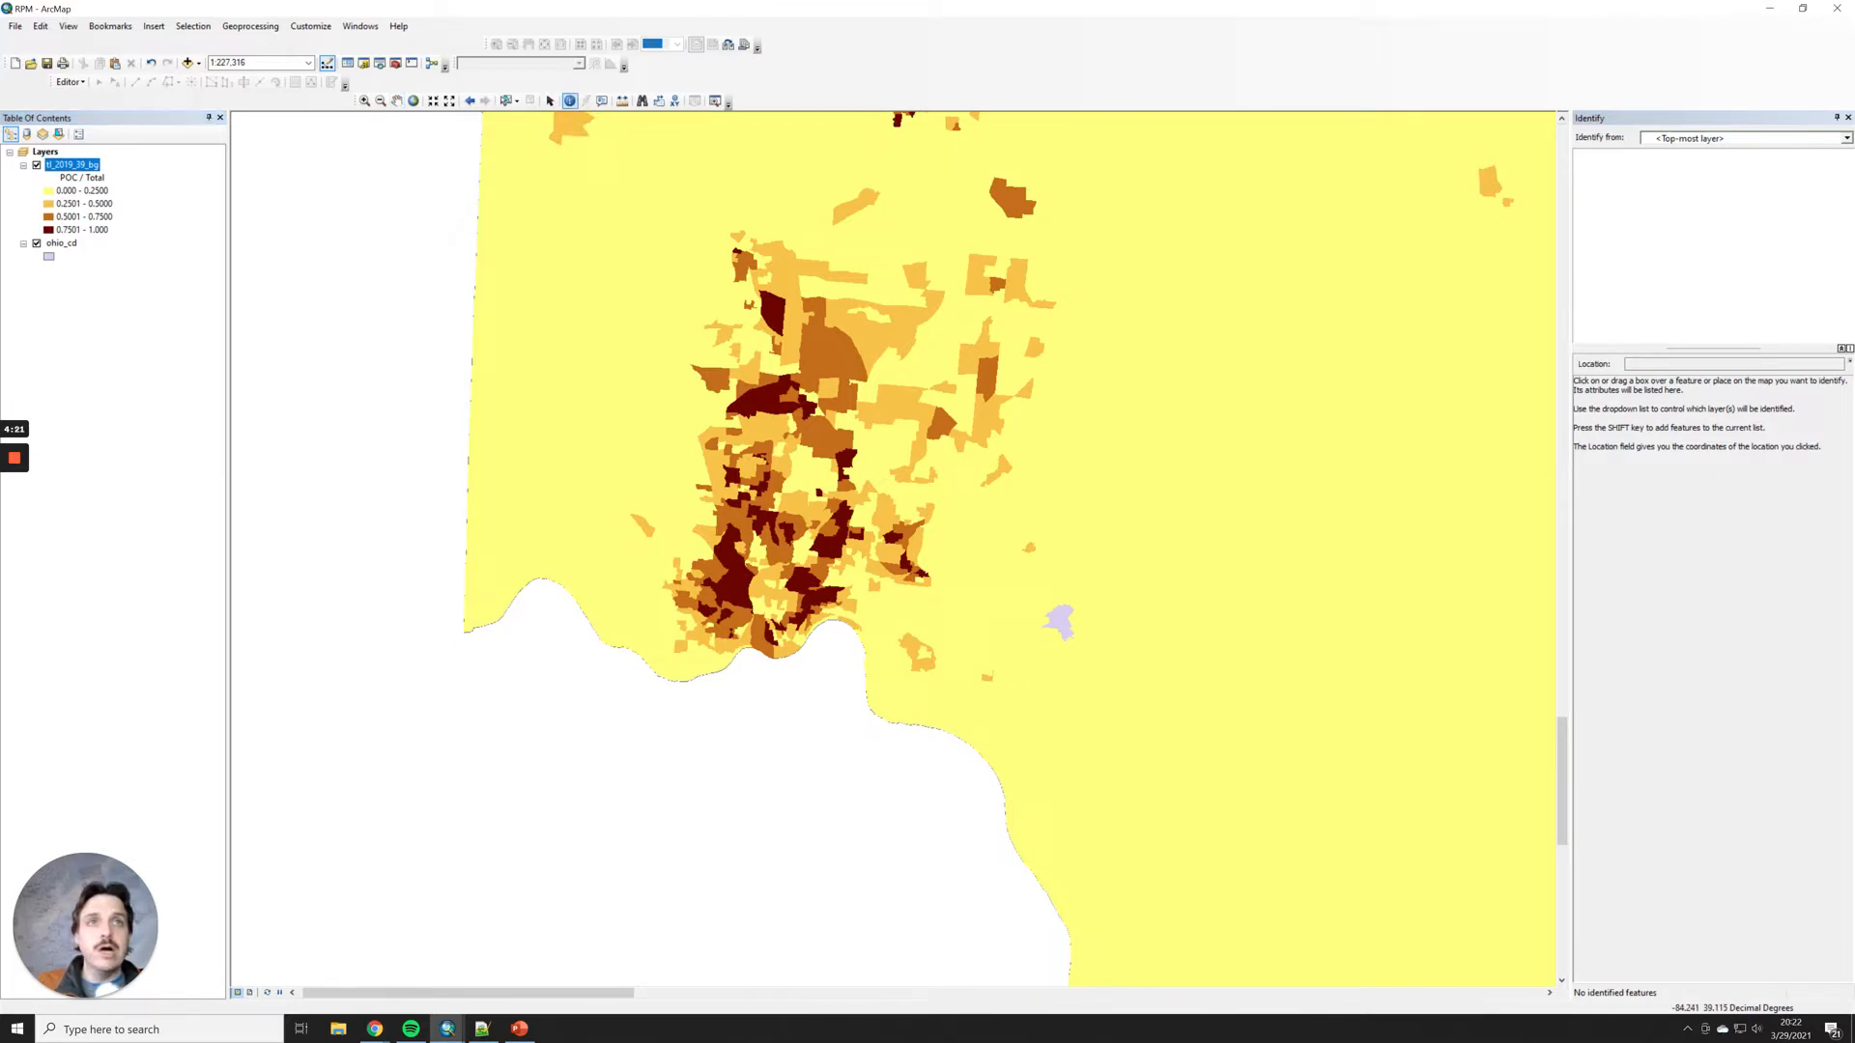
{"action": "left_click", "coordinate": [1060, 618]}
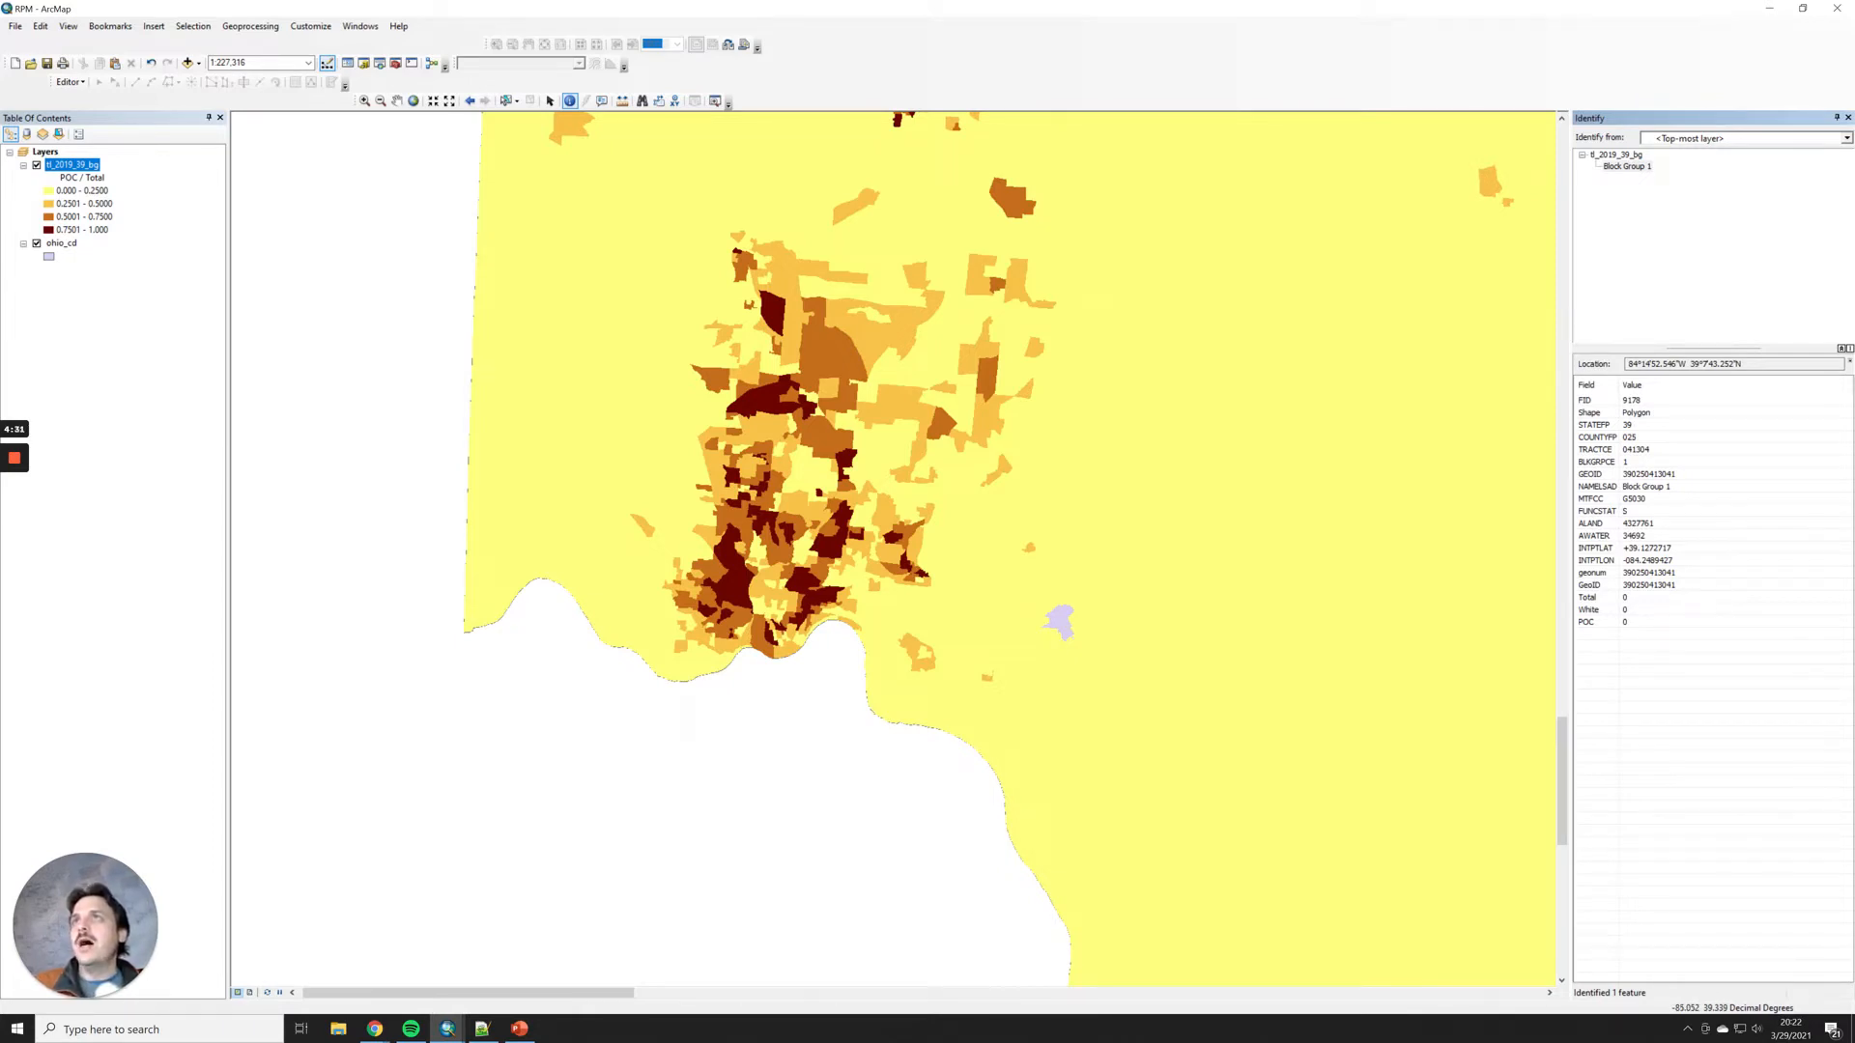
{"action": "left_click", "coordinate": [1062, 621]}
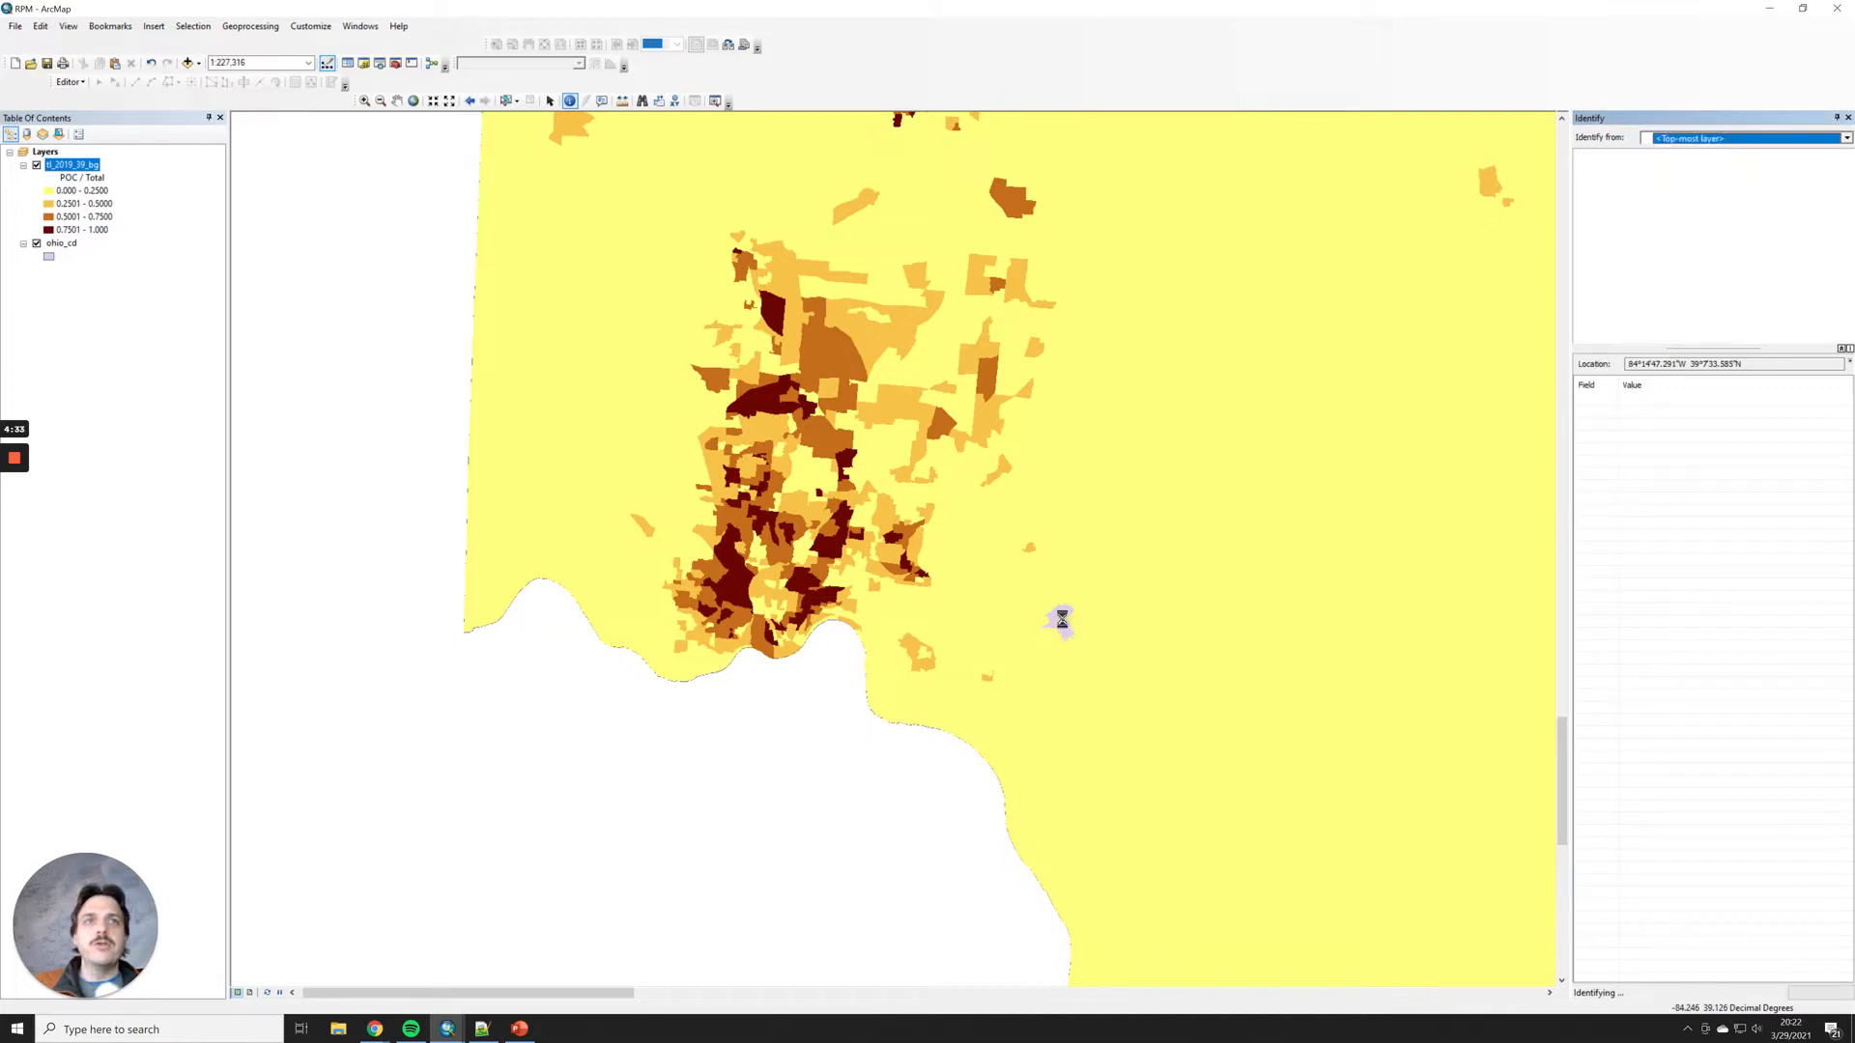
{"action": "left_click", "coordinate": [1061, 621]}
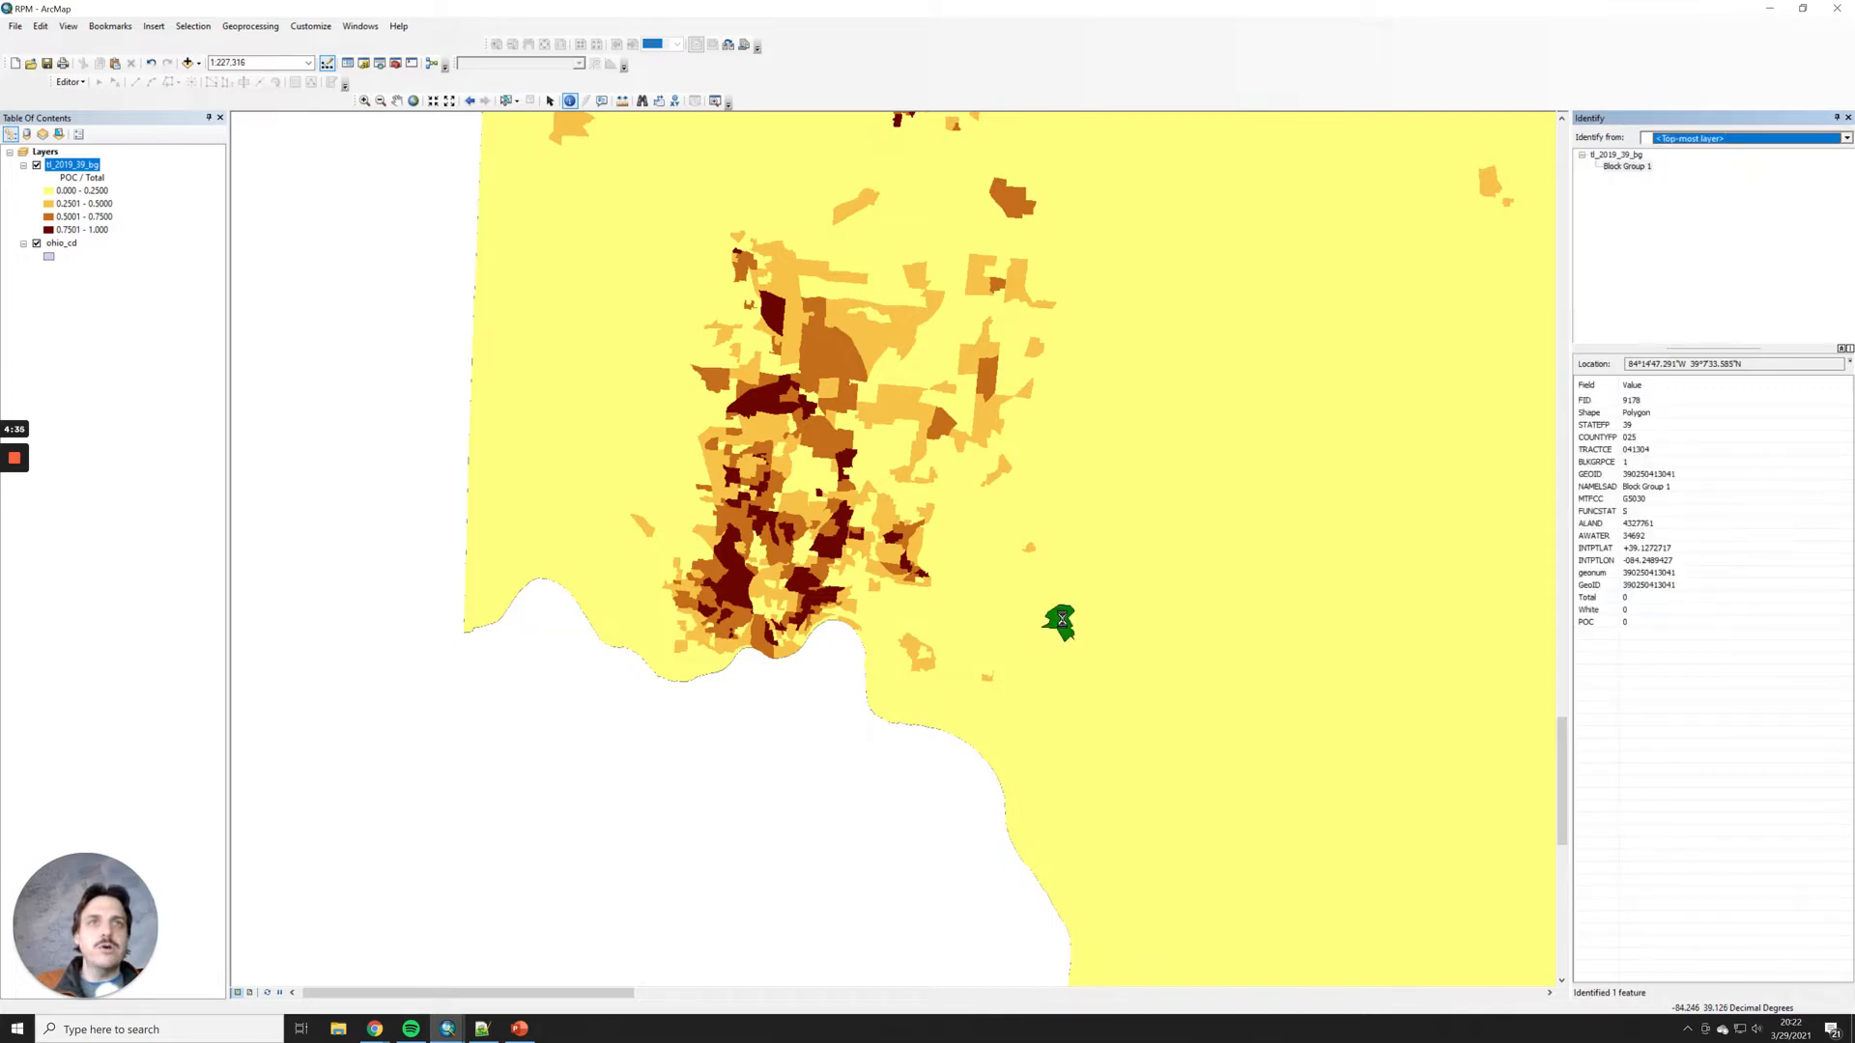
{"action": "left_click", "coordinate": [1589, 597]}
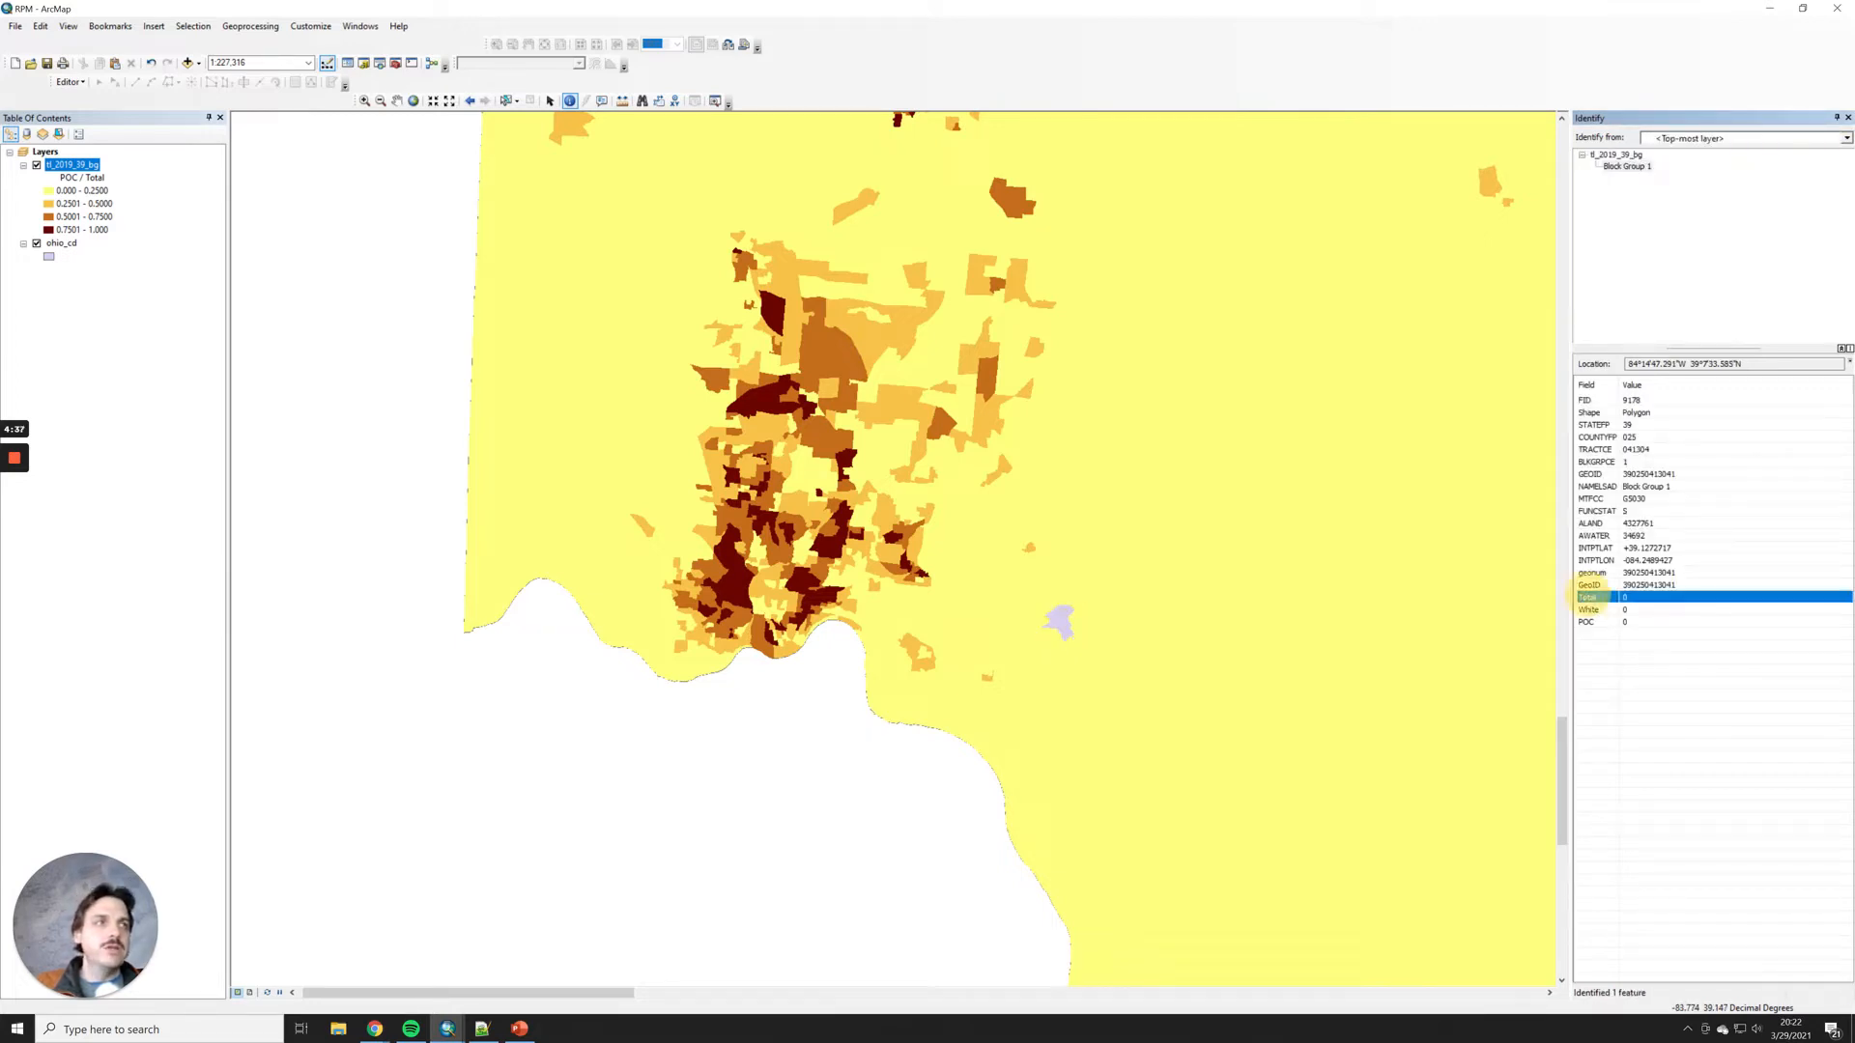
{"action": "left_click", "coordinate": [1589, 610]}
{"action": "left_click", "coordinate": [1589, 621]}
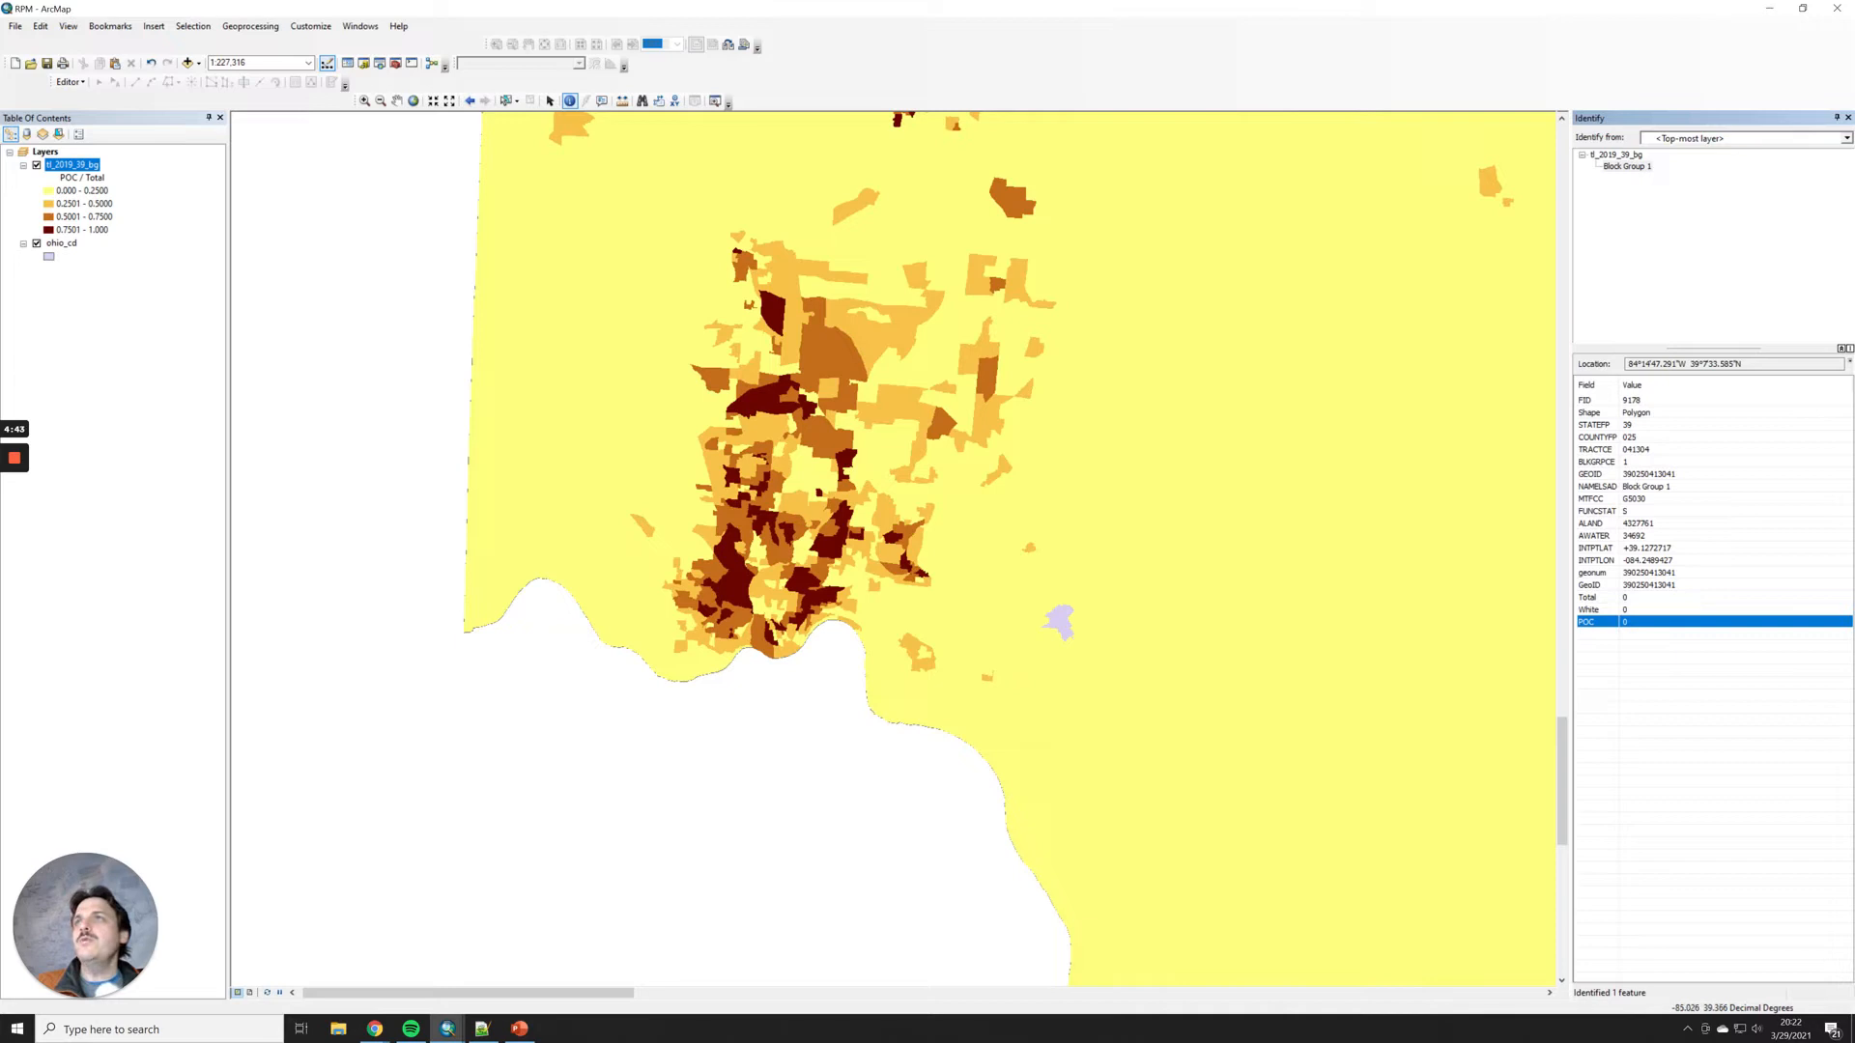
Step: Move the ohio_cd layer back above the block groups layer
{"action": "left_click_drag", "start_coordinate": [61, 243], "coordinate": [58, 154]}
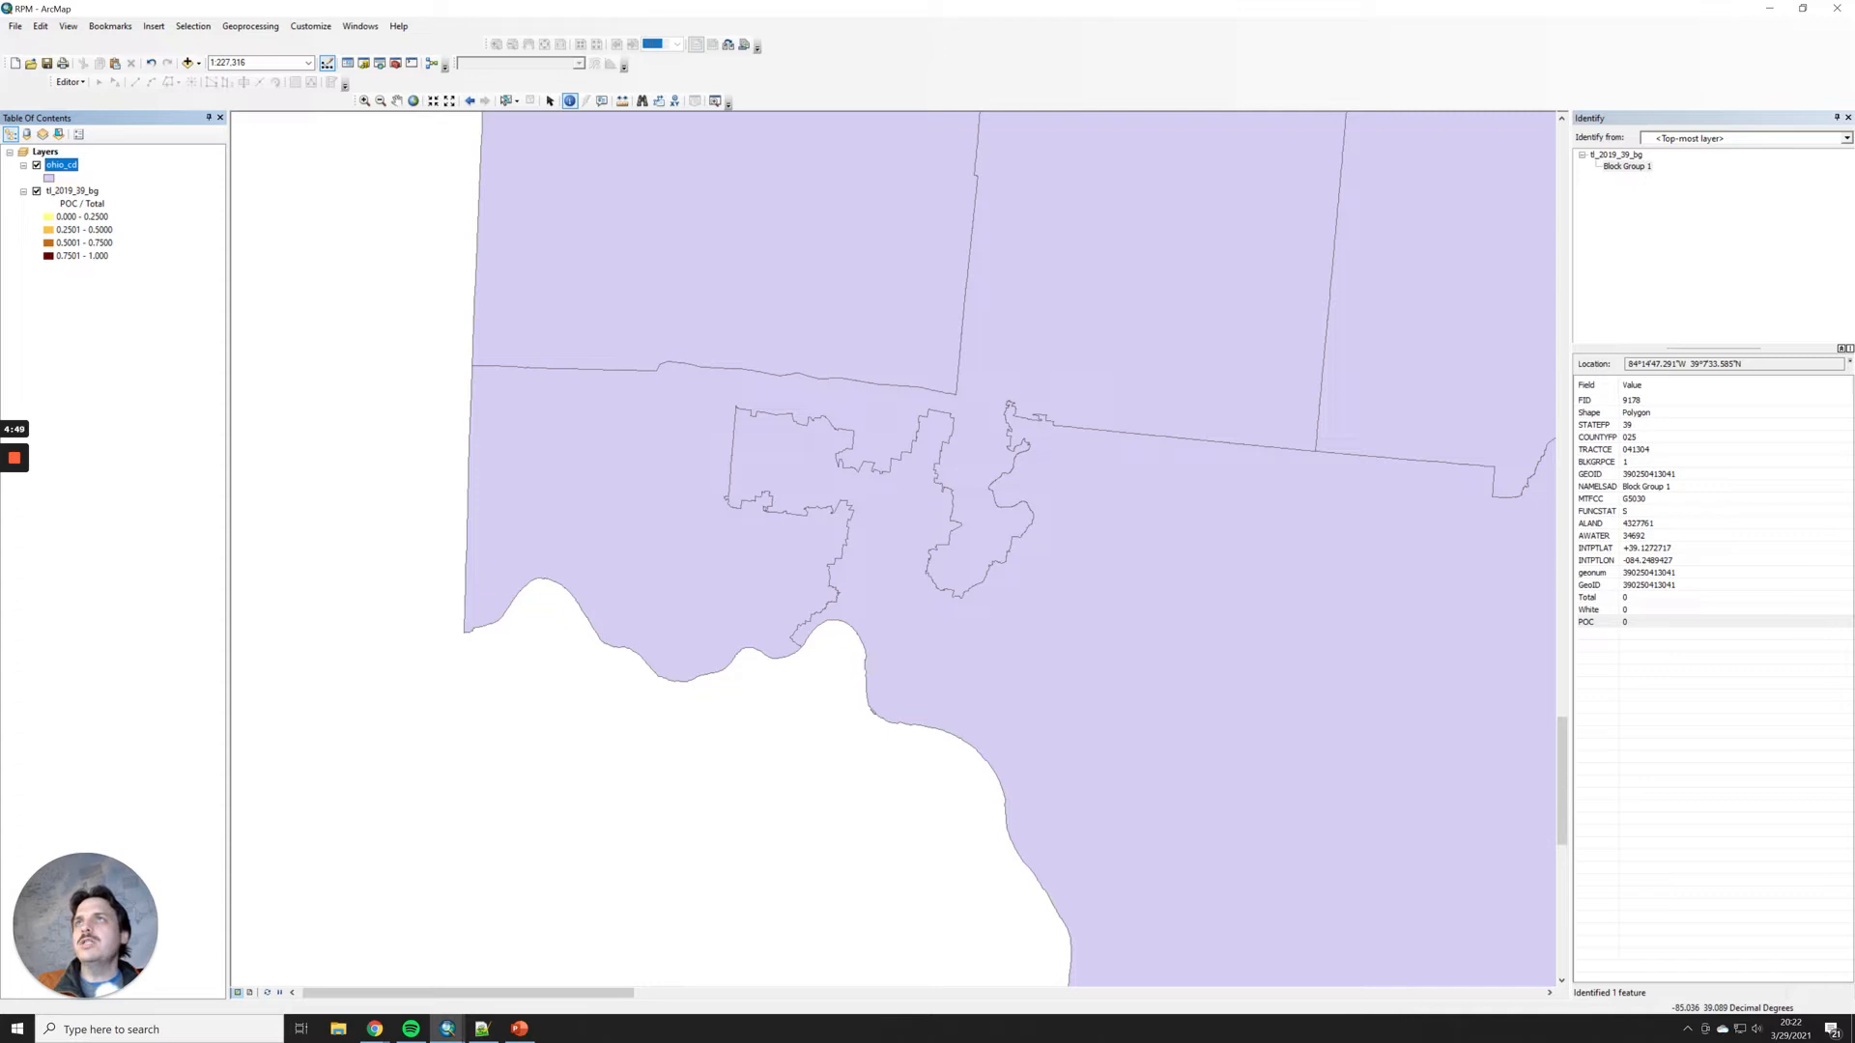
{"action": "left_click", "coordinate": [50, 178]}
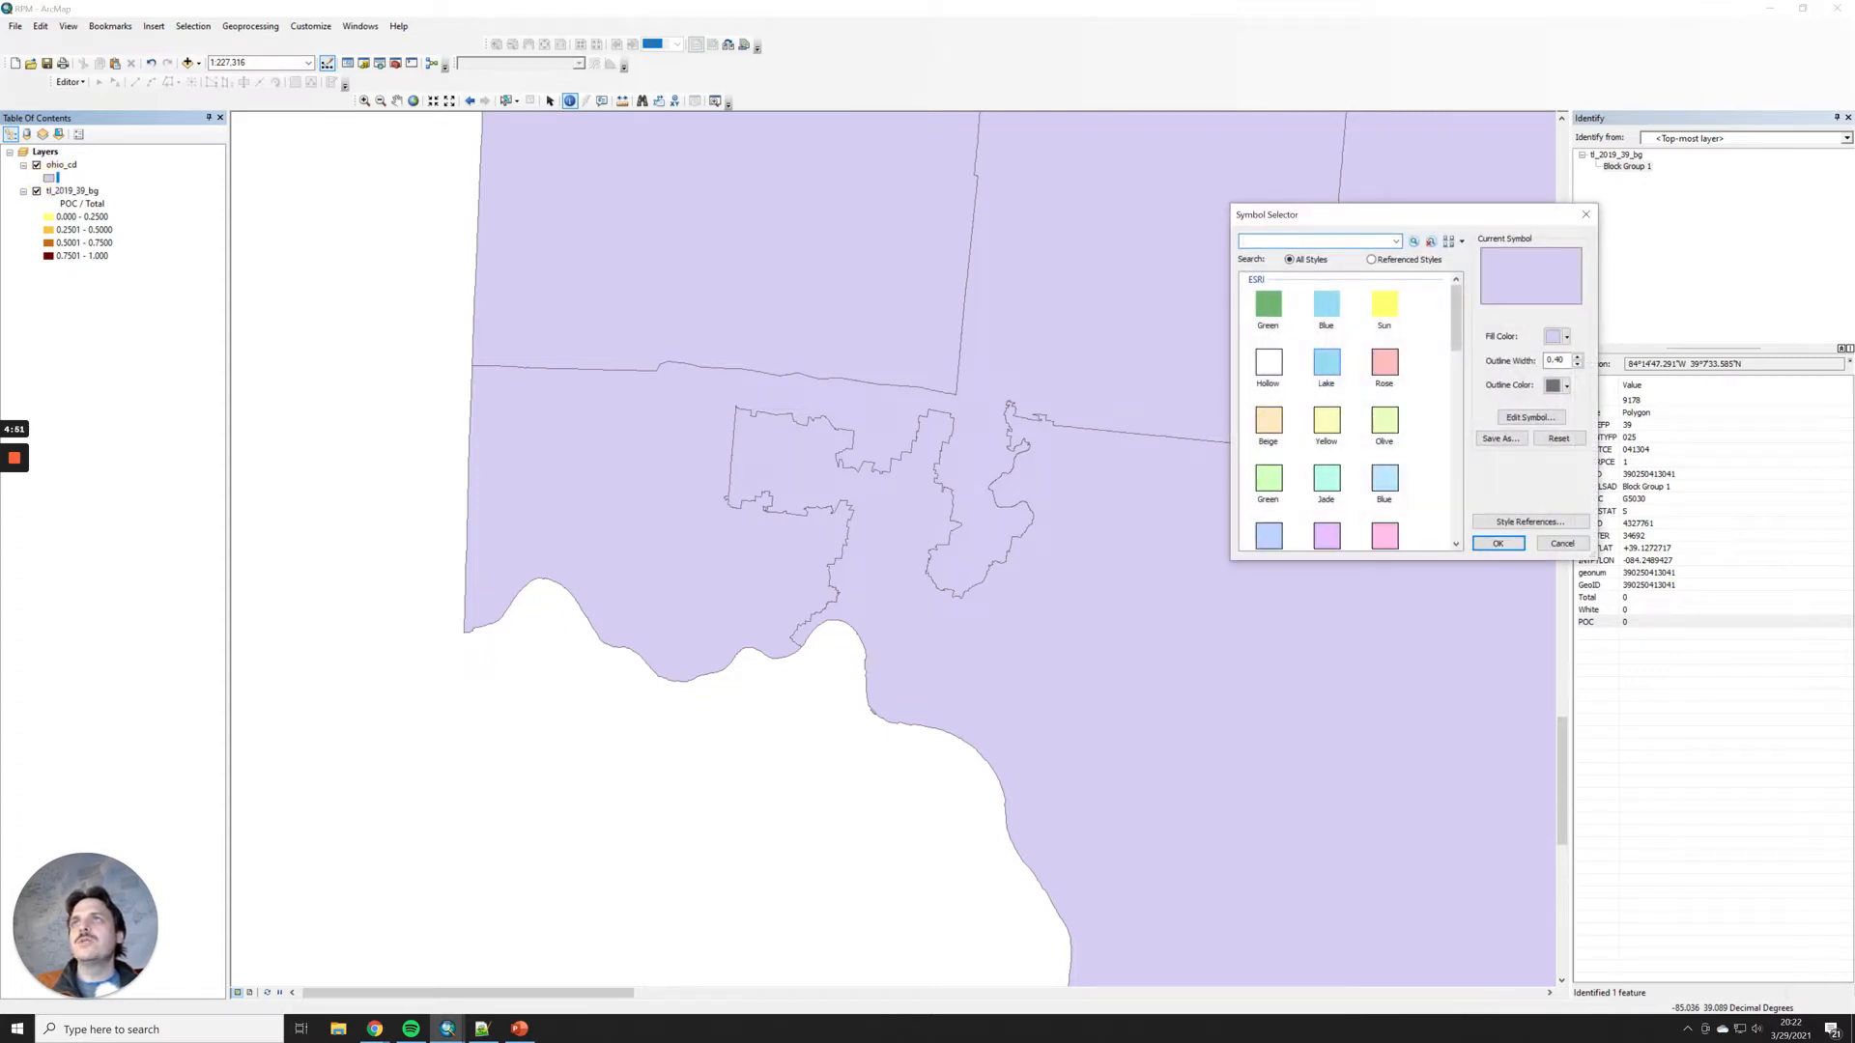
{"action": "left_click", "coordinate": [1562, 543]}
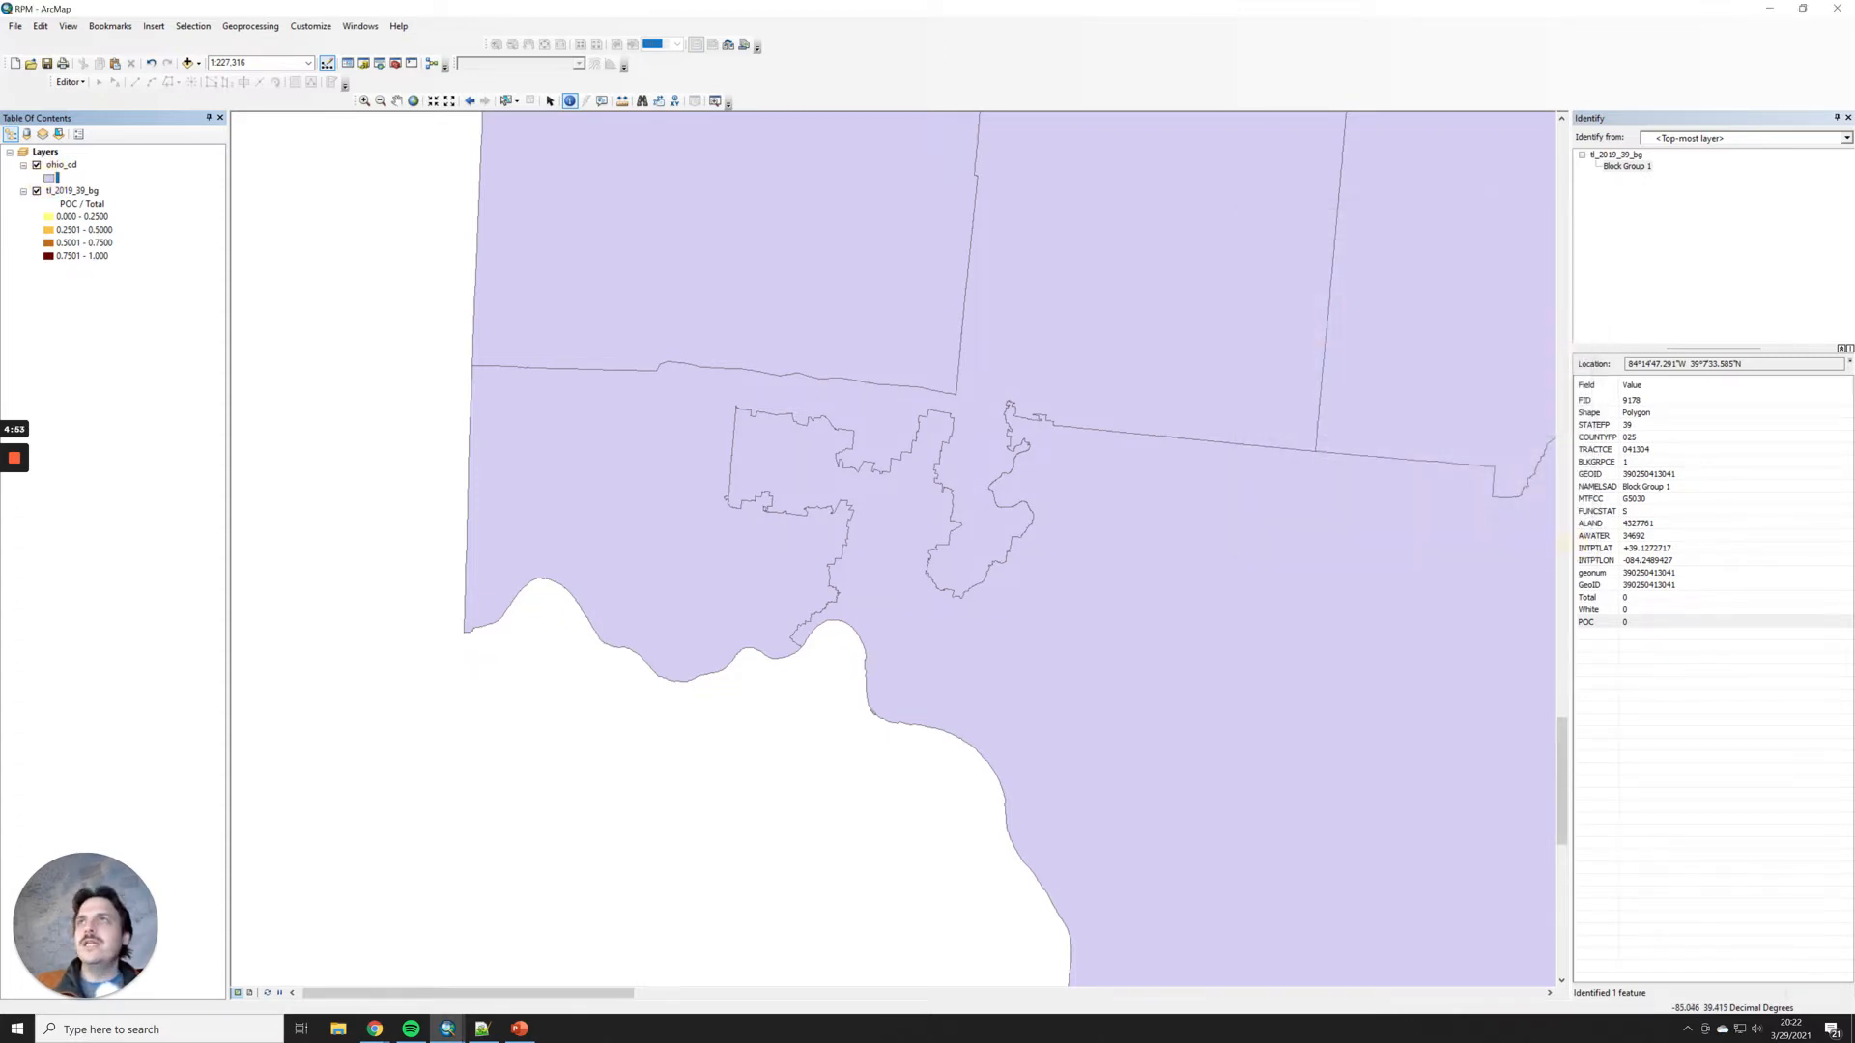
{"action": "left_click", "coordinate": [61, 165]}
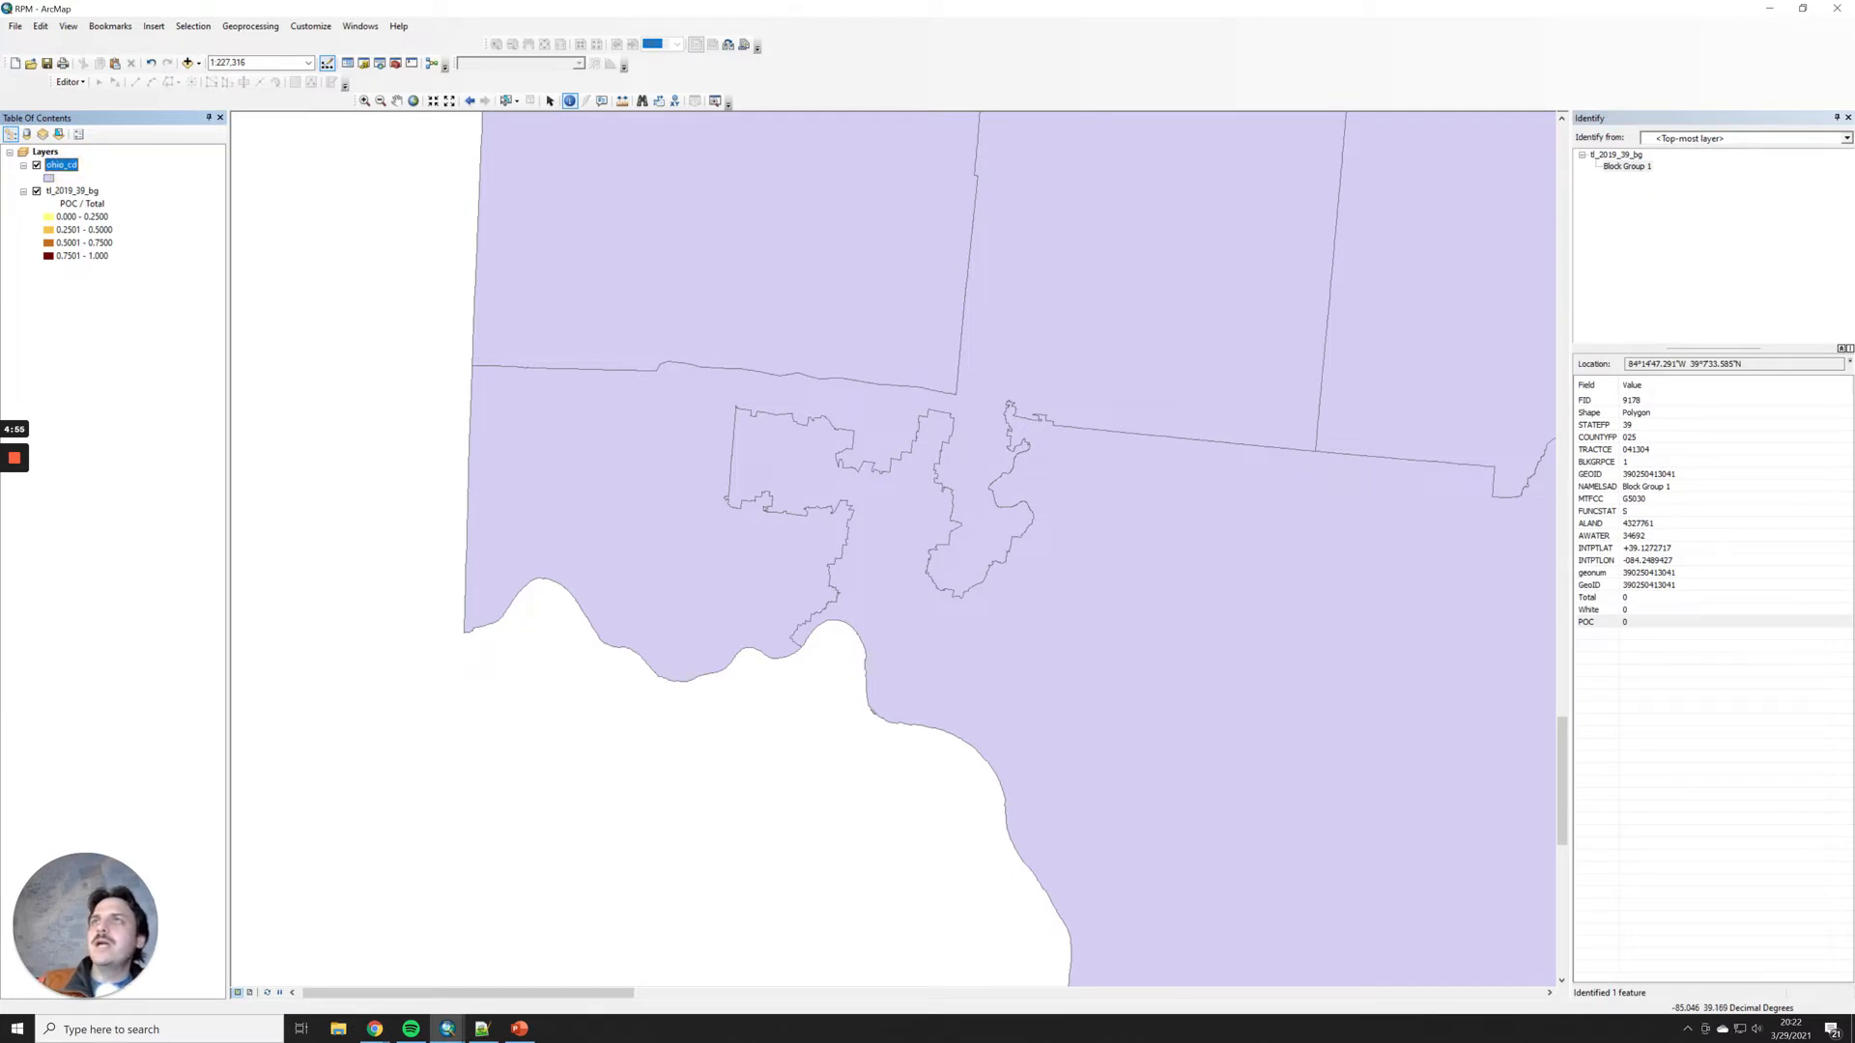
Step: Set the ohio_cd district symbol's outline color to black and its outline width to 5
{"action": "left_click", "coordinate": [49, 178]}
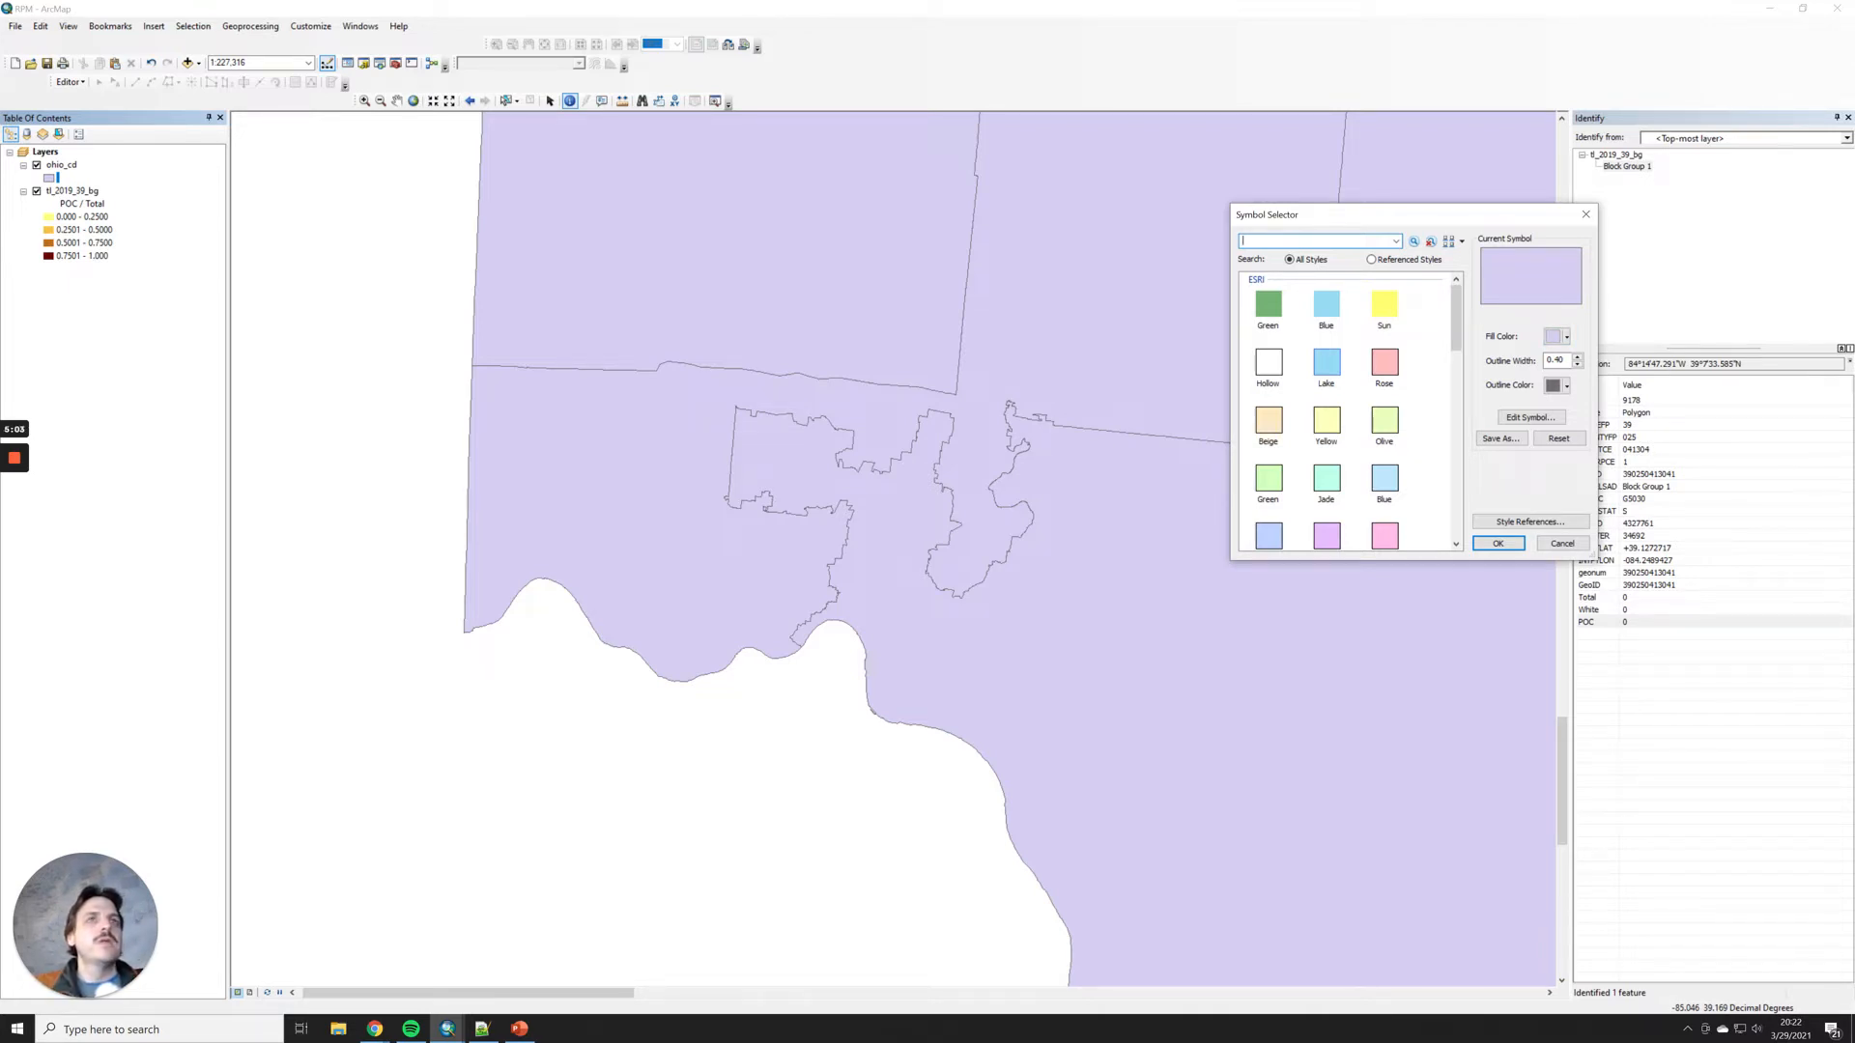
{"action": "left_click", "coordinate": [1566, 385]}
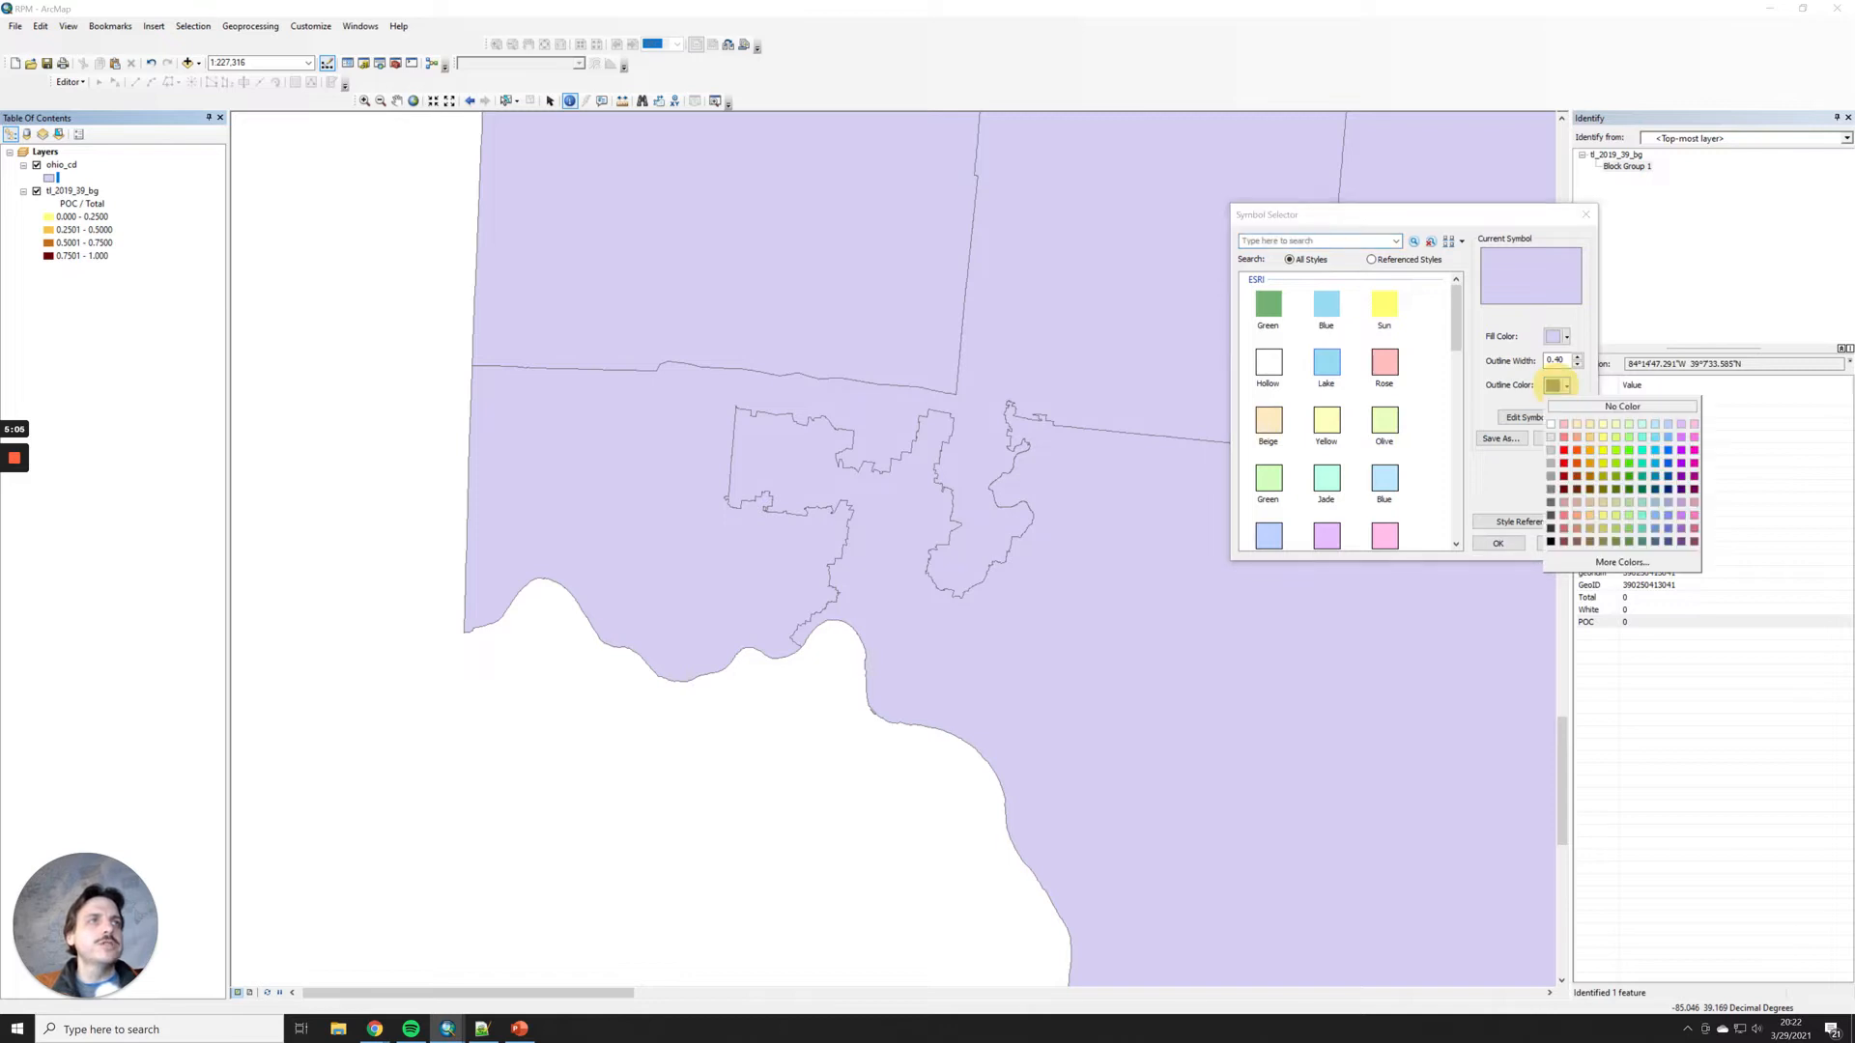
{"action": "left_click", "coordinate": [1551, 542]}
{"action": "left_click", "coordinate": [1578, 355]}
{"action": "left_click", "coordinate": [1577, 354]}
{"action": "left_click", "coordinate": [1578, 354]}
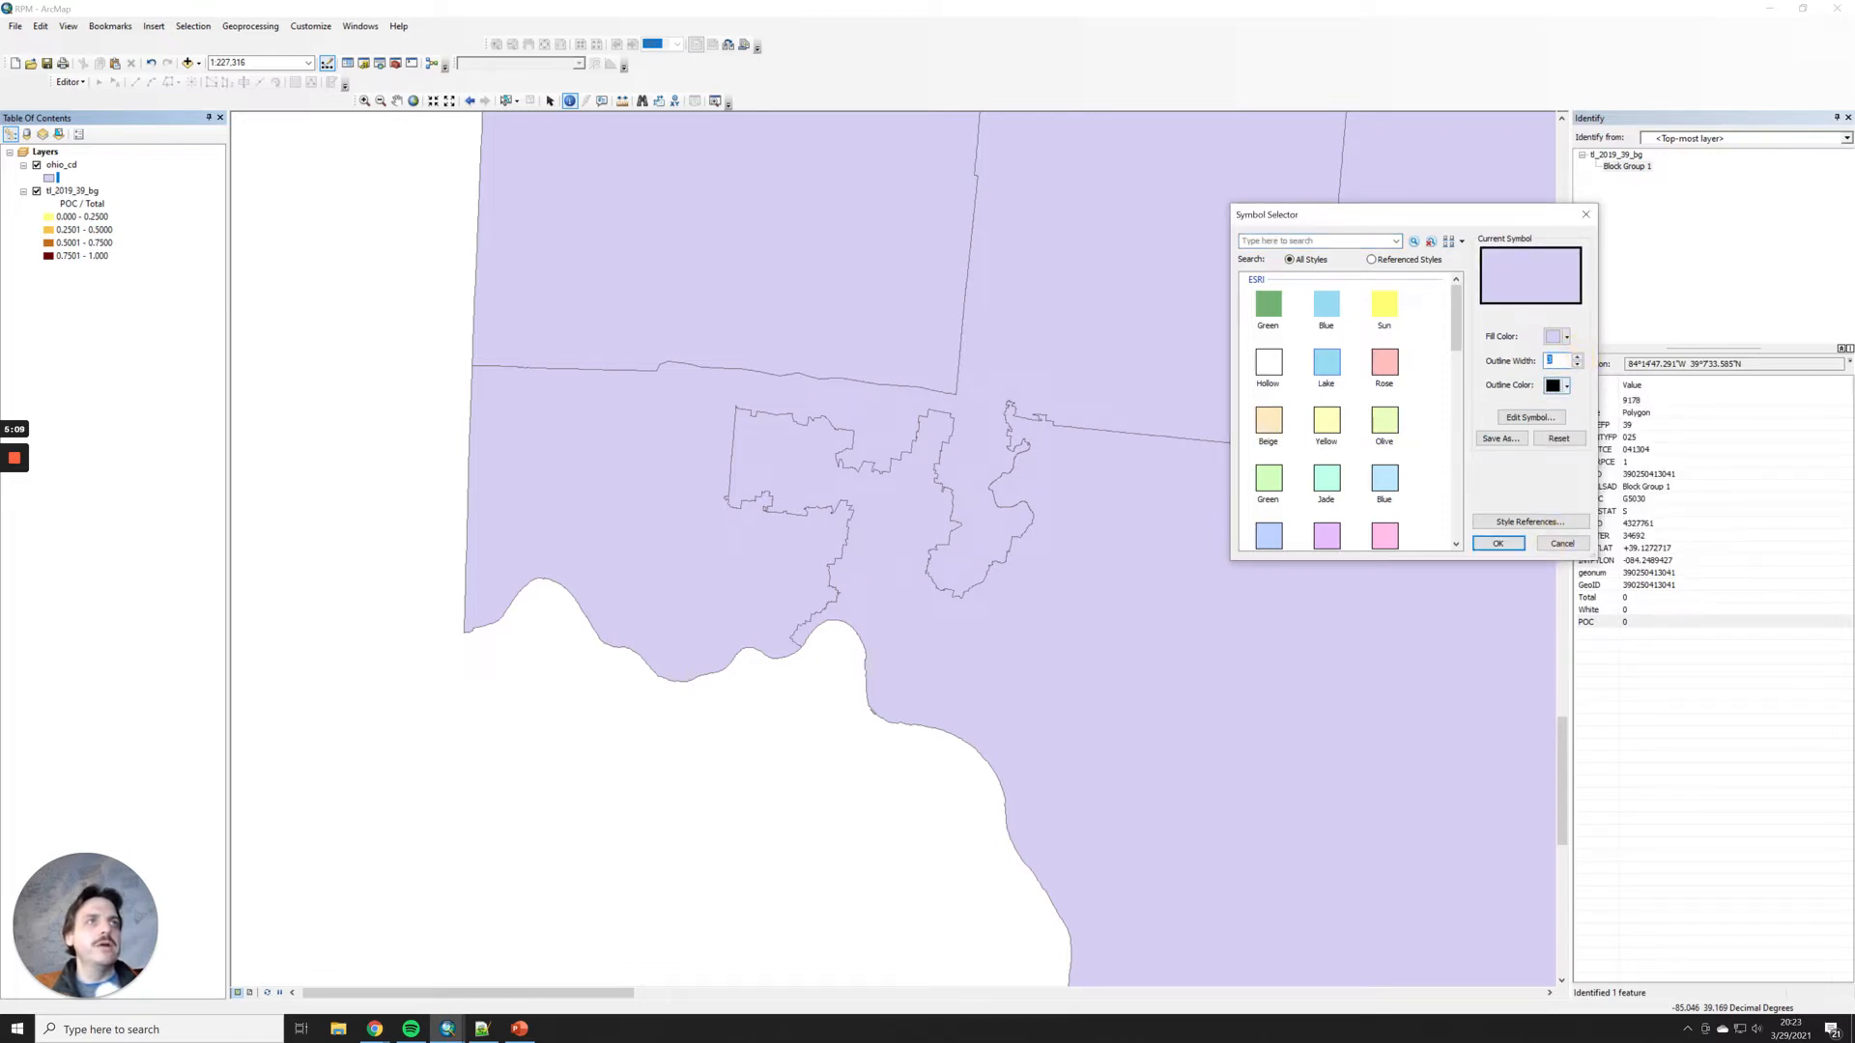
{"action": "left_click", "coordinate": [1557, 385]}
{"action": "left_click", "coordinate": [1550, 541]}
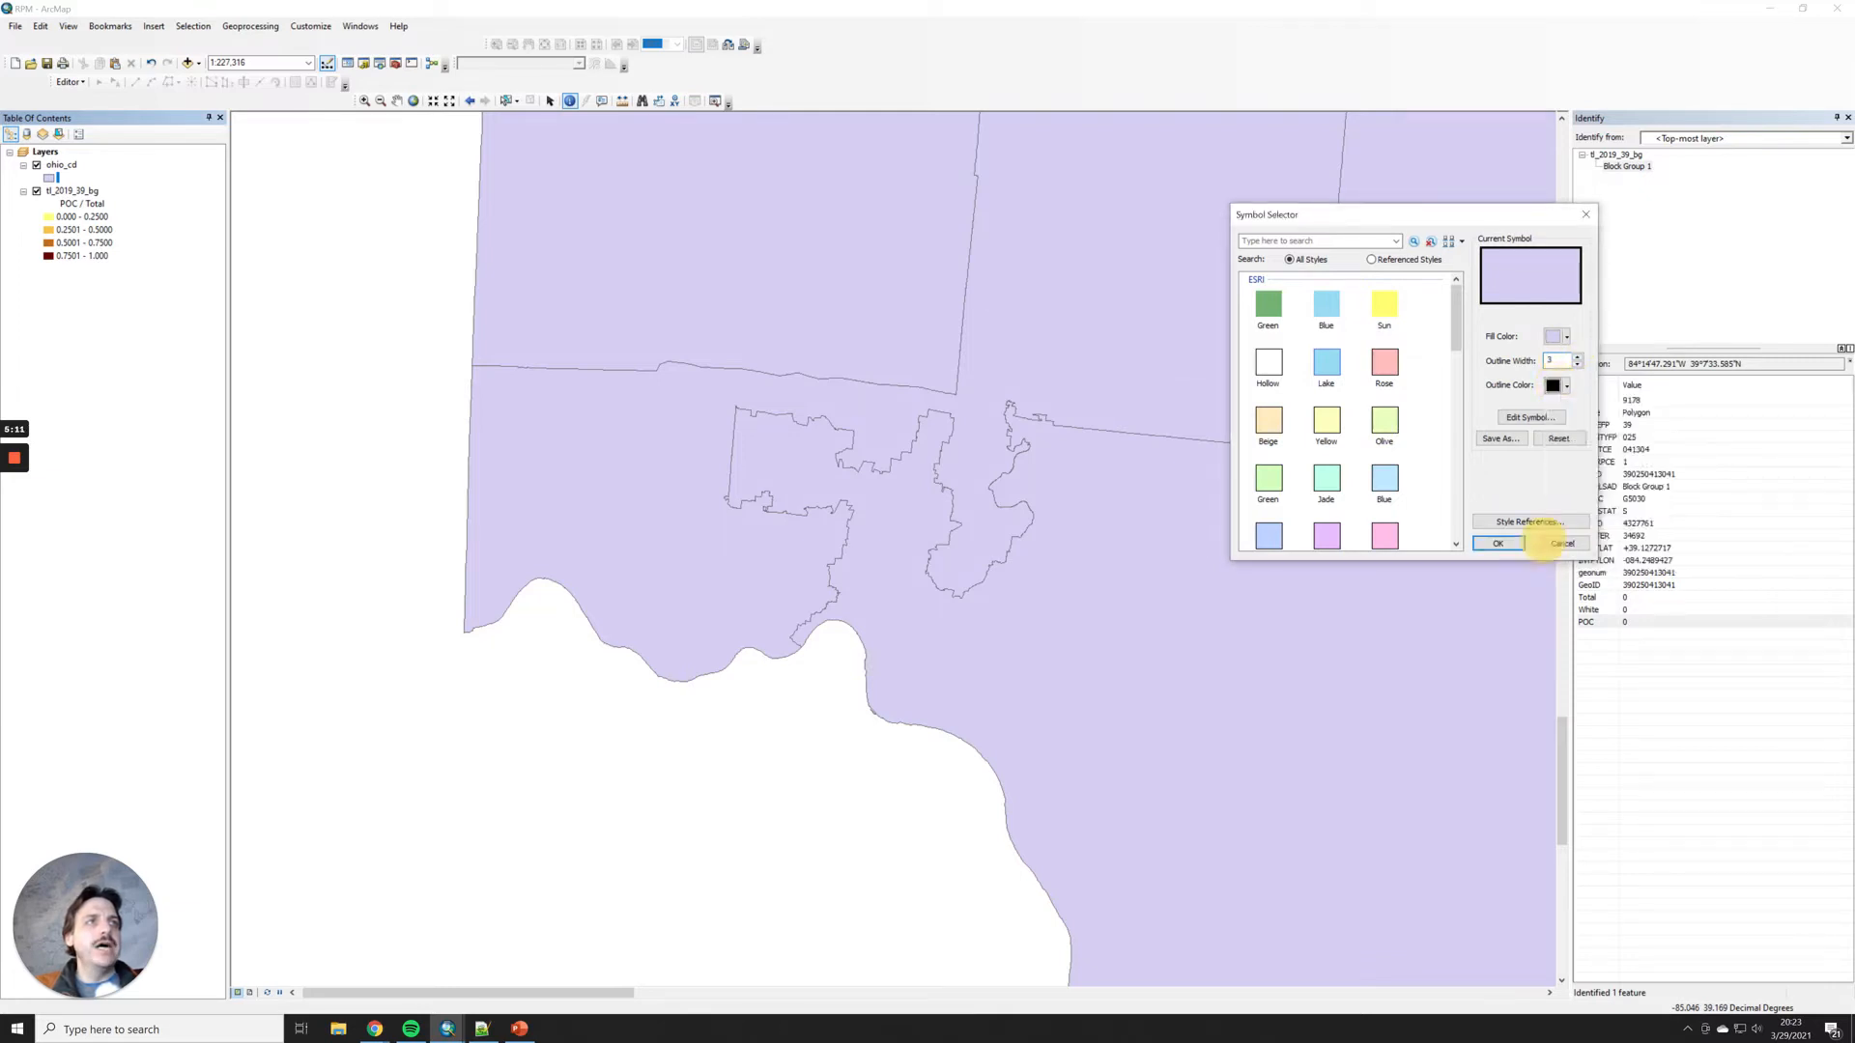
{"action": "double_click", "coordinate": [1552, 362]}
{"action": "type", "text": "1"}
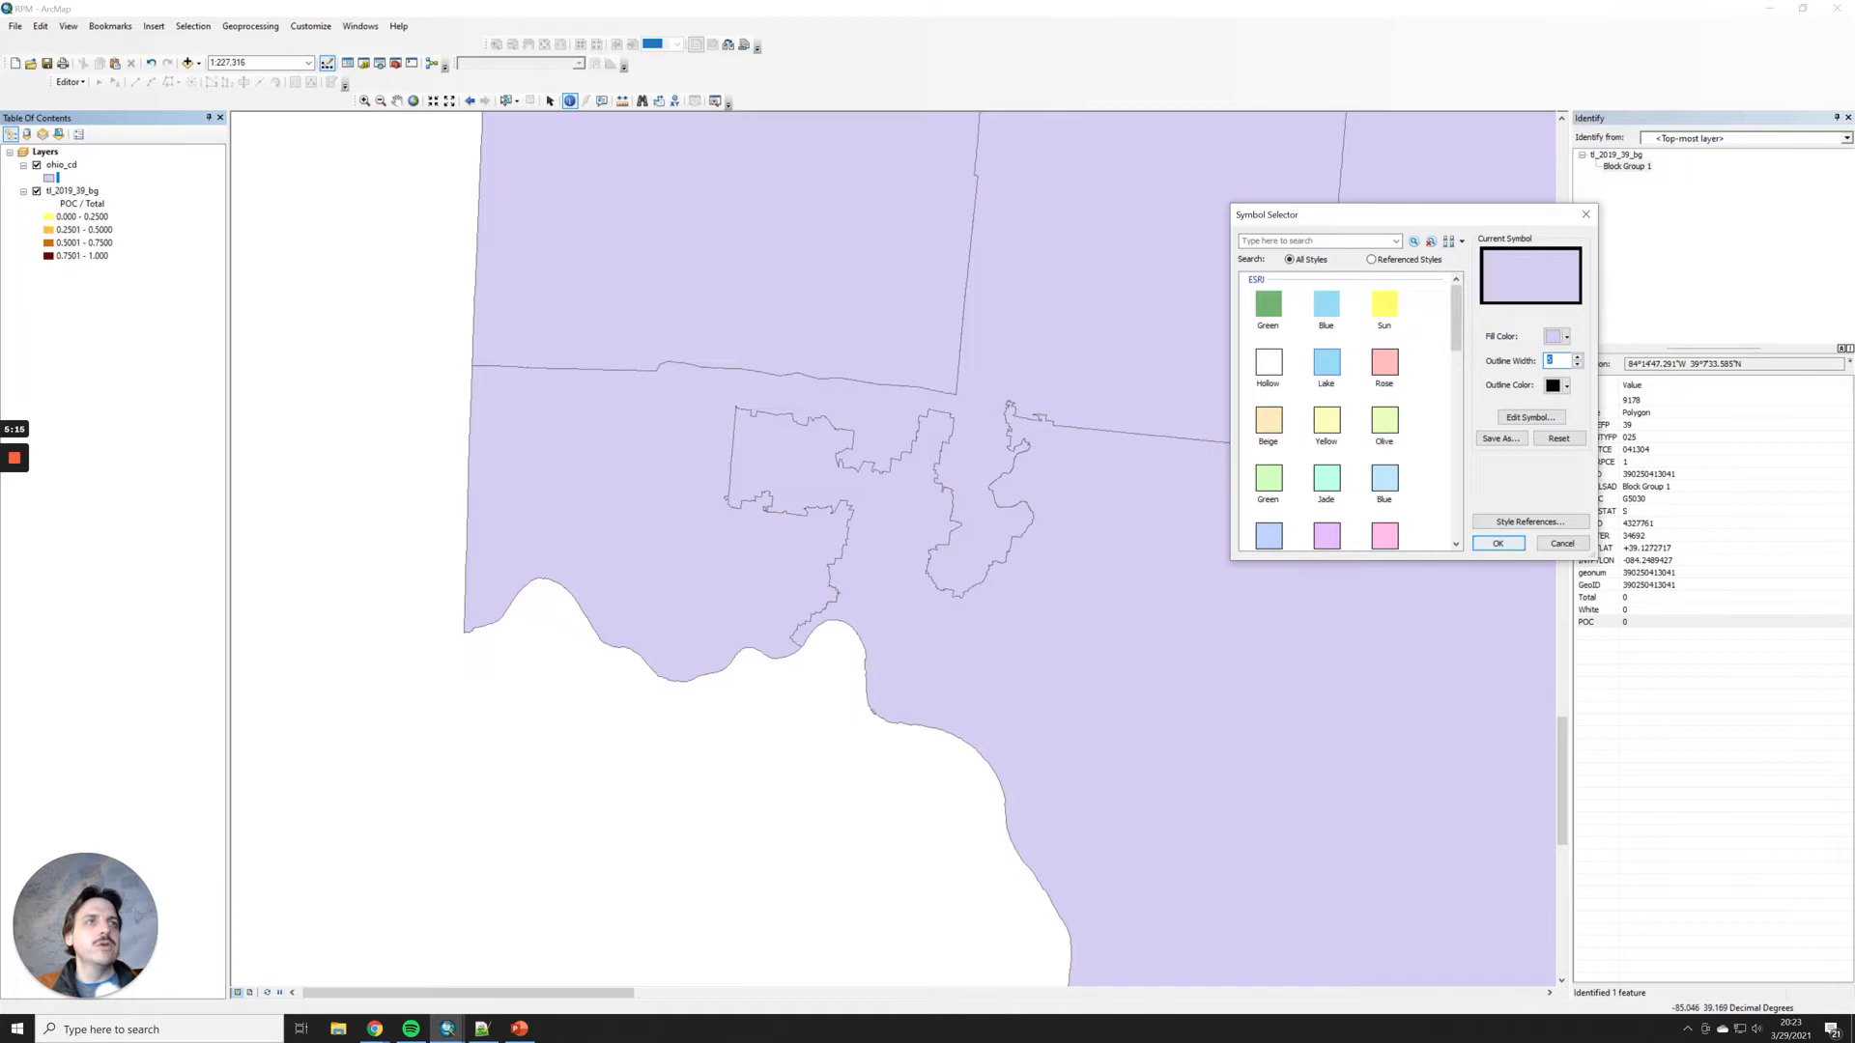
{"action": "left_click", "coordinate": [1498, 543]}
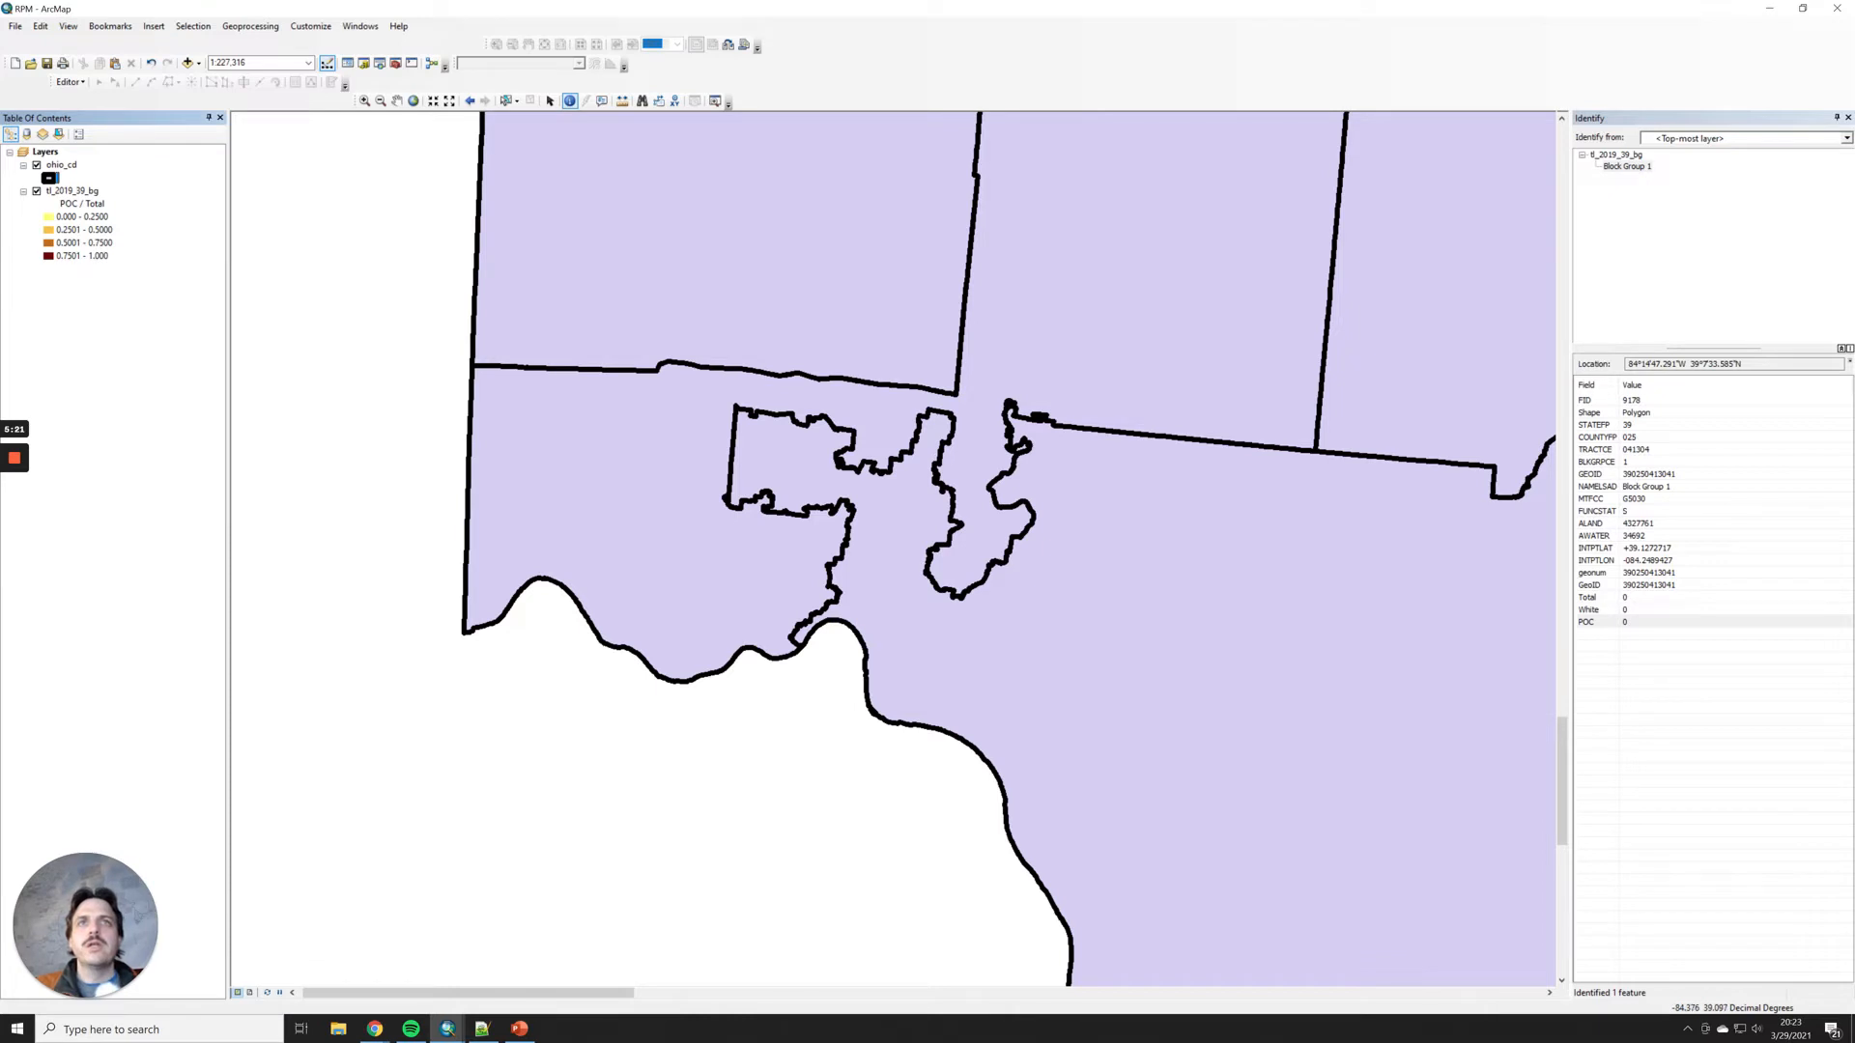
Step: Place the block groups layer above ohio_cd and restore ohio_cd to the top of the drawing order
{"action": "left_click_drag", "start_coordinate": [72, 190], "coordinate": [84, 157]}
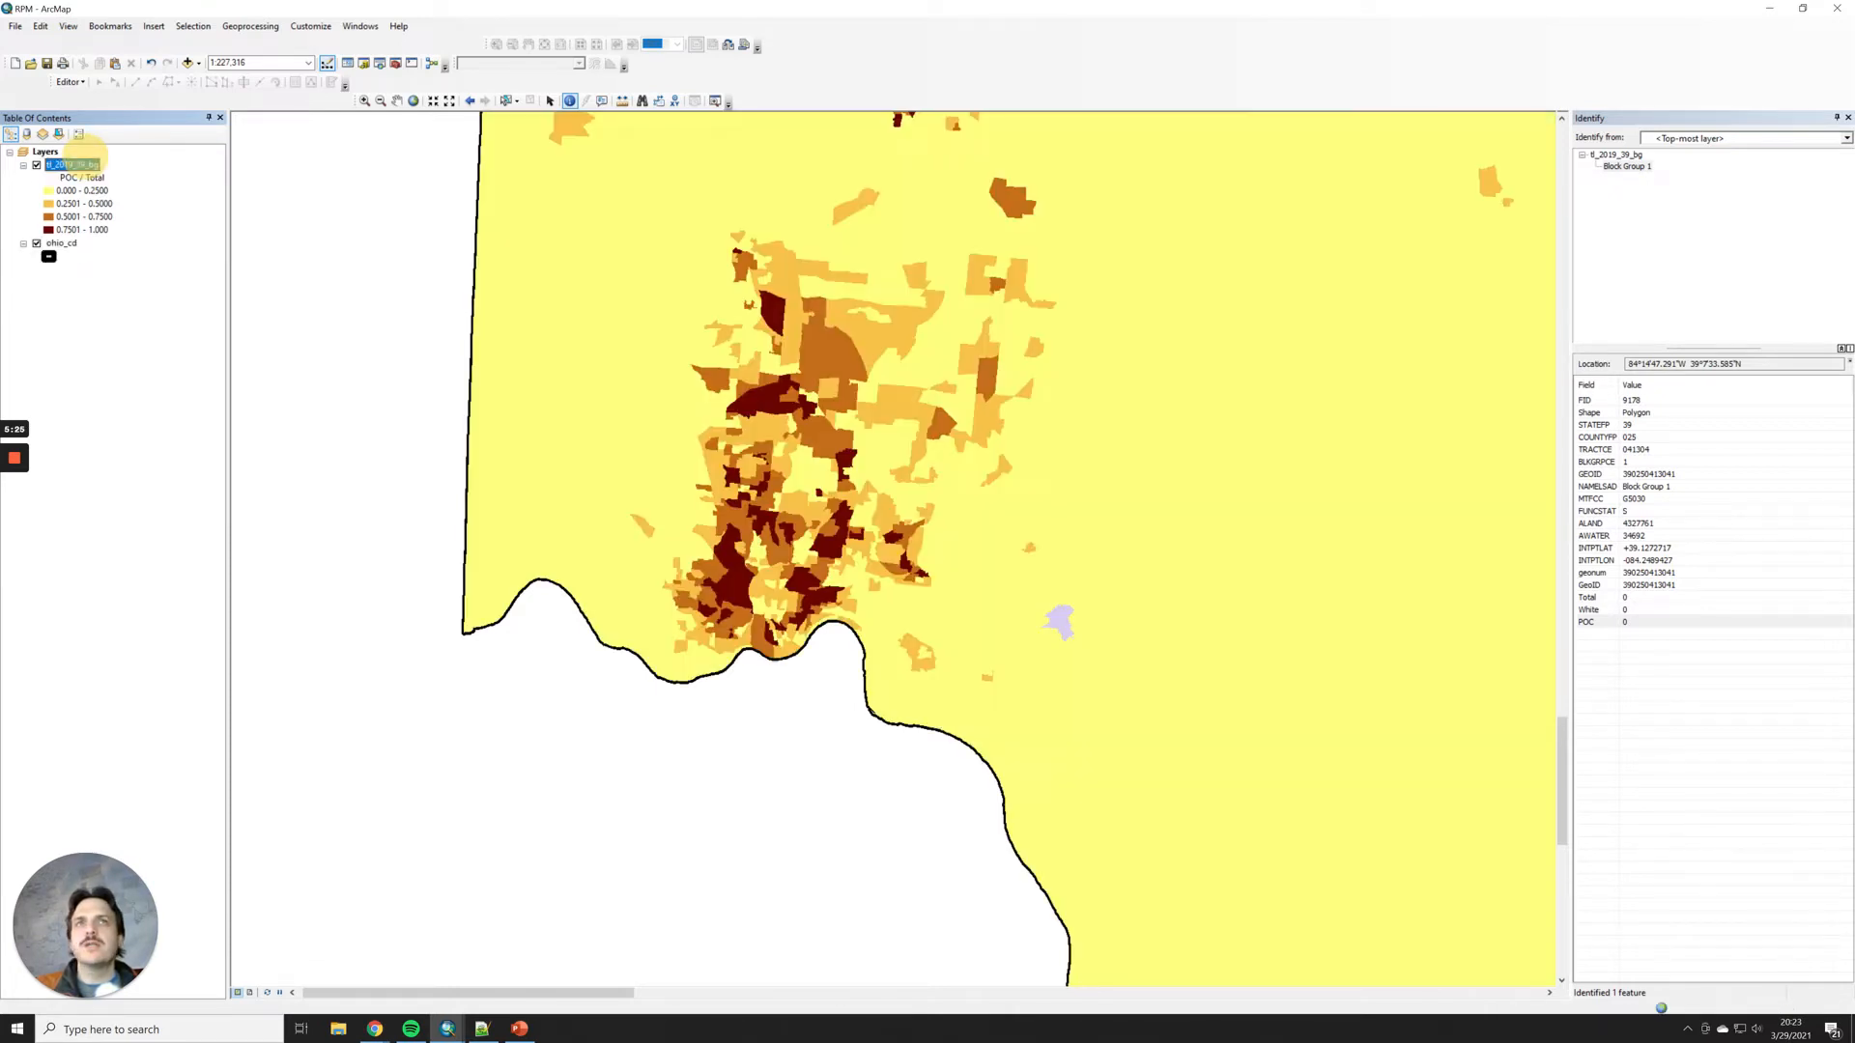
{"action": "left_click_drag", "start_coordinate": [60, 244], "coordinate": [75, 158]}
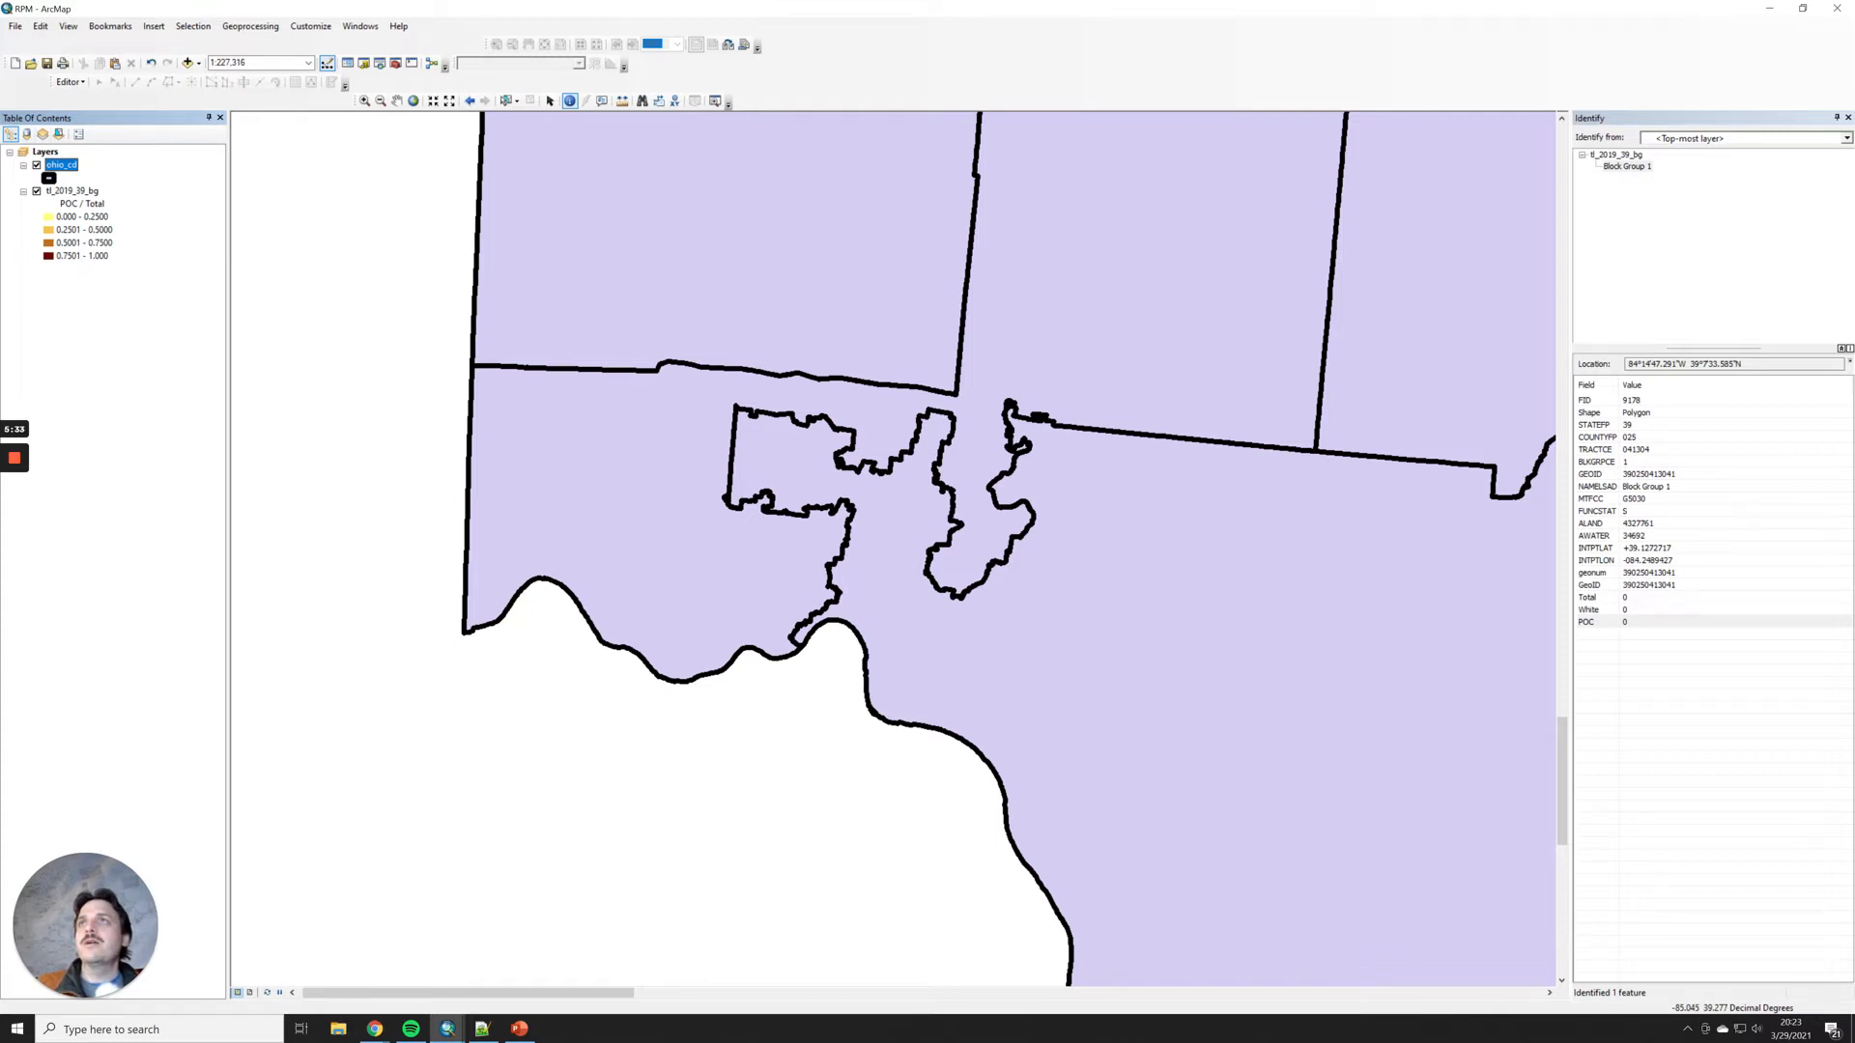
Step: Set the fill color of the ohio_cd district symbol to No Color
{"action": "left_click", "coordinate": [48, 177]}
{"action": "left_click", "coordinate": [1557, 336]}
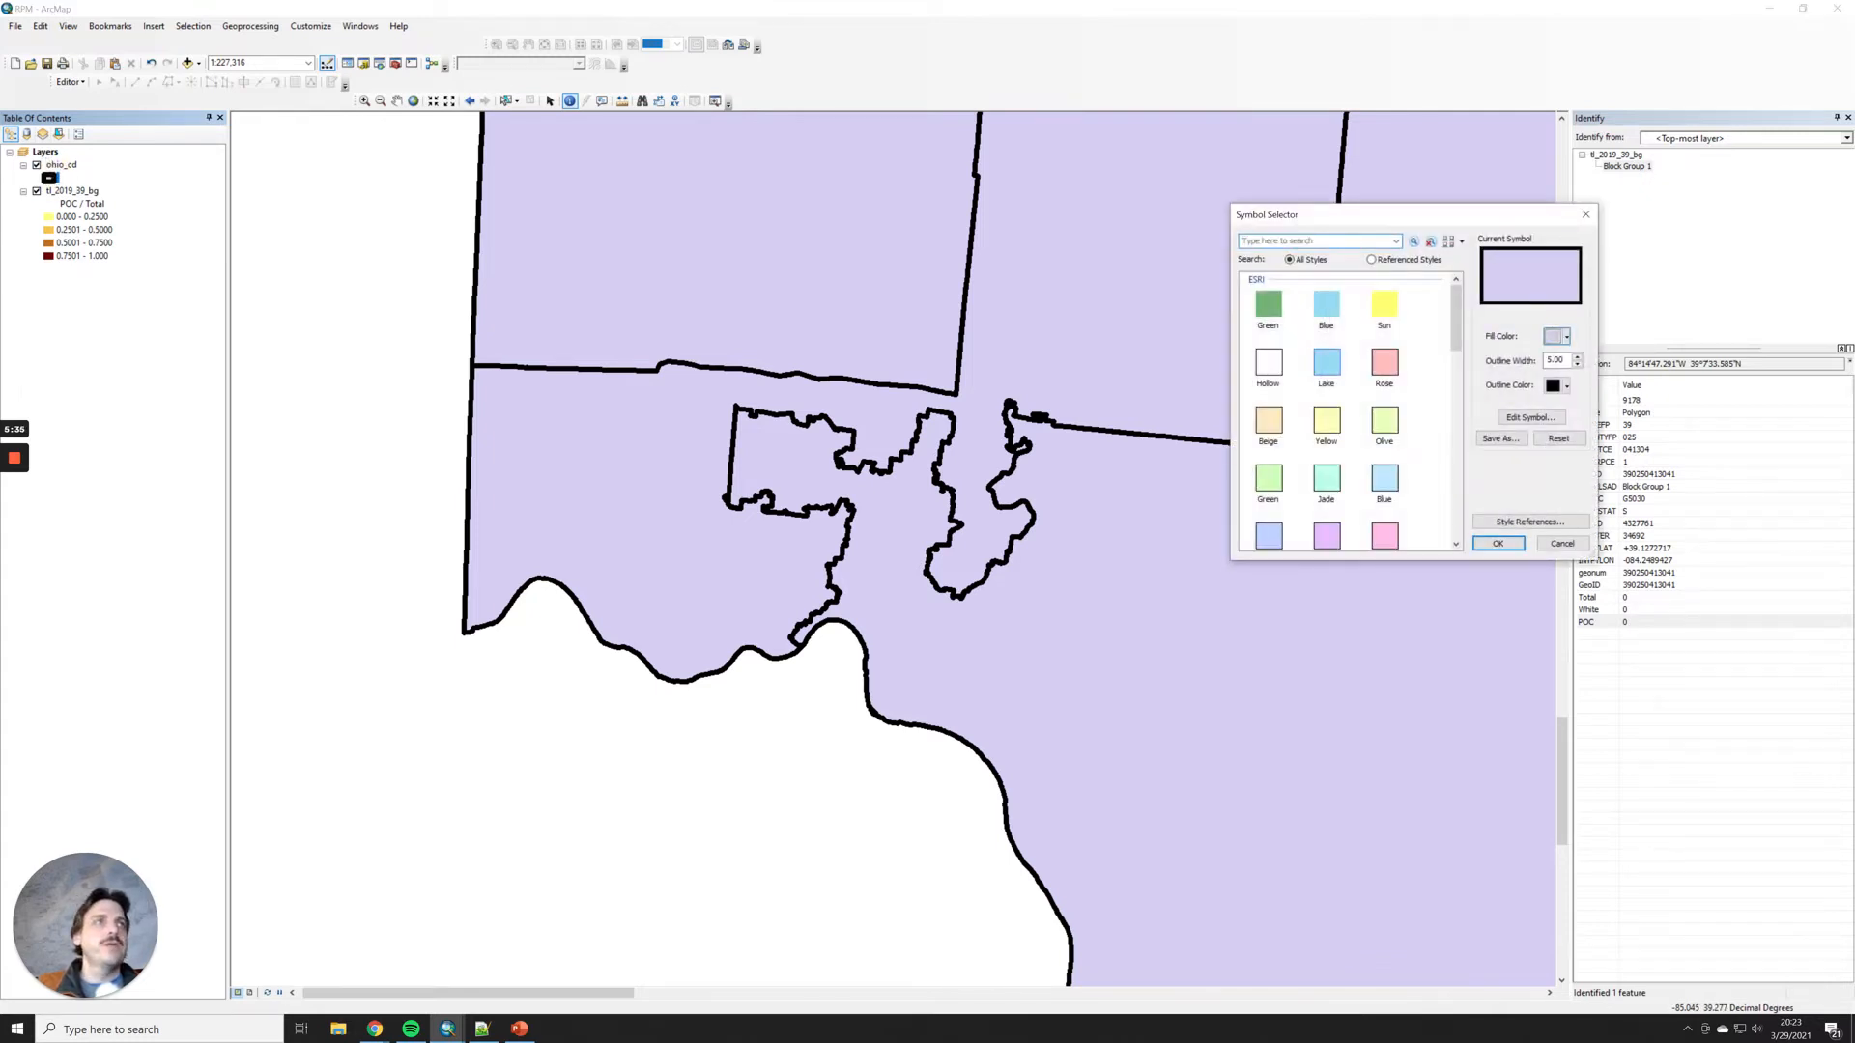
{"action": "left_click", "coordinate": [1625, 357]}
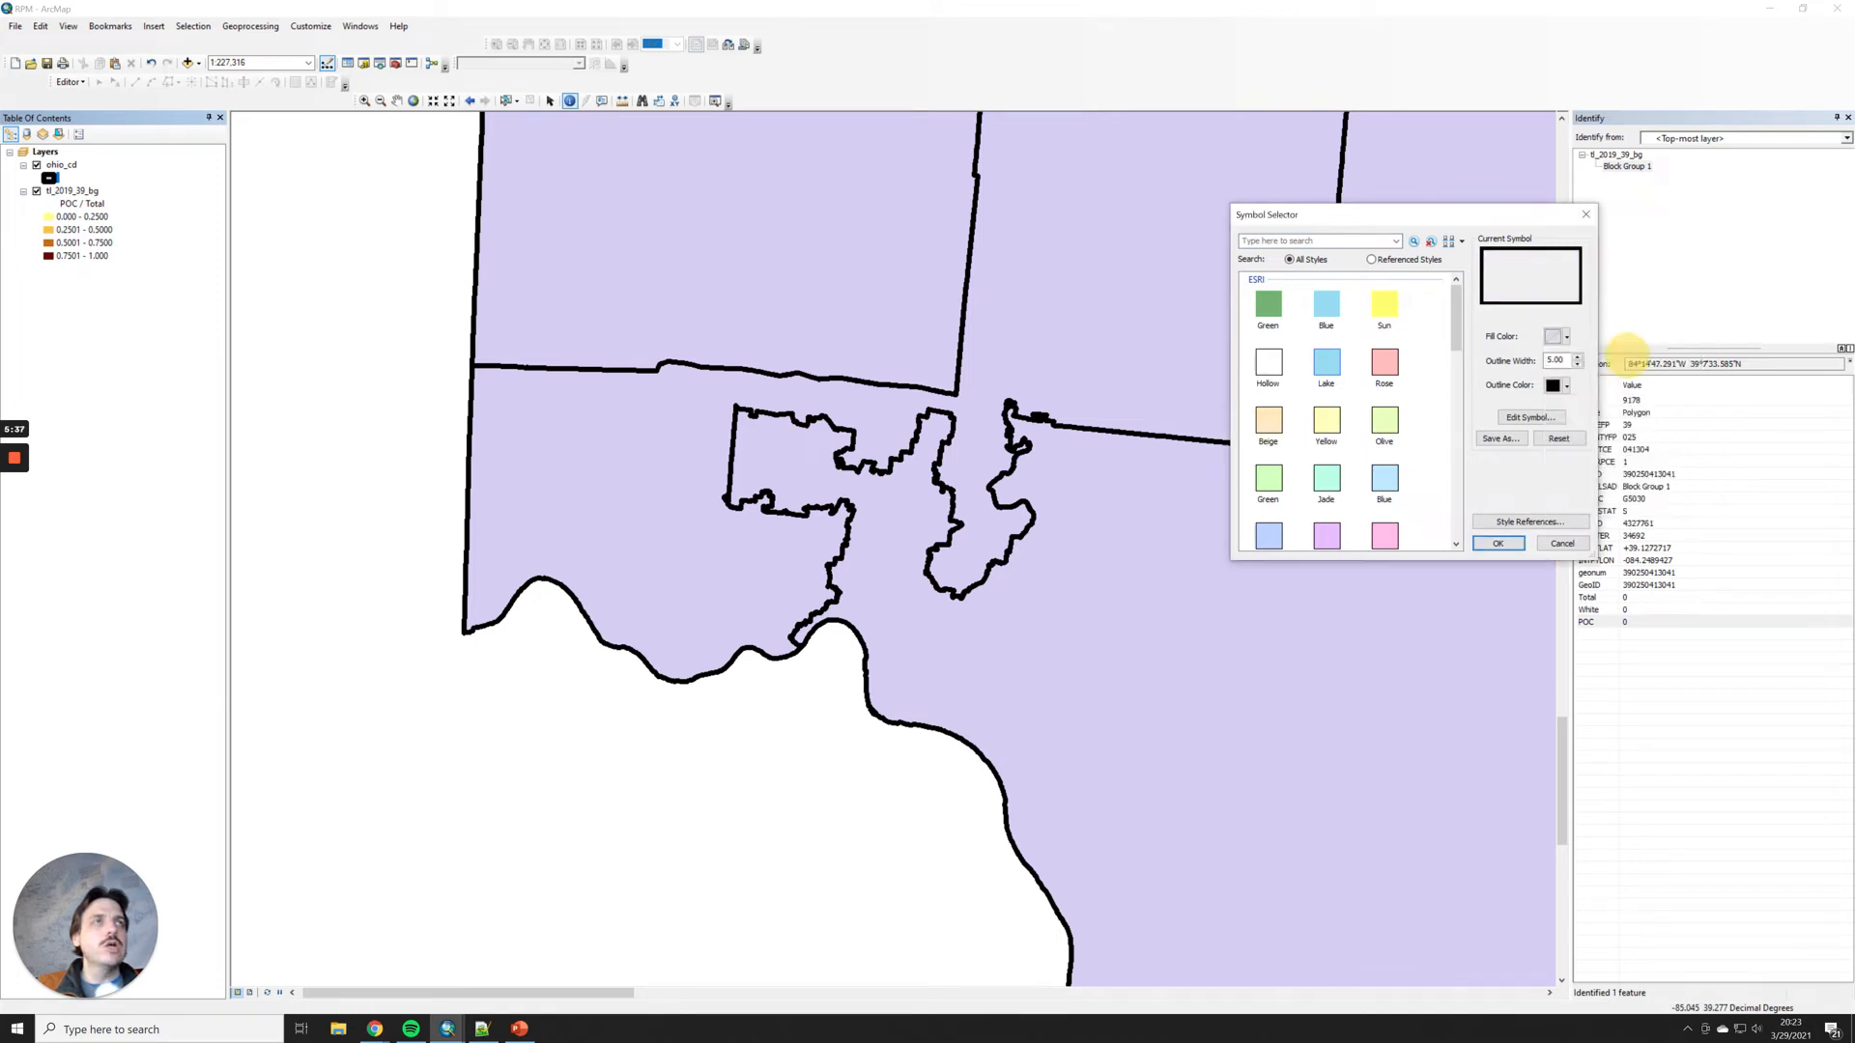
{"action": "left_click", "coordinate": [1498, 543]}
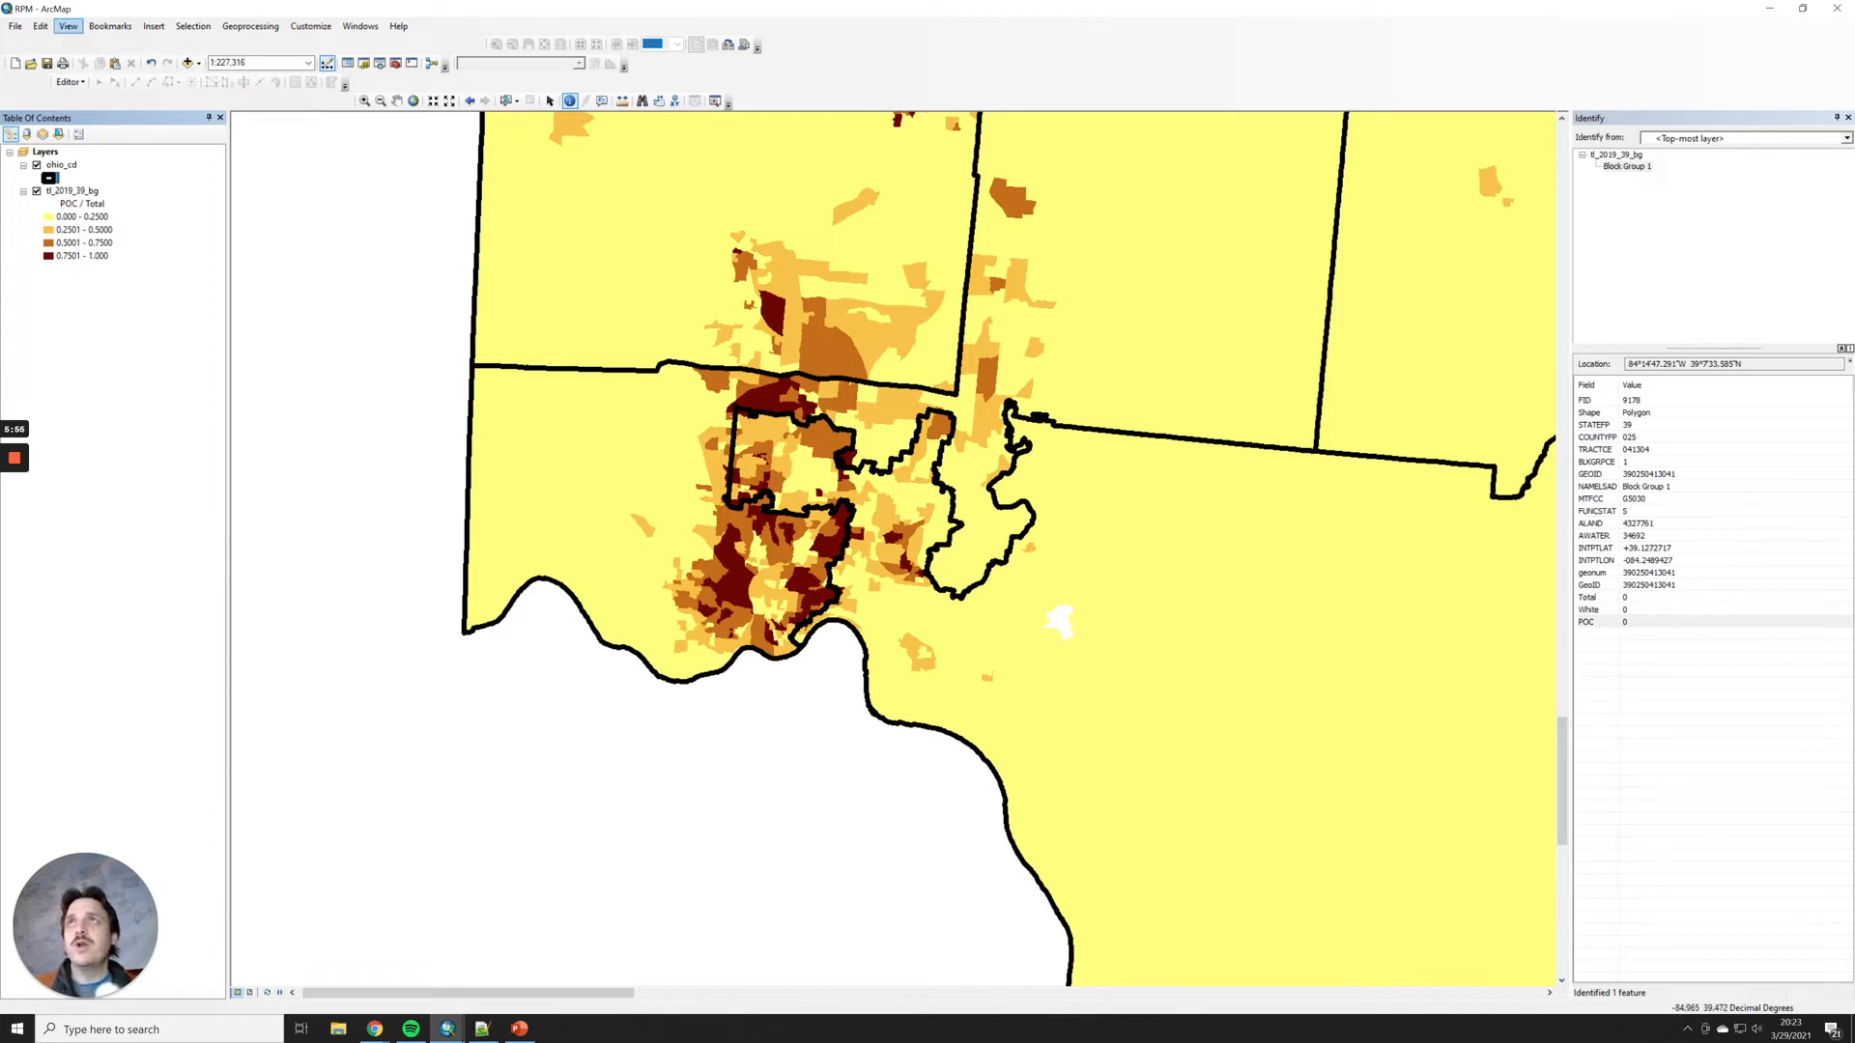
Step: Switch the RPM map from data view to layout view
{"action": "left_click", "coordinate": [68, 26]}
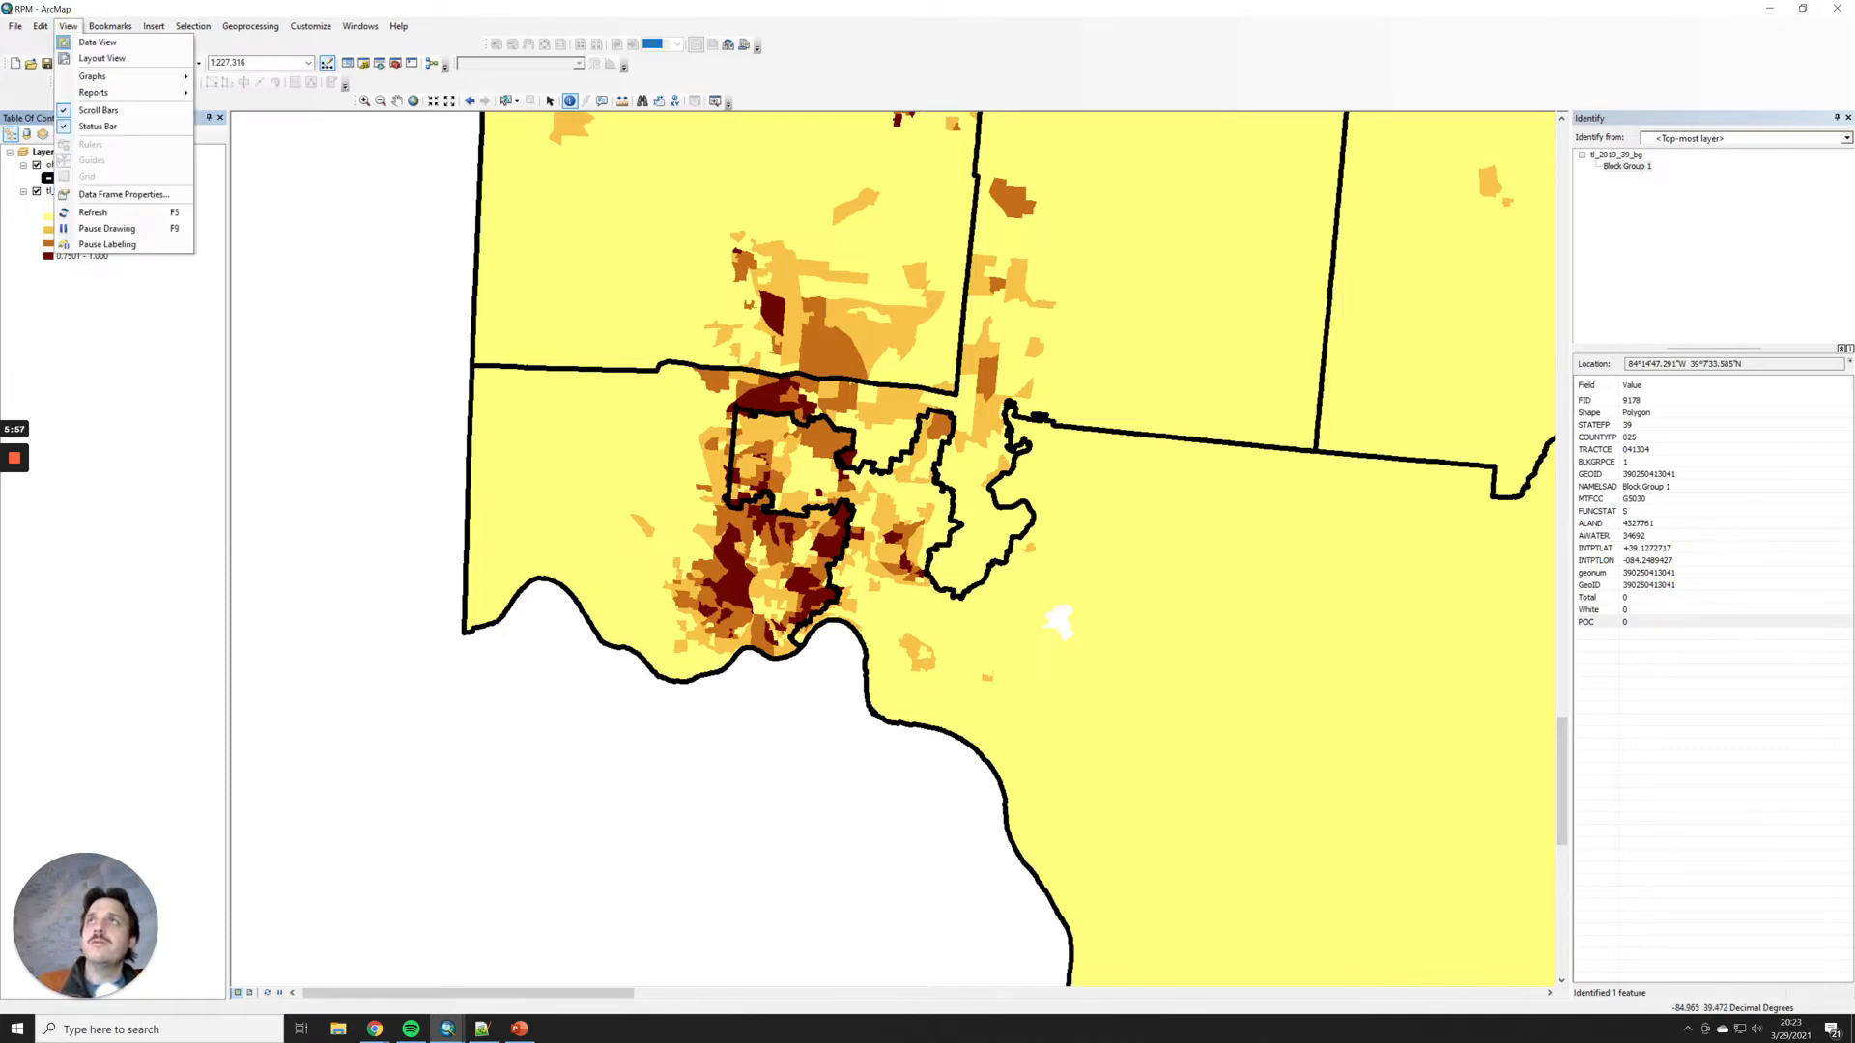
{"action": "mouse_move", "coordinate": [154, 26]}
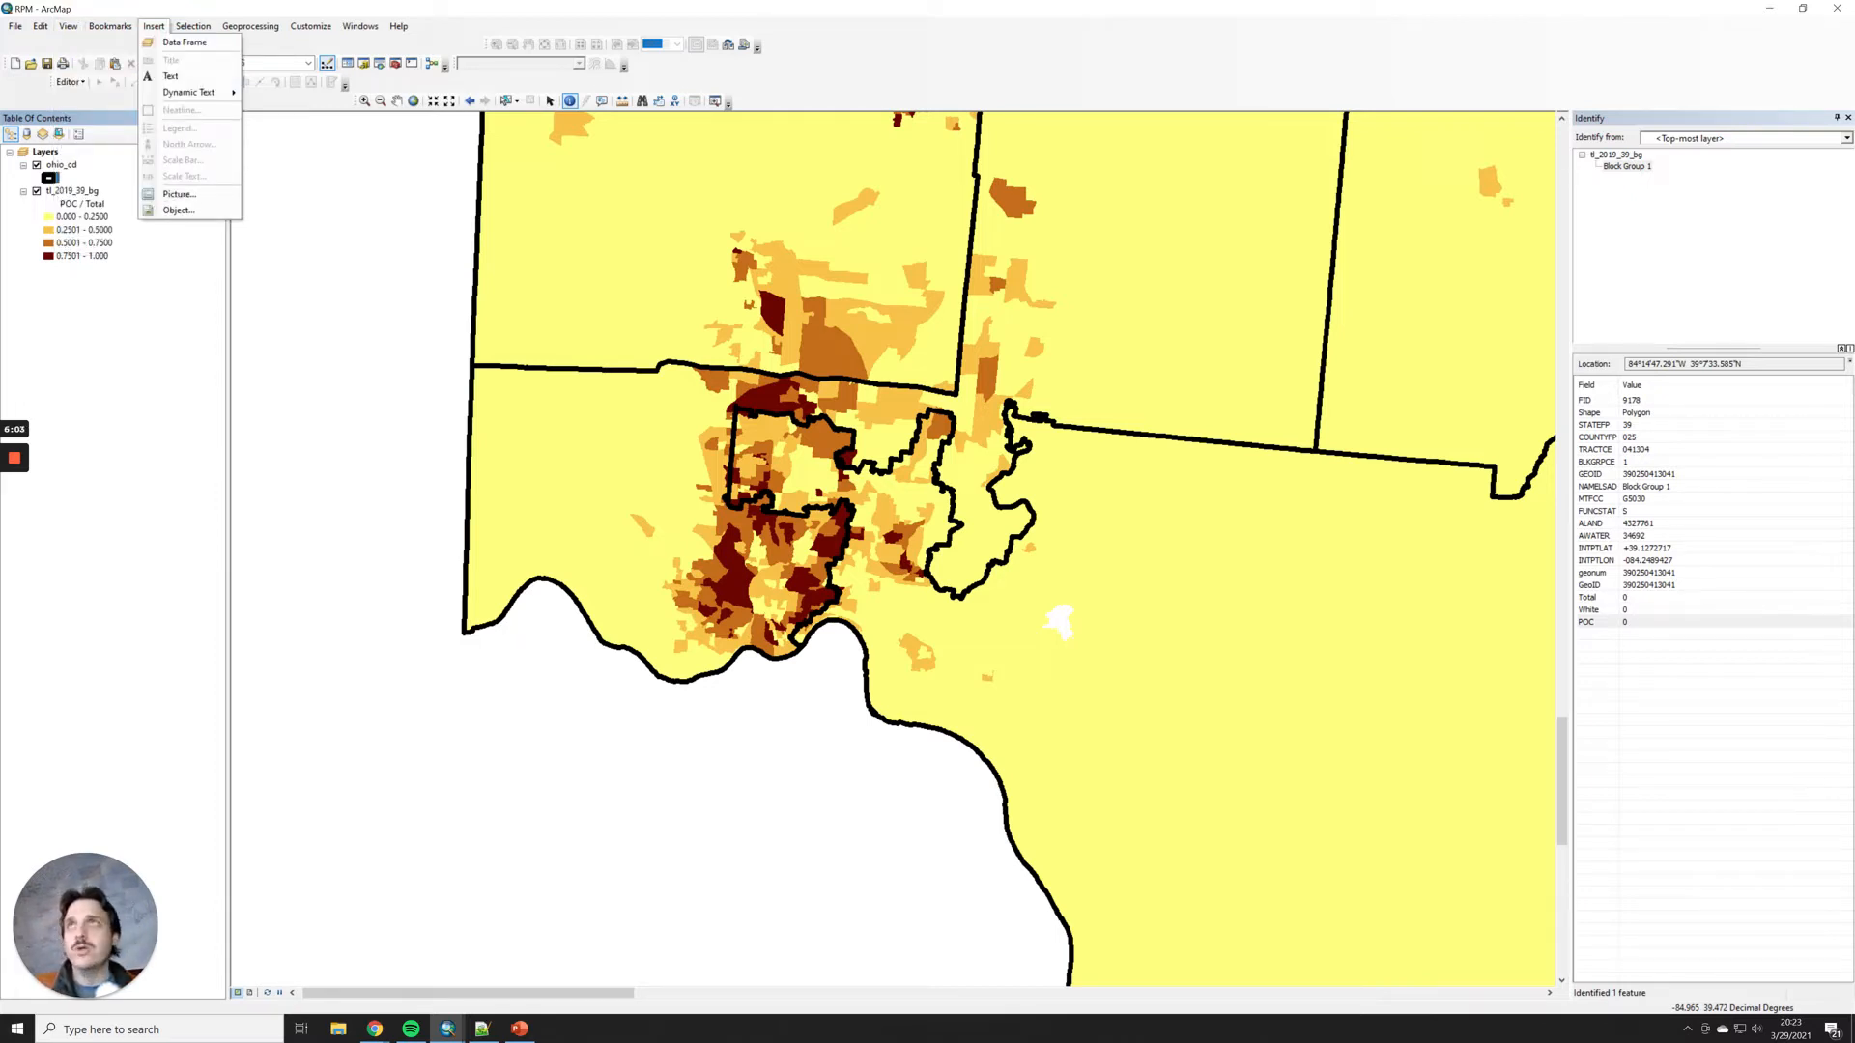
{"action": "mouse_move", "coordinate": [68, 26]}
{"action": "left_click", "coordinate": [97, 58]}
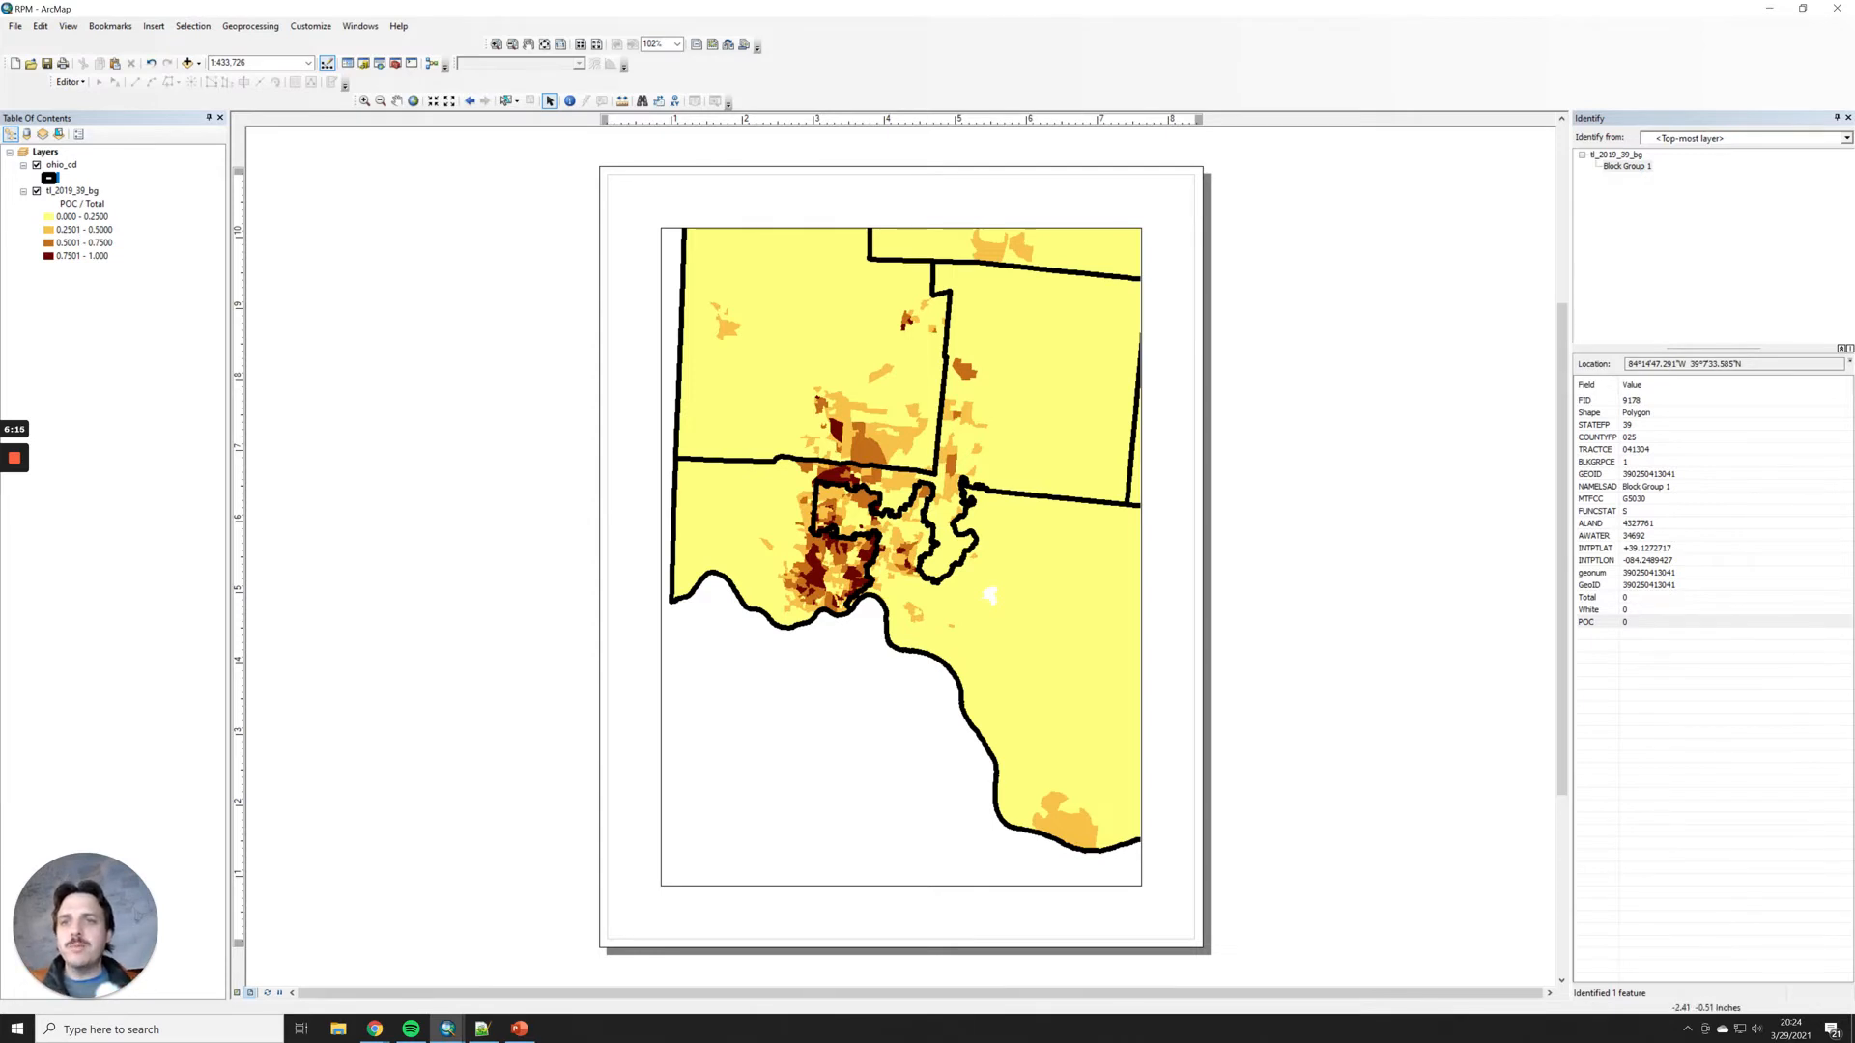
Step: Switch to the FinalMap2 document to examine its page shape and layout, and return to the RPM map
{"action": "mouse_move", "coordinate": [447, 1028]}
{"action": "left_click", "coordinate": [405, 971]}
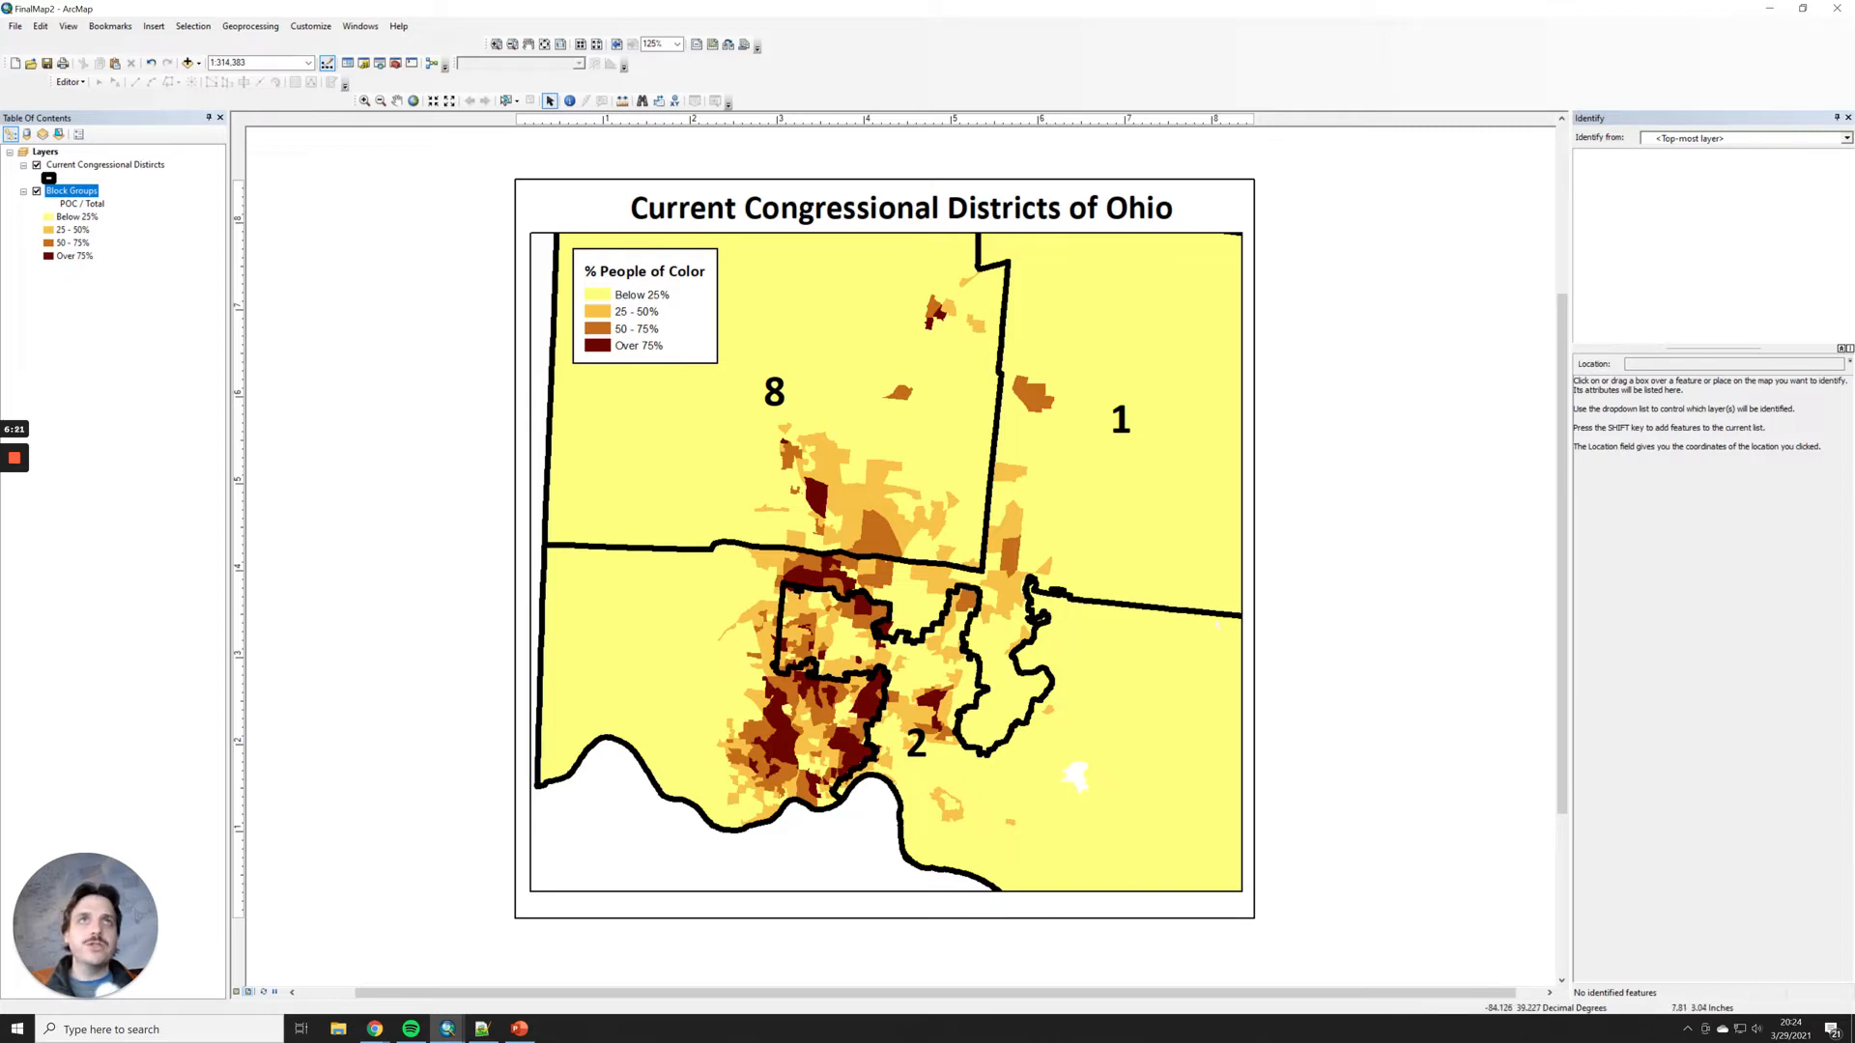
{"action": "left_click", "coordinate": [447, 1030]}
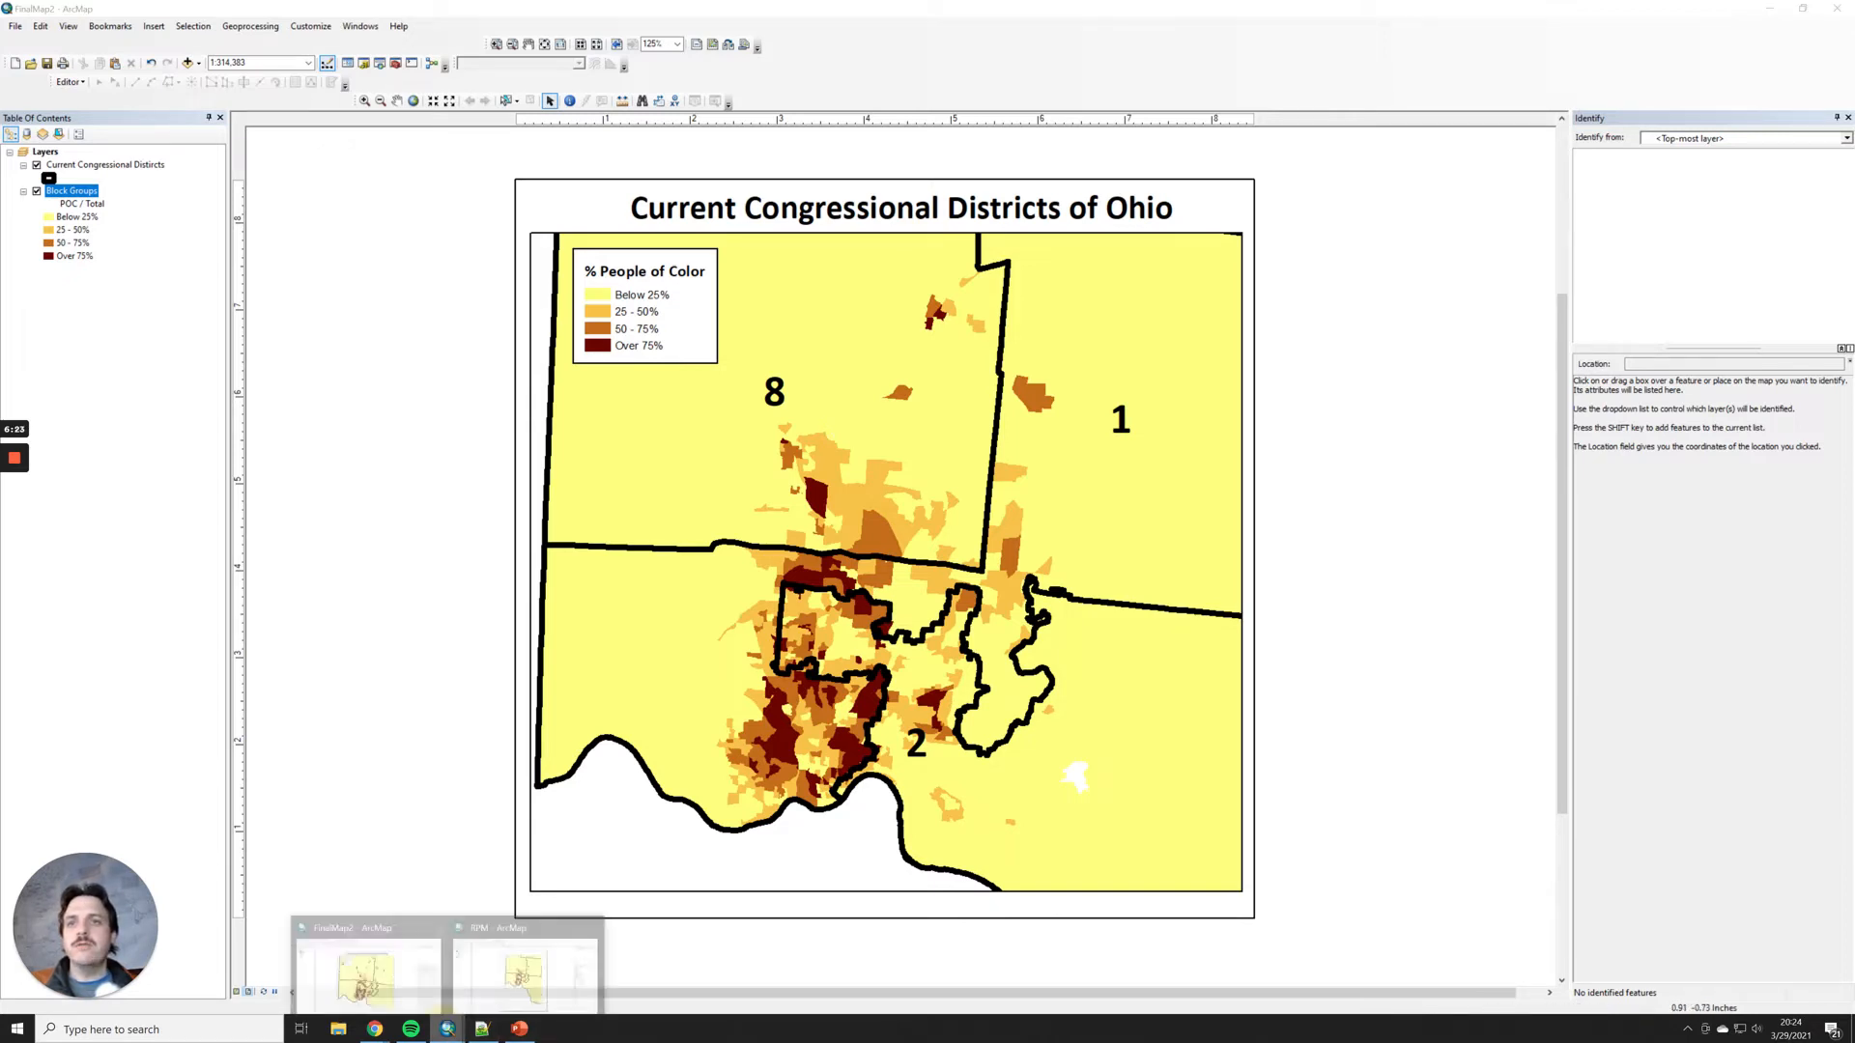
{"action": "left_click", "coordinate": [516, 961]}
Step: Stop the map page from using the printer paper settings and set its height to 8.5 inches
{"action": "left_click", "coordinate": [15, 26]}
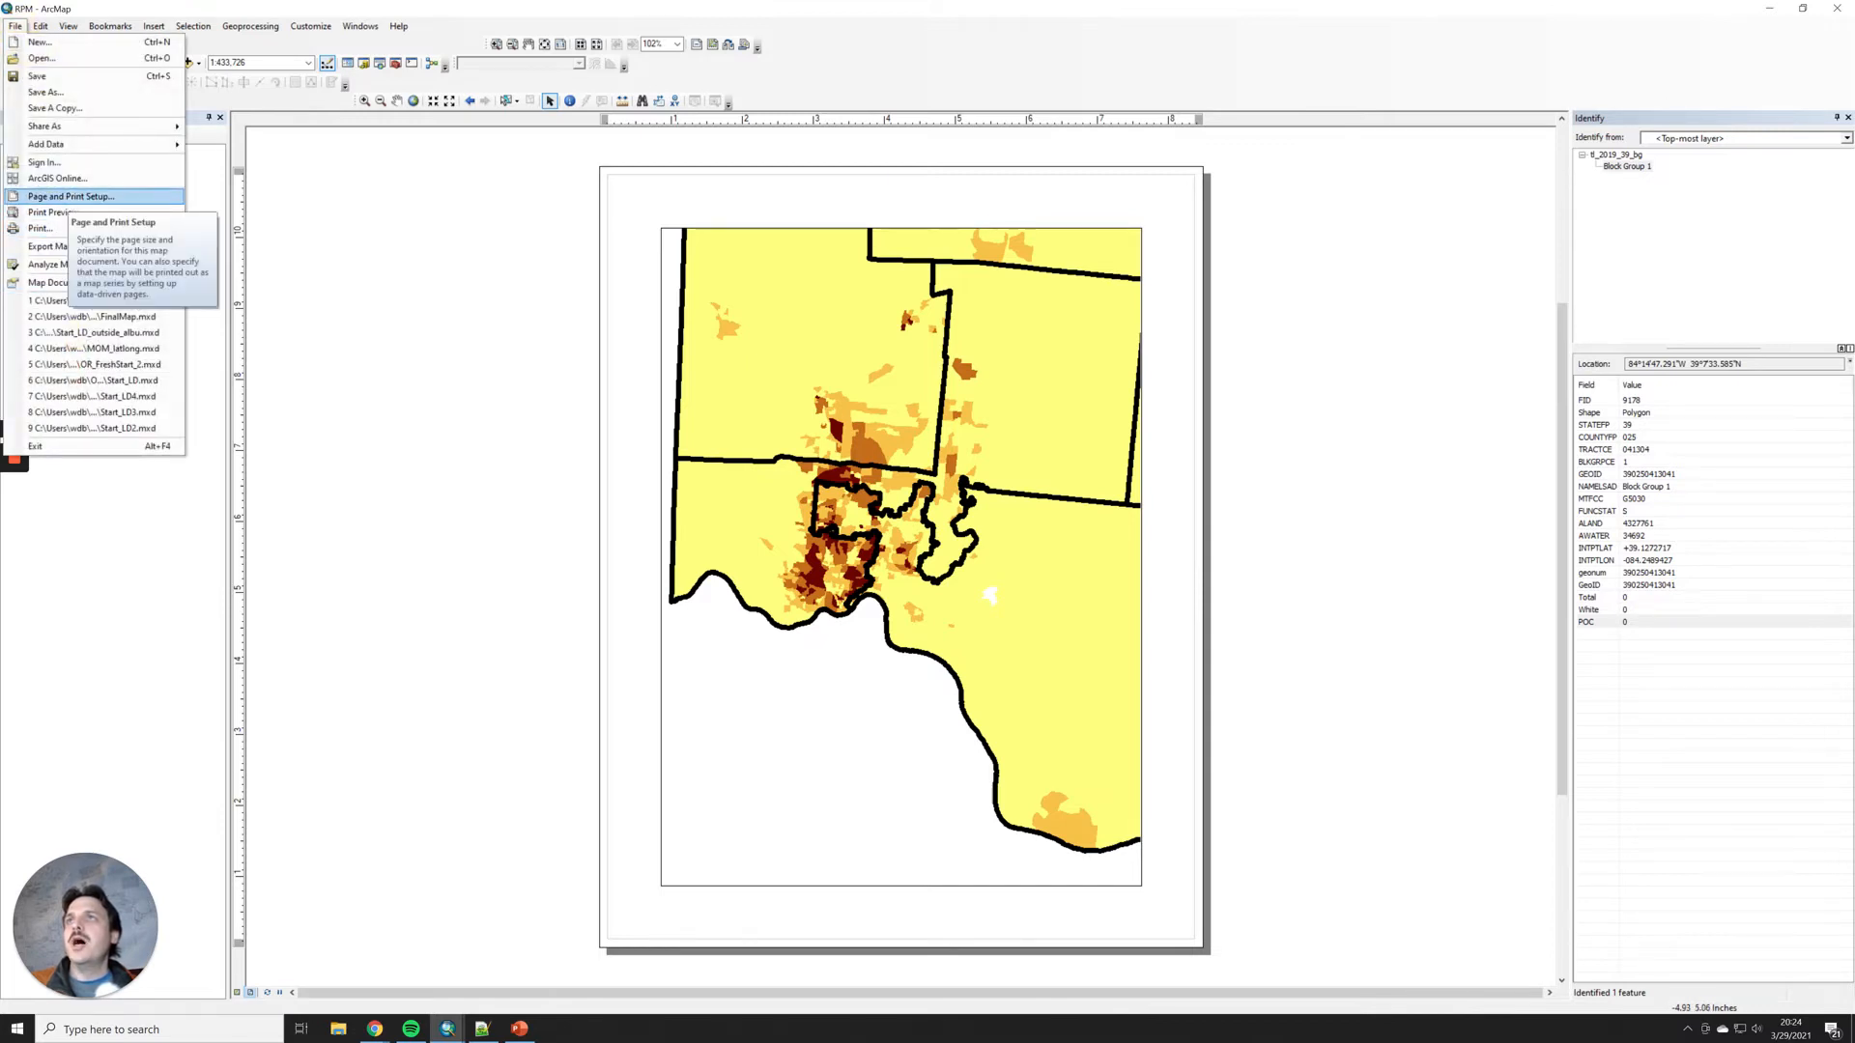
{"action": "left_click", "coordinate": [67, 197]}
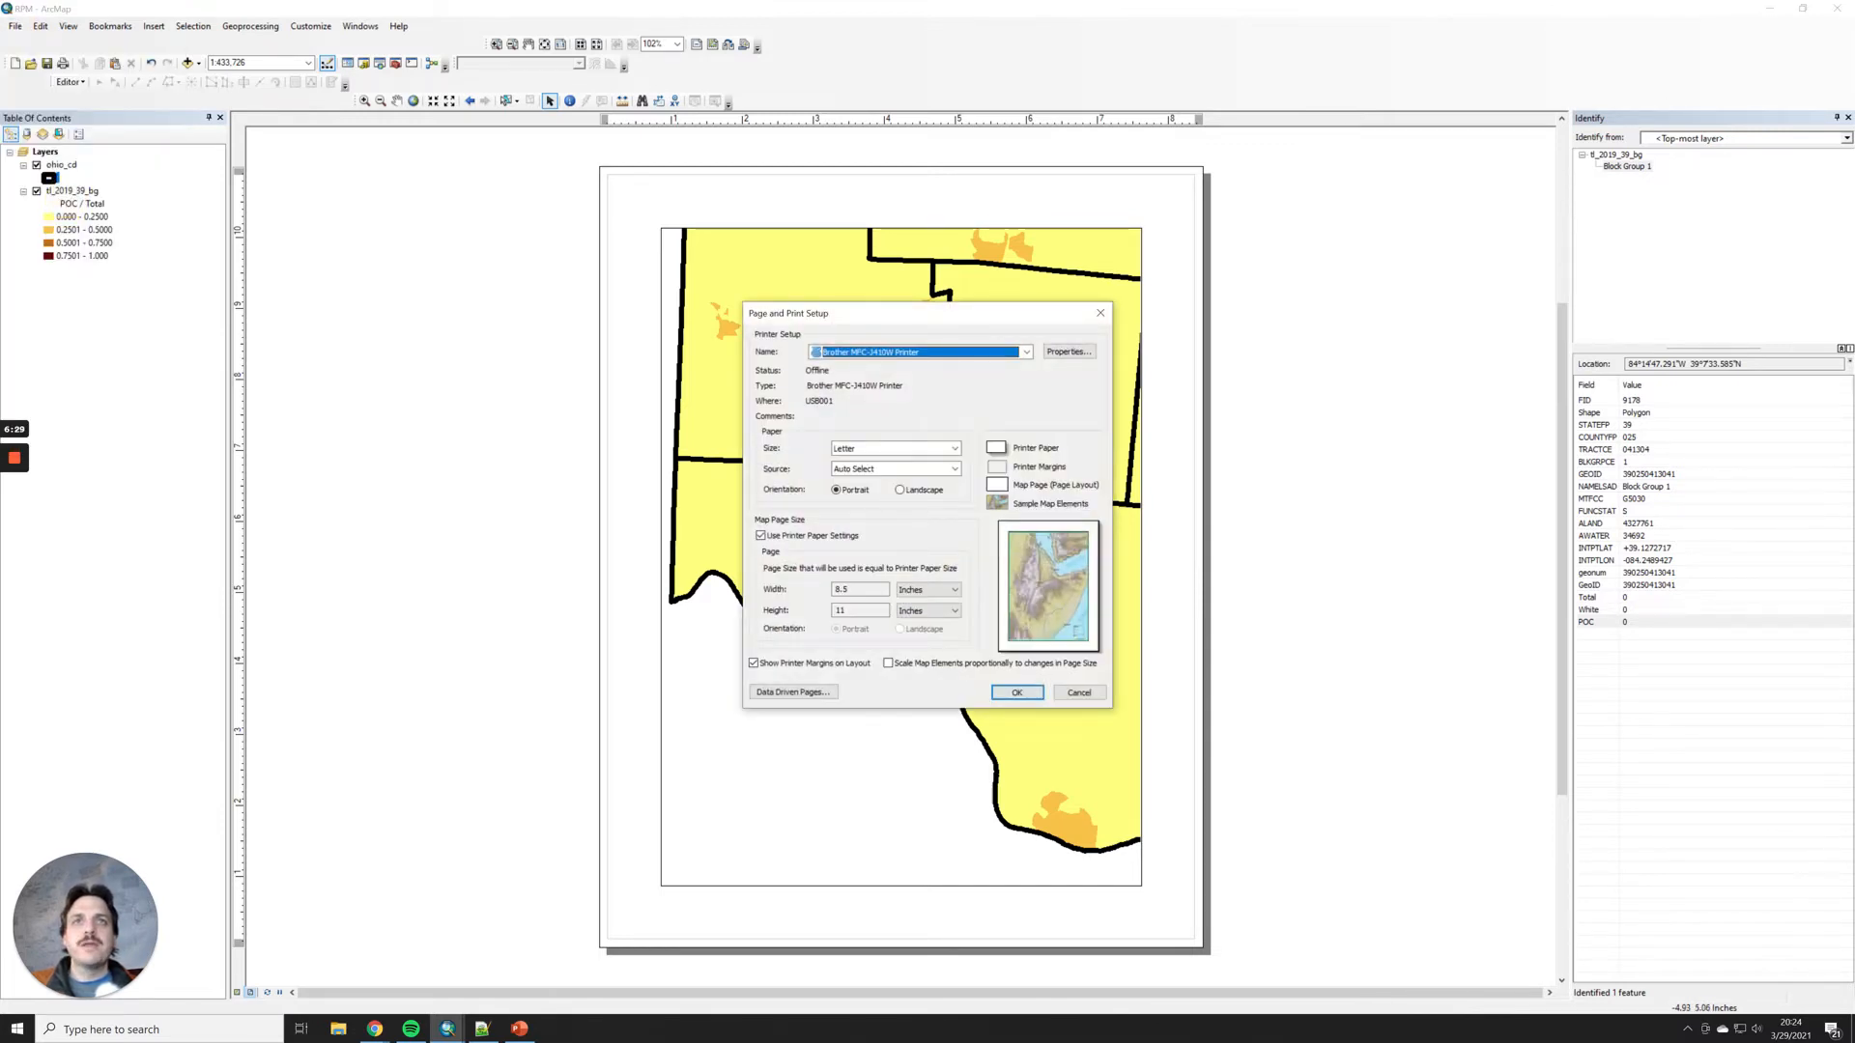
{"action": "left_click", "coordinate": [760, 535]}
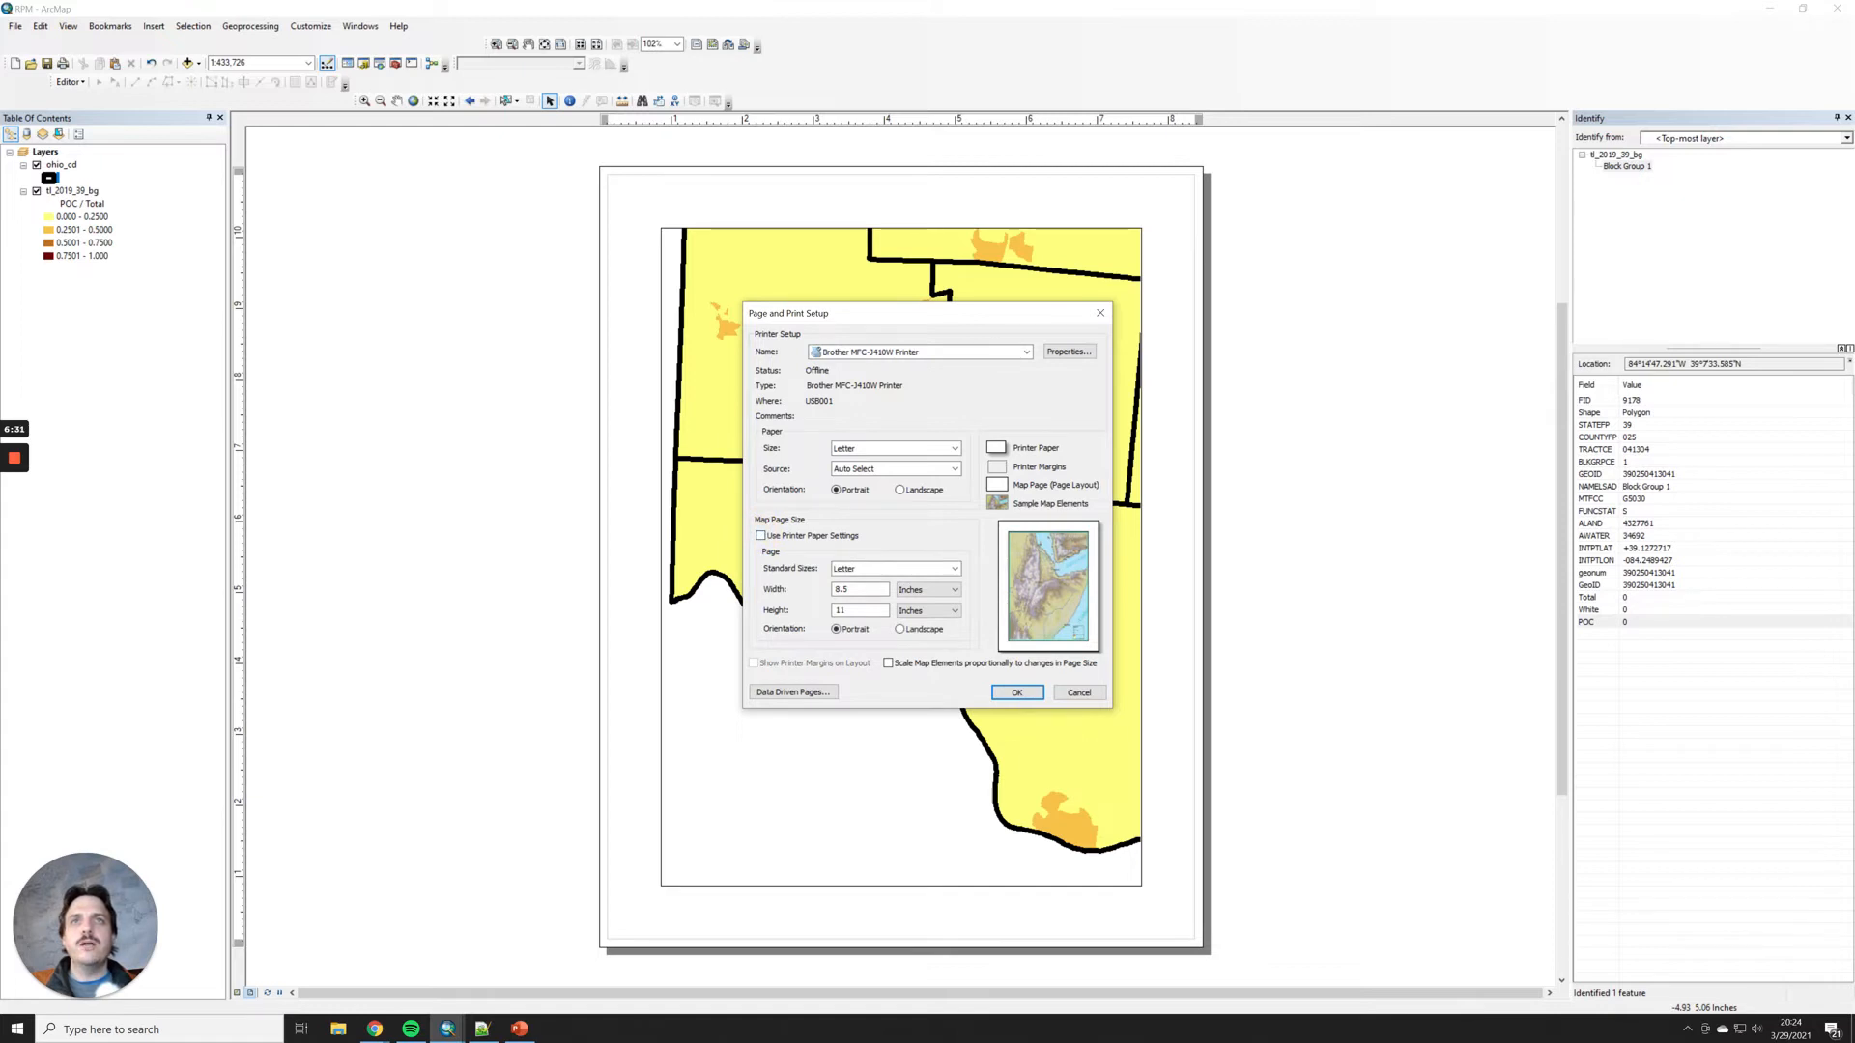
{"action": "double_click", "coordinate": [862, 610]}
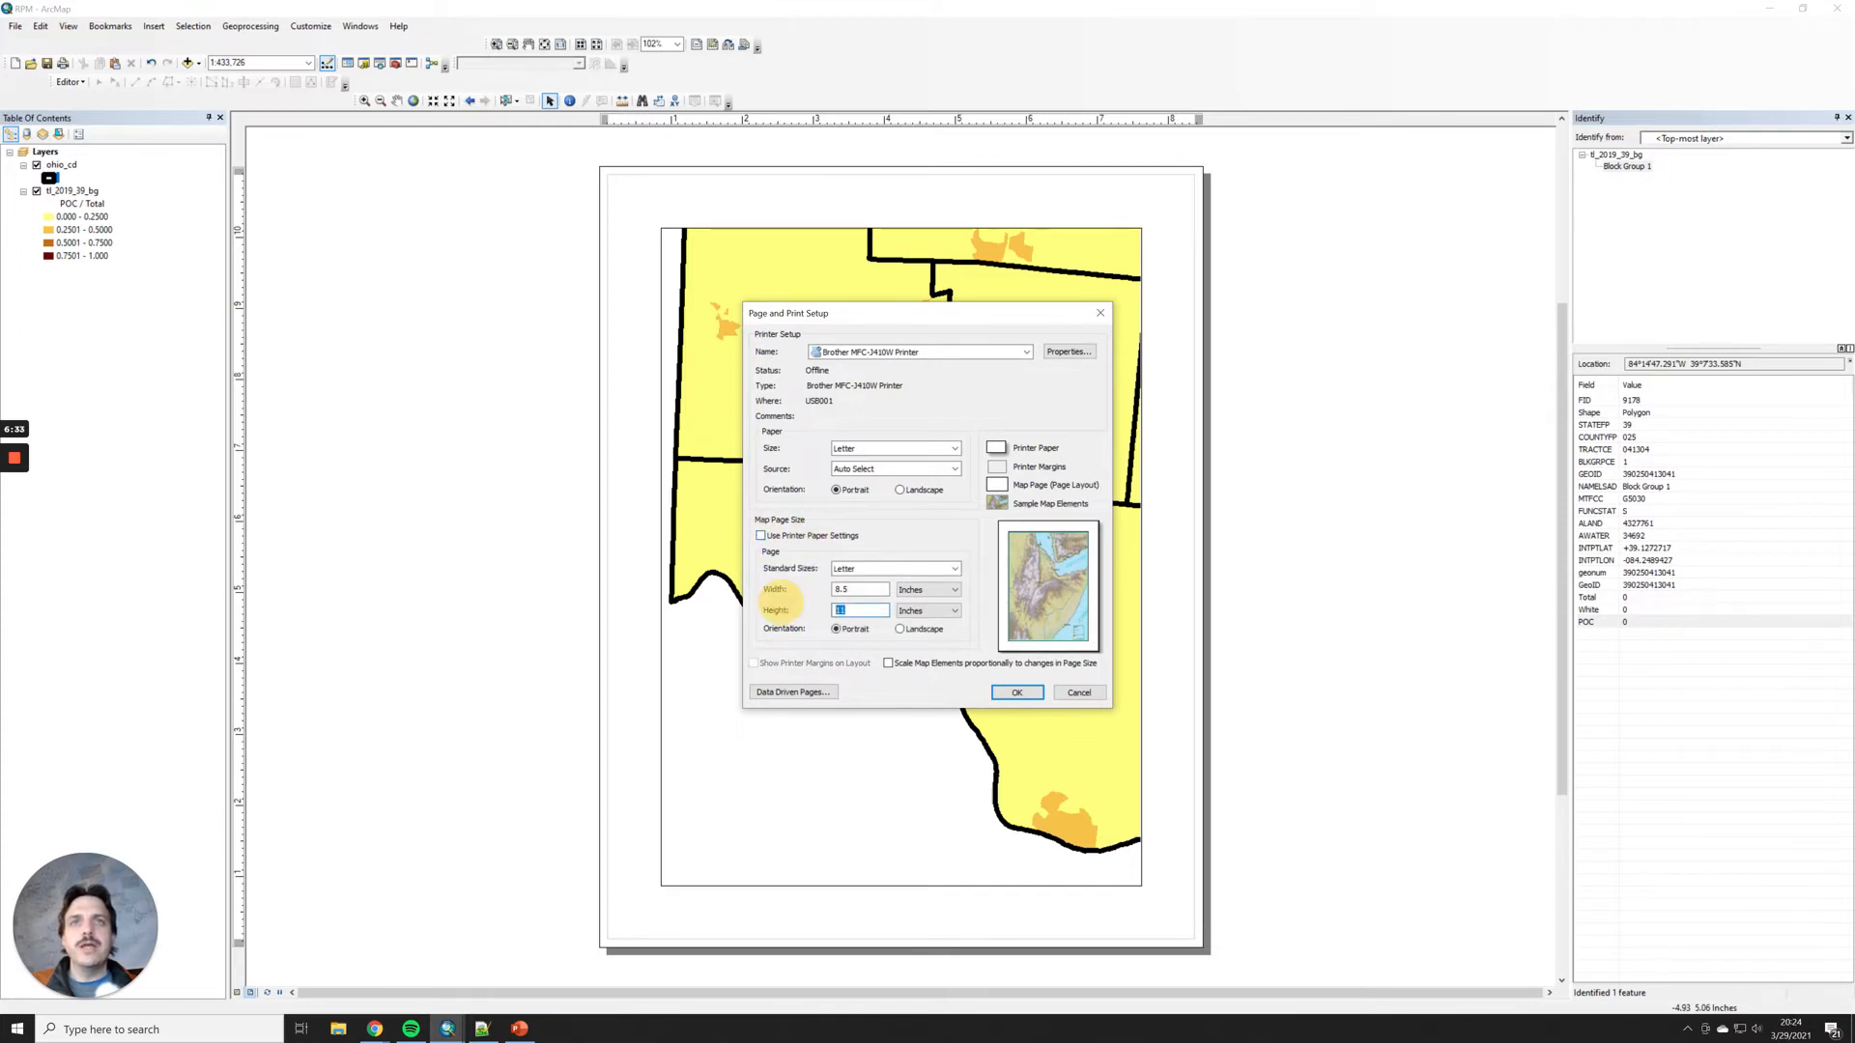
{"action": "type", "text": "8.5"}
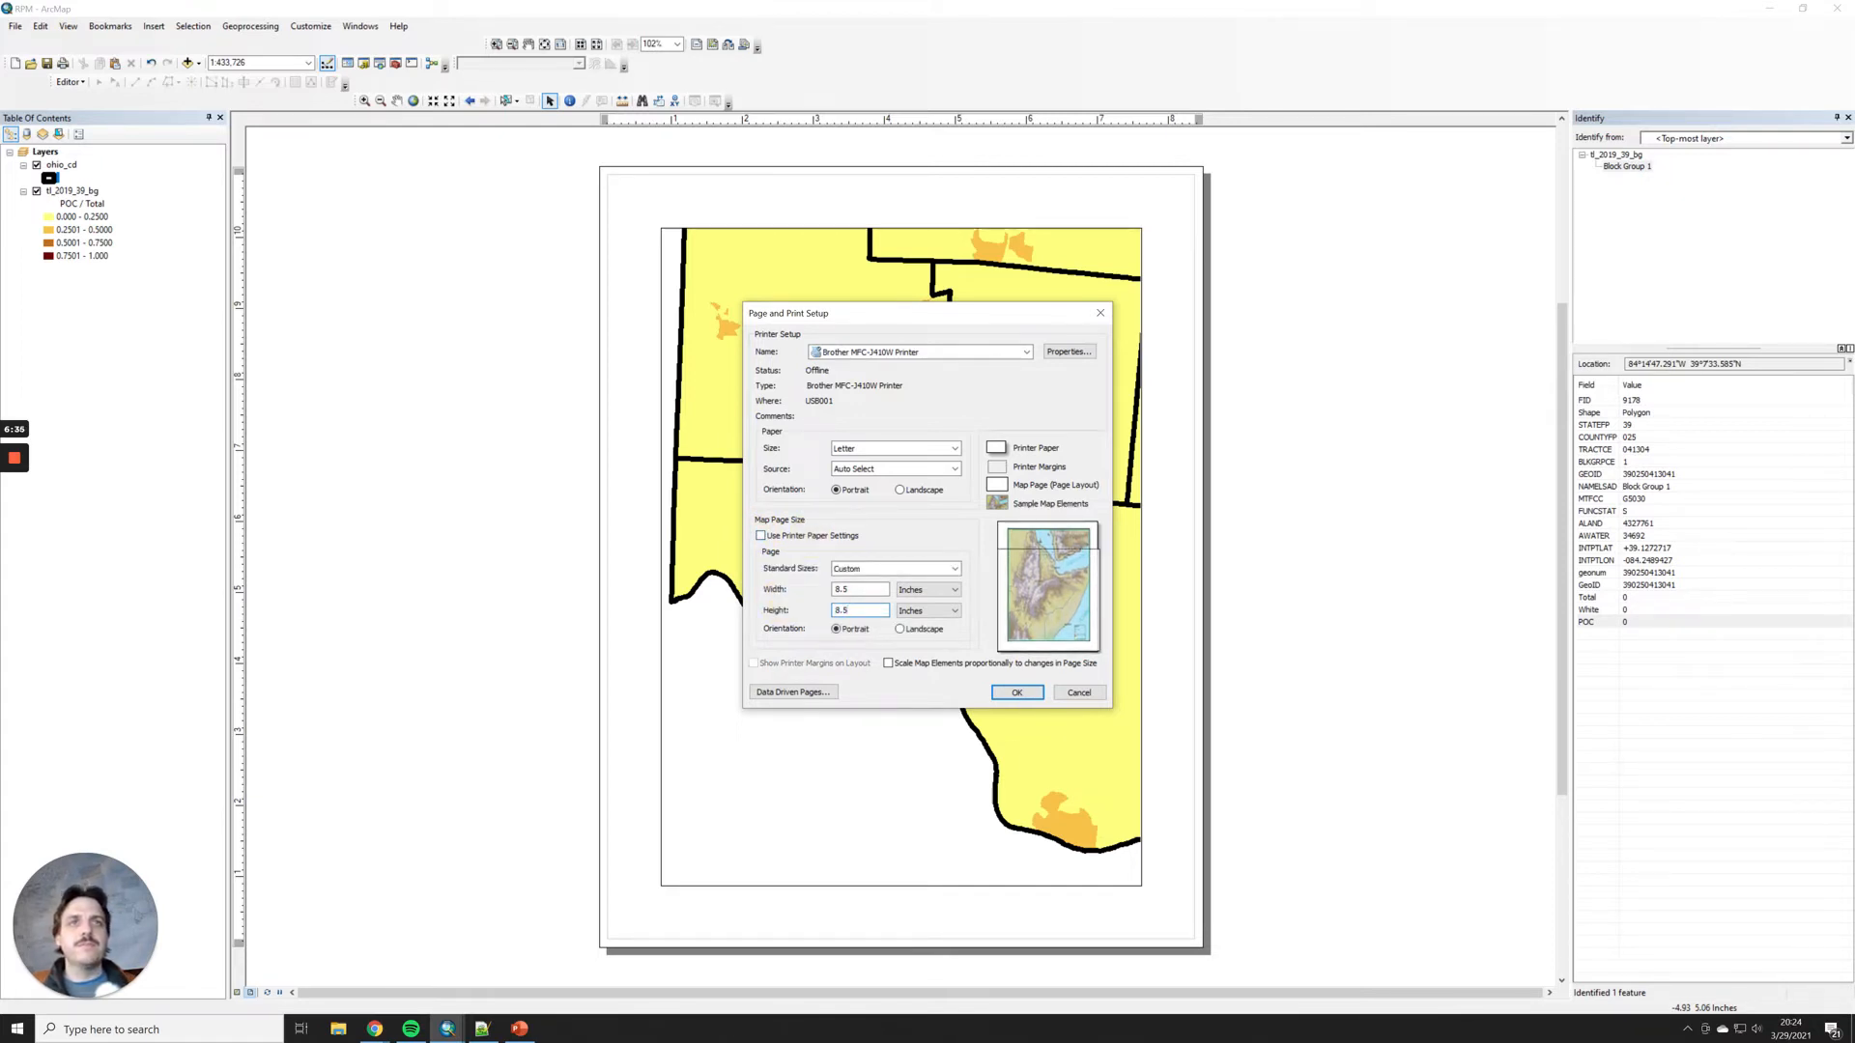
{"action": "left_click", "coordinate": [1016, 693]}
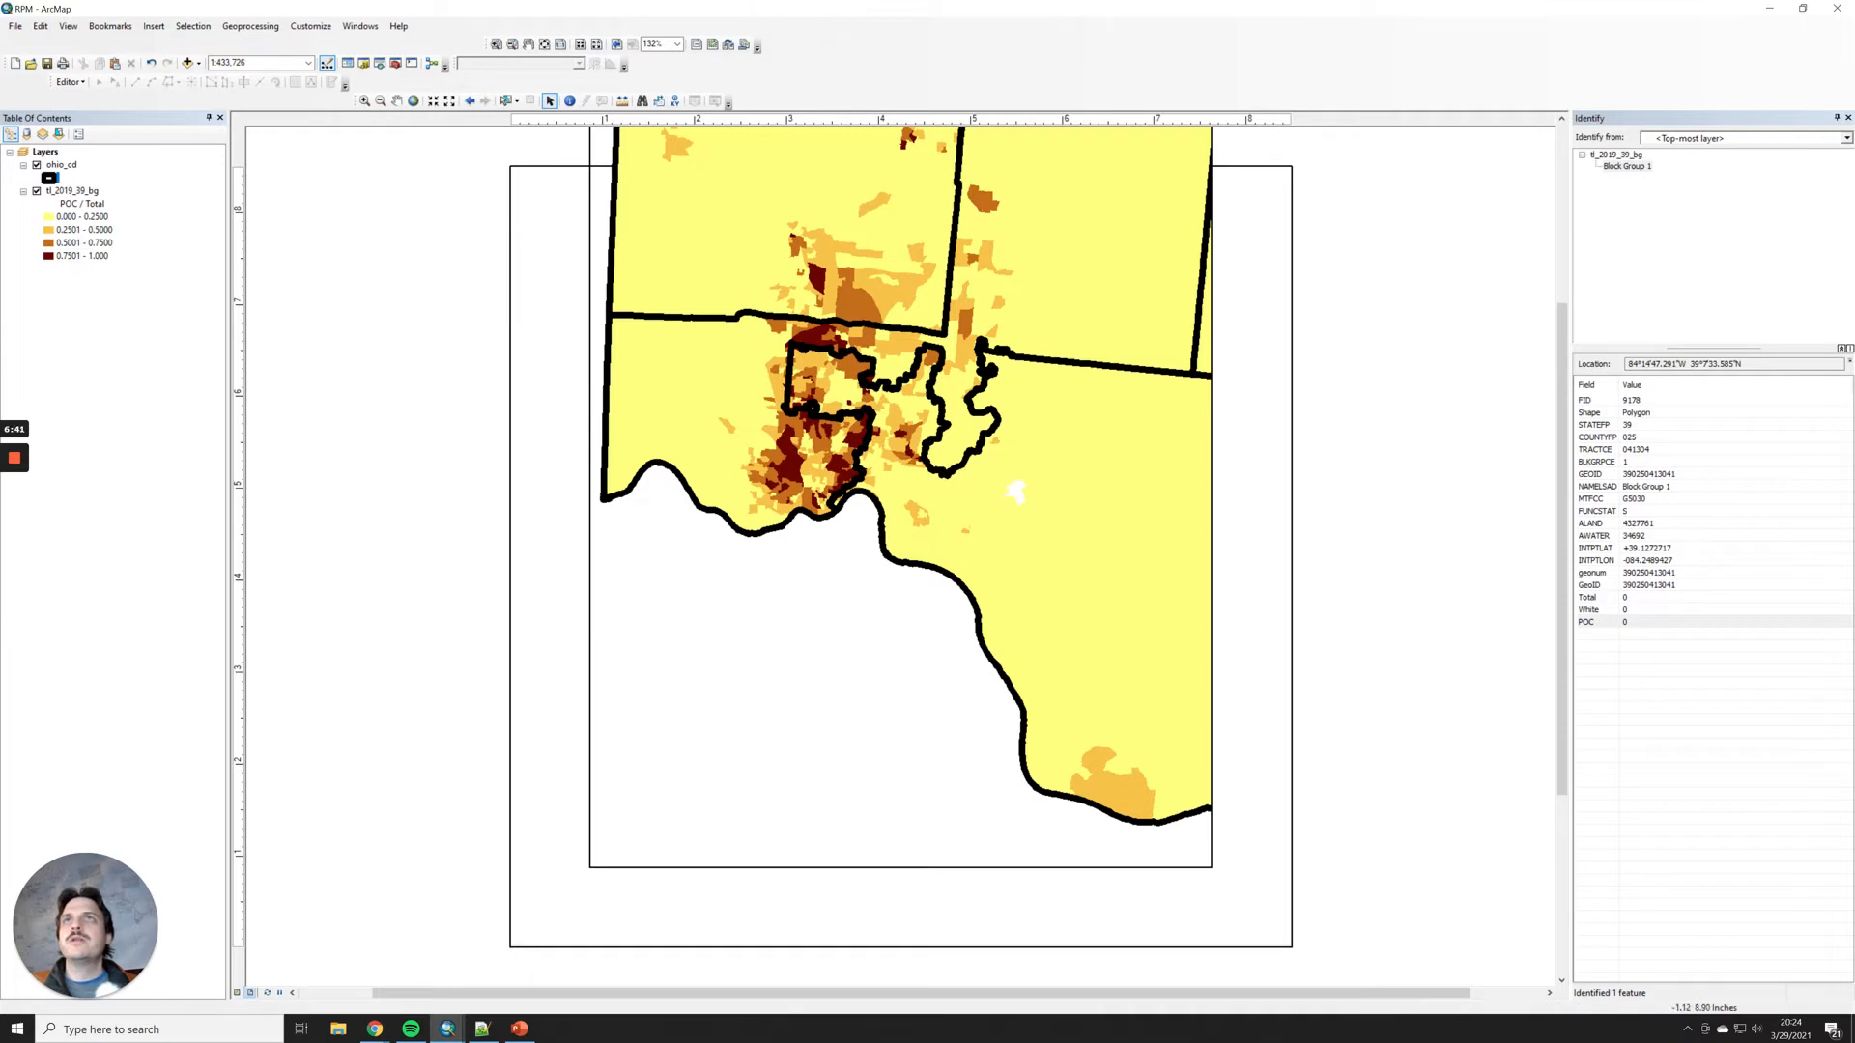
Step: Resize the data frame on all four sides so its edges meet the edges of the square page
{"action": "left_click", "coordinate": [1011, 355]}
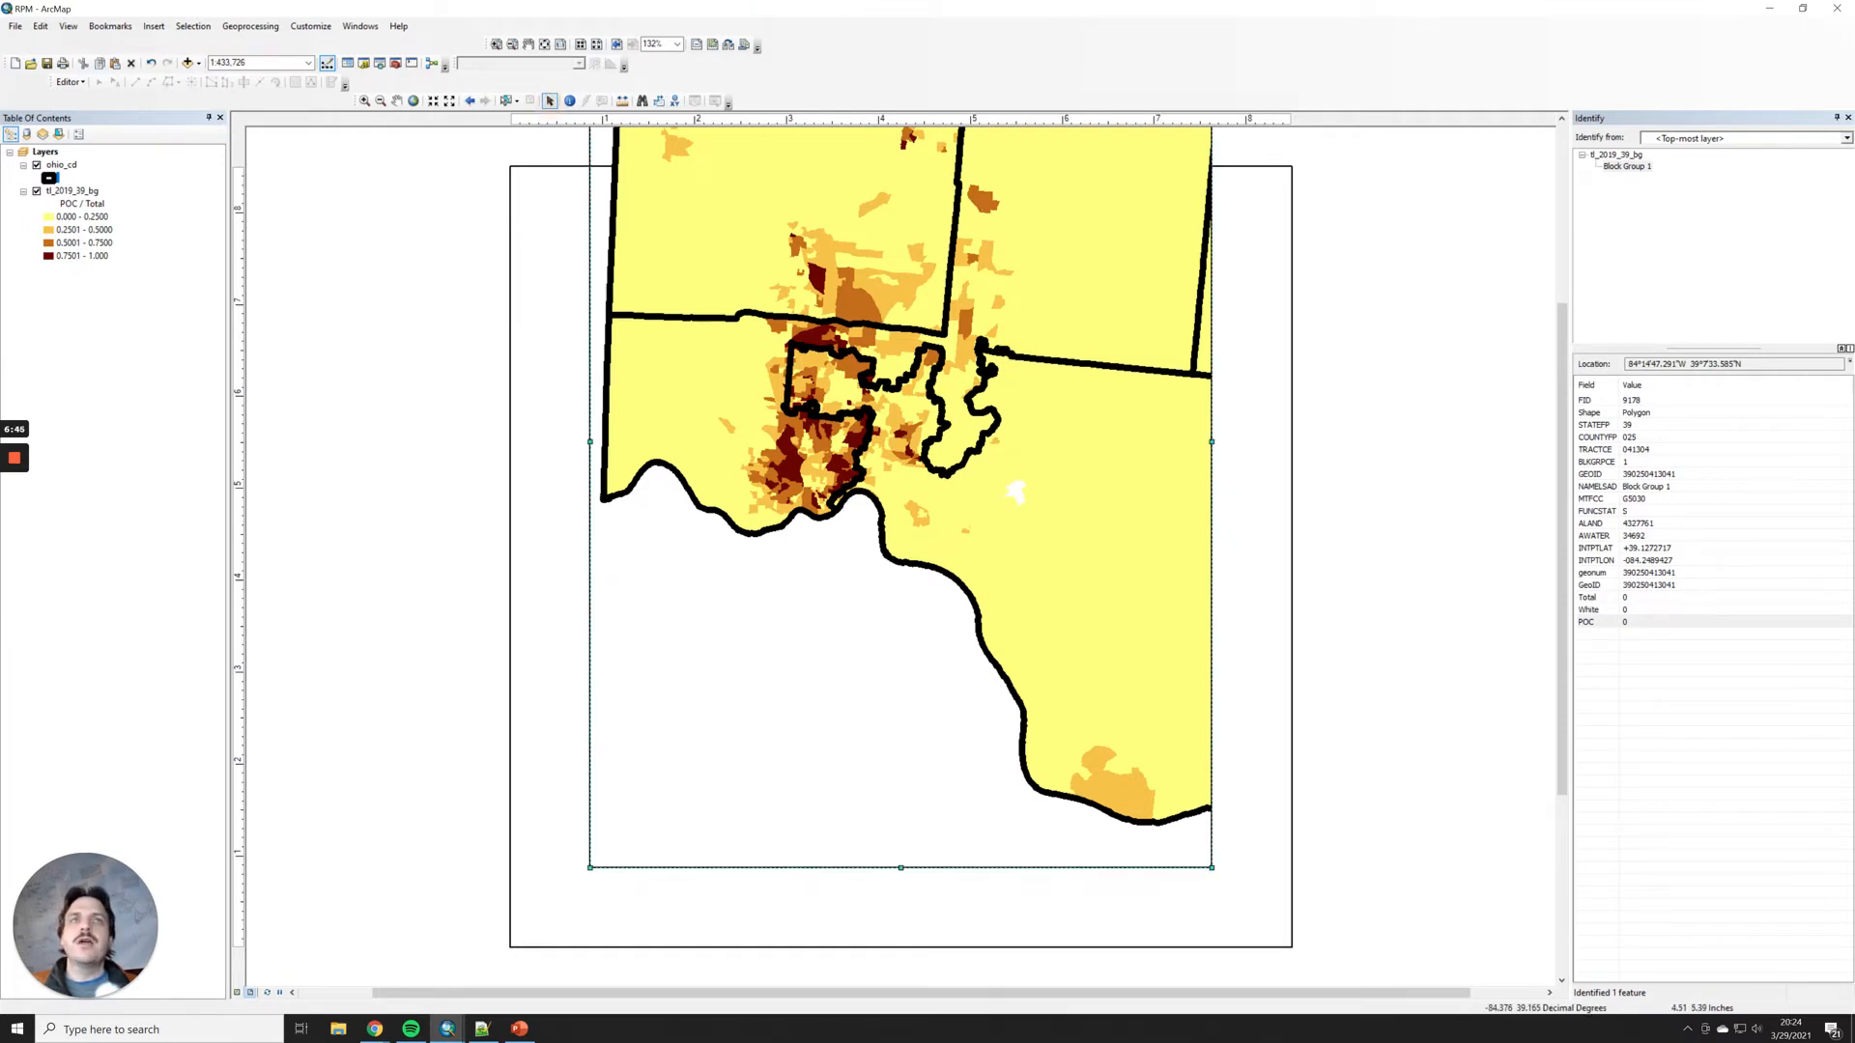
{"action": "left_click_drag", "start_coordinate": [1213, 441], "coordinate": [1293, 448]}
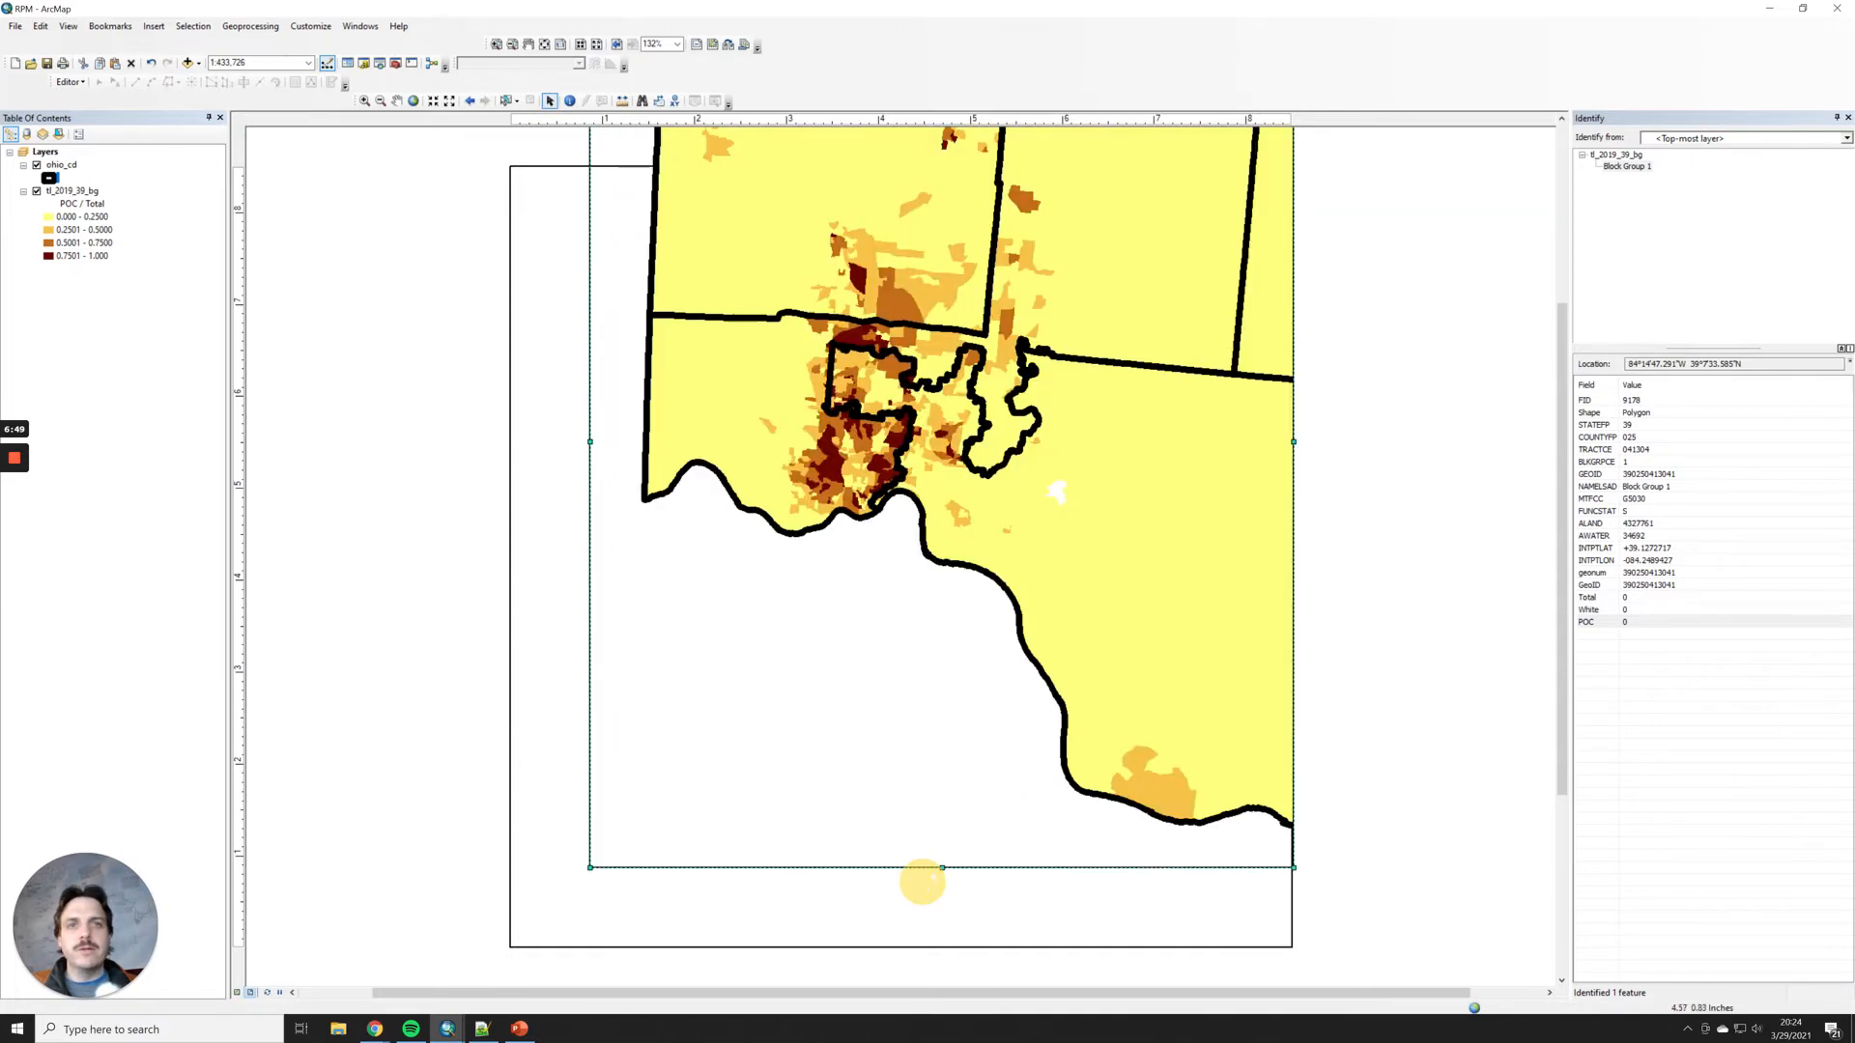
{"action": "left_click_drag", "start_coordinate": [942, 867], "coordinate": [940, 947]}
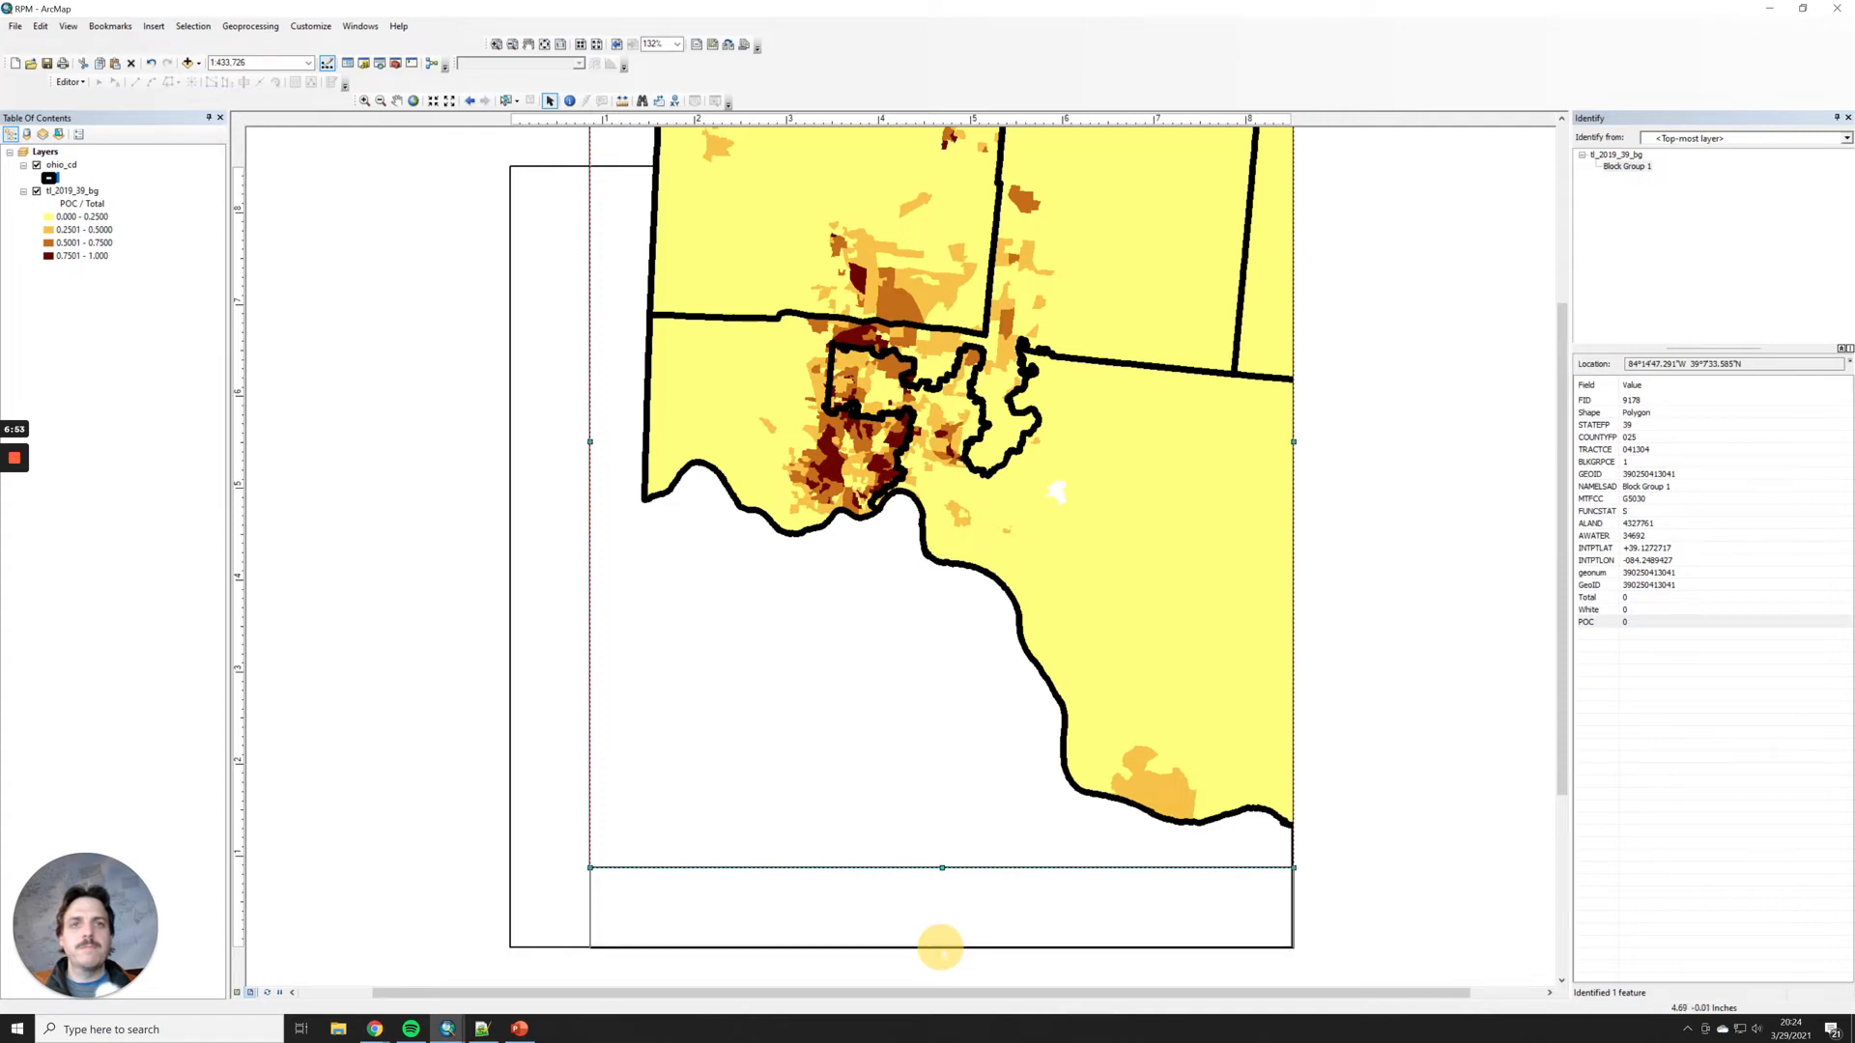
{"action": "left_click_drag", "start_coordinate": [591, 483], "coordinate": [506, 483]}
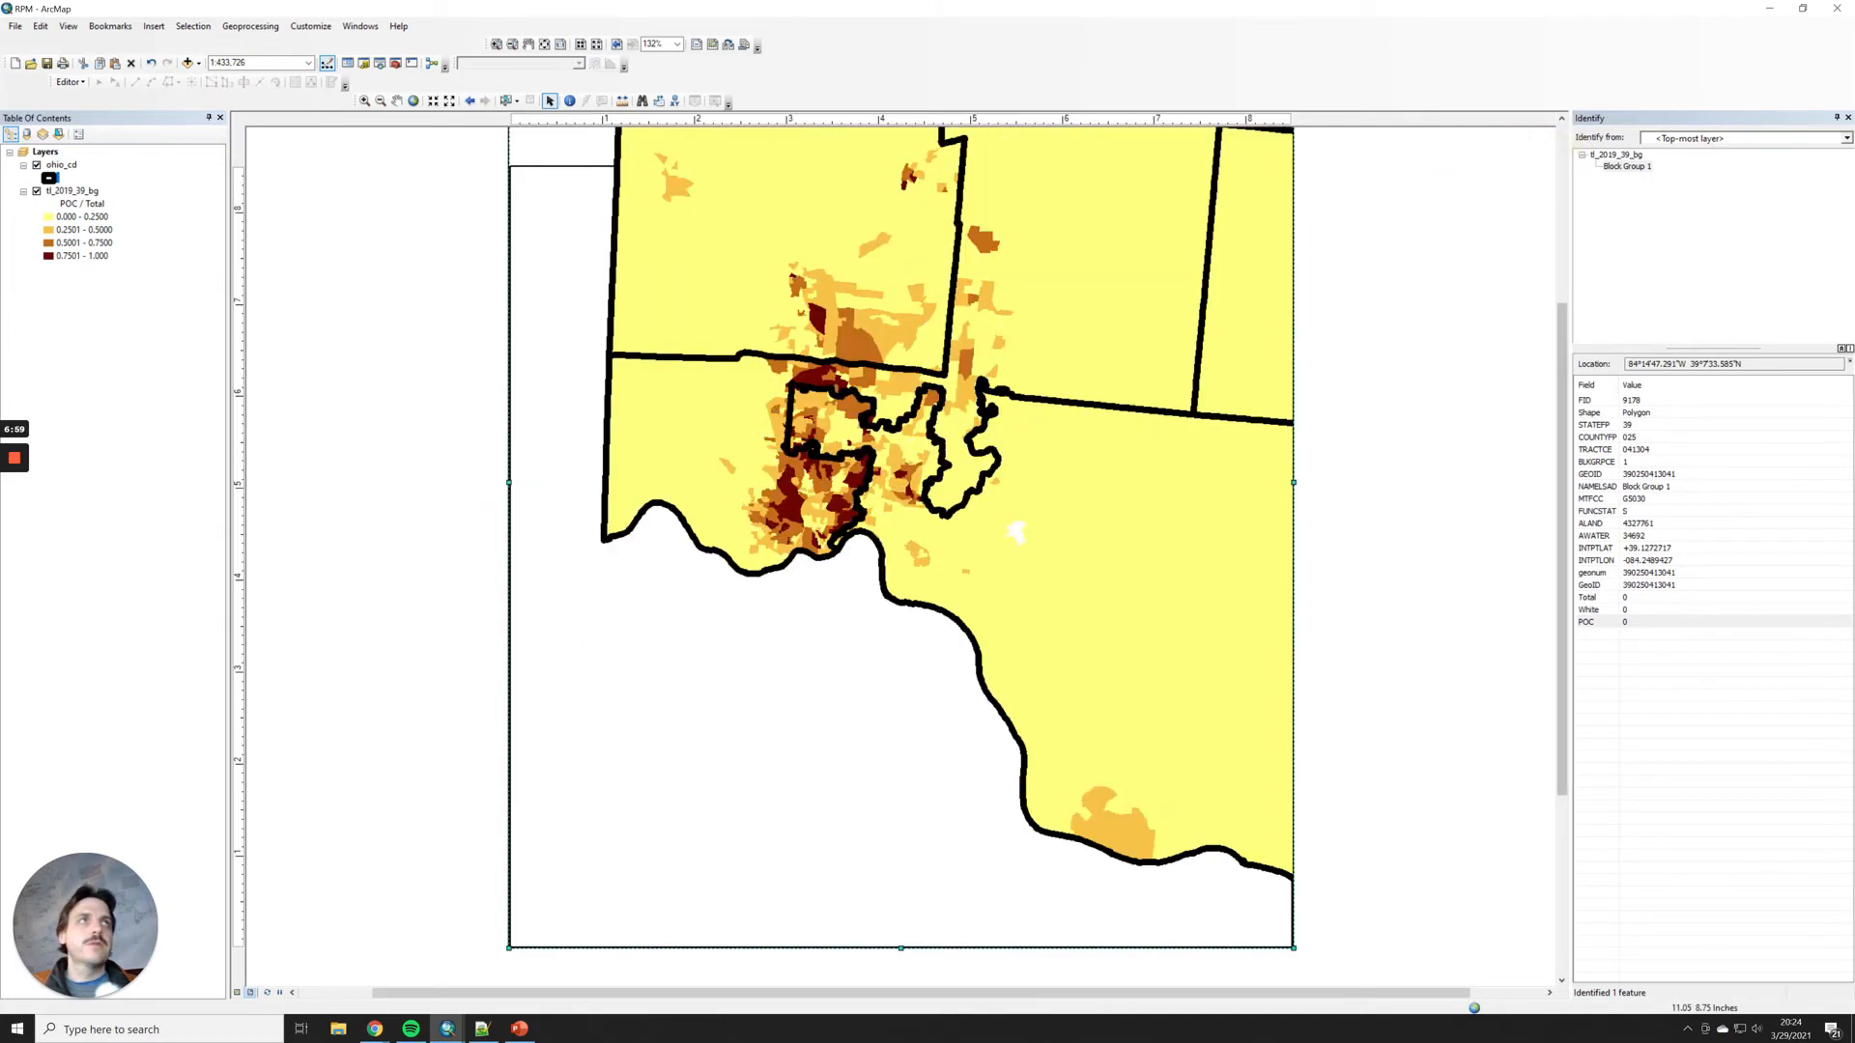
{"action": "left_click", "coordinate": [1559, 140]}
{"action": "left_click_drag", "start_coordinate": [900, 447], "coordinate": [870, 595]}
{"action": "left_click", "coordinate": [1557, 903]}
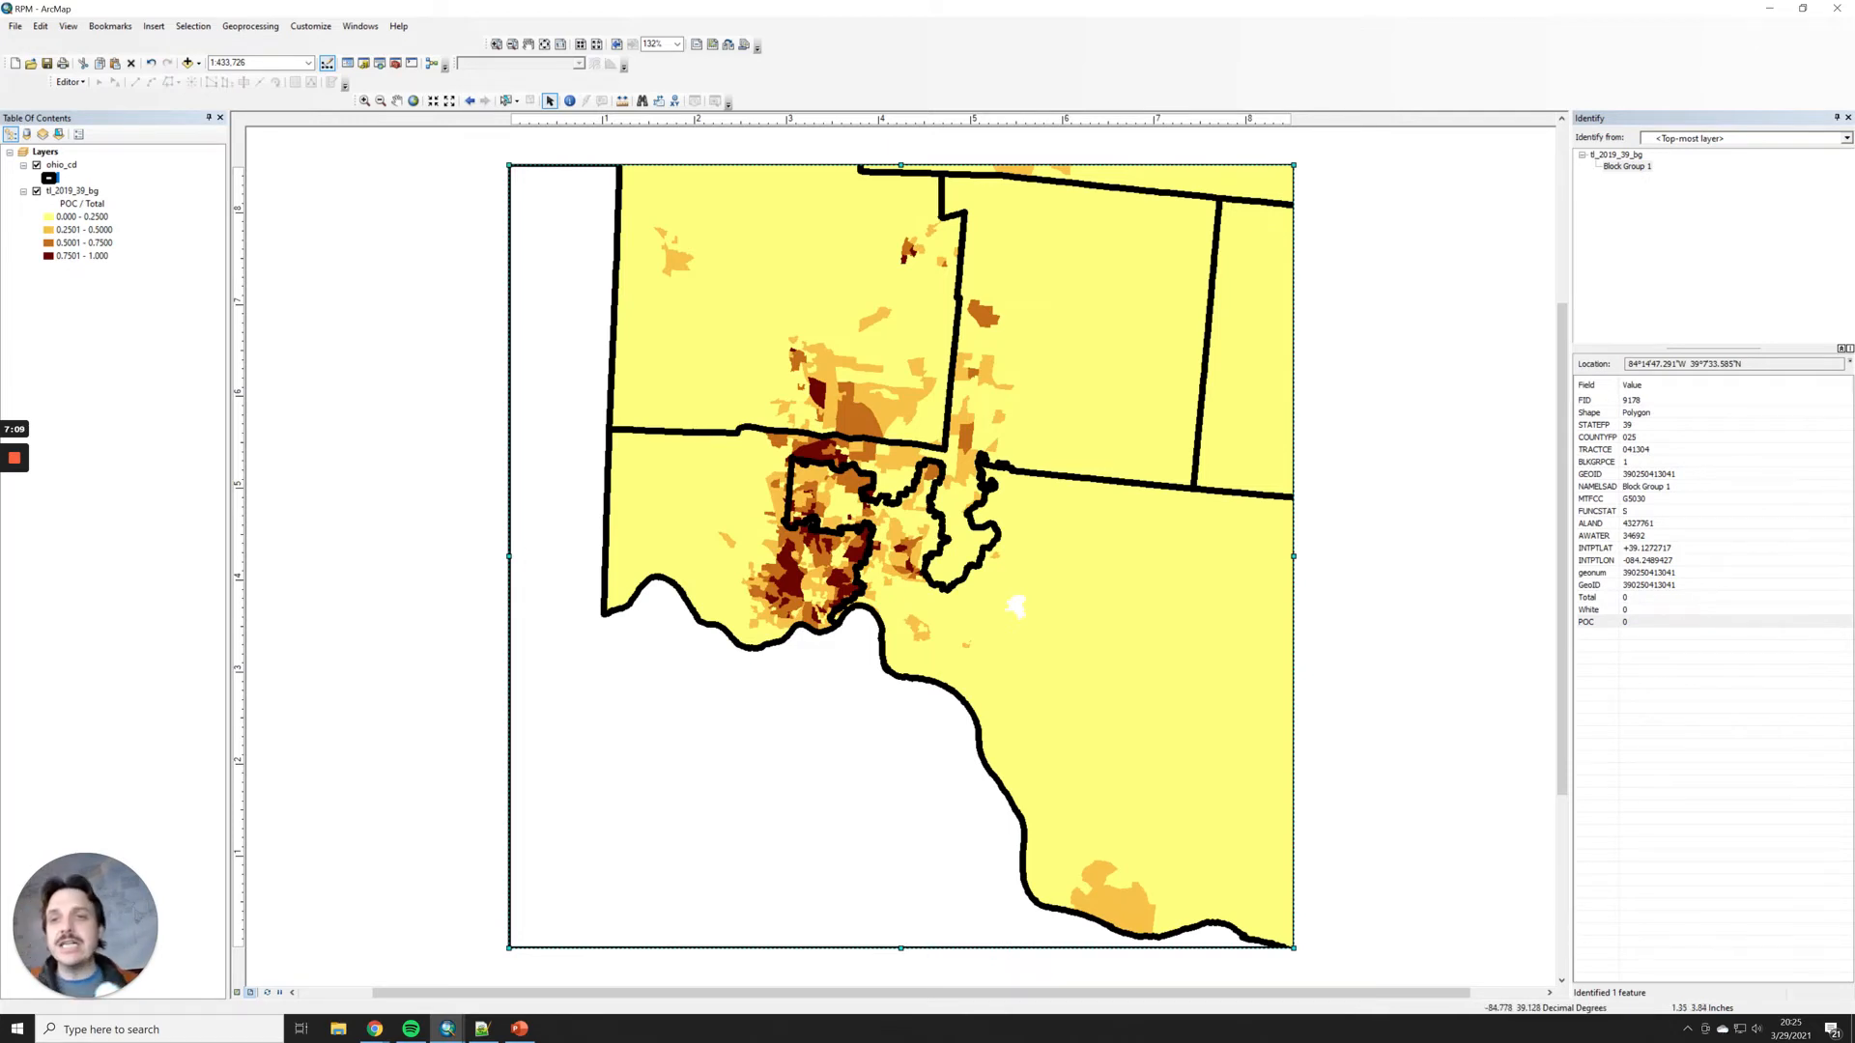
Step: Examine the district number labels in the FinalMap2 document and return to the RPM map
{"action": "left_click", "coordinate": [374, 1029]}
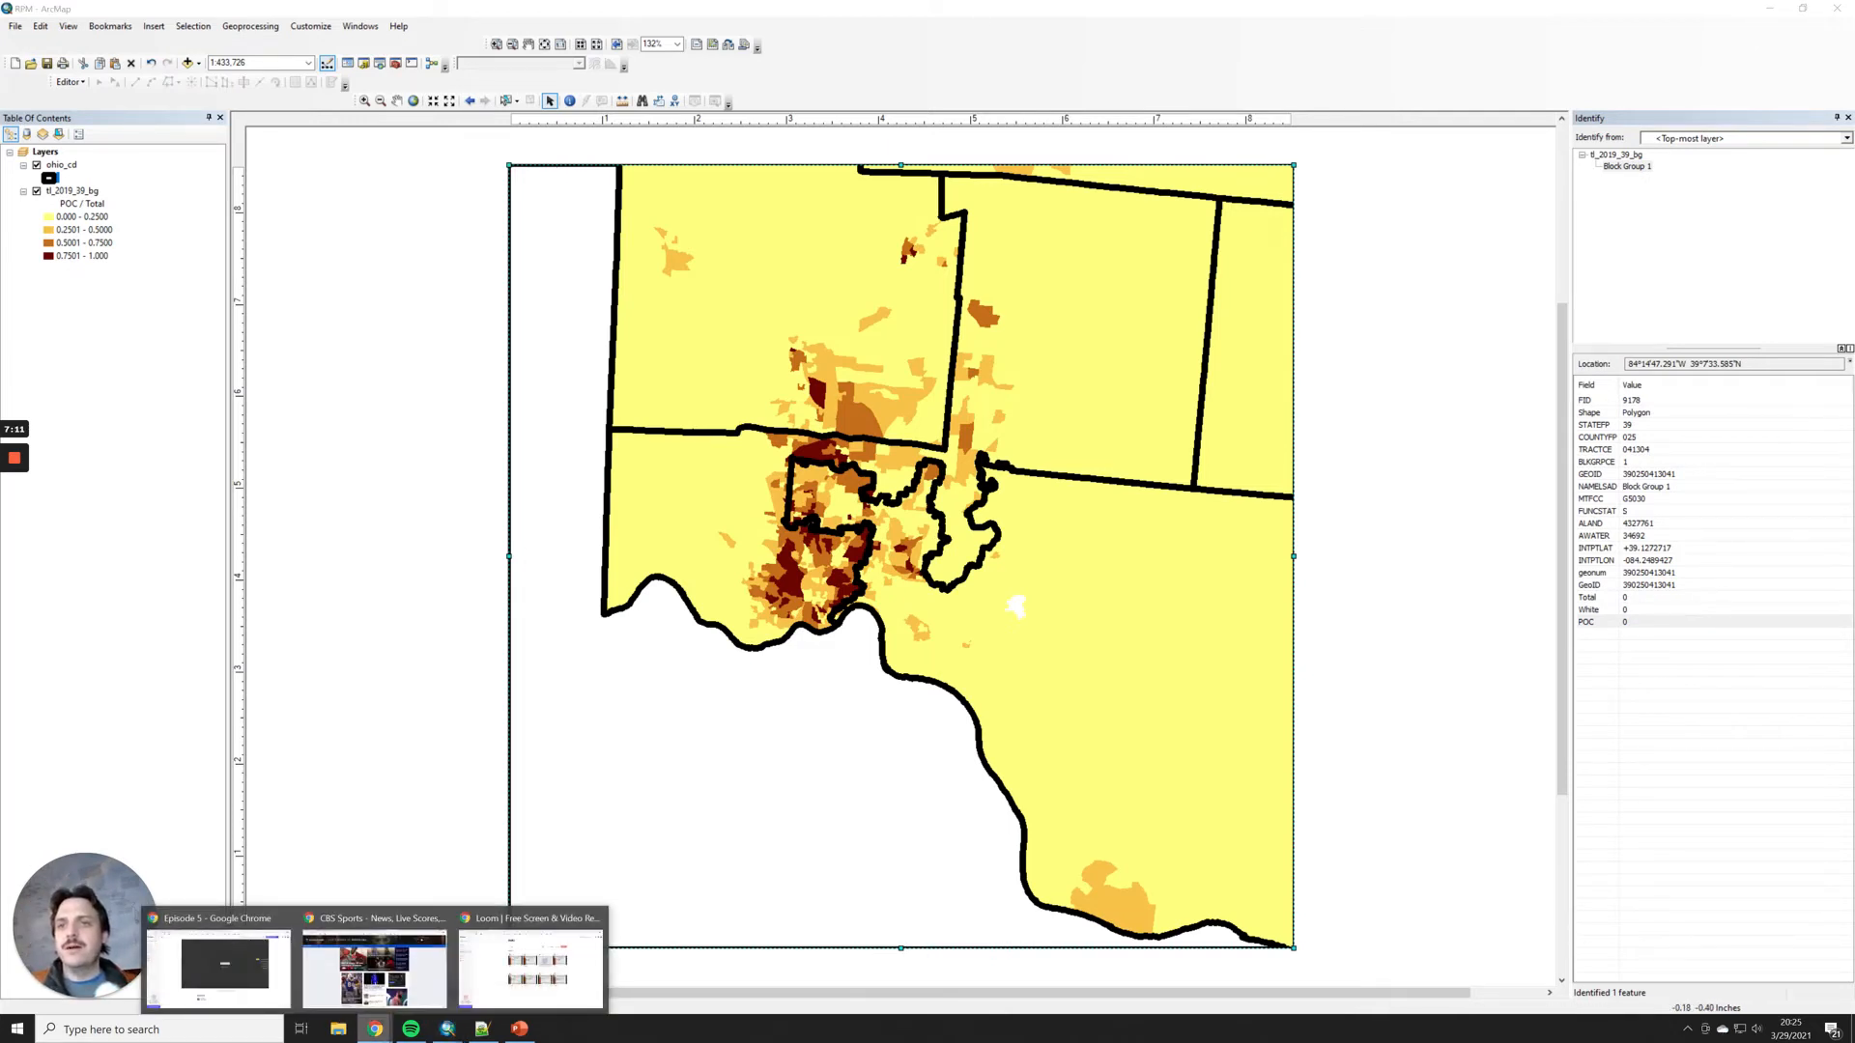
{"action": "mouse_move", "coordinate": [447, 1029]}
{"action": "left_click", "coordinate": [385, 966]}
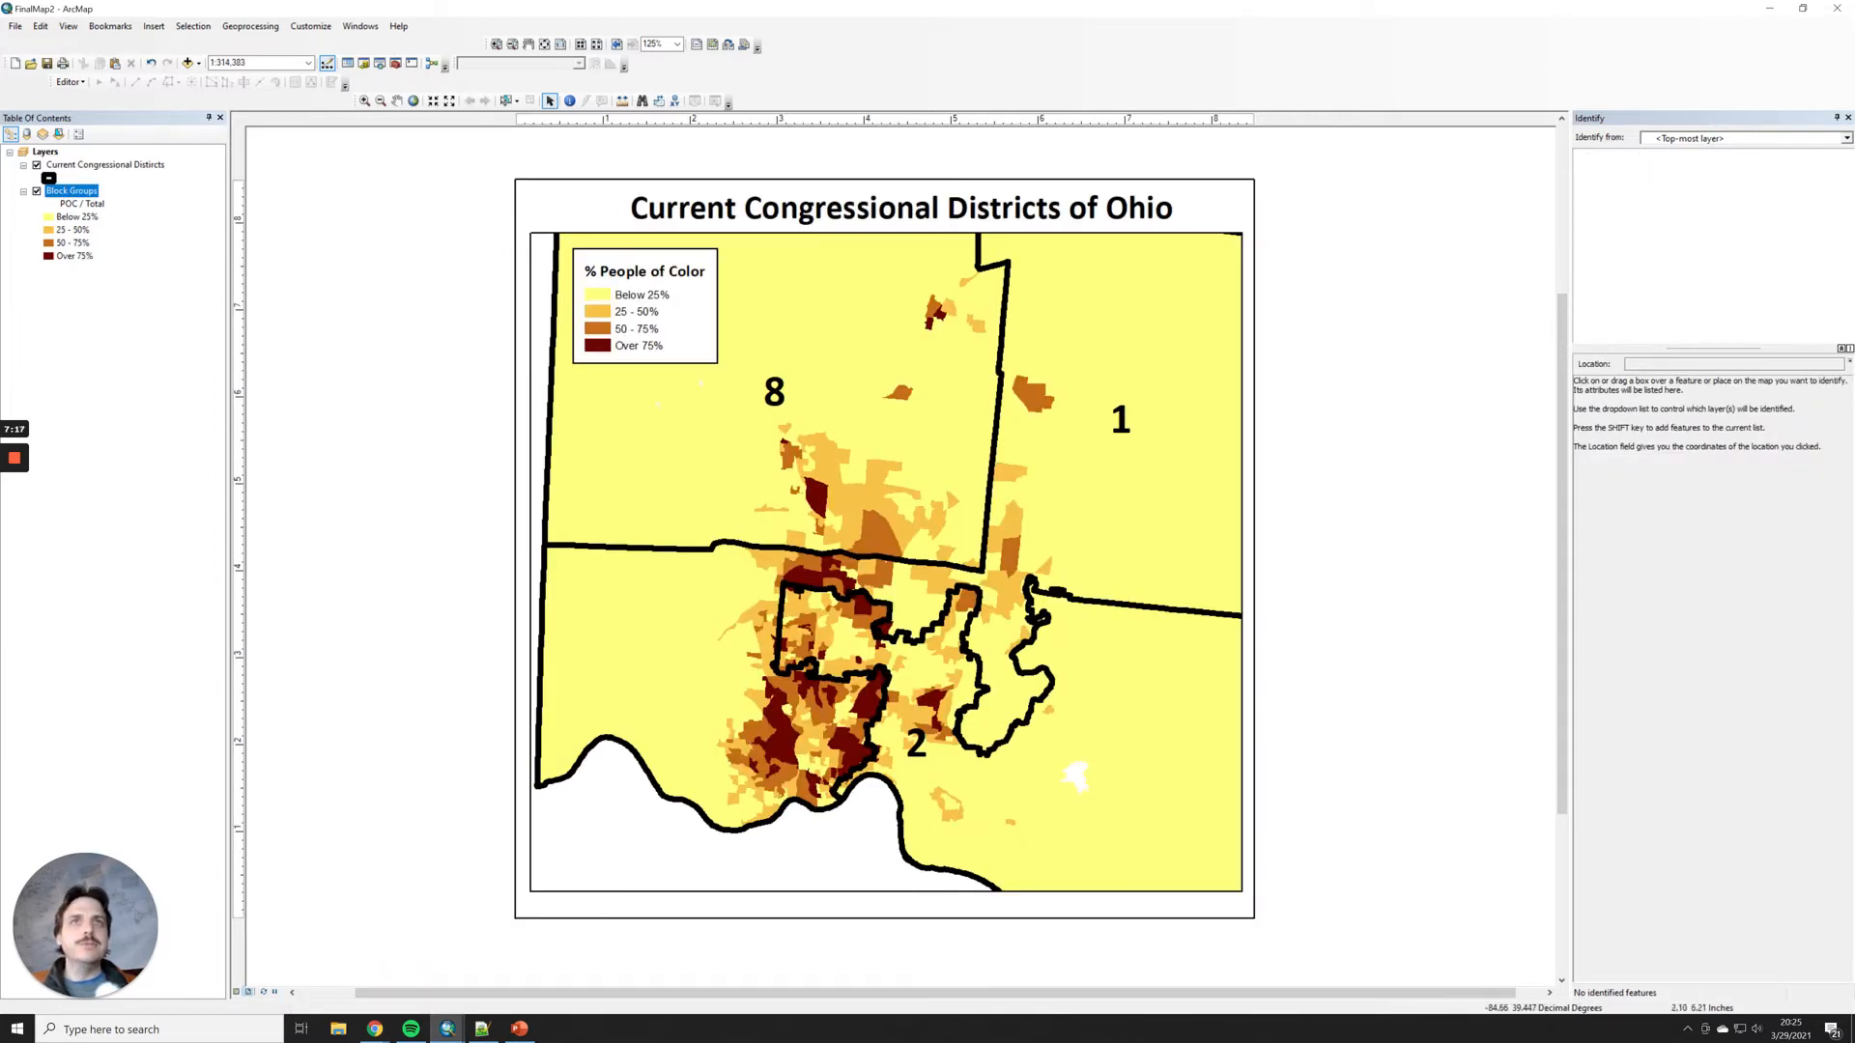
{"action": "mouse_move", "coordinate": [447, 1029]}
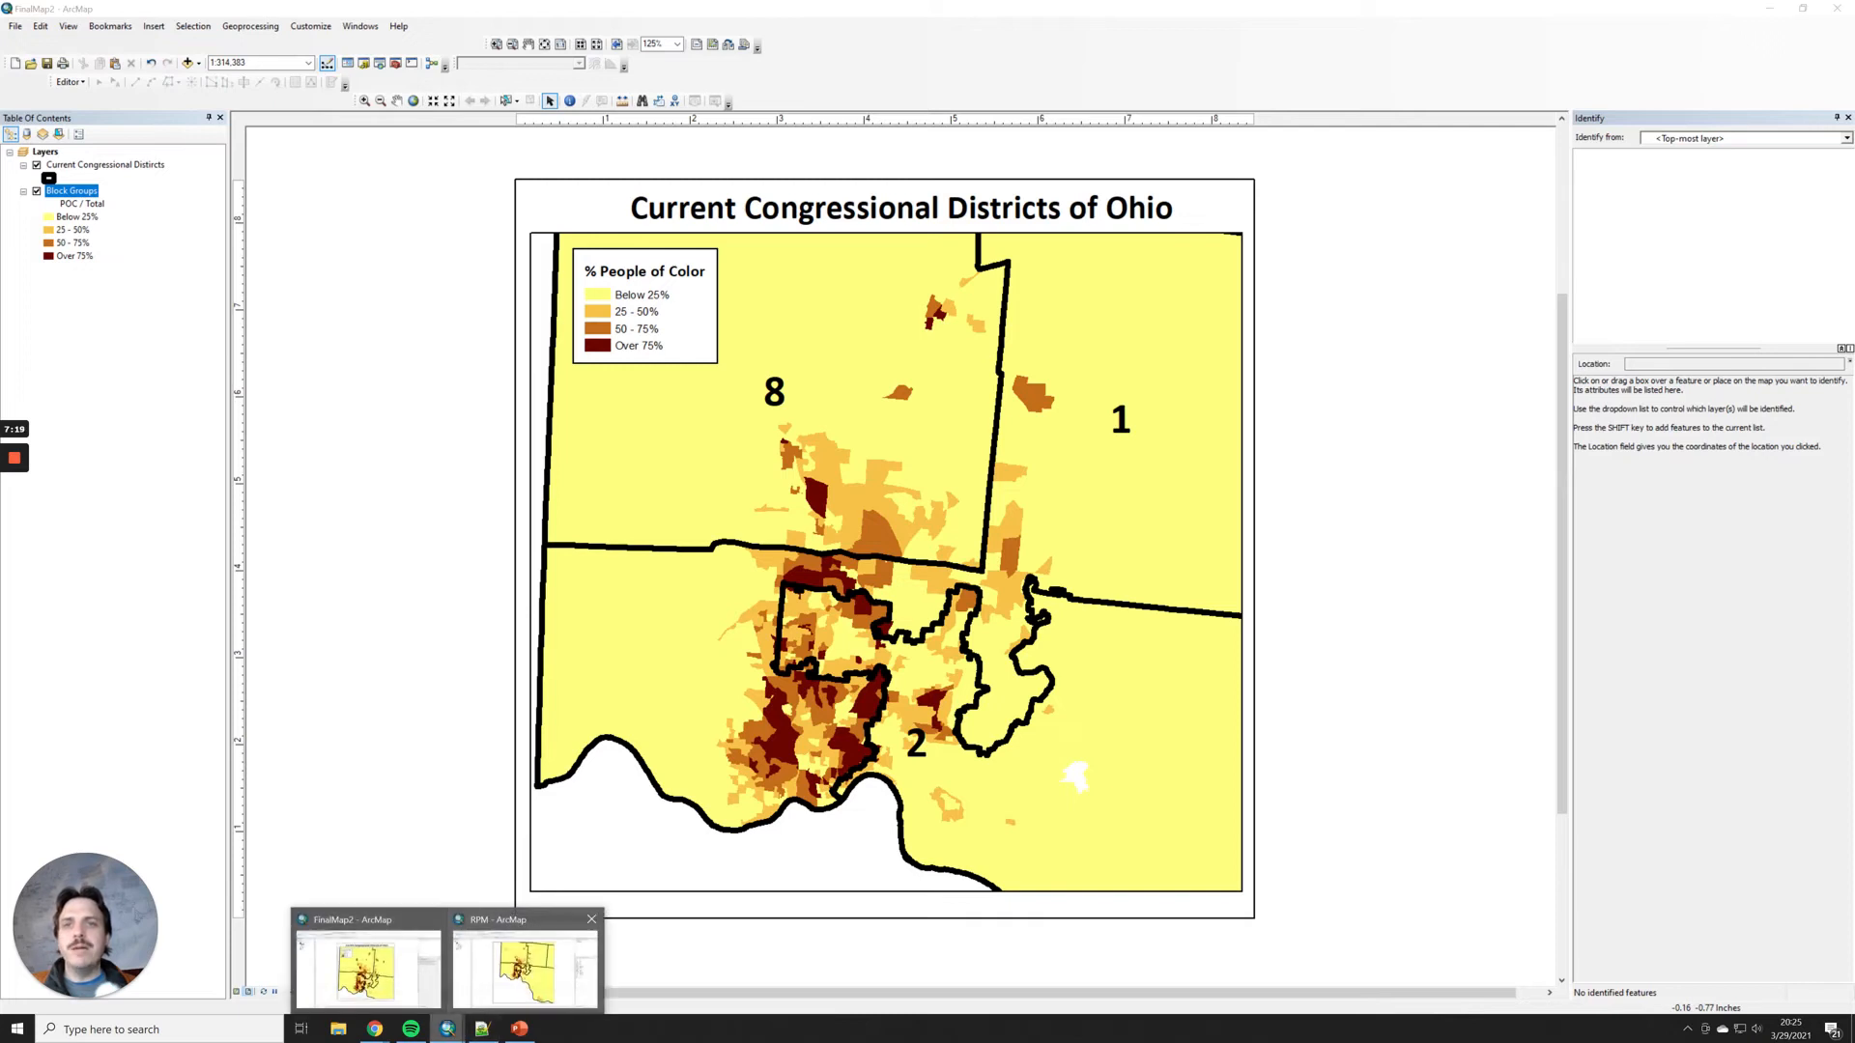
{"action": "left_click", "coordinate": [524, 961]}
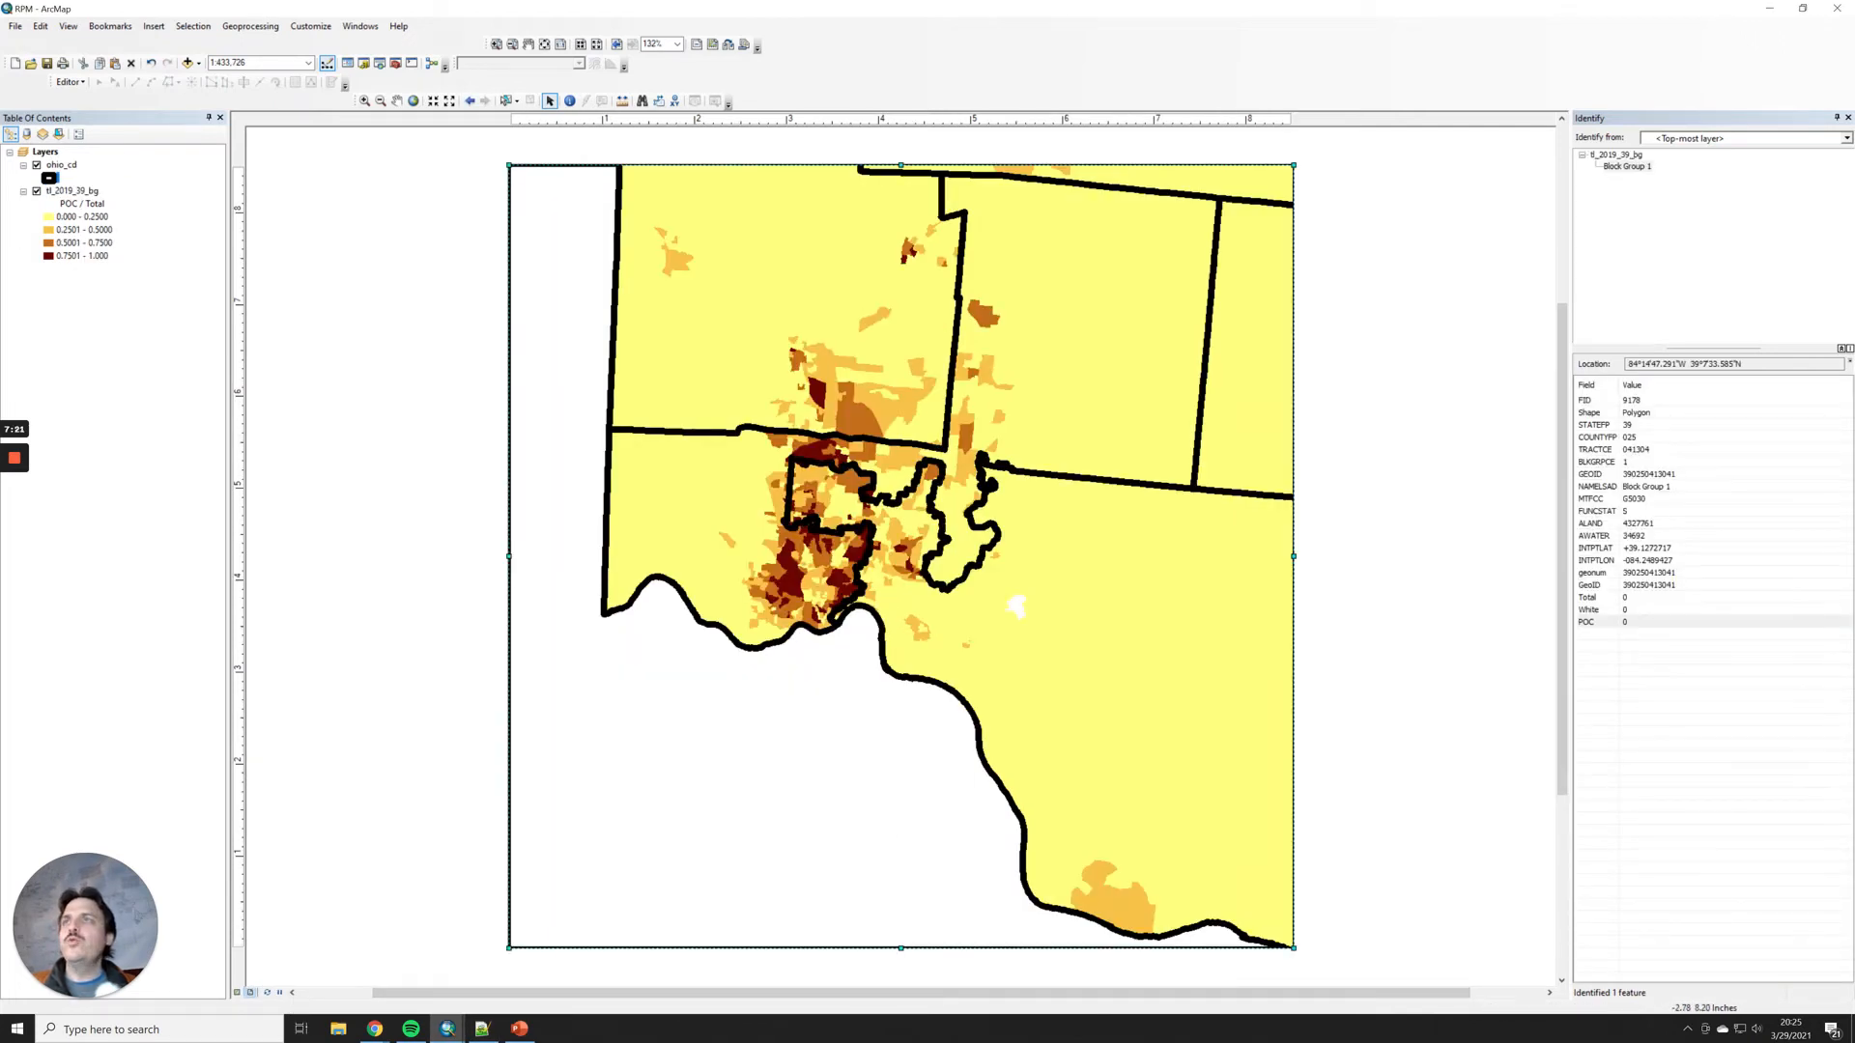
Step: Turn on feature labels for the ohio_cd layer
{"action": "right_click", "coordinate": [62, 165]}
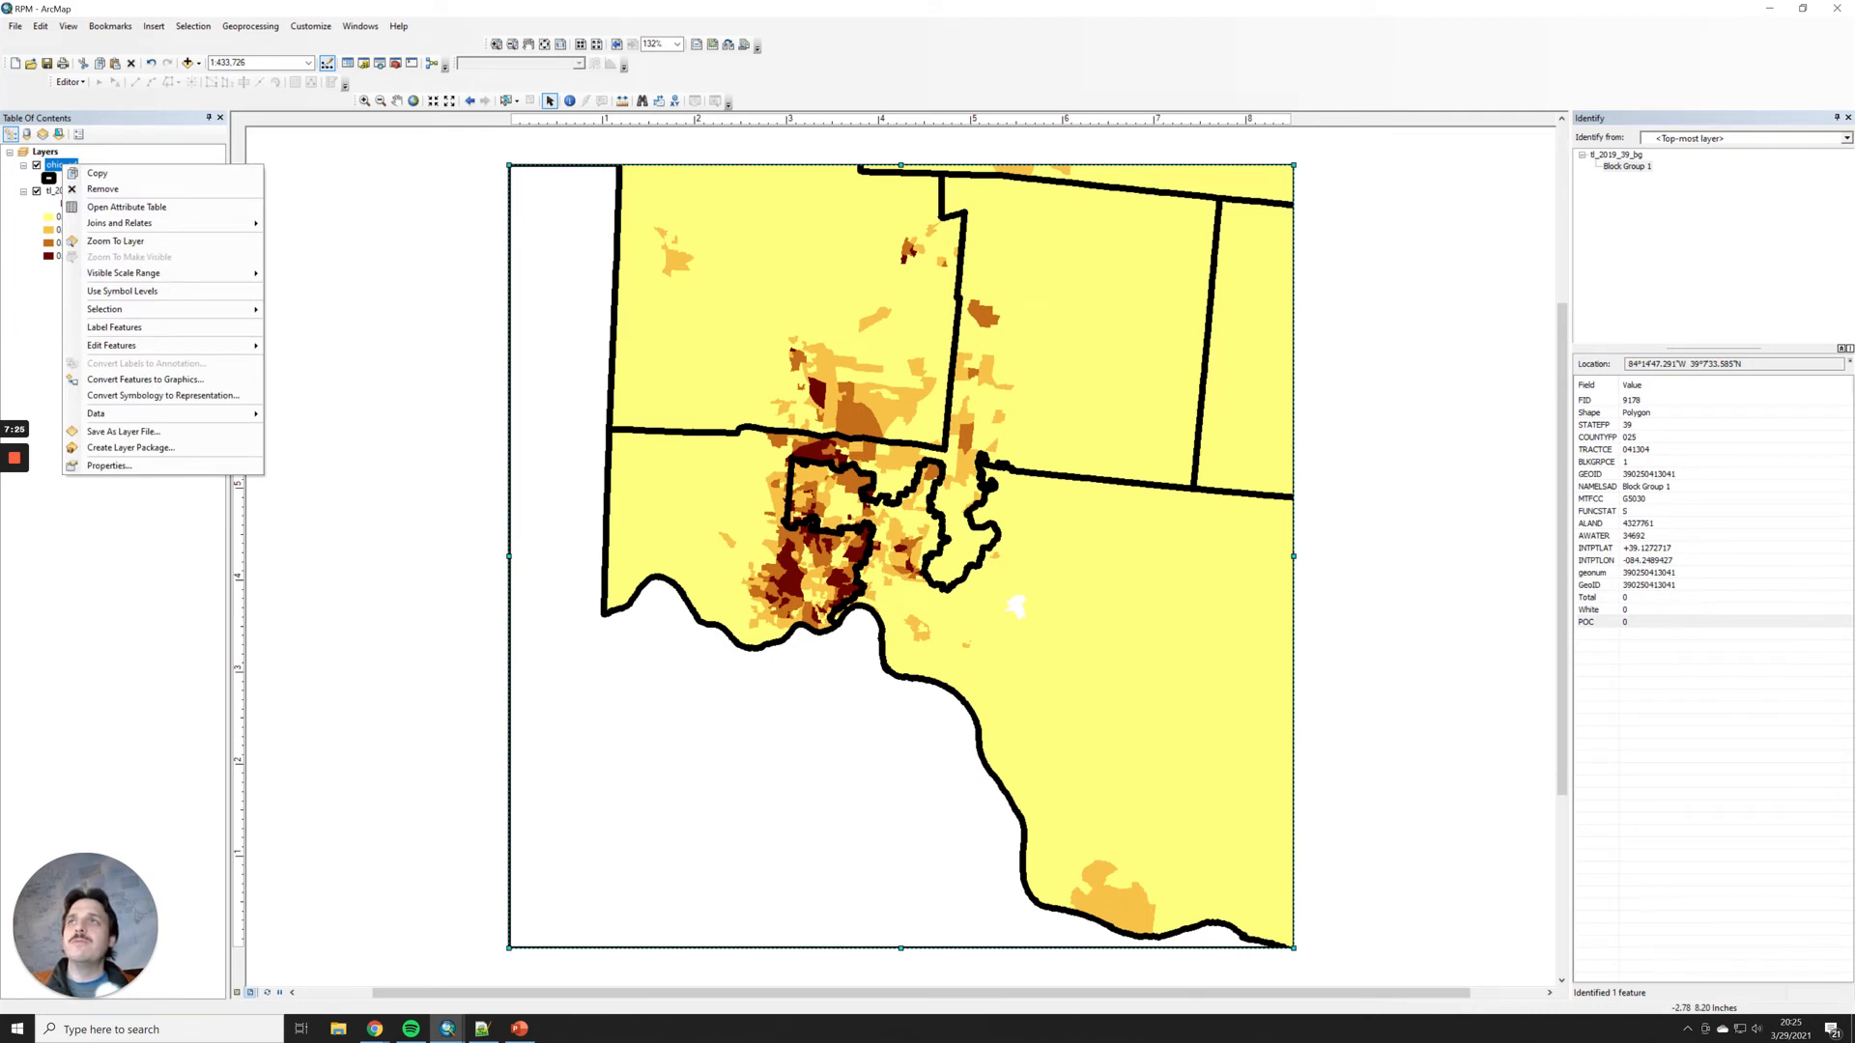
{"action": "left_click", "coordinate": [114, 327]}
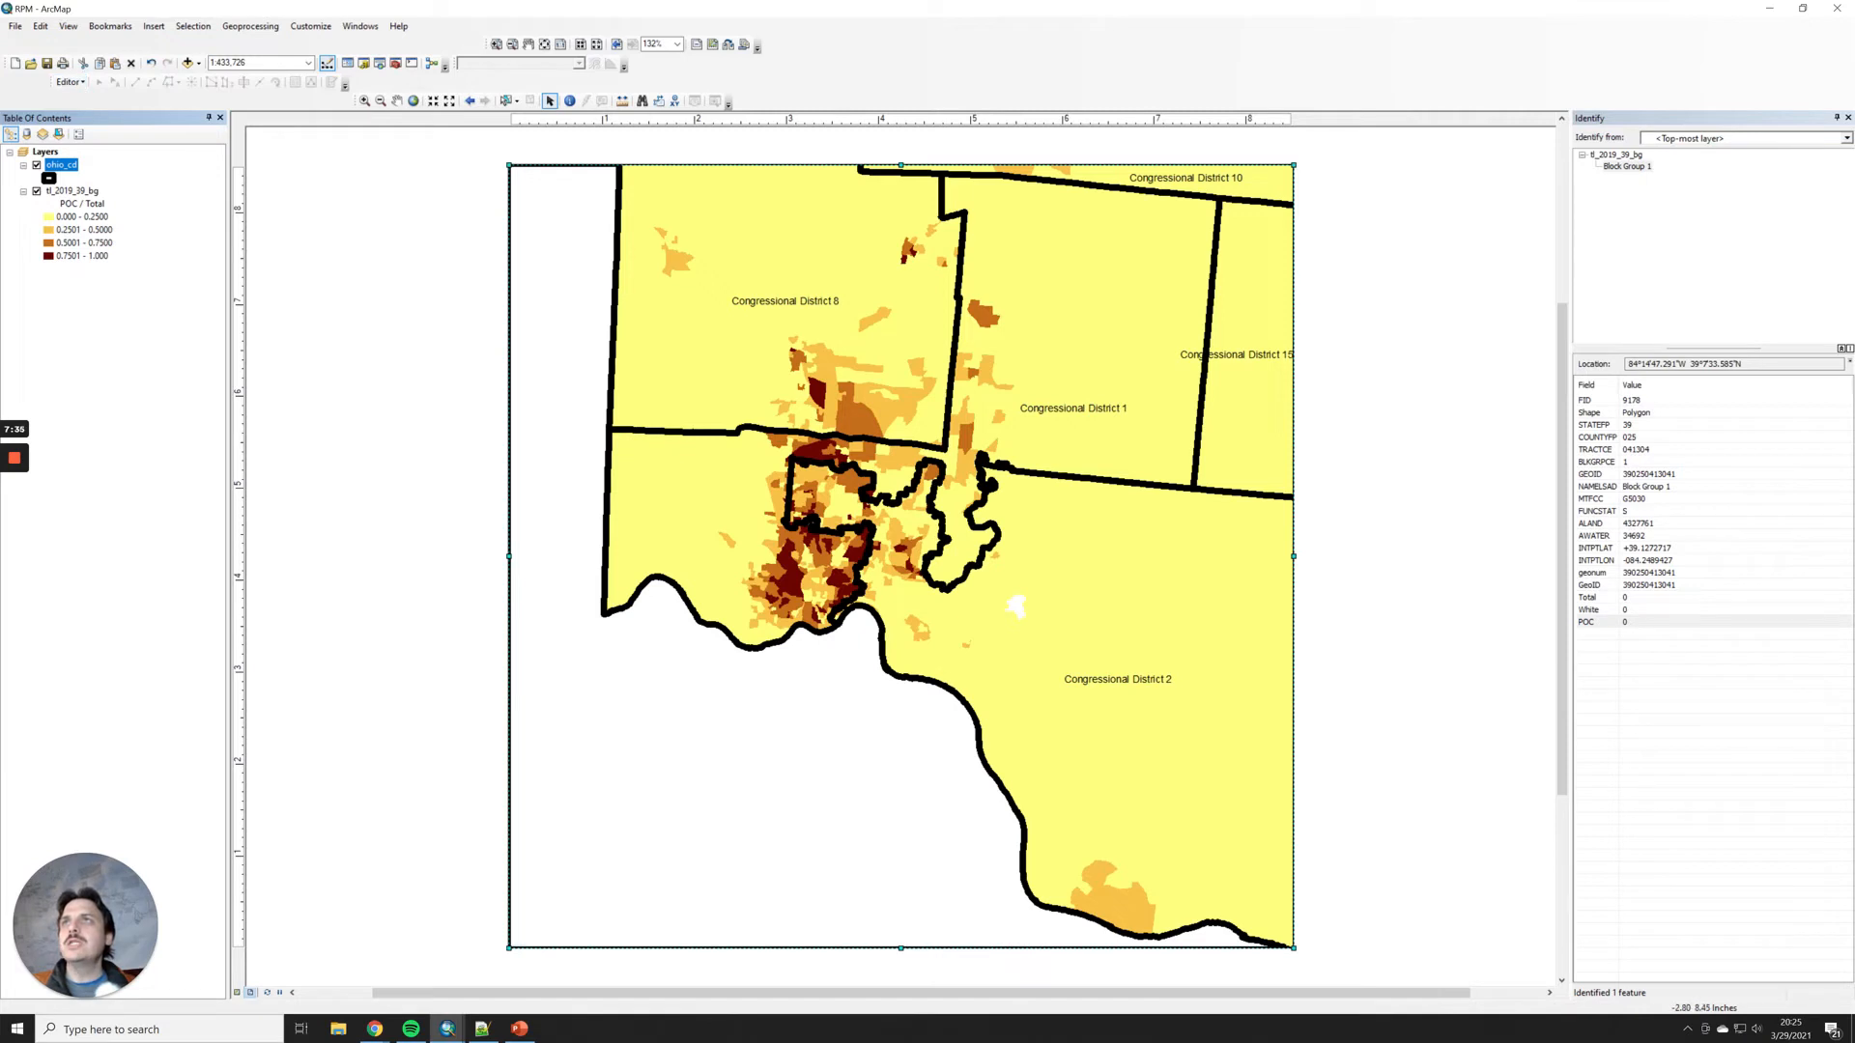
{"action": "double_click", "coordinate": [61, 164]}
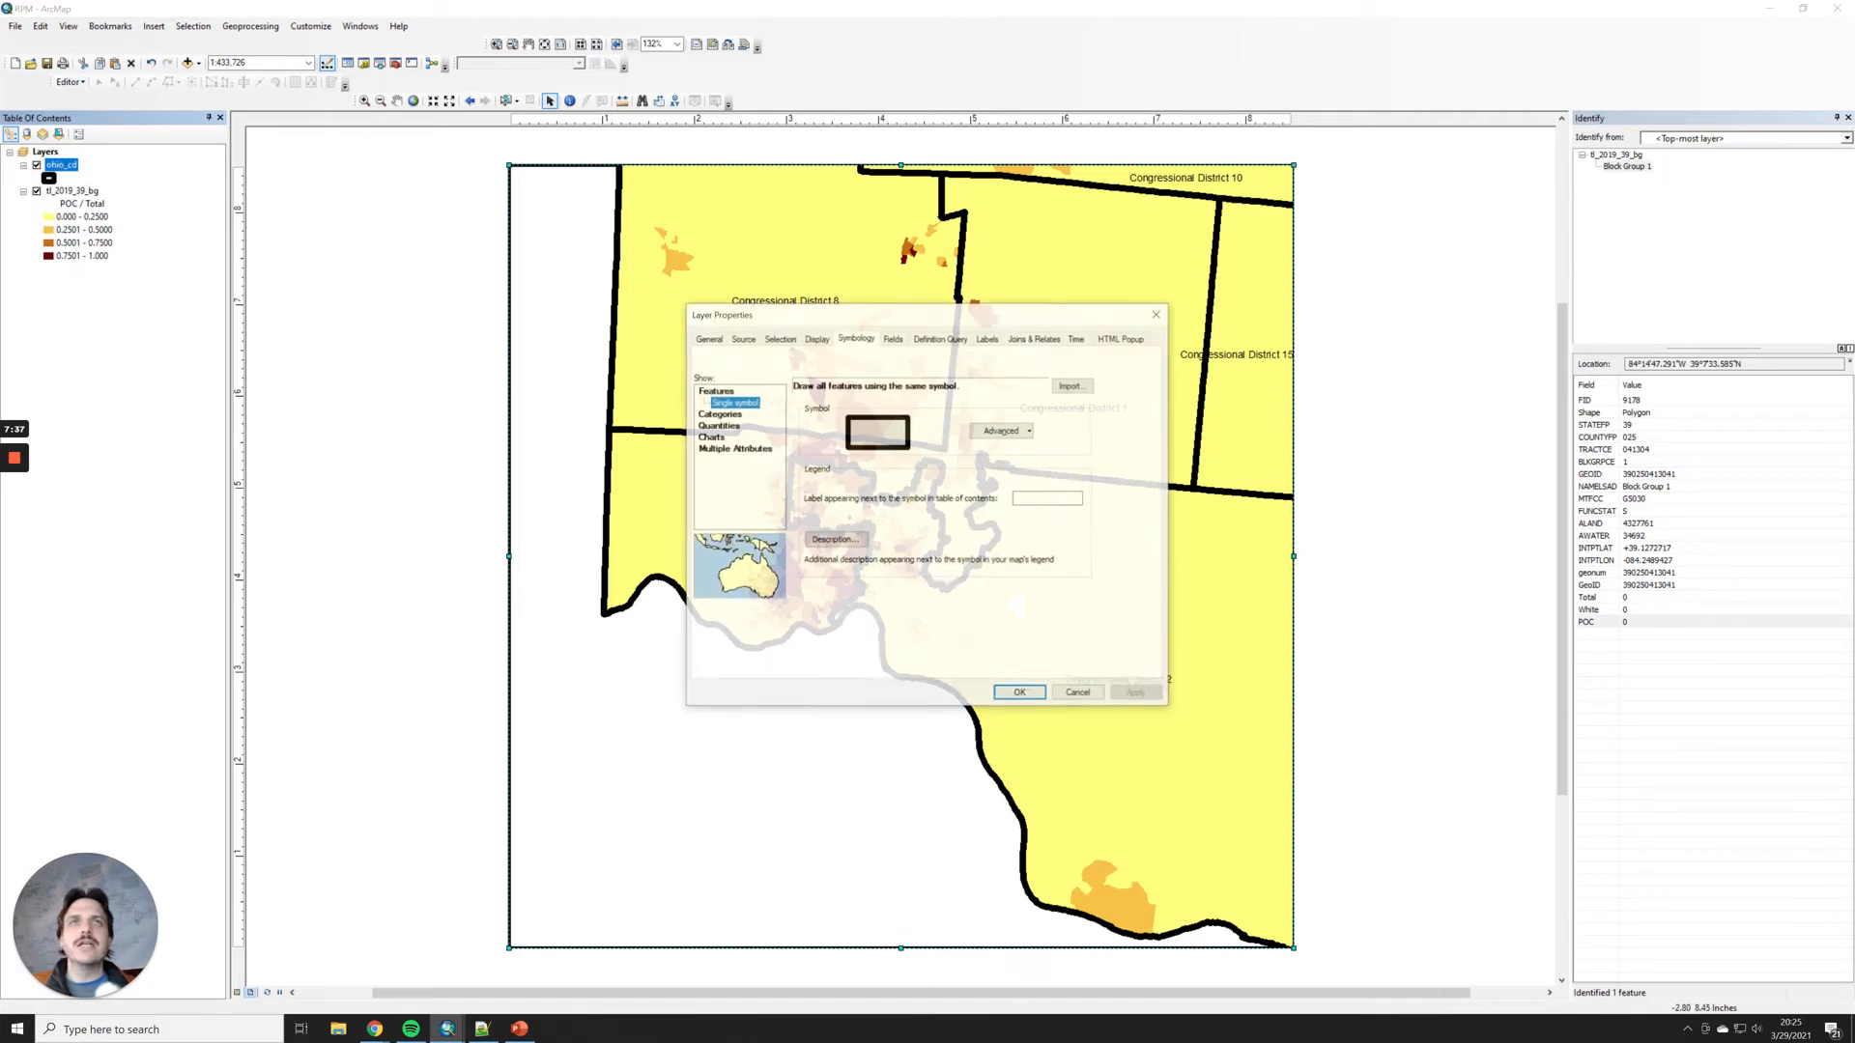
{"action": "left_click", "coordinate": [988, 338]}
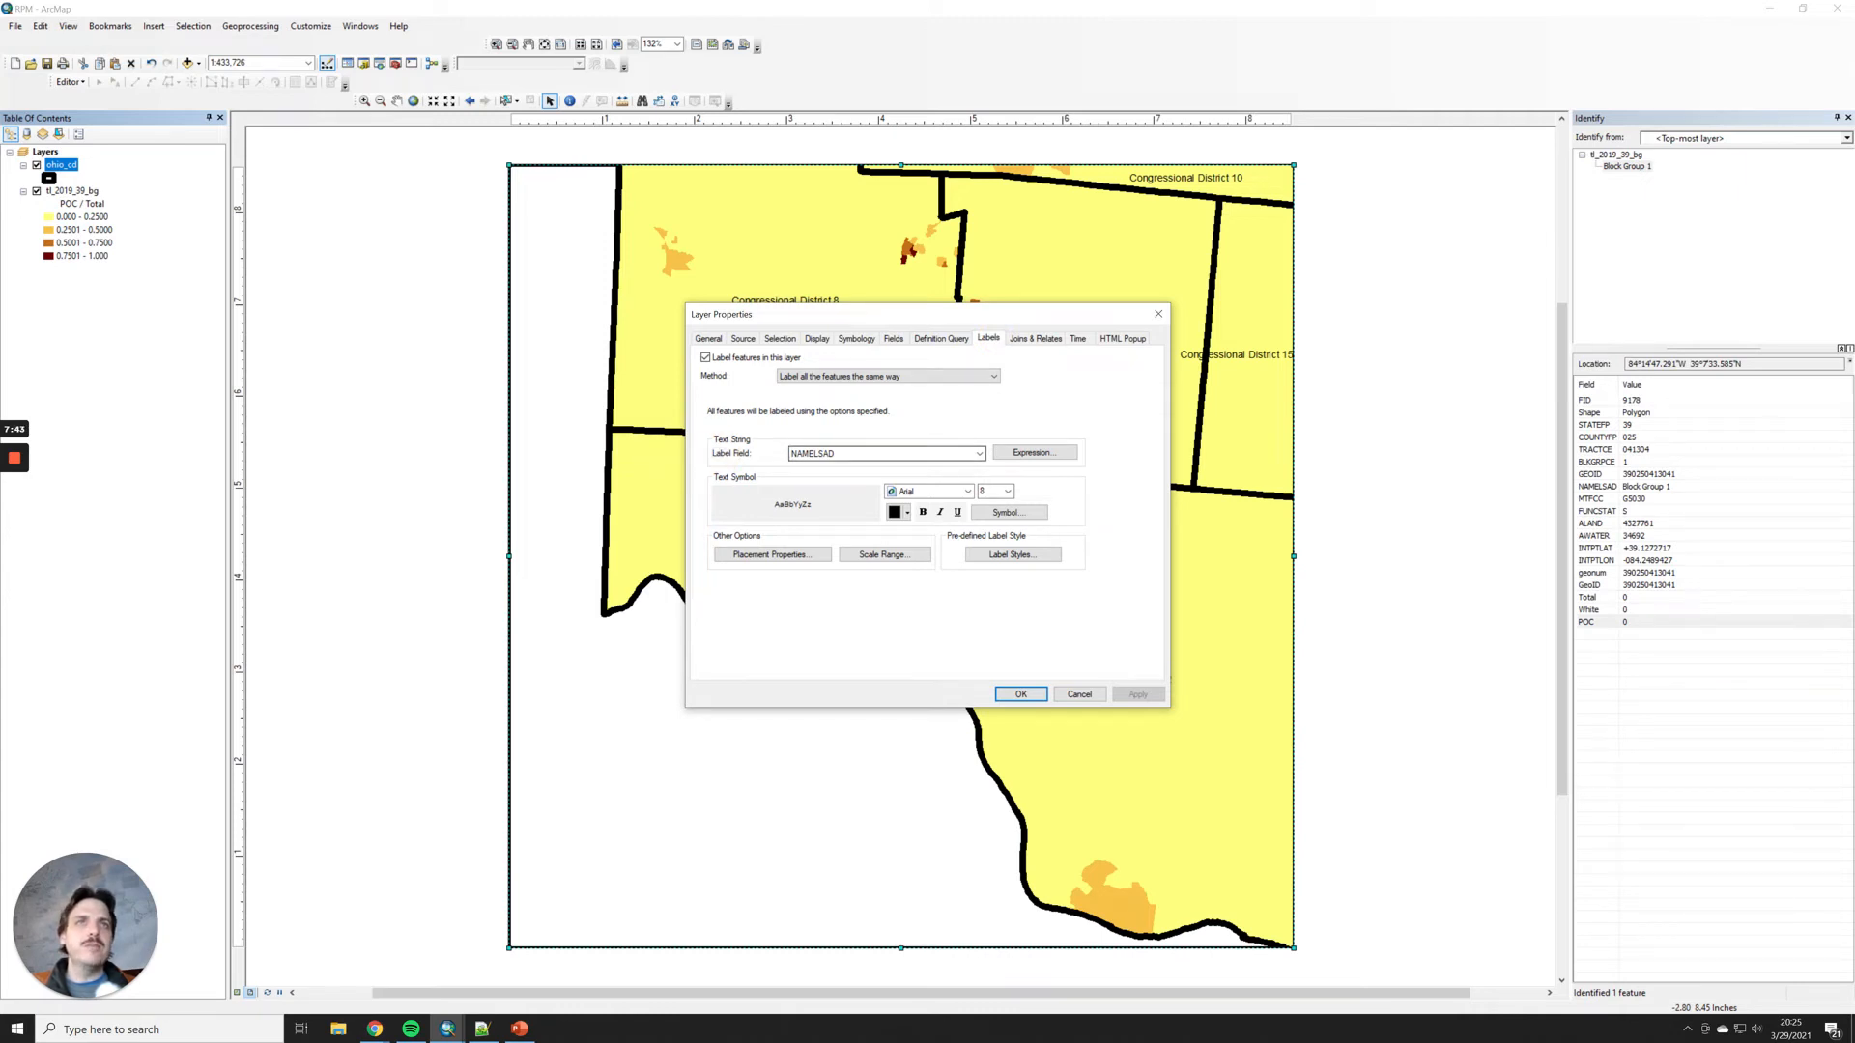
{"action": "left_click", "coordinate": [979, 453]}
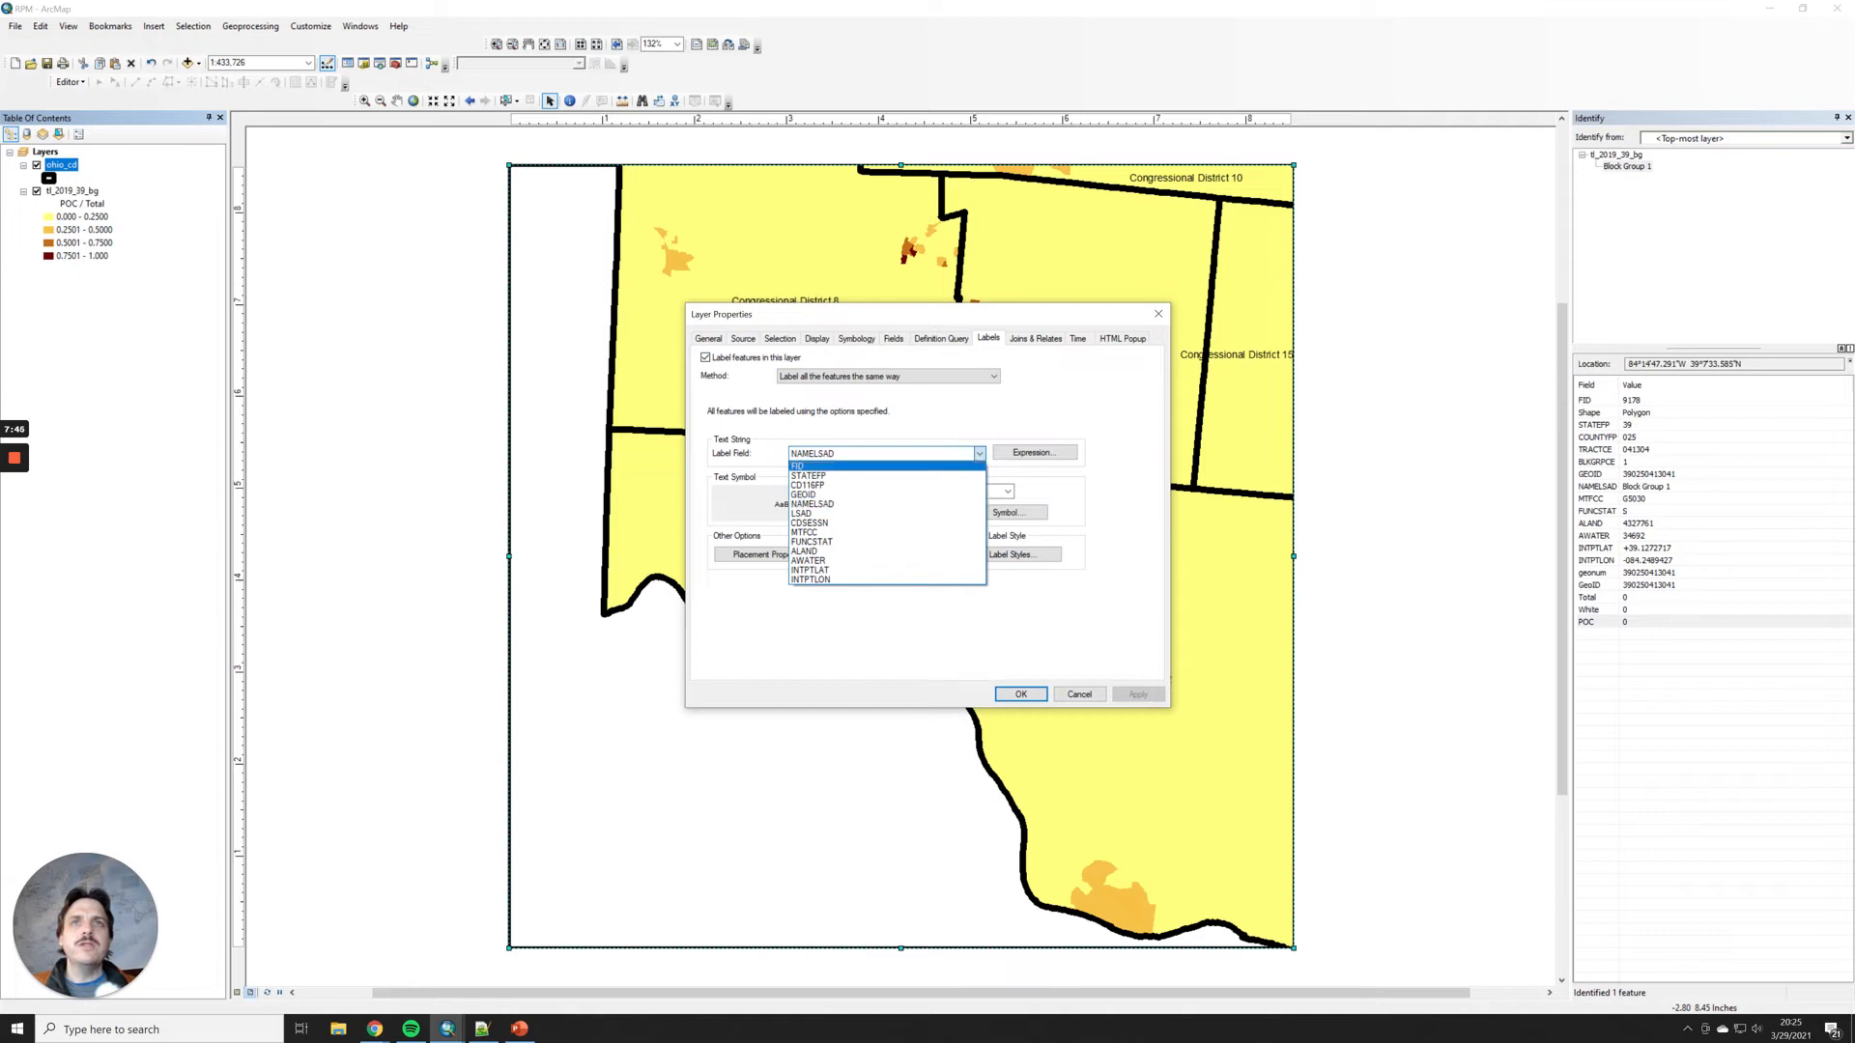
{"action": "left_click", "coordinate": [807, 485]}
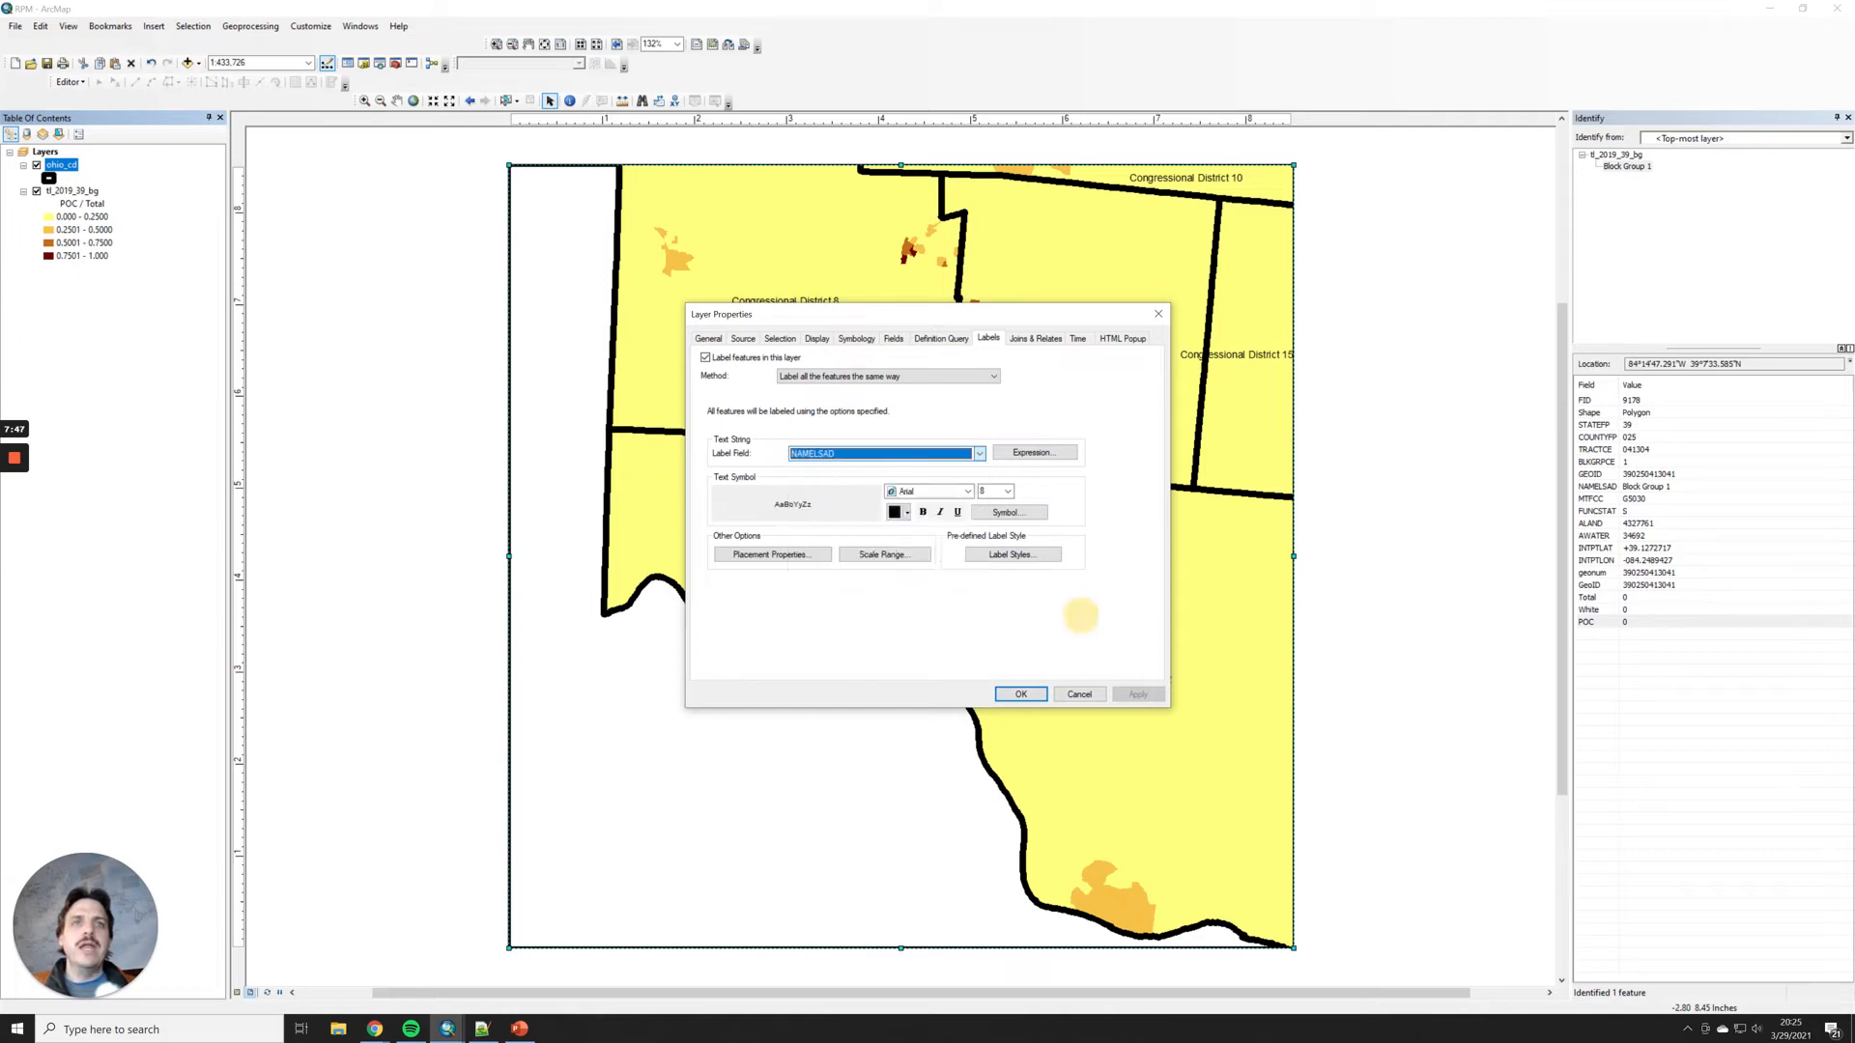
{"action": "left_click", "coordinate": [1079, 694]}
Step: Examine the NAMELSAD and CD116FP columns in the ohio_cd attribute table, and close the table
{"action": "right_click", "coordinate": [61, 164]}
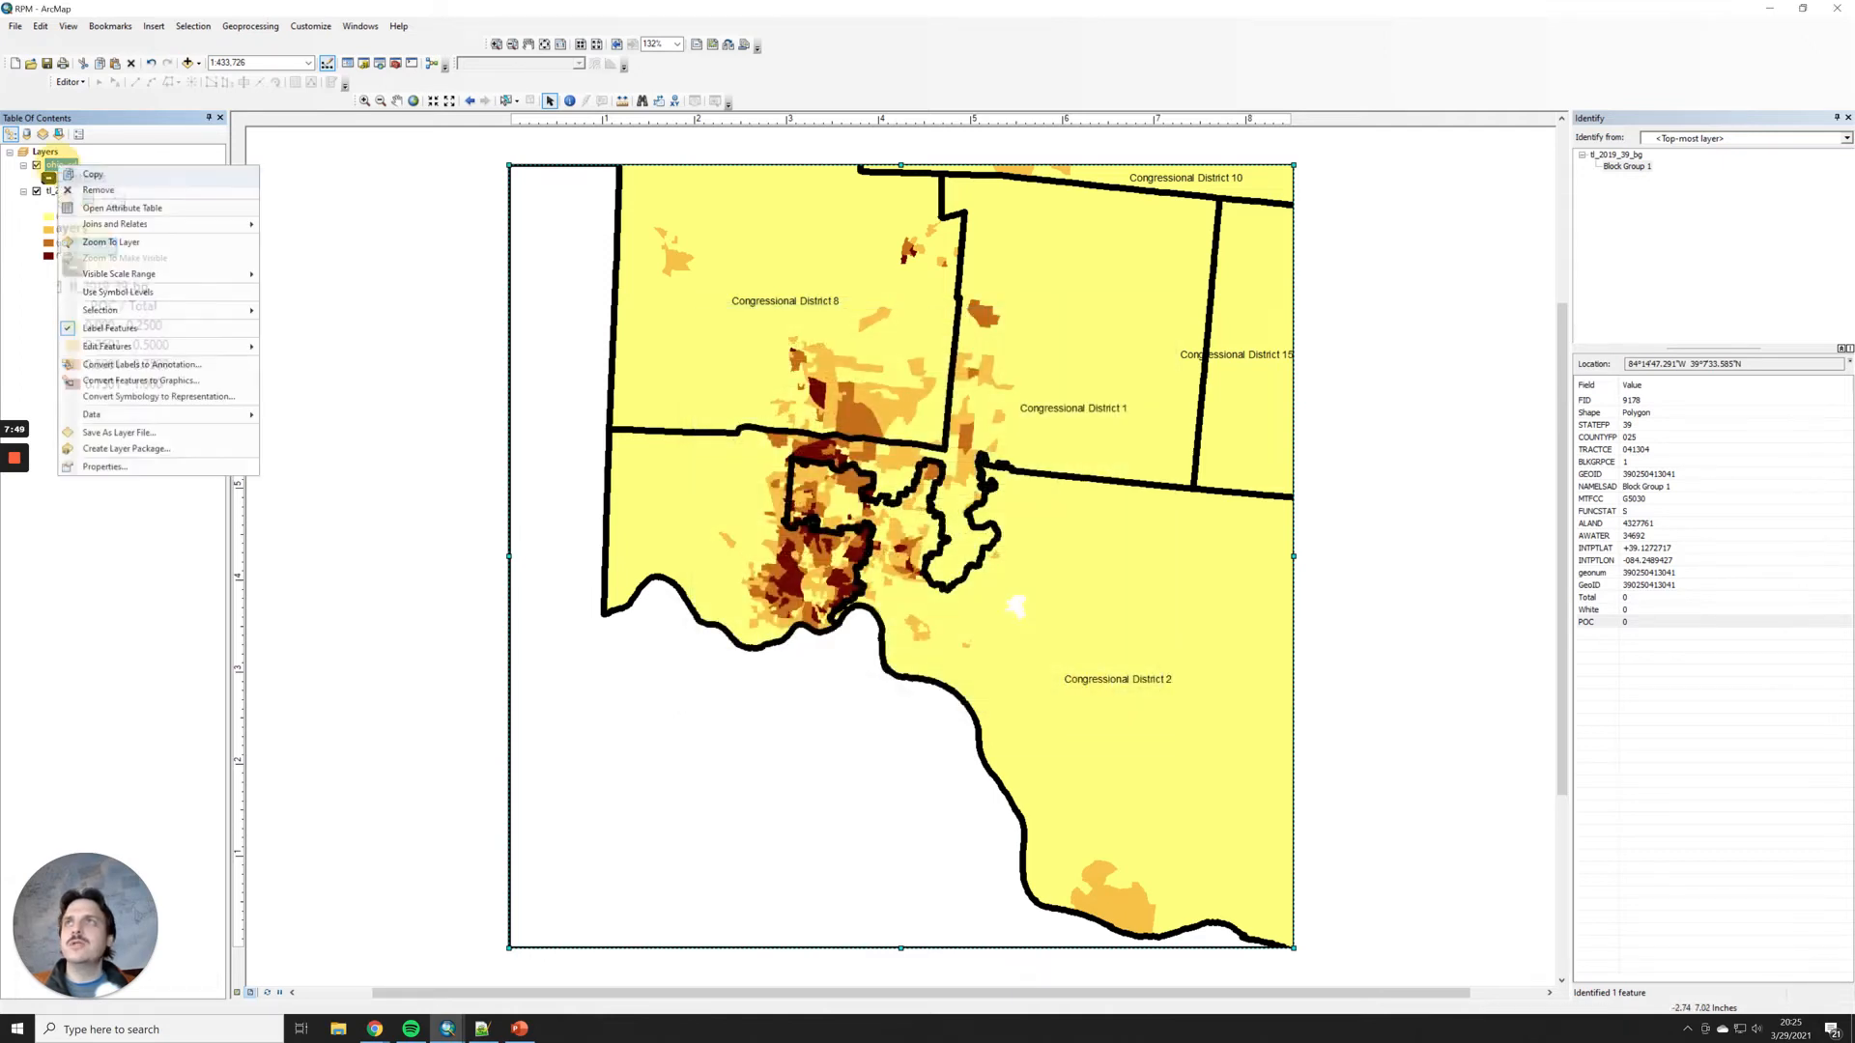
{"action": "left_click", "coordinate": [106, 207]}
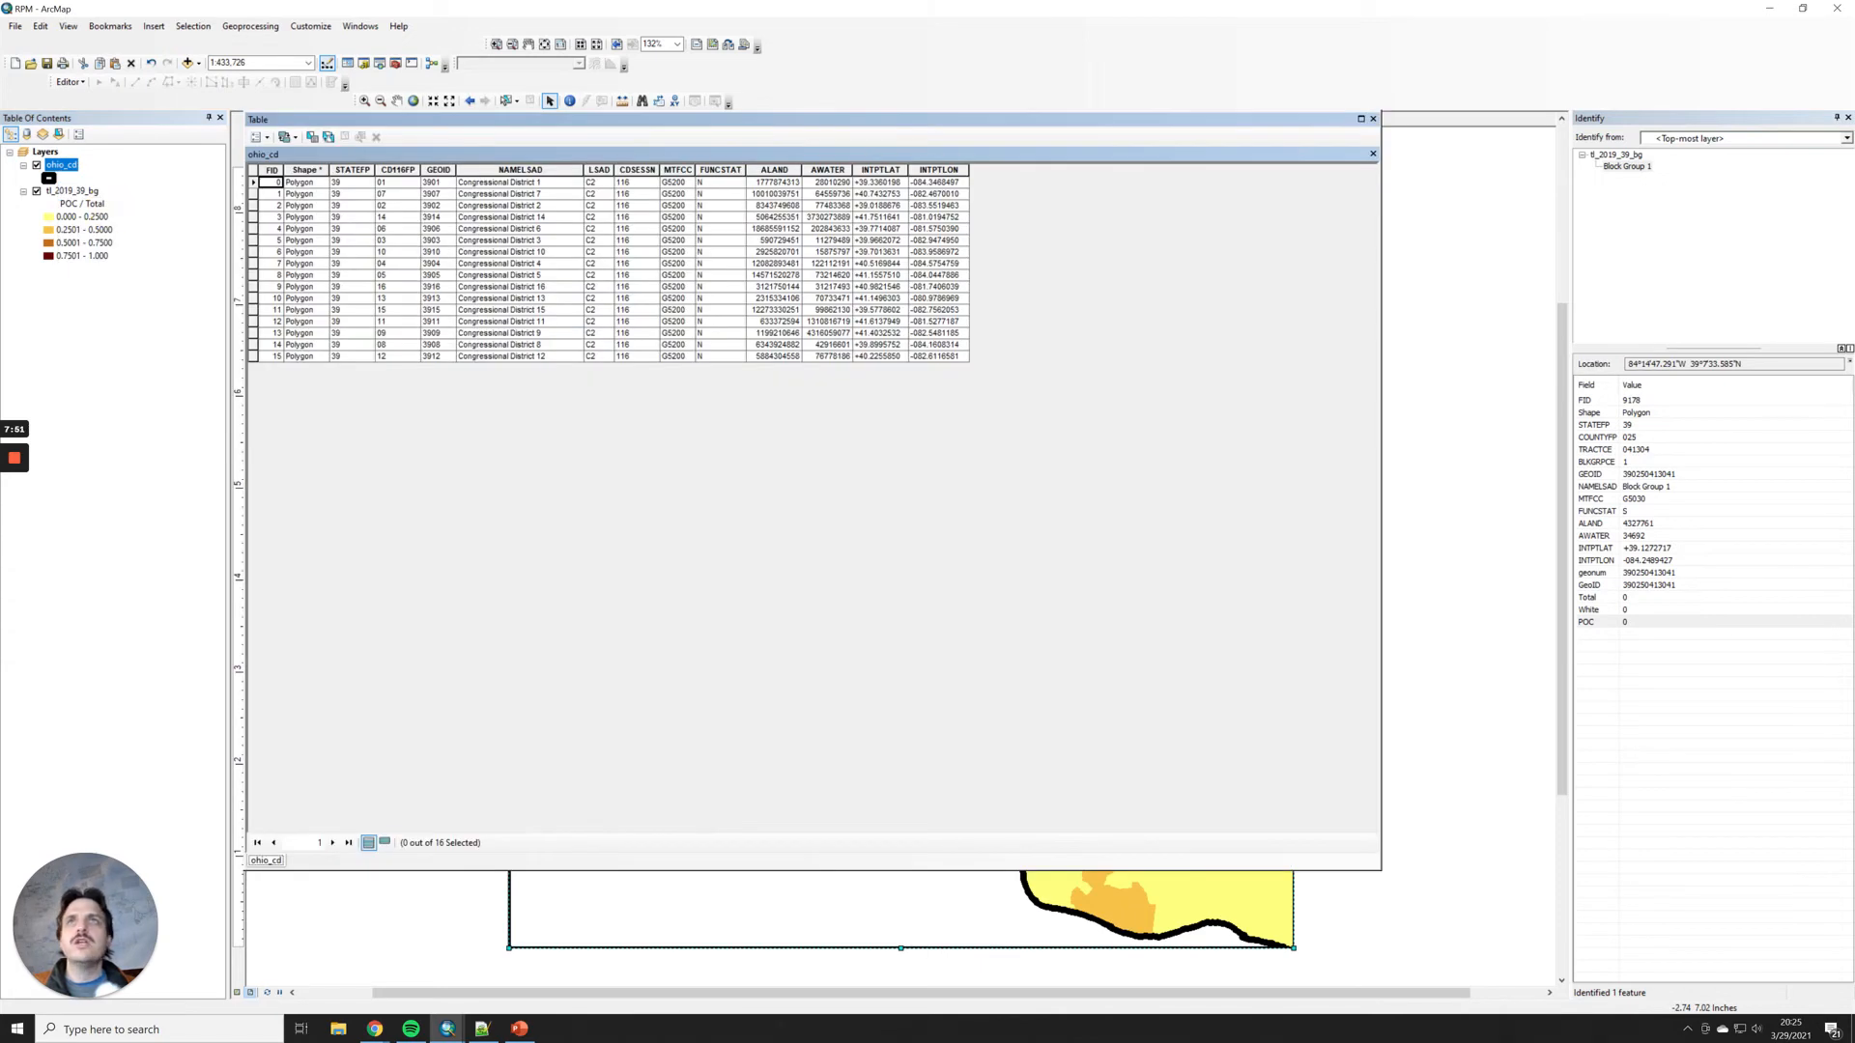
{"action": "left_click", "coordinate": [520, 170]}
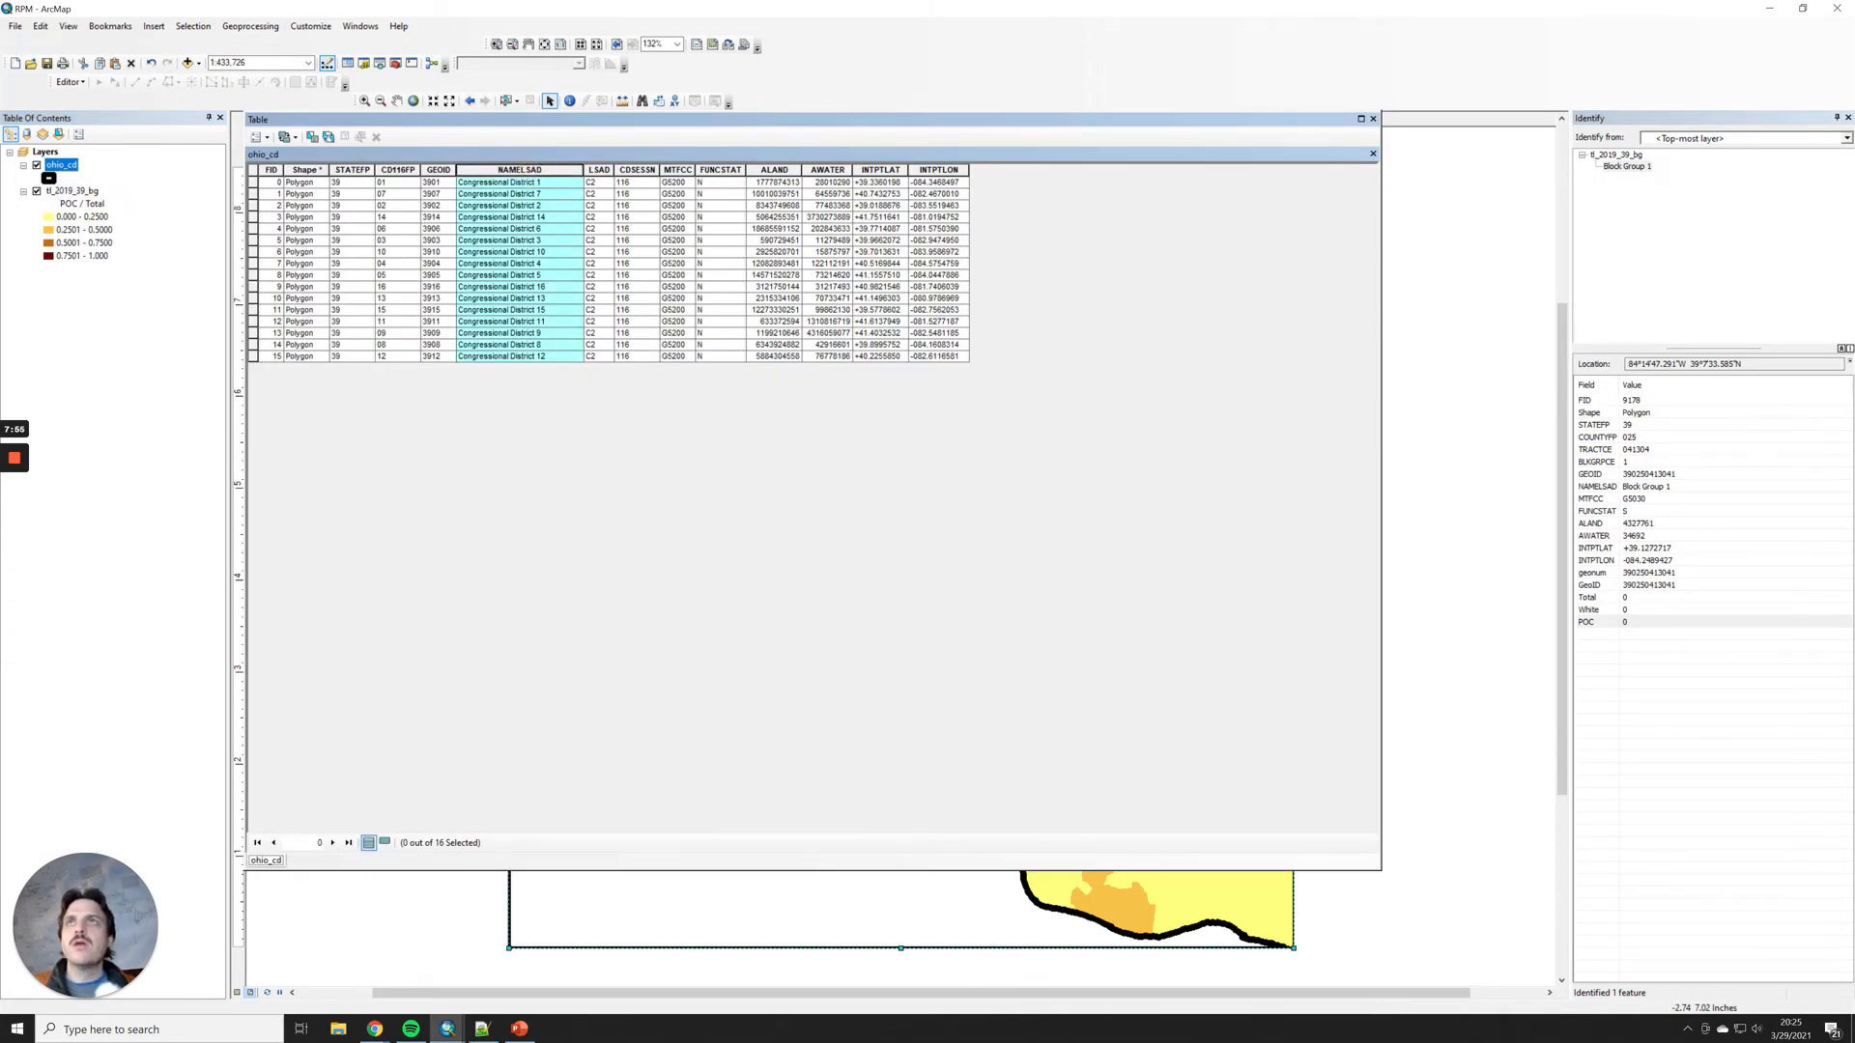
{"action": "left_click", "coordinate": [397, 170]}
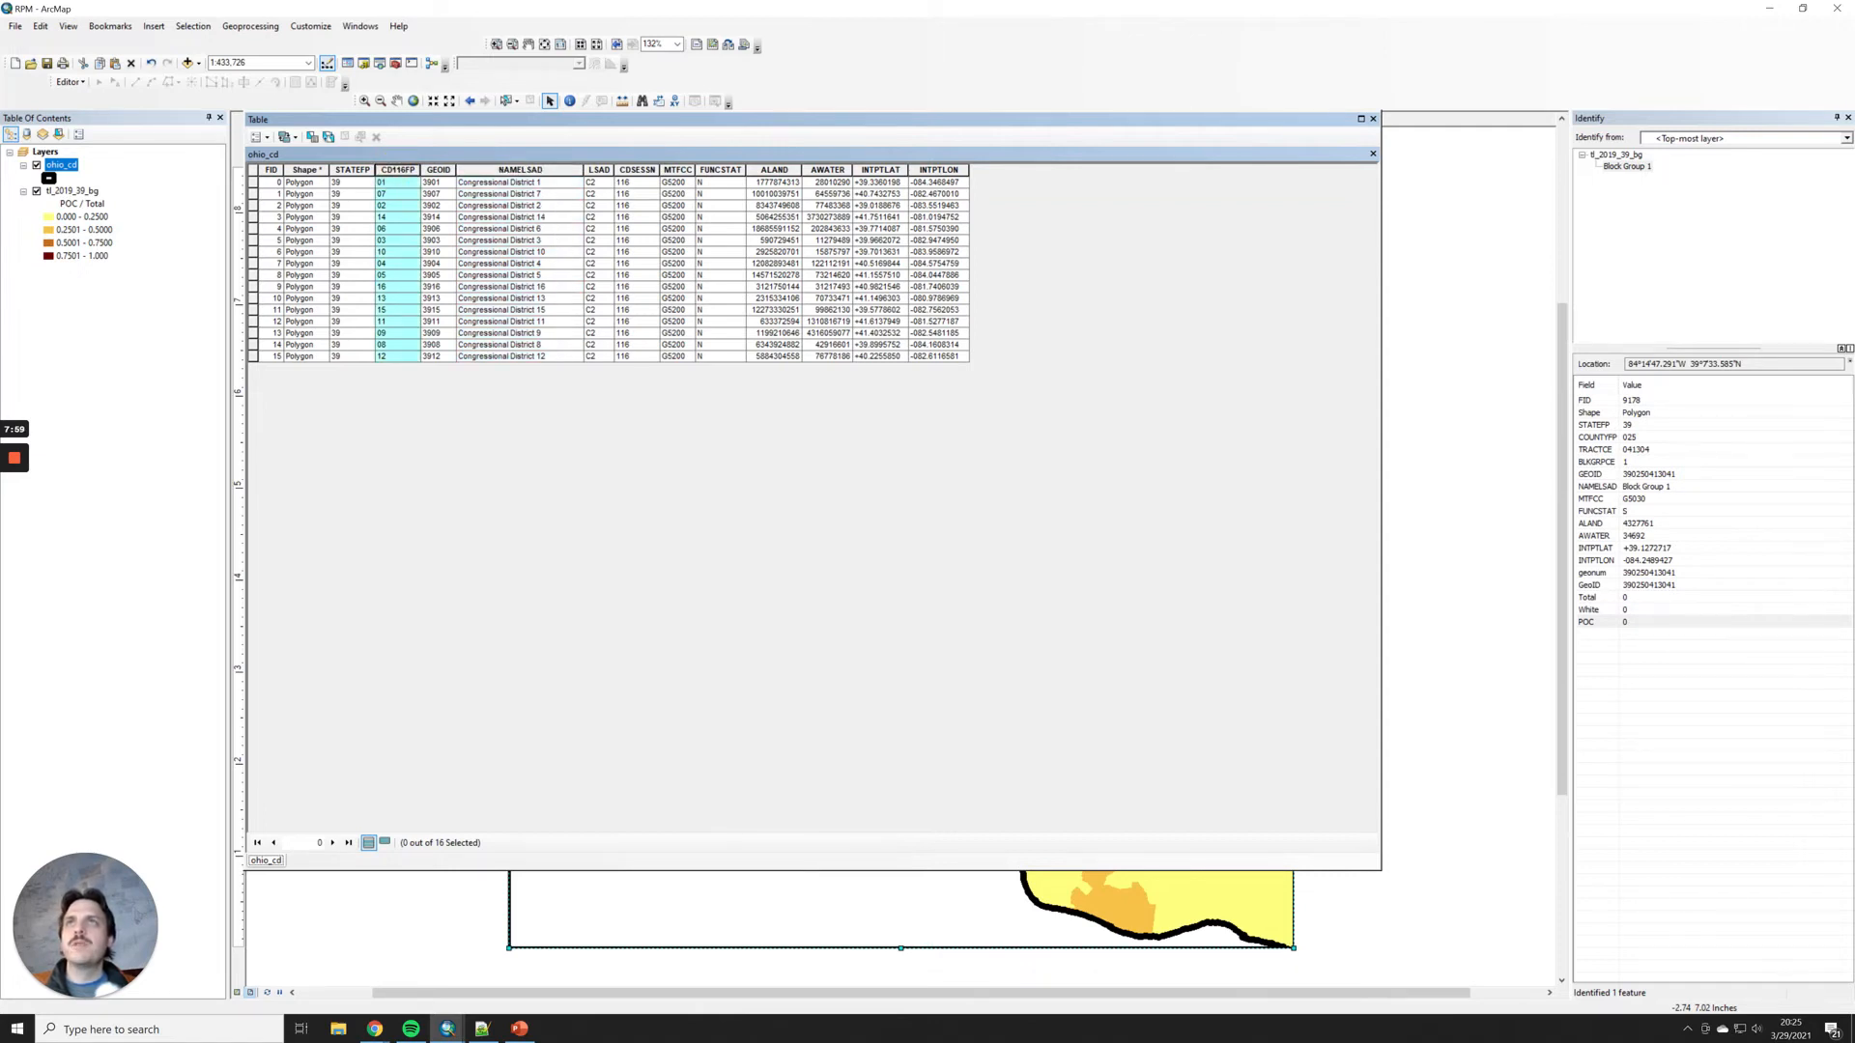
{"action": "left_click", "coordinate": [1372, 118]}
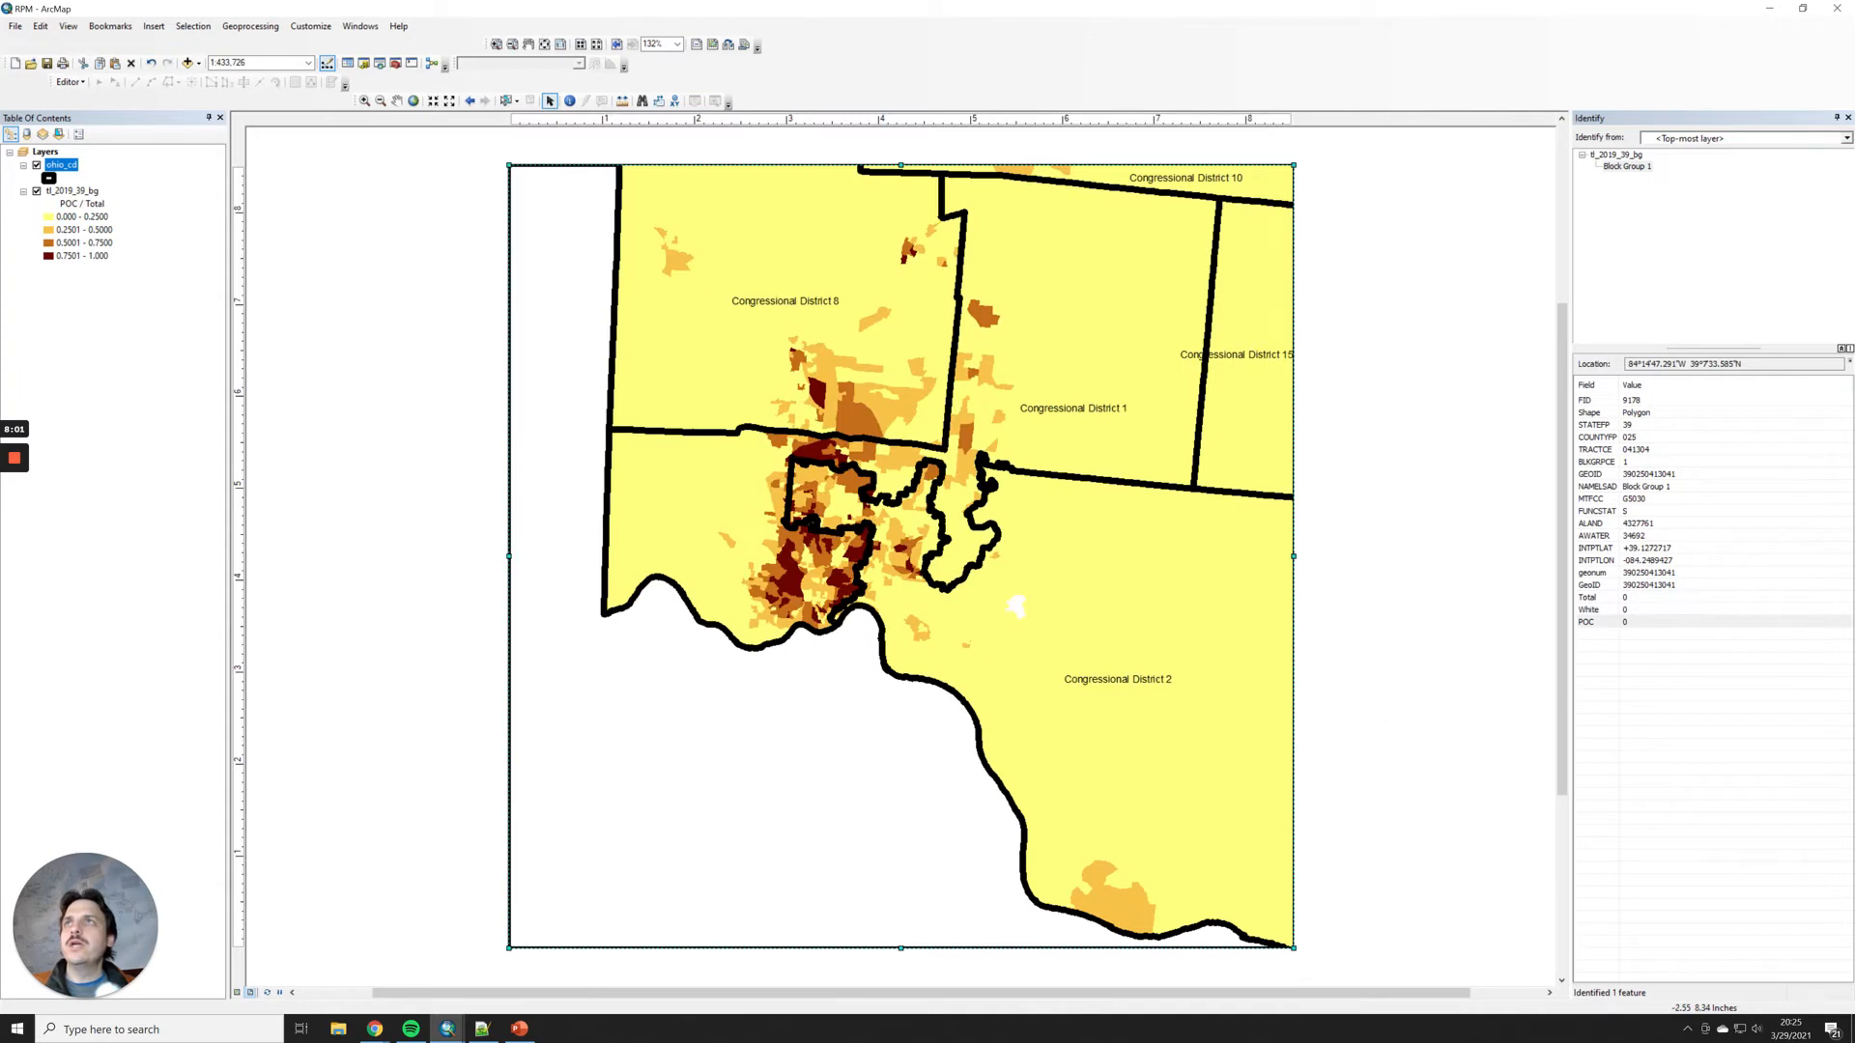
Step: Set the ohio_cd label field to CD116FP and apply it, keeping the layer properties open beside the map
{"action": "double_click", "coordinate": [60, 164]}
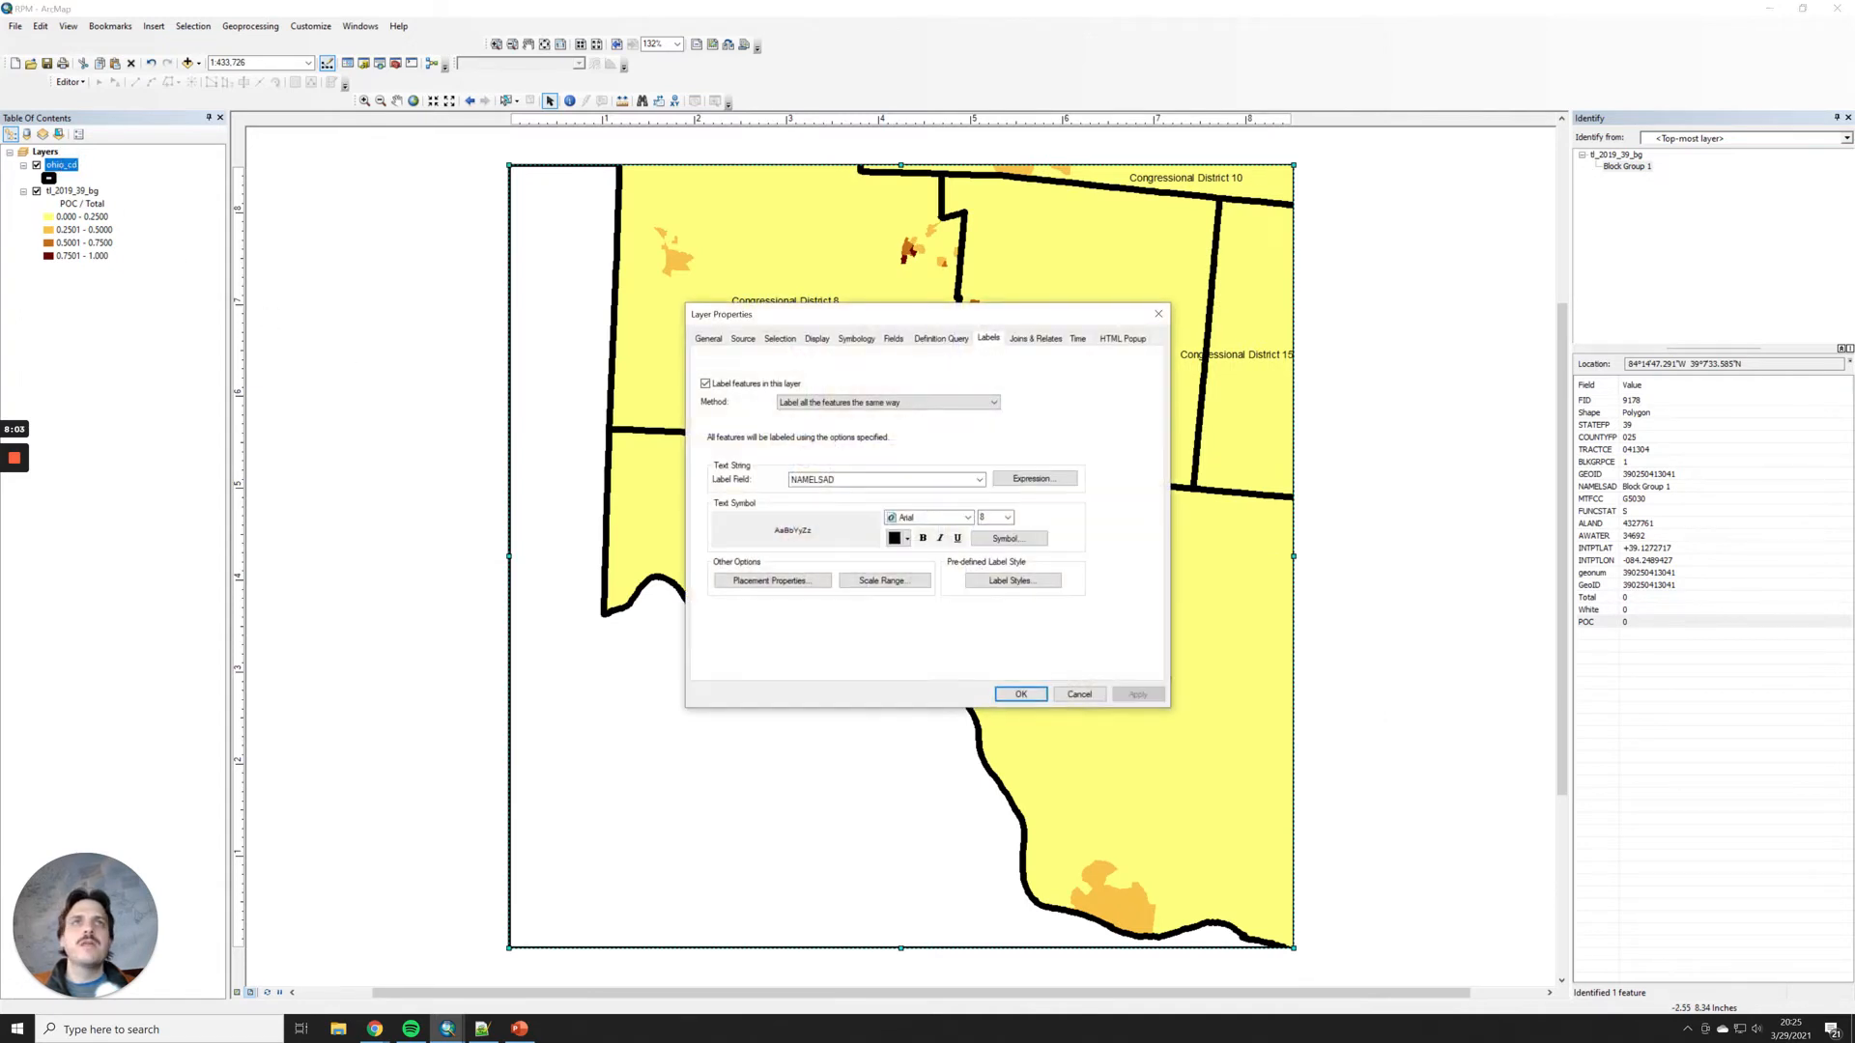
{"action": "left_click", "coordinate": [978, 479]}
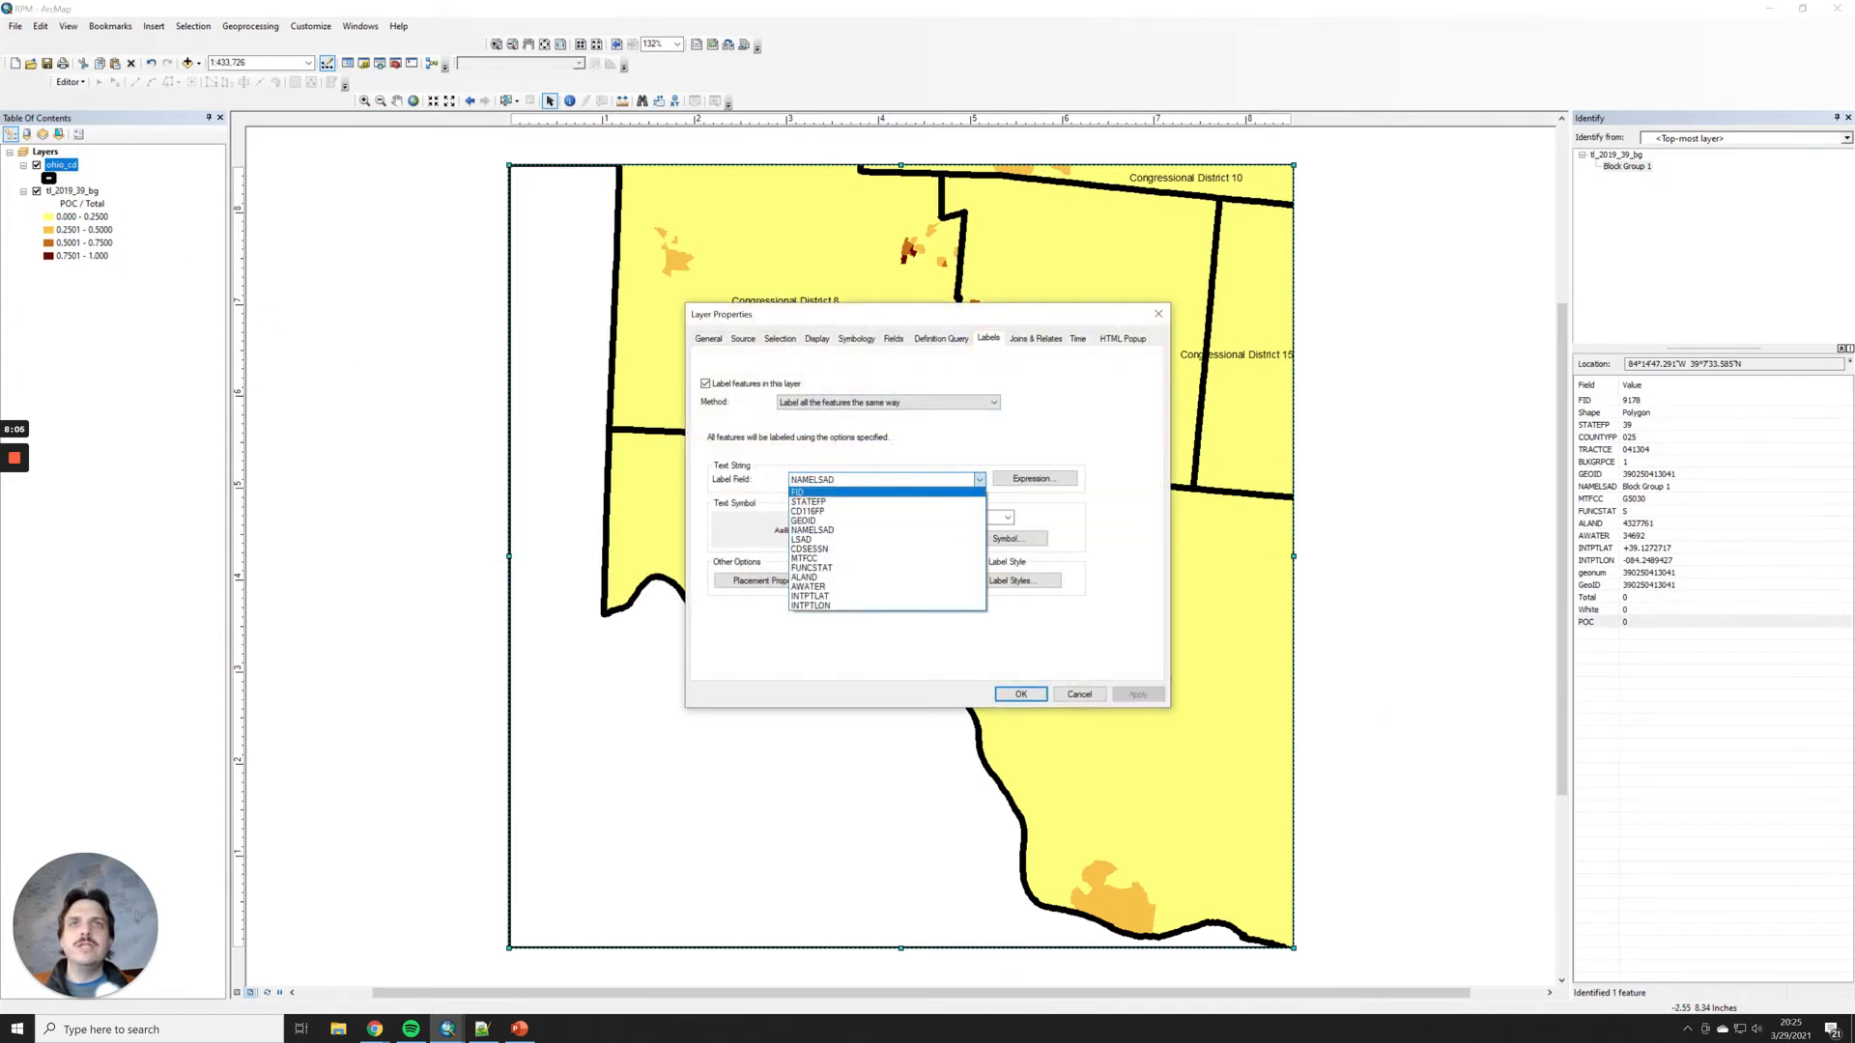
{"action": "left_click", "coordinate": [808, 511]}
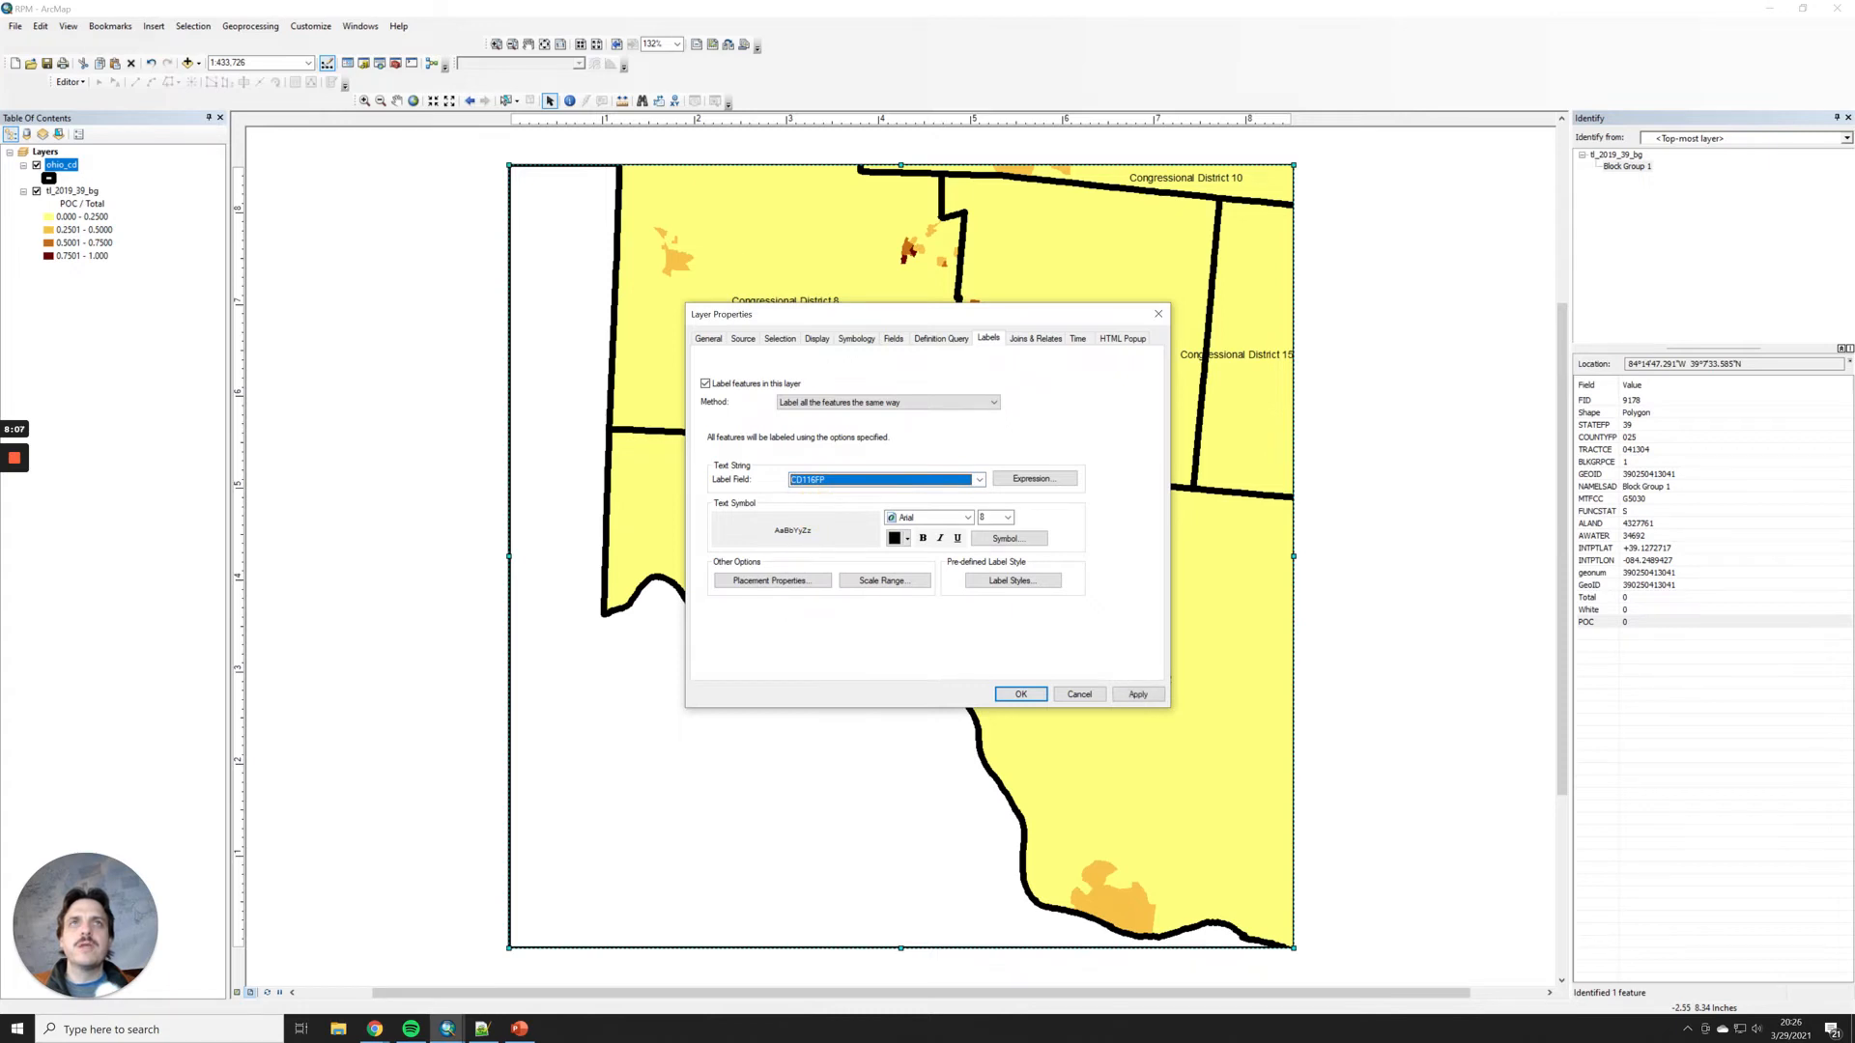
{"action": "left_click_drag", "start_coordinate": [882, 314], "coordinate": [244, 127]}
{"action": "left_click", "coordinate": [499, 507]}
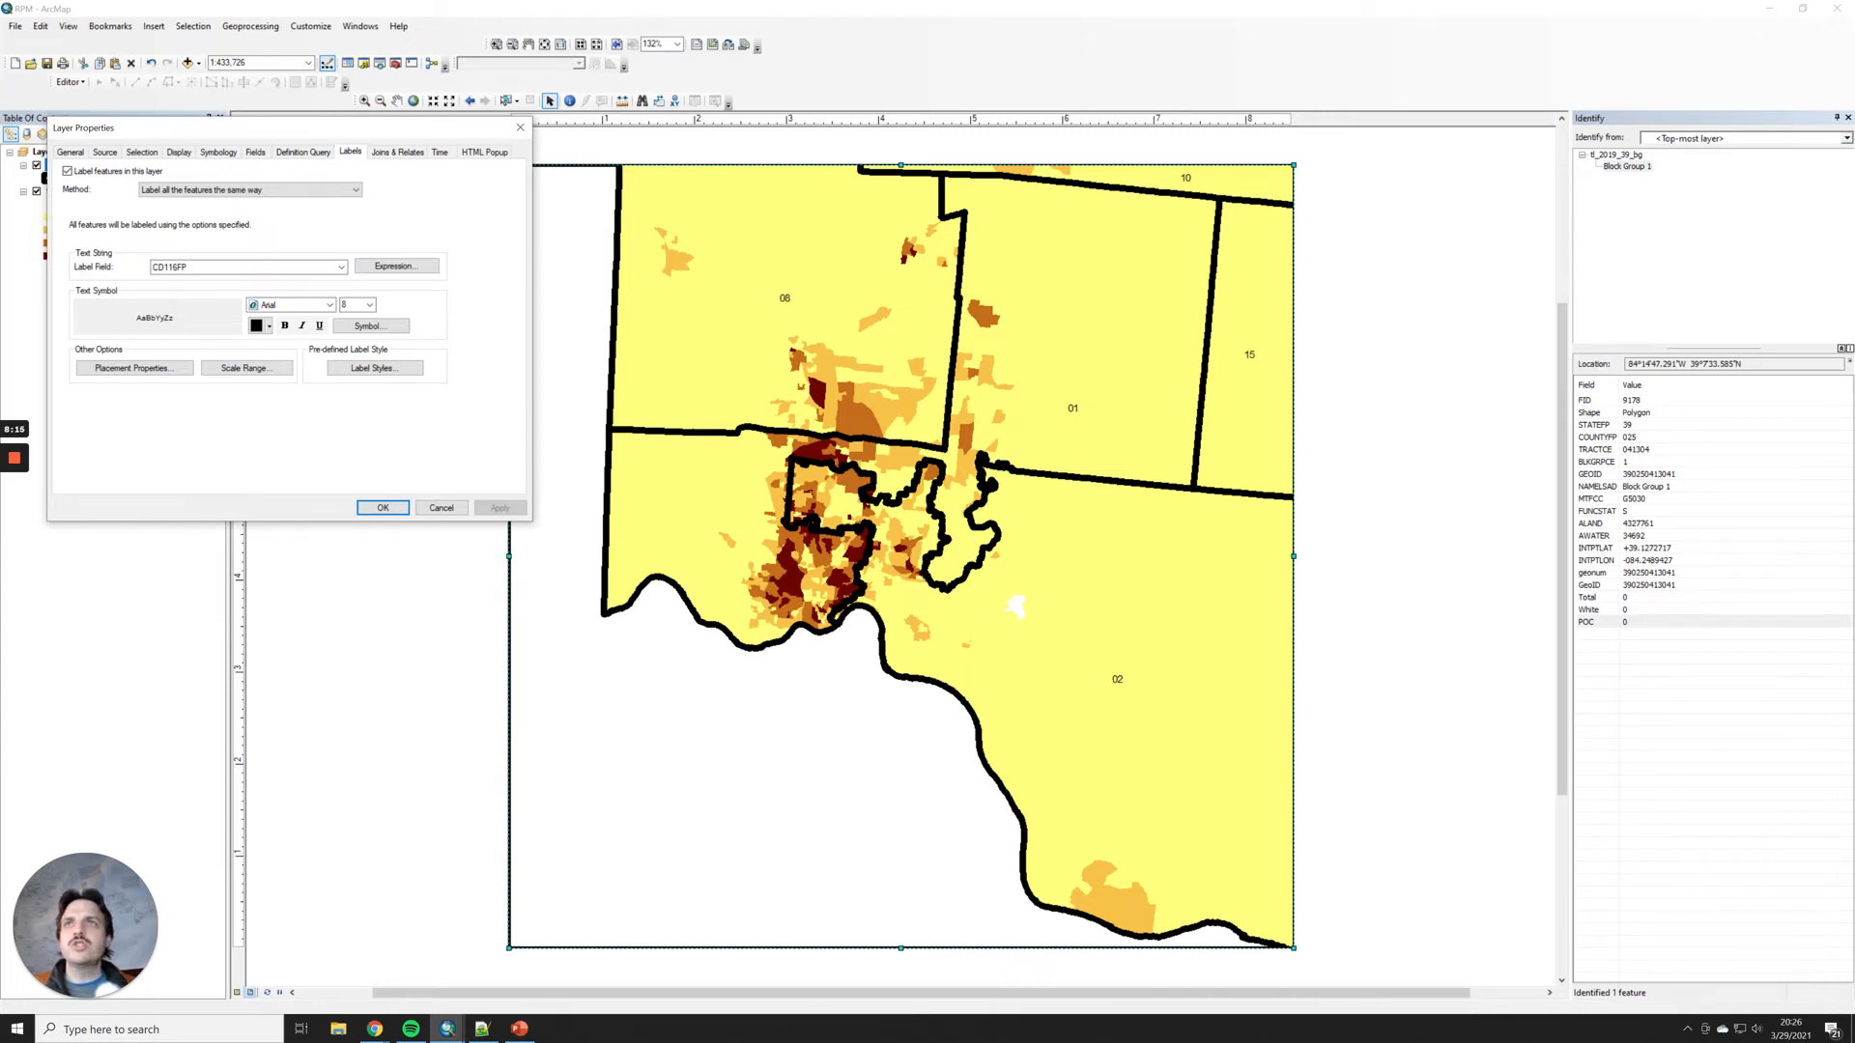
Step: Set the ohio_cd label text to size 20 and bold, and apply the change
{"action": "left_click", "coordinate": [369, 304]}
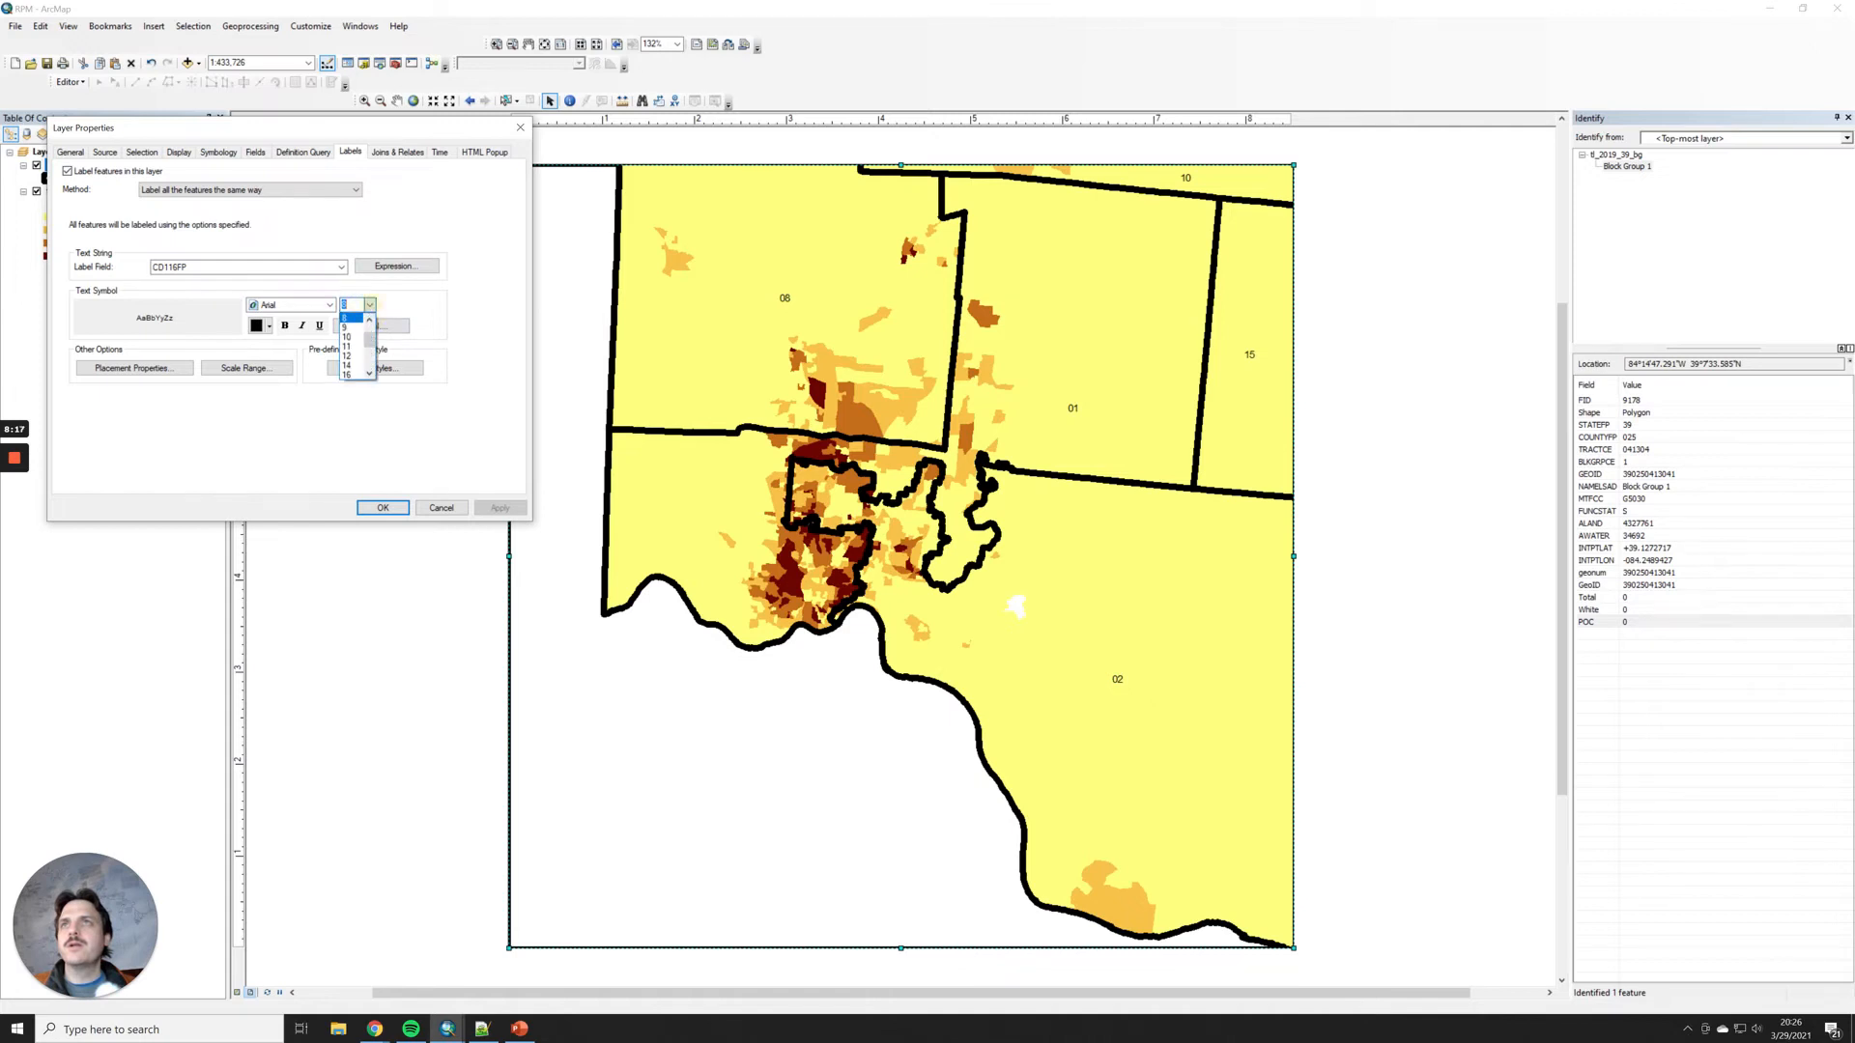
{"action": "scroll", "coordinate": [352, 346], "scroll_direction": "down", "scroll_amount": 1}
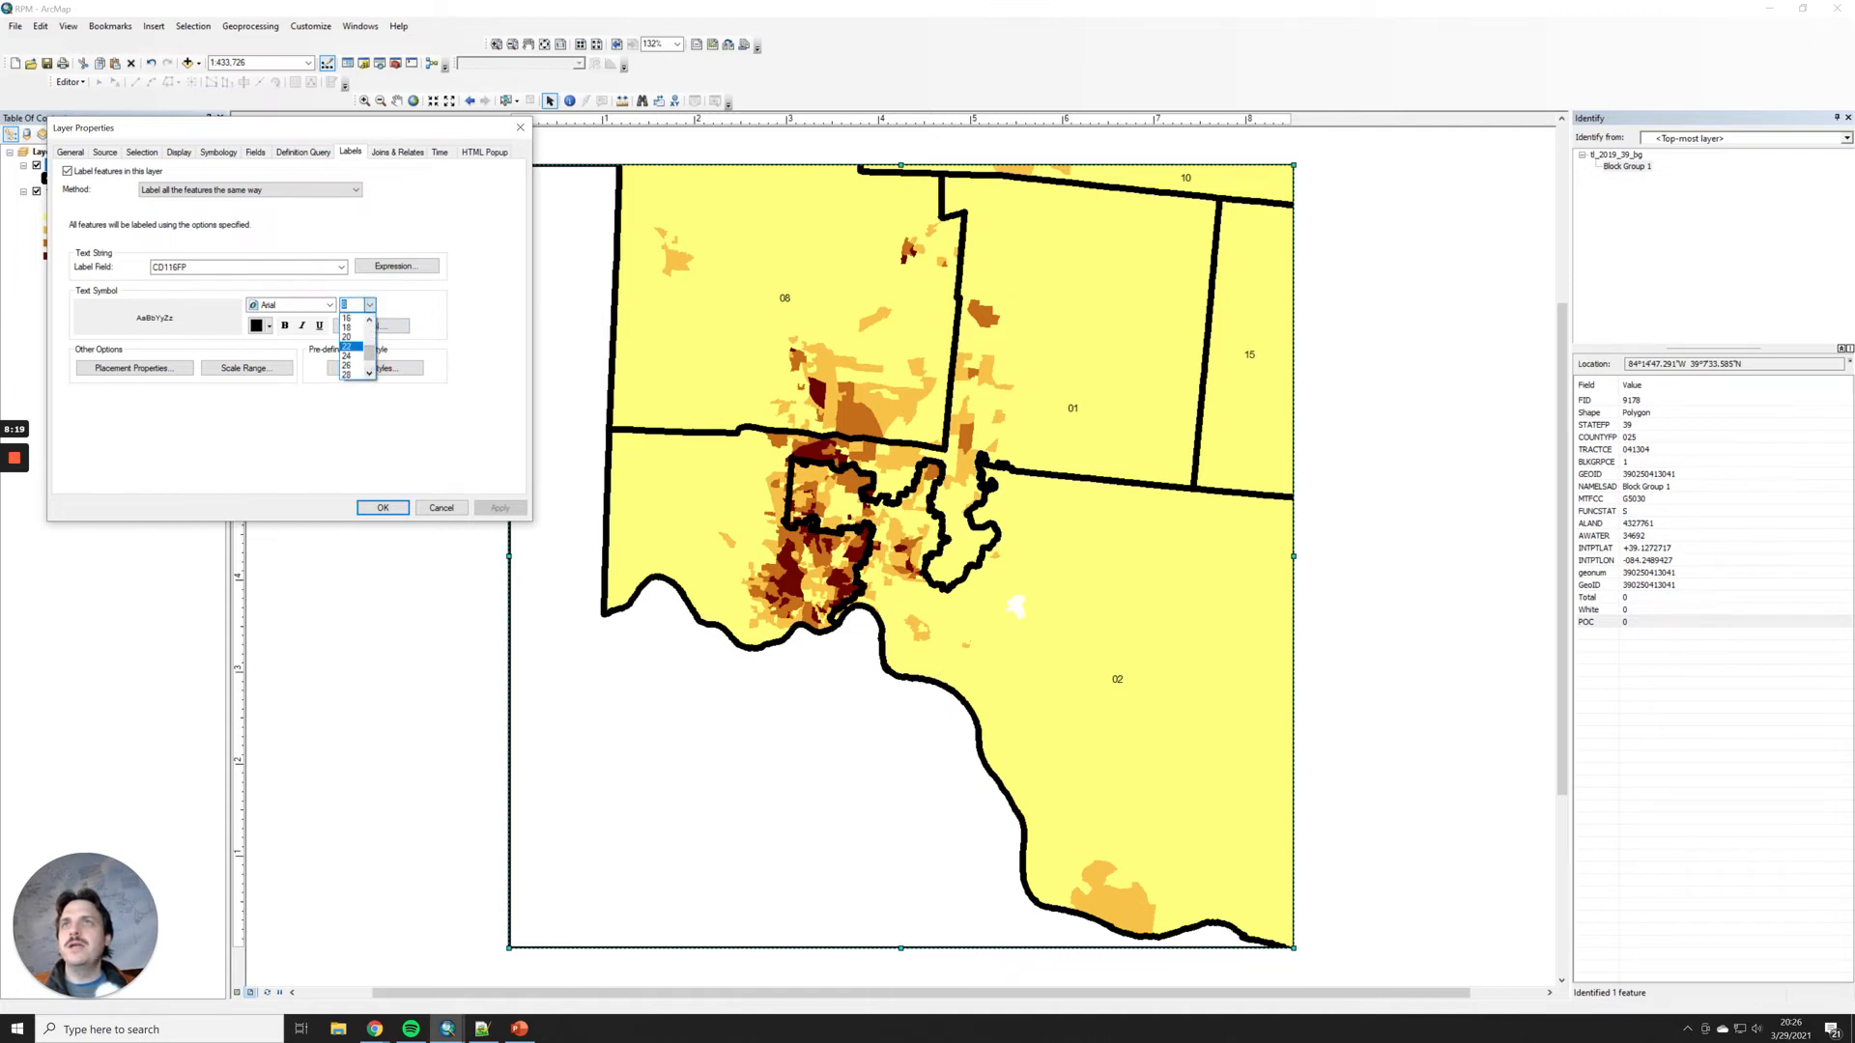
{"action": "left_click", "coordinate": [345, 336]}
{"action": "left_click", "coordinate": [284, 326]}
{"action": "left_click", "coordinate": [500, 507]}
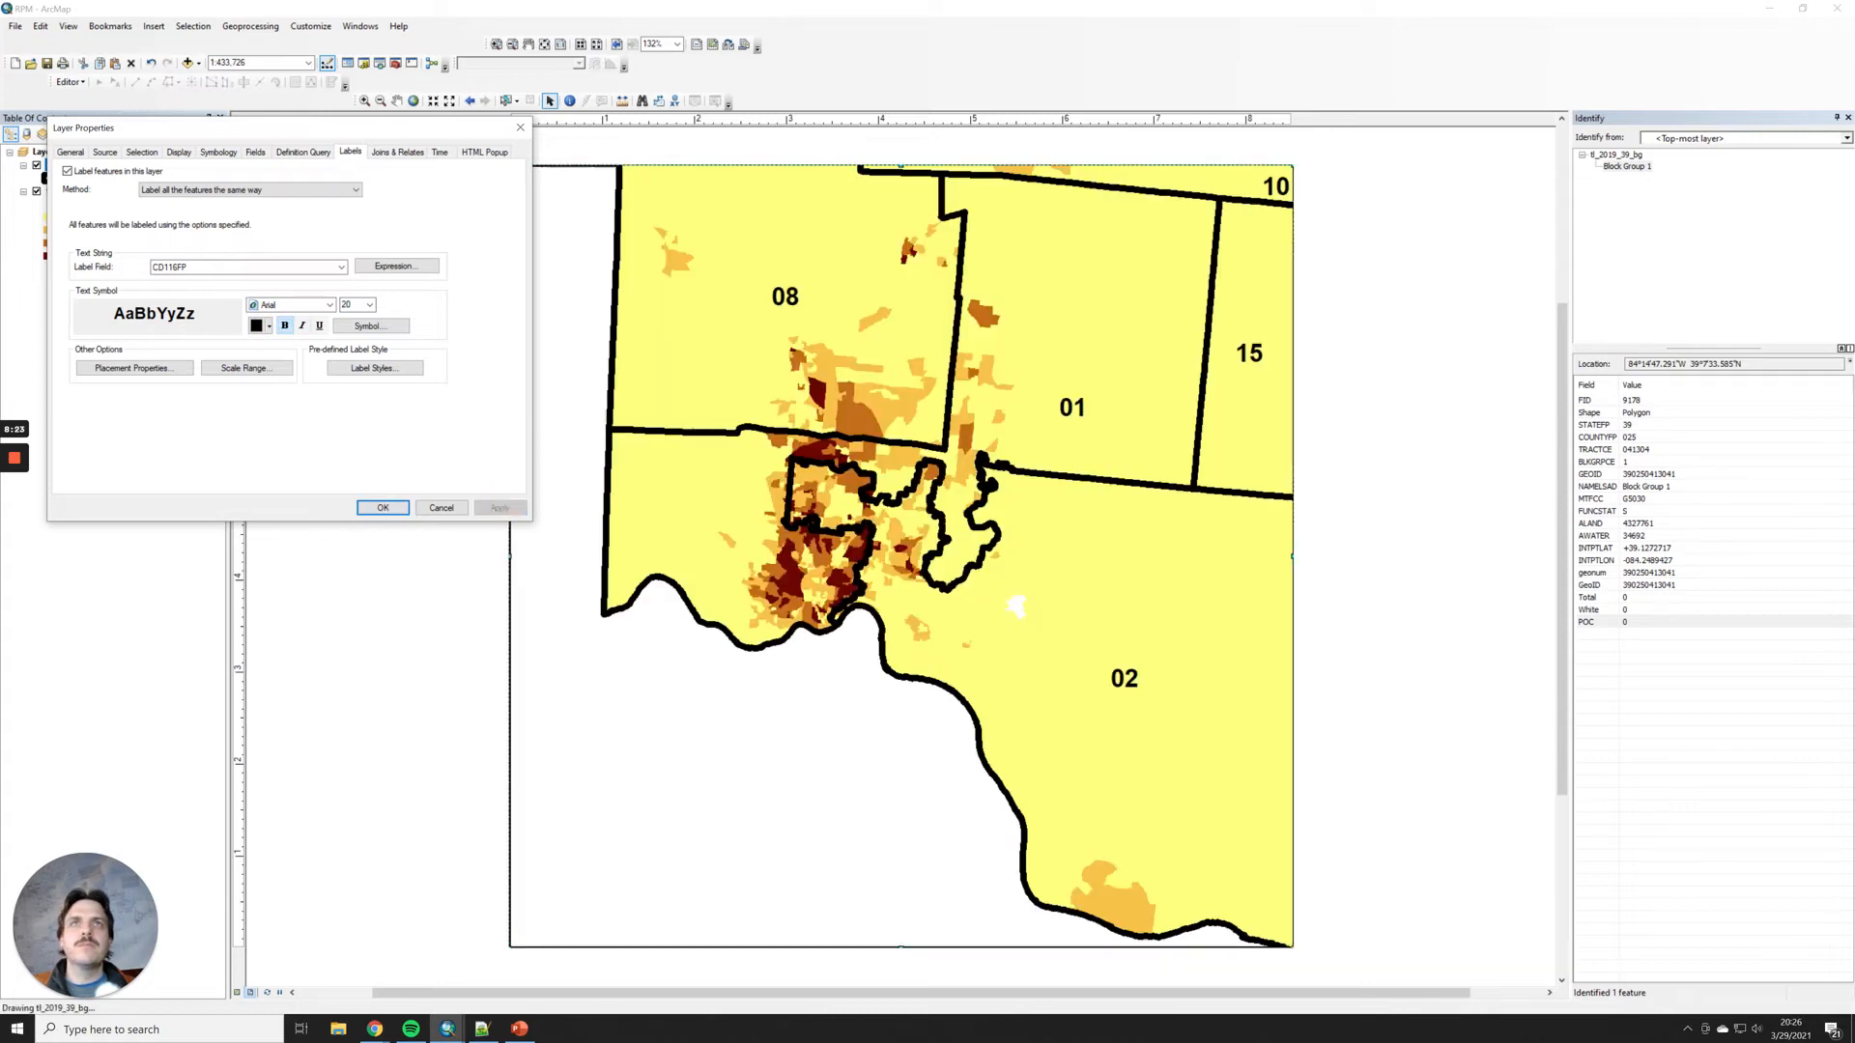
Step: Set the ohio_cd label text size to 28, apply it, and close the layer properties
{"action": "left_click", "coordinate": [370, 304]}
{"action": "left_click", "coordinate": [346, 355]}
{"action": "left_click", "coordinate": [499, 507]}
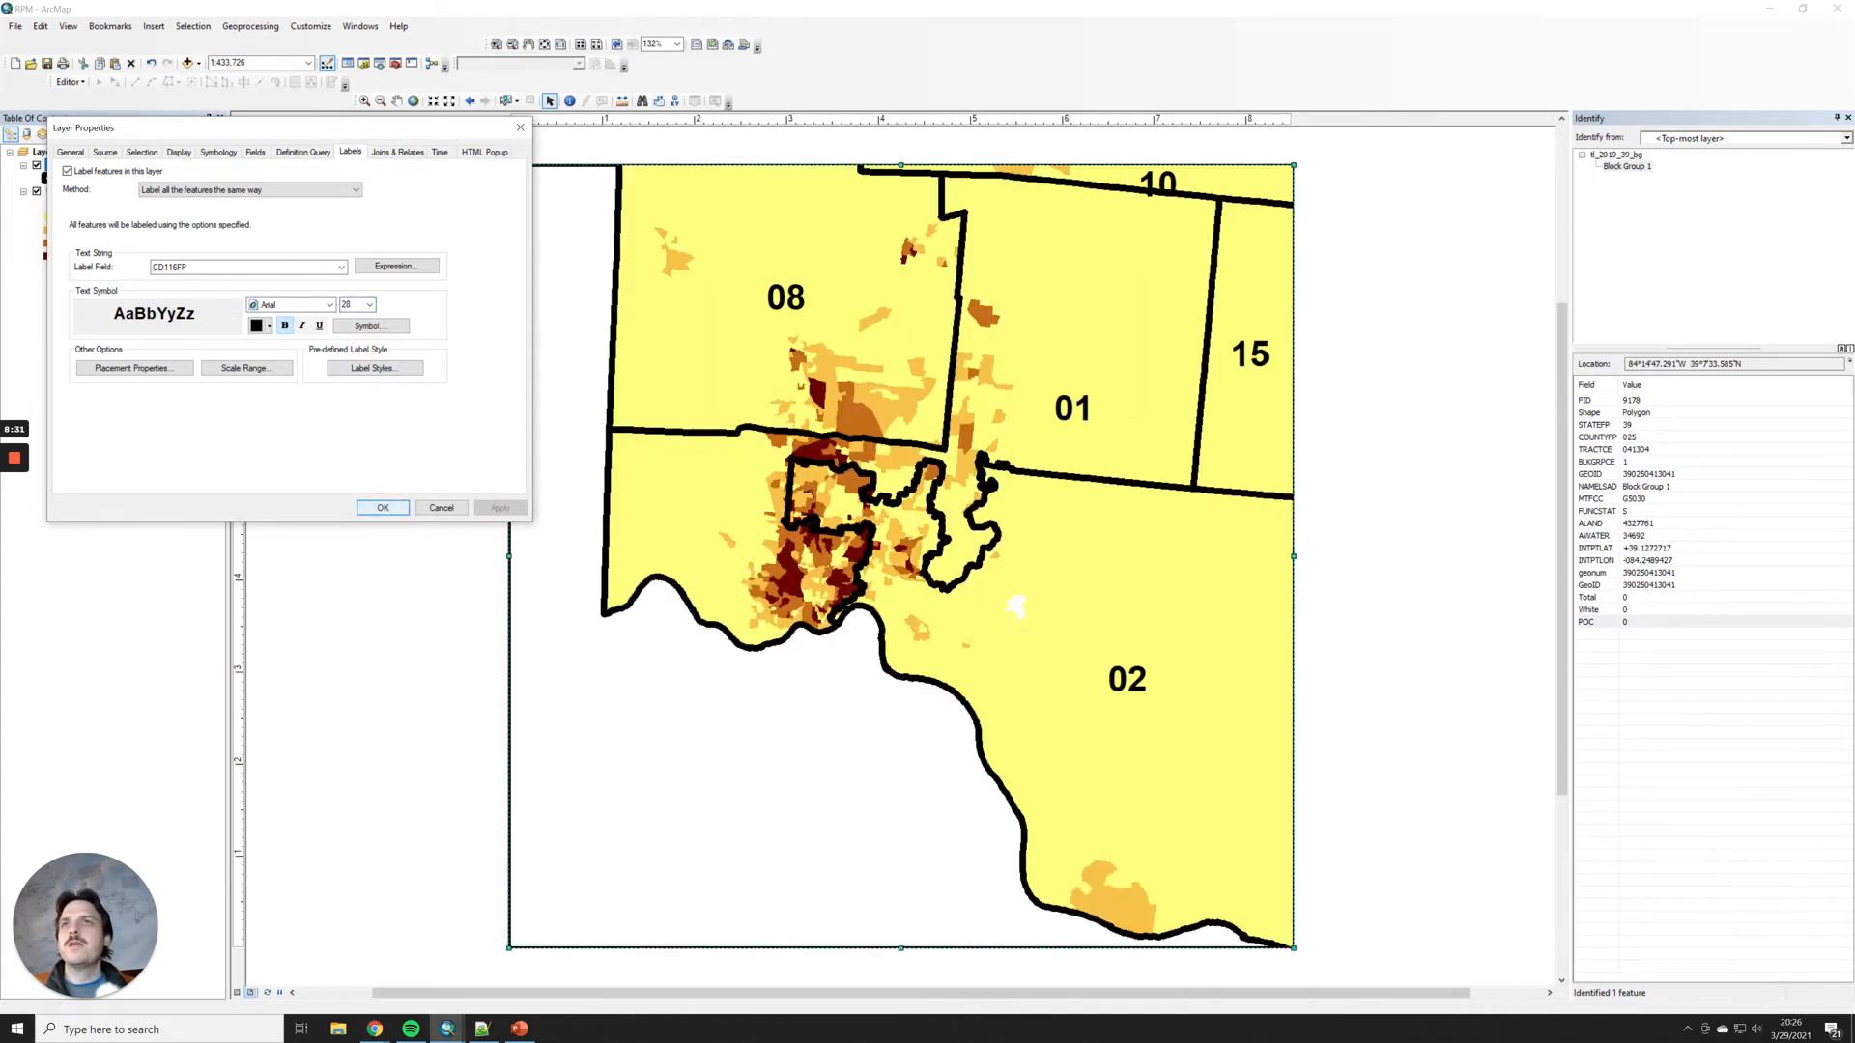
{"action": "left_click", "coordinate": [382, 507]}
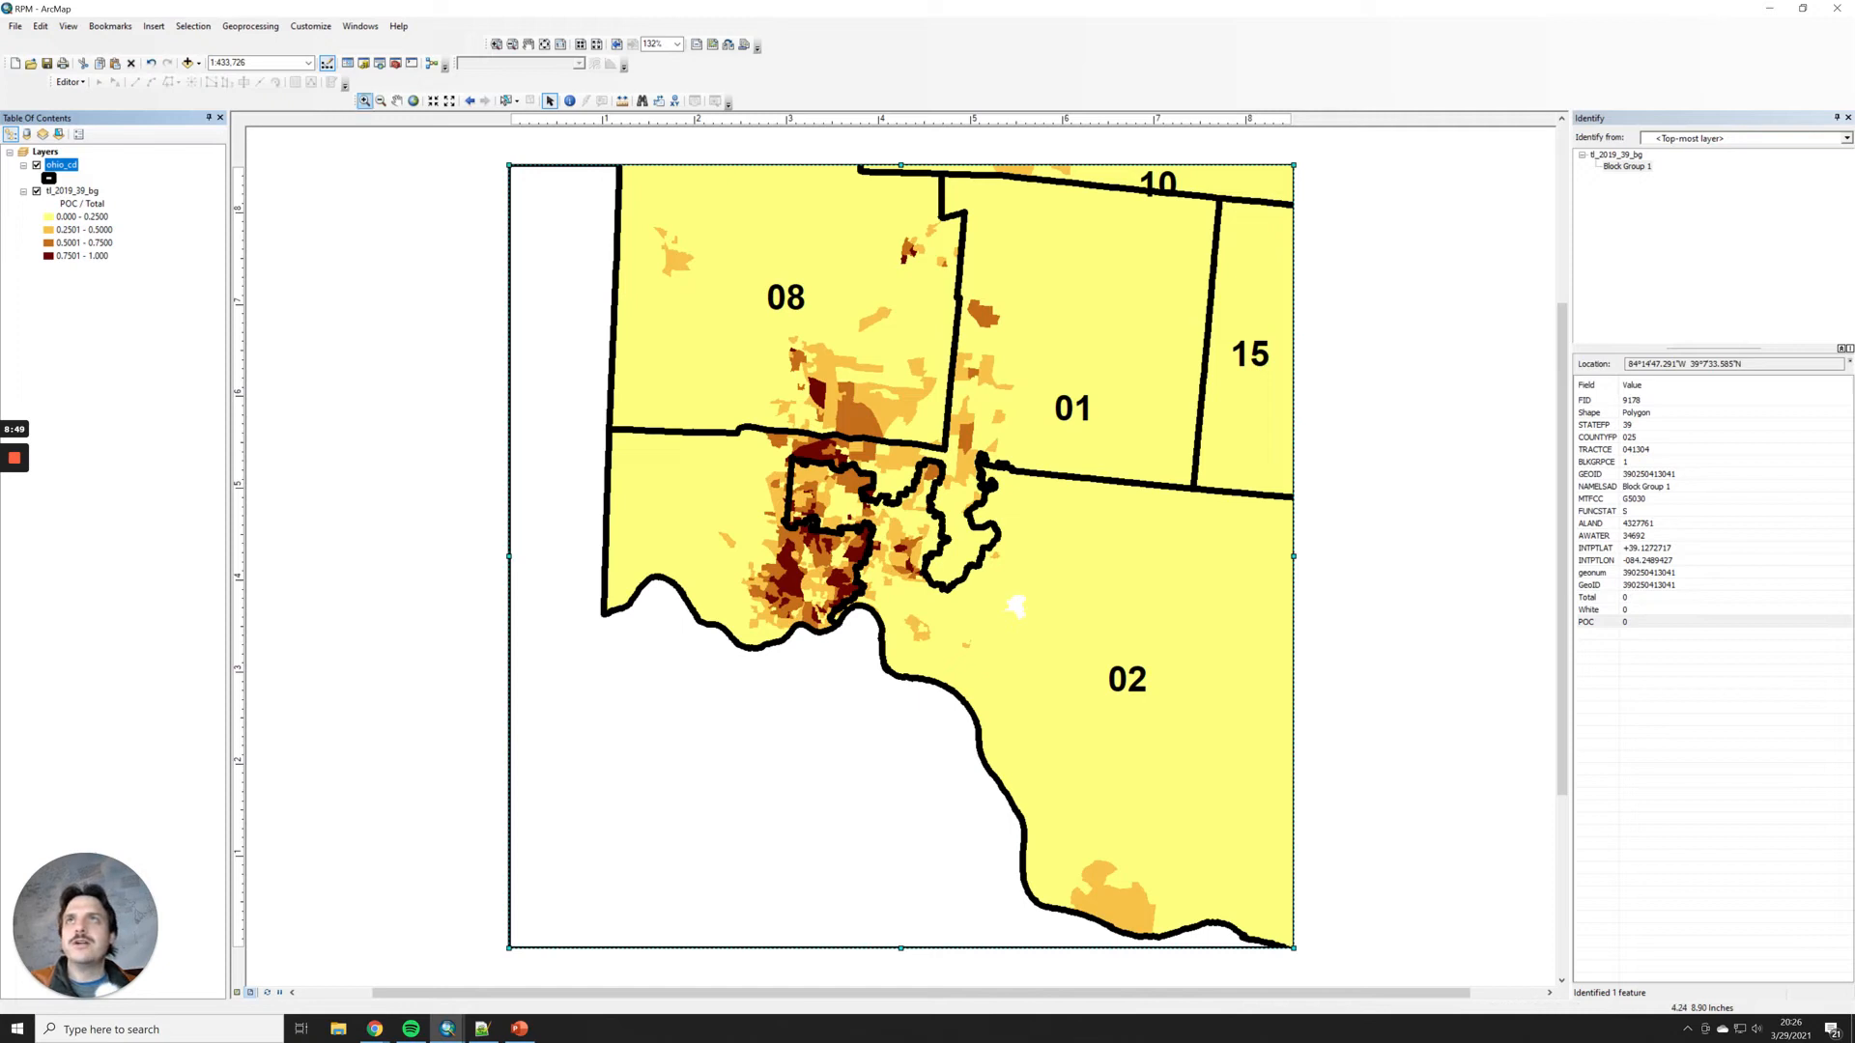
Step: Zoom the layout's map in on the dense block groups where districts 01, 02 and 08 meet
{"action": "left_click", "coordinate": [364, 101]}
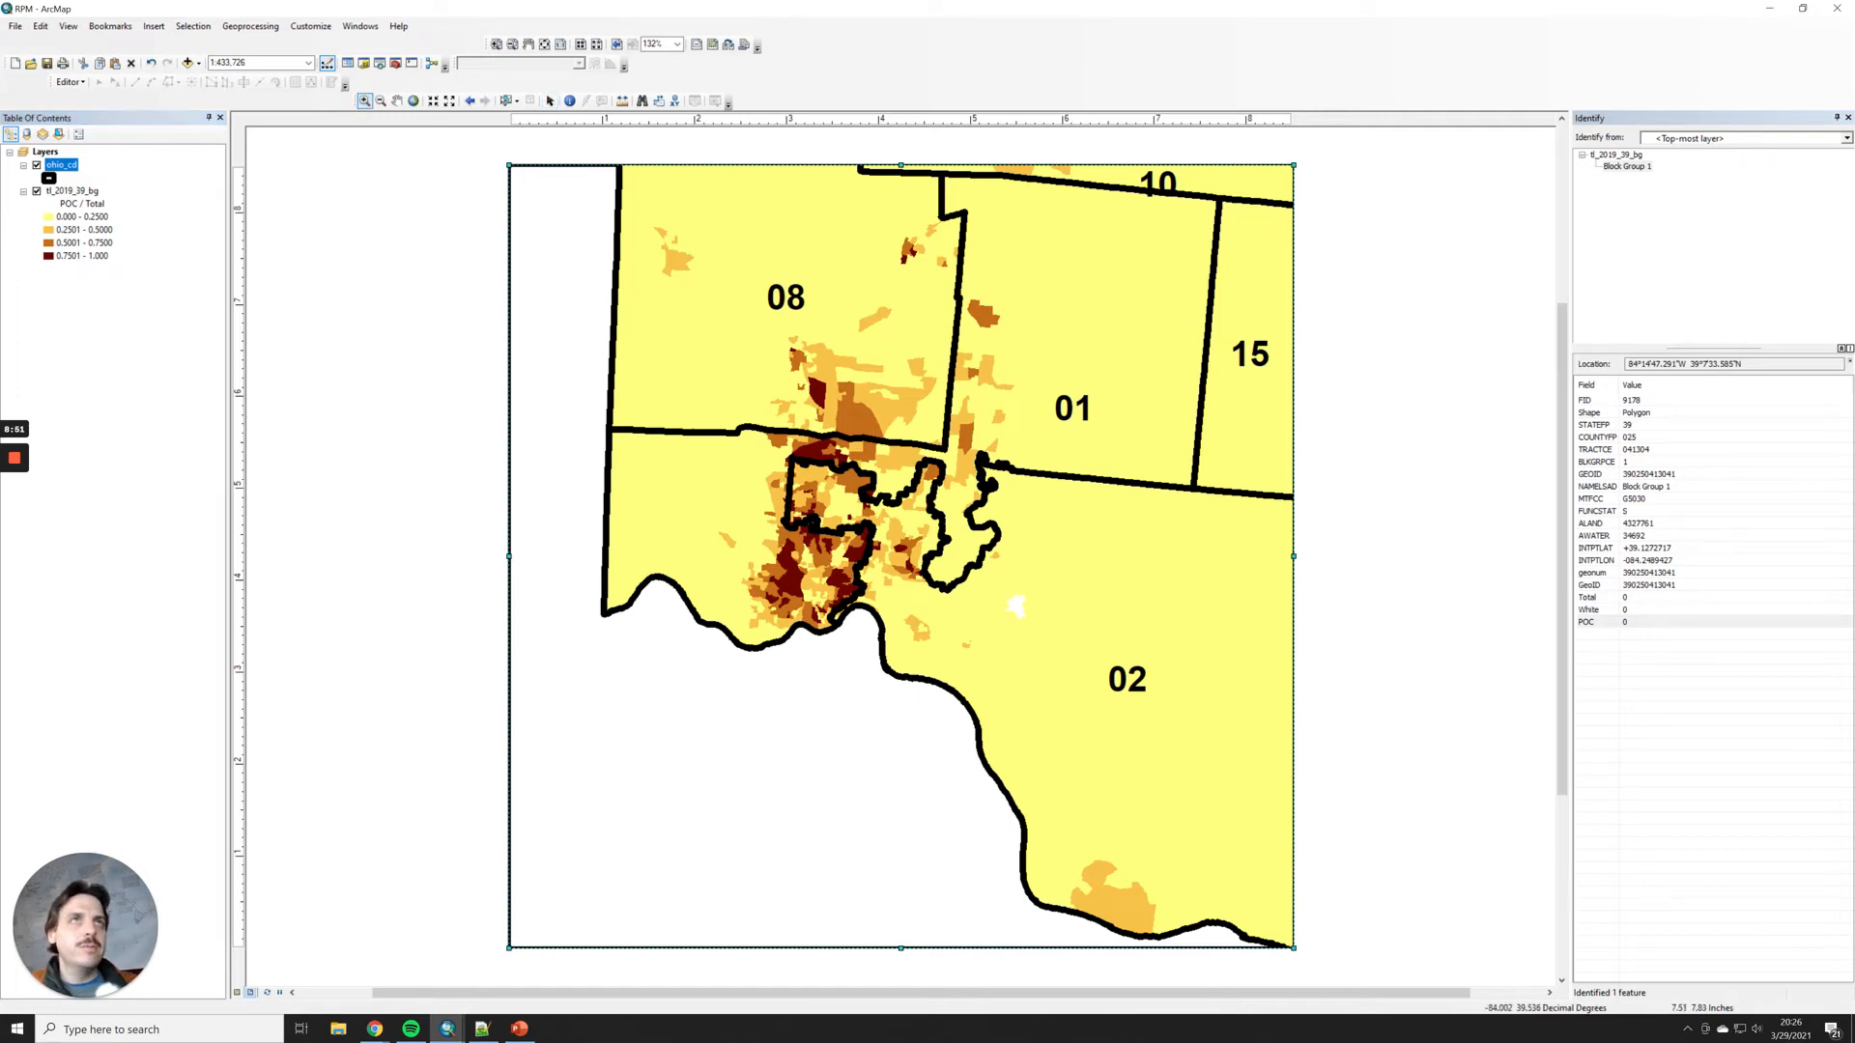
{"action": "left_click_drag", "start_coordinate": [1193, 212], "coordinate": [522, 702]}
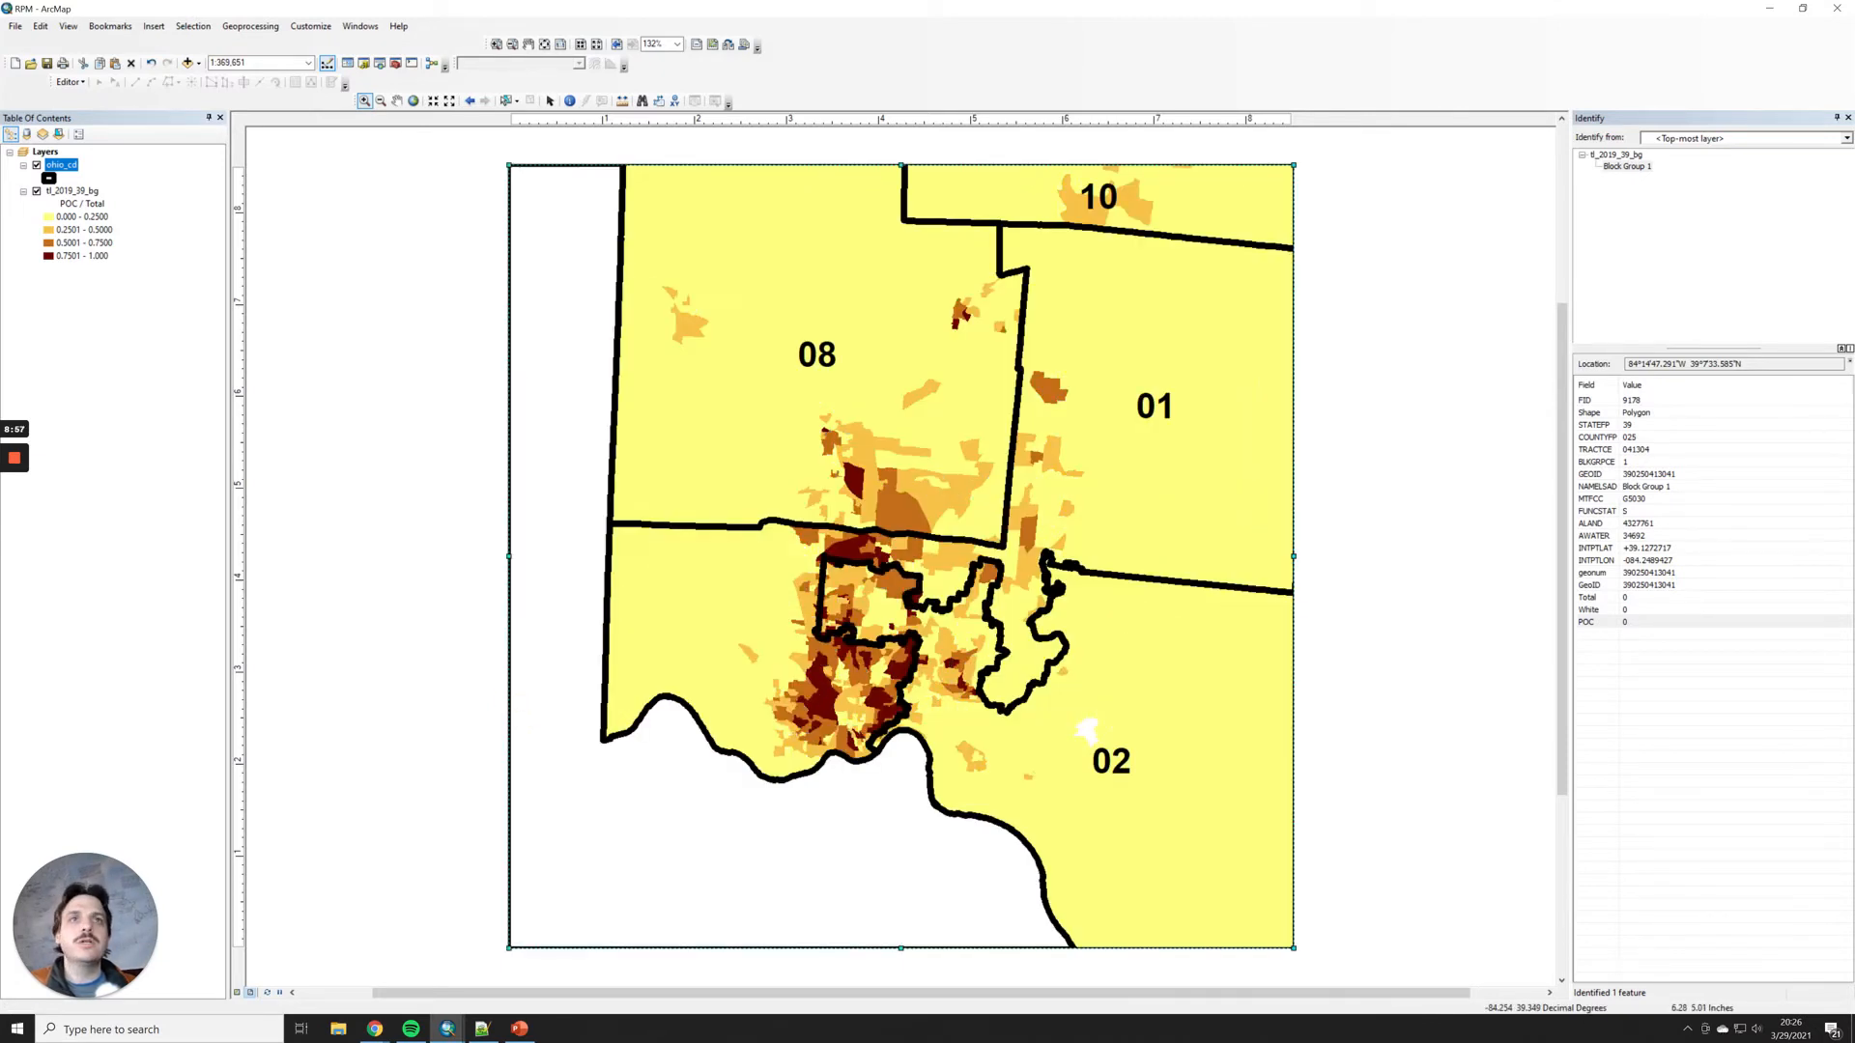
{"action": "left_click_drag", "start_coordinate": [650, 812], "coordinate": [1177, 441]}
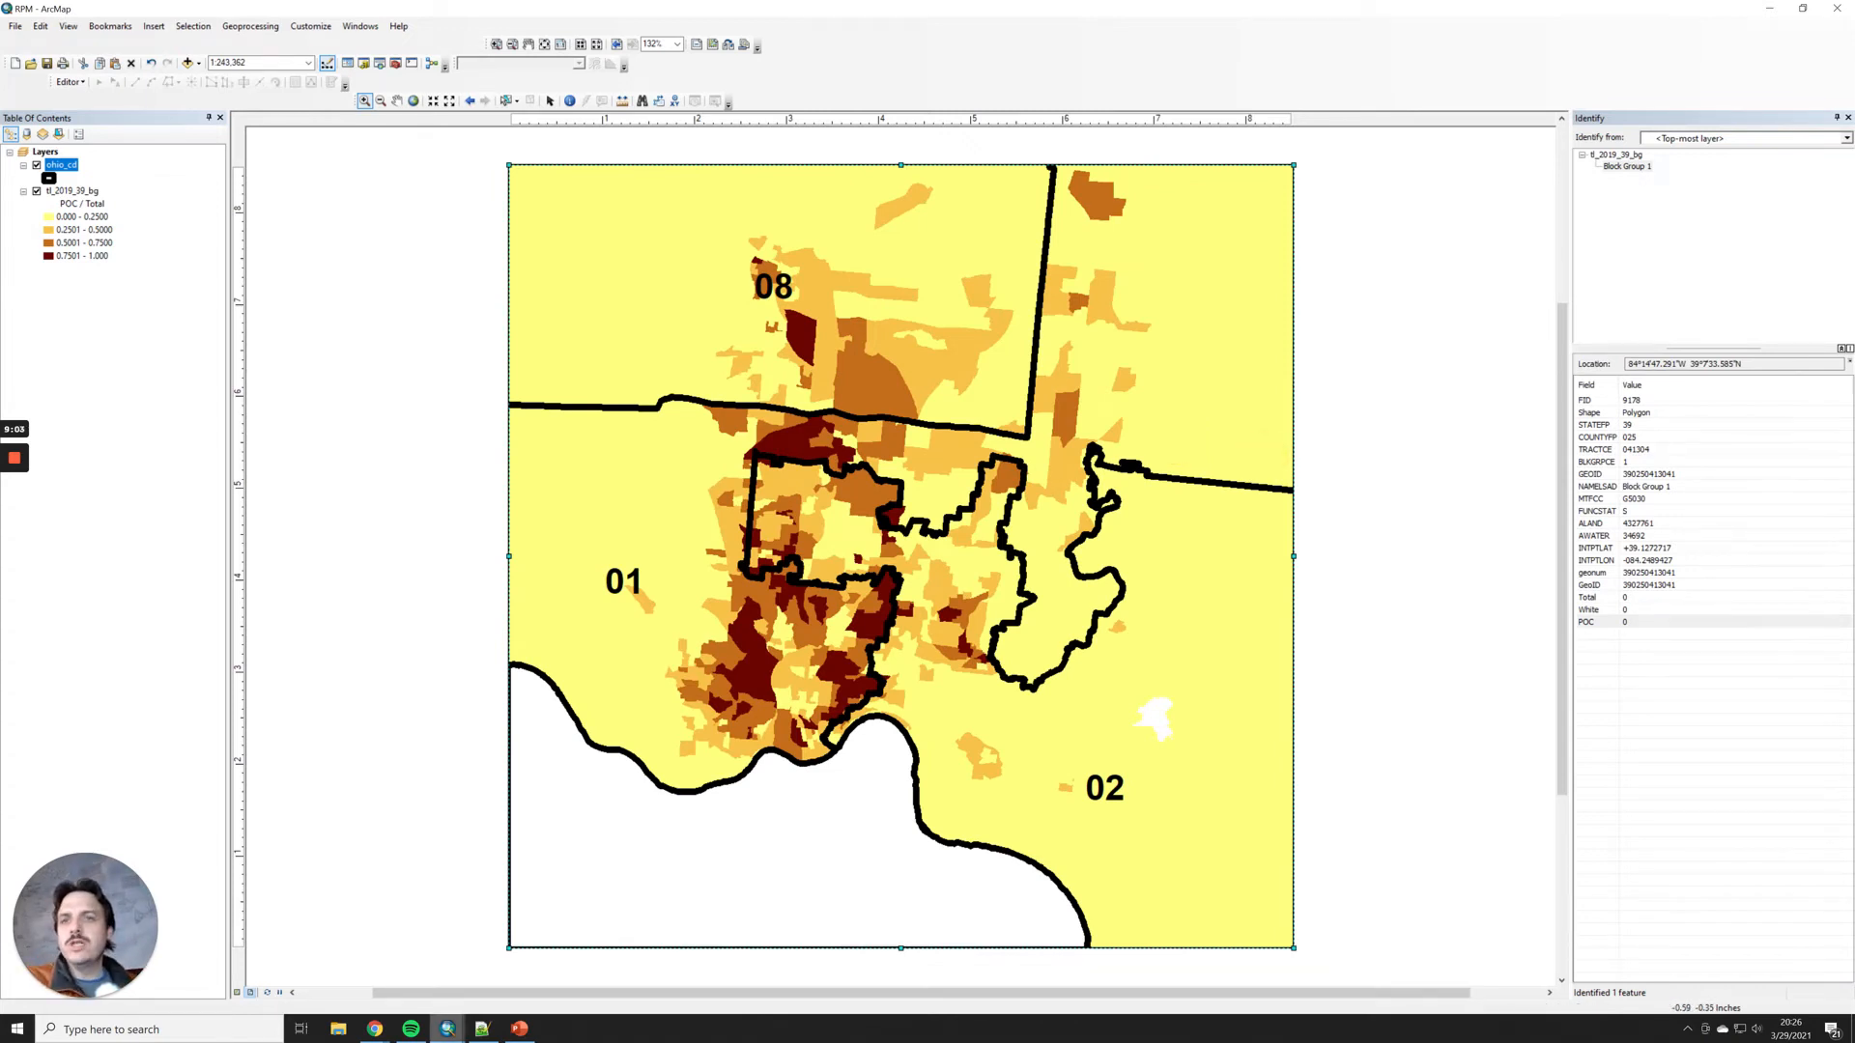
Step: Switch to the FinalMap2 document to examine its title margin and % People of Color legend, and return to the RPM document
{"action": "left_click", "coordinate": [447, 1029]}
{"action": "left_click", "coordinate": [367, 966]}
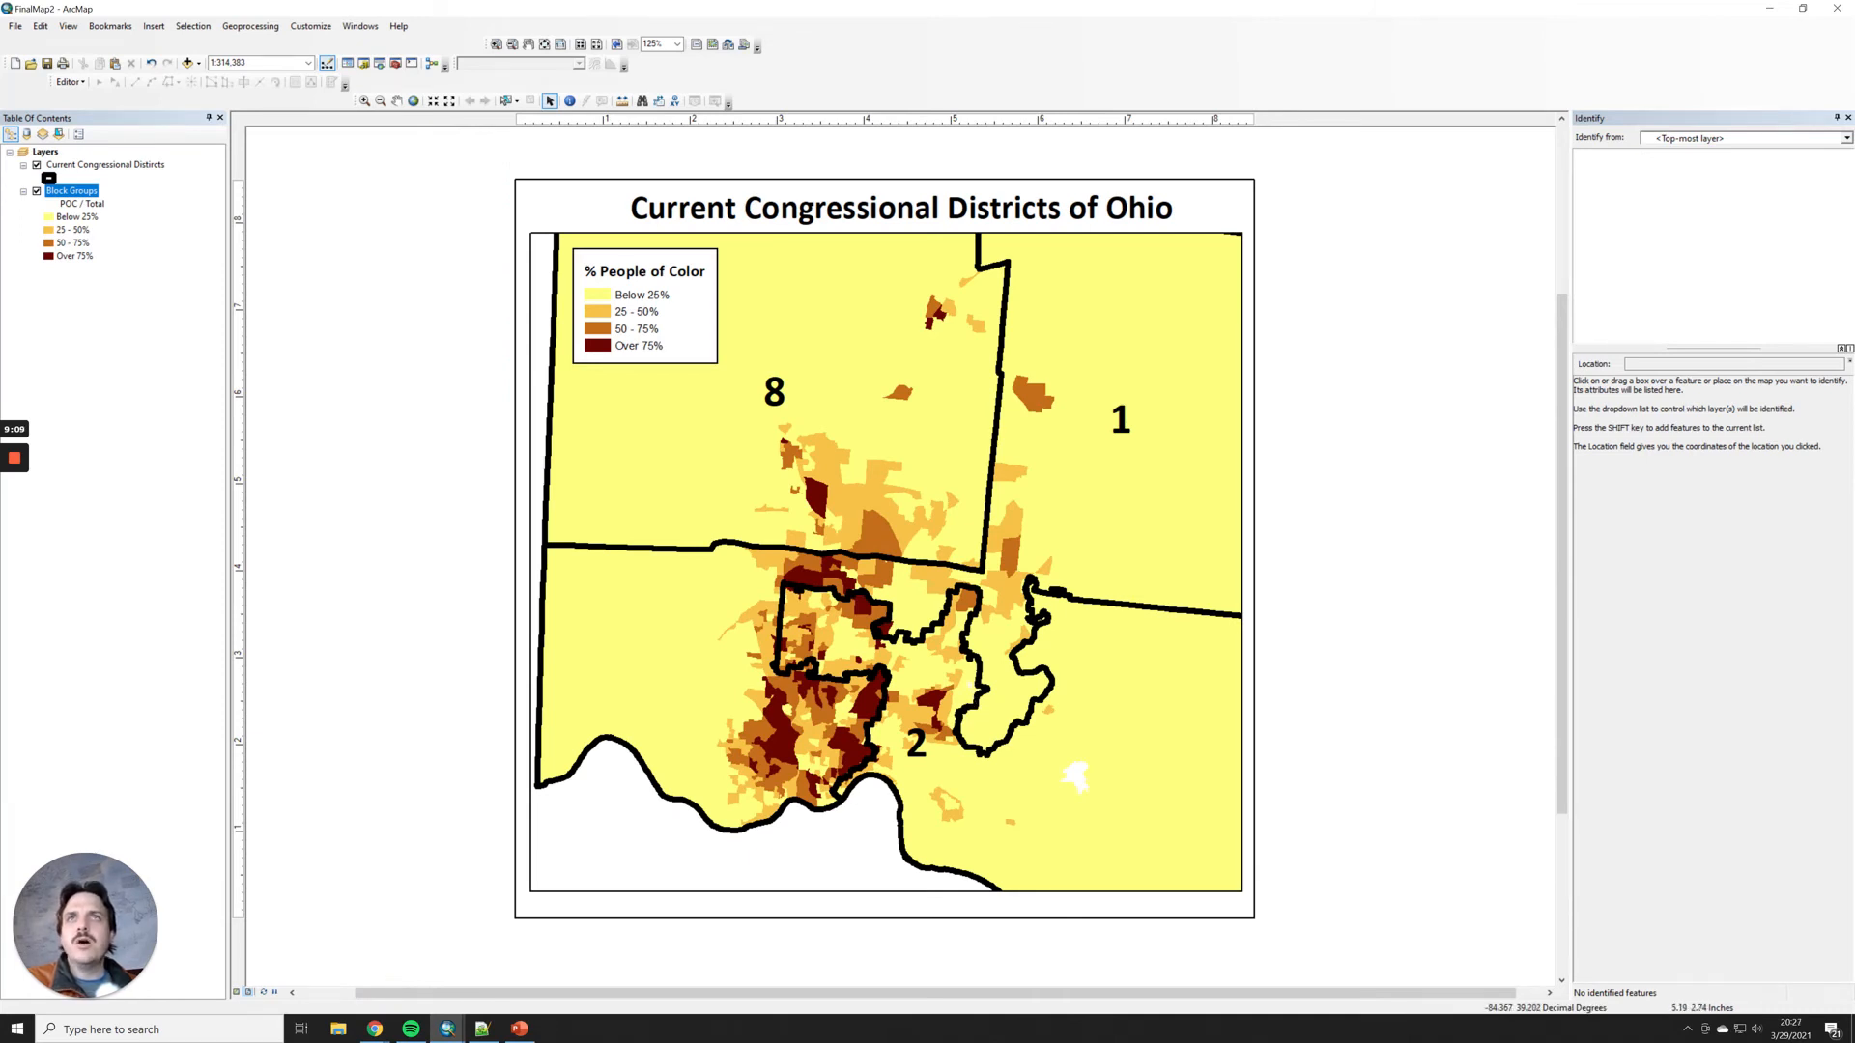
{"action": "left_click", "coordinate": [628, 266]}
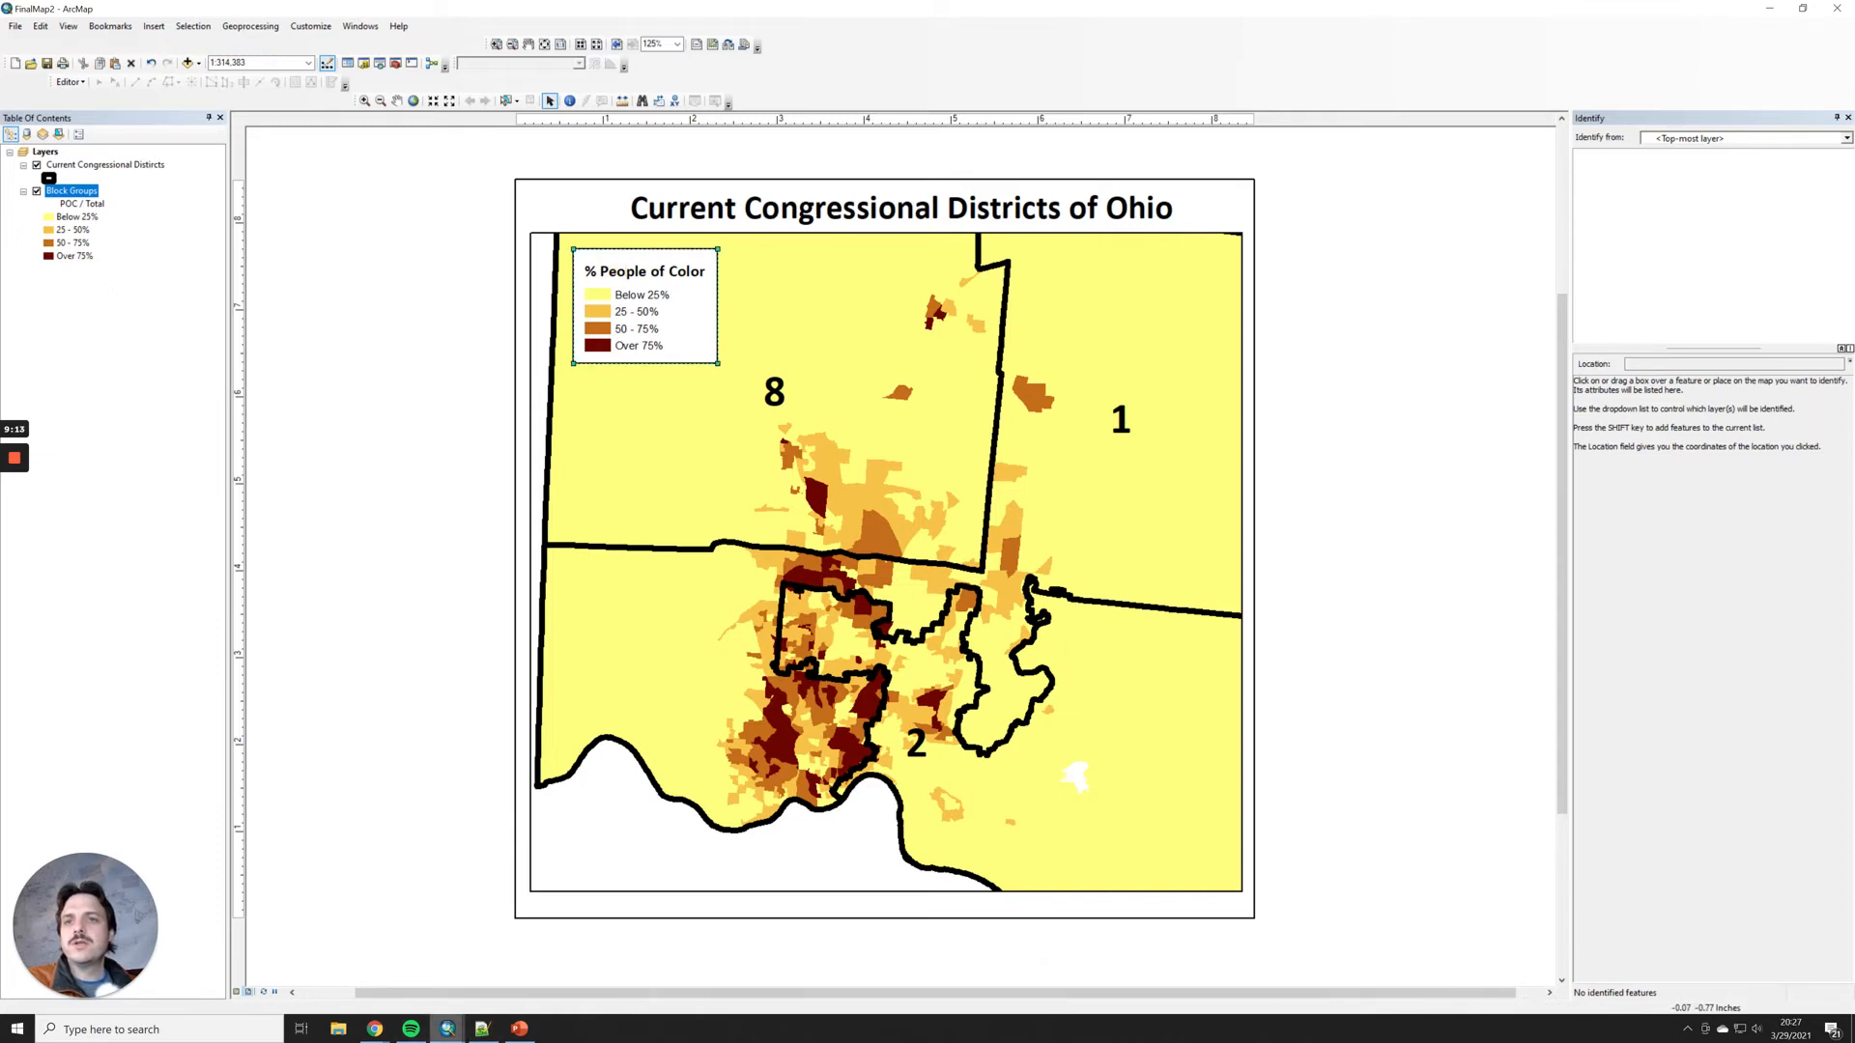
{"action": "mouse_move", "coordinate": [448, 1028]}
{"action": "left_click", "coordinate": [526, 971]}
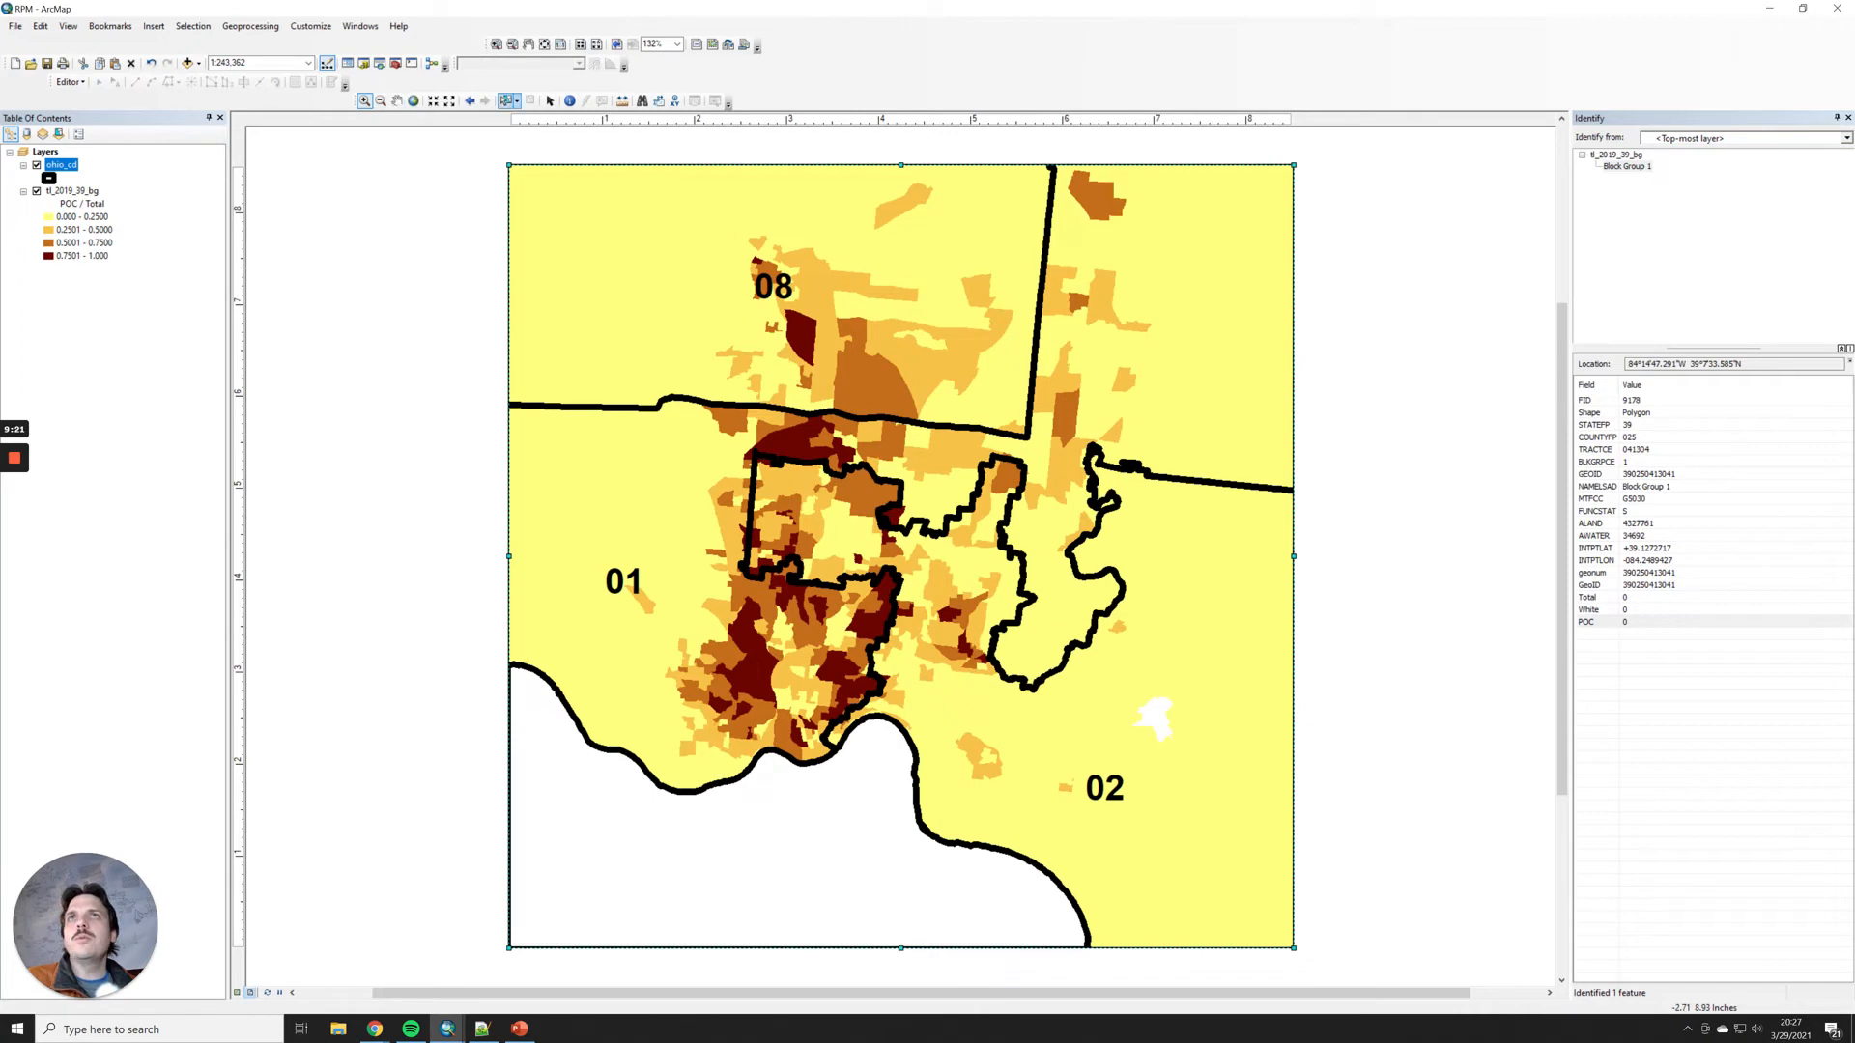
Step: Shrink the data frame inside the page on all four sides, leaving a wider margin above the map and narrow margins elsewhere
{"action": "left_click", "coordinate": [549, 100]}
{"action": "left_click_drag", "start_coordinate": [901, 164], "coordinate": [893, 218]}
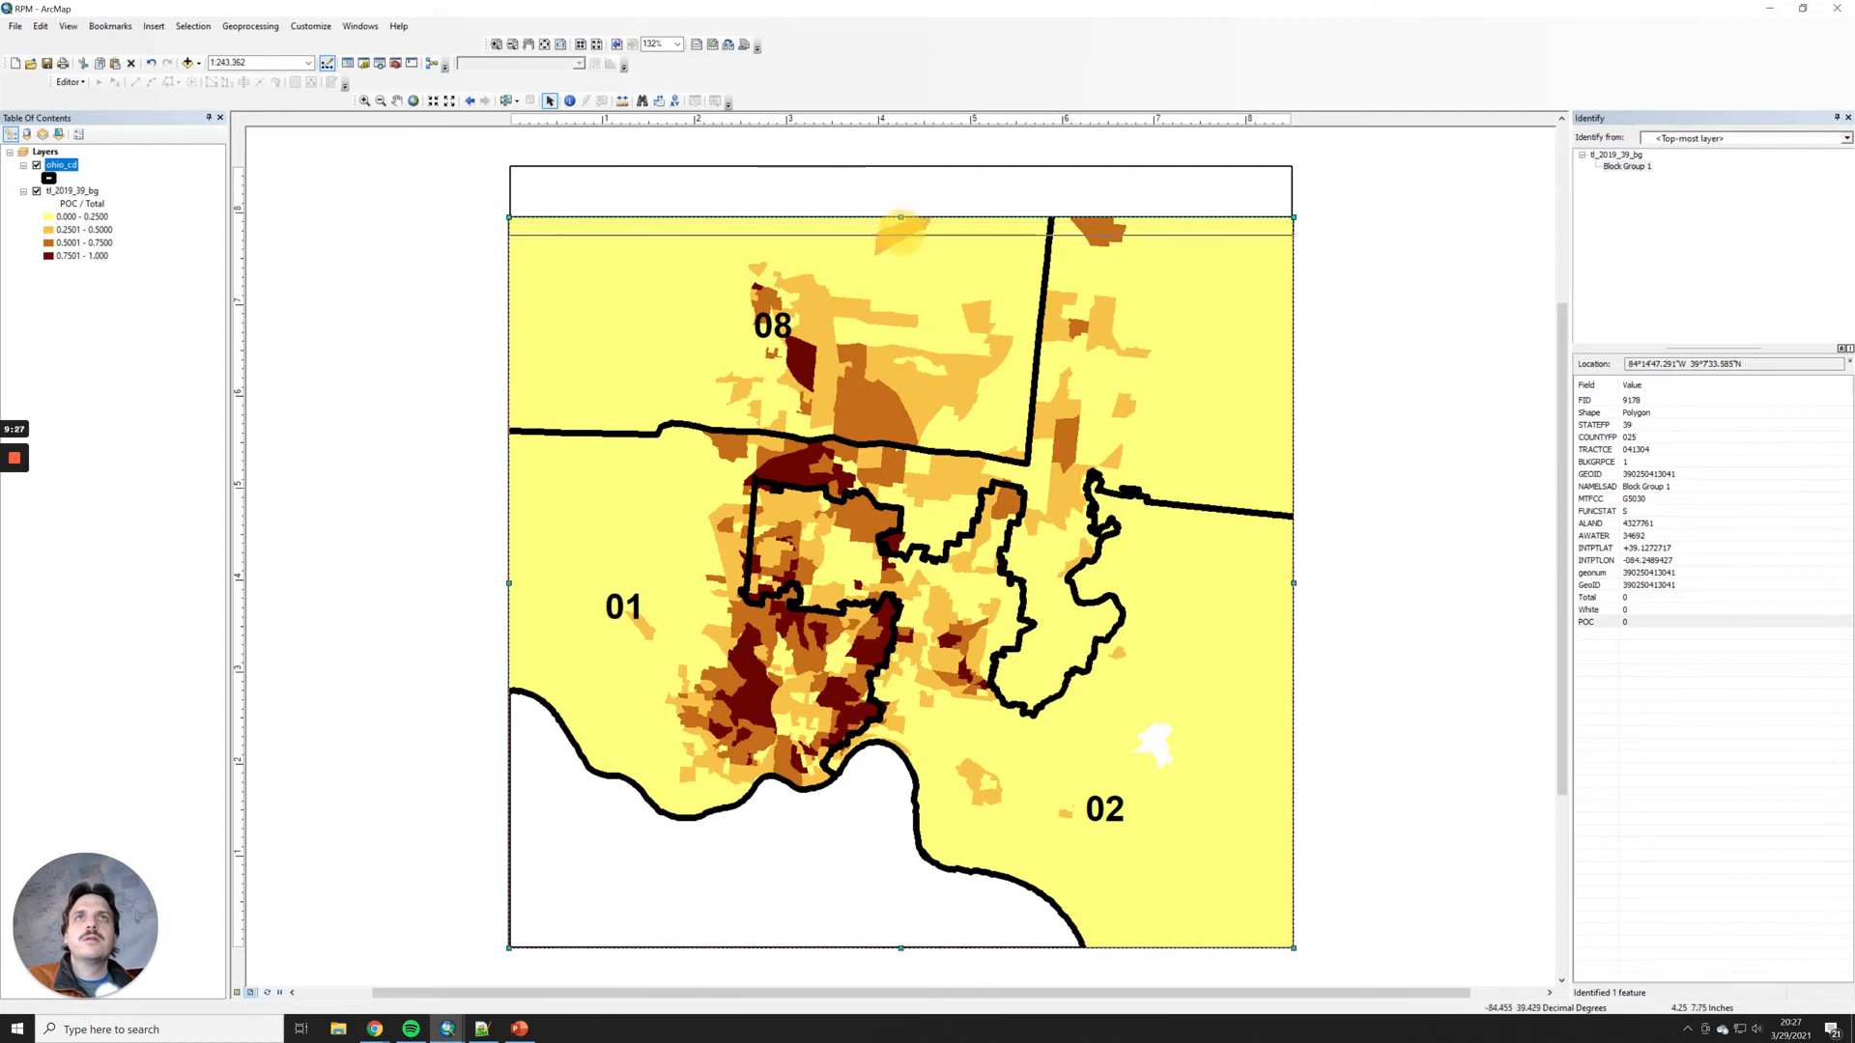
{"action": "left_click_drag", "start_coordinate": [901, 218], "coordinate": [900, 235]}
{"action": "left_click_drag", "start_coordinate": [1293, 591], "coordinate": [1273, 591]}
{"action": "left_click_drag", "start_coordinate": [508, 591], "coordinate": [527, 591]}
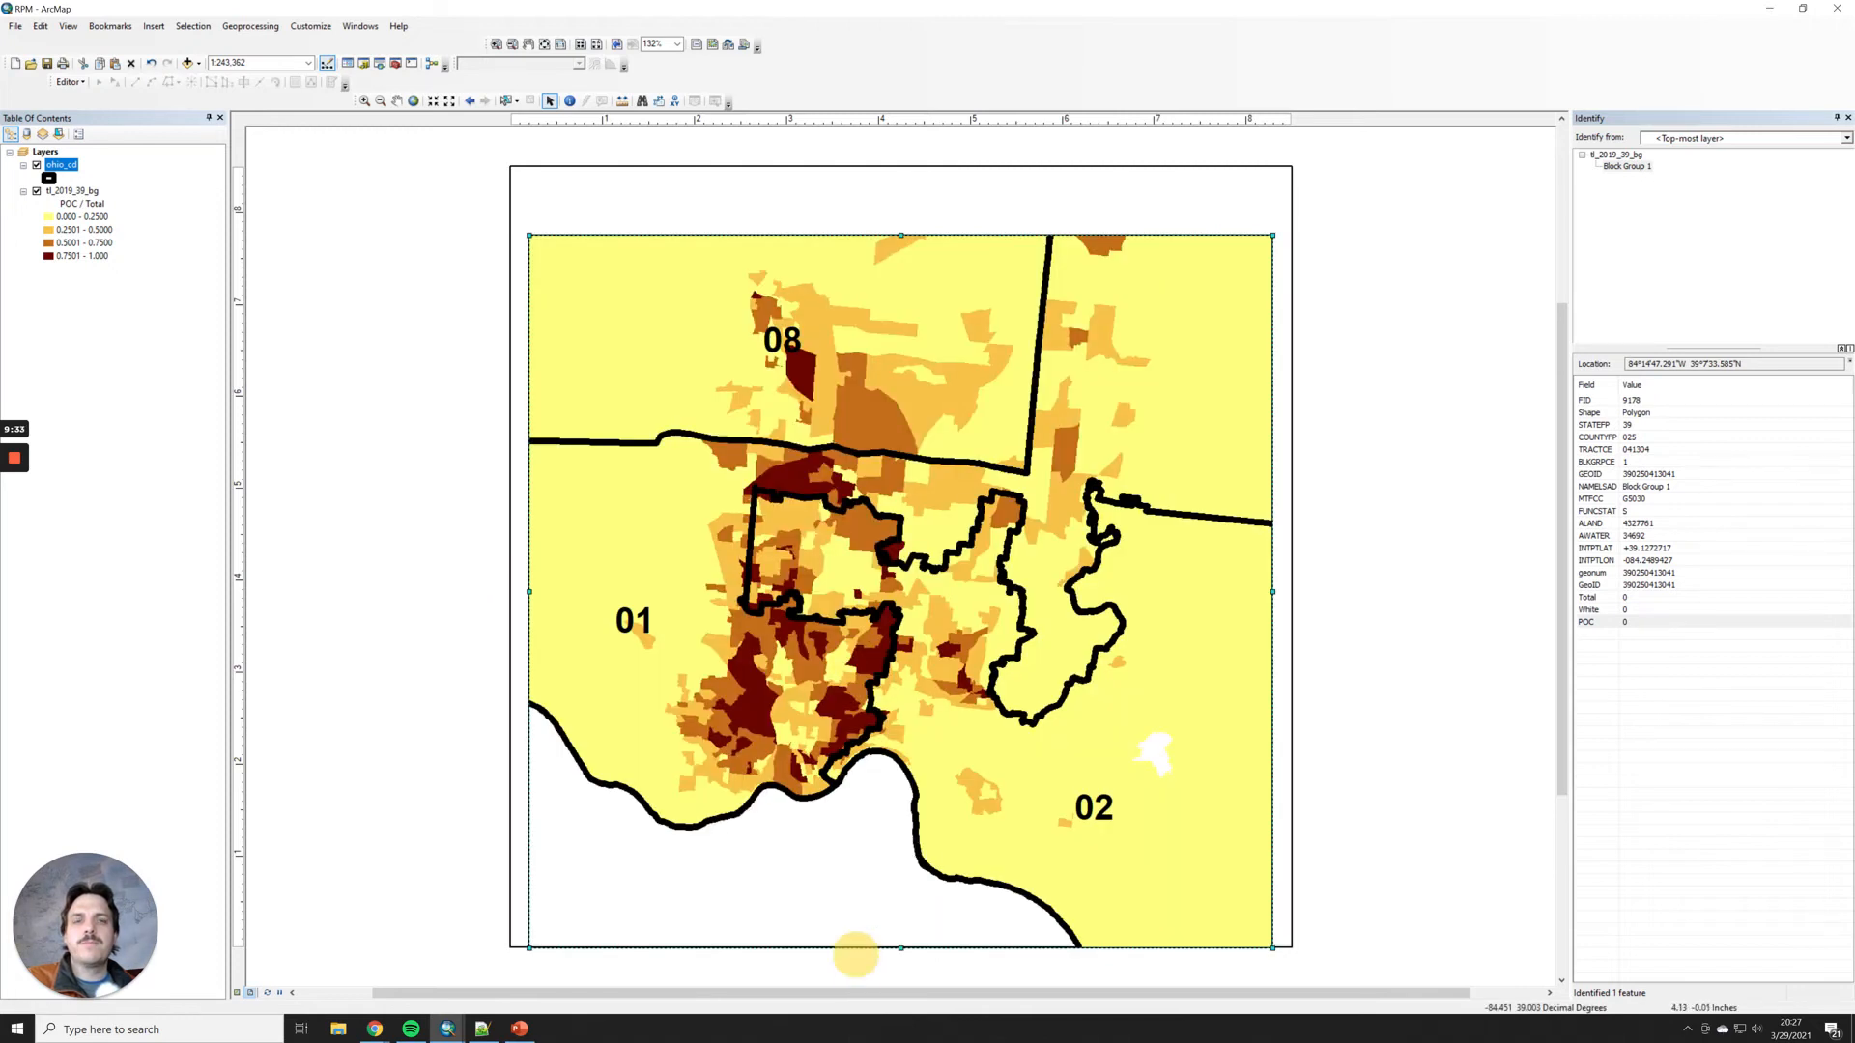
{"action": "left_click_drag", "start_coordinate": [901, 948], "coordinate": [904, 932]}
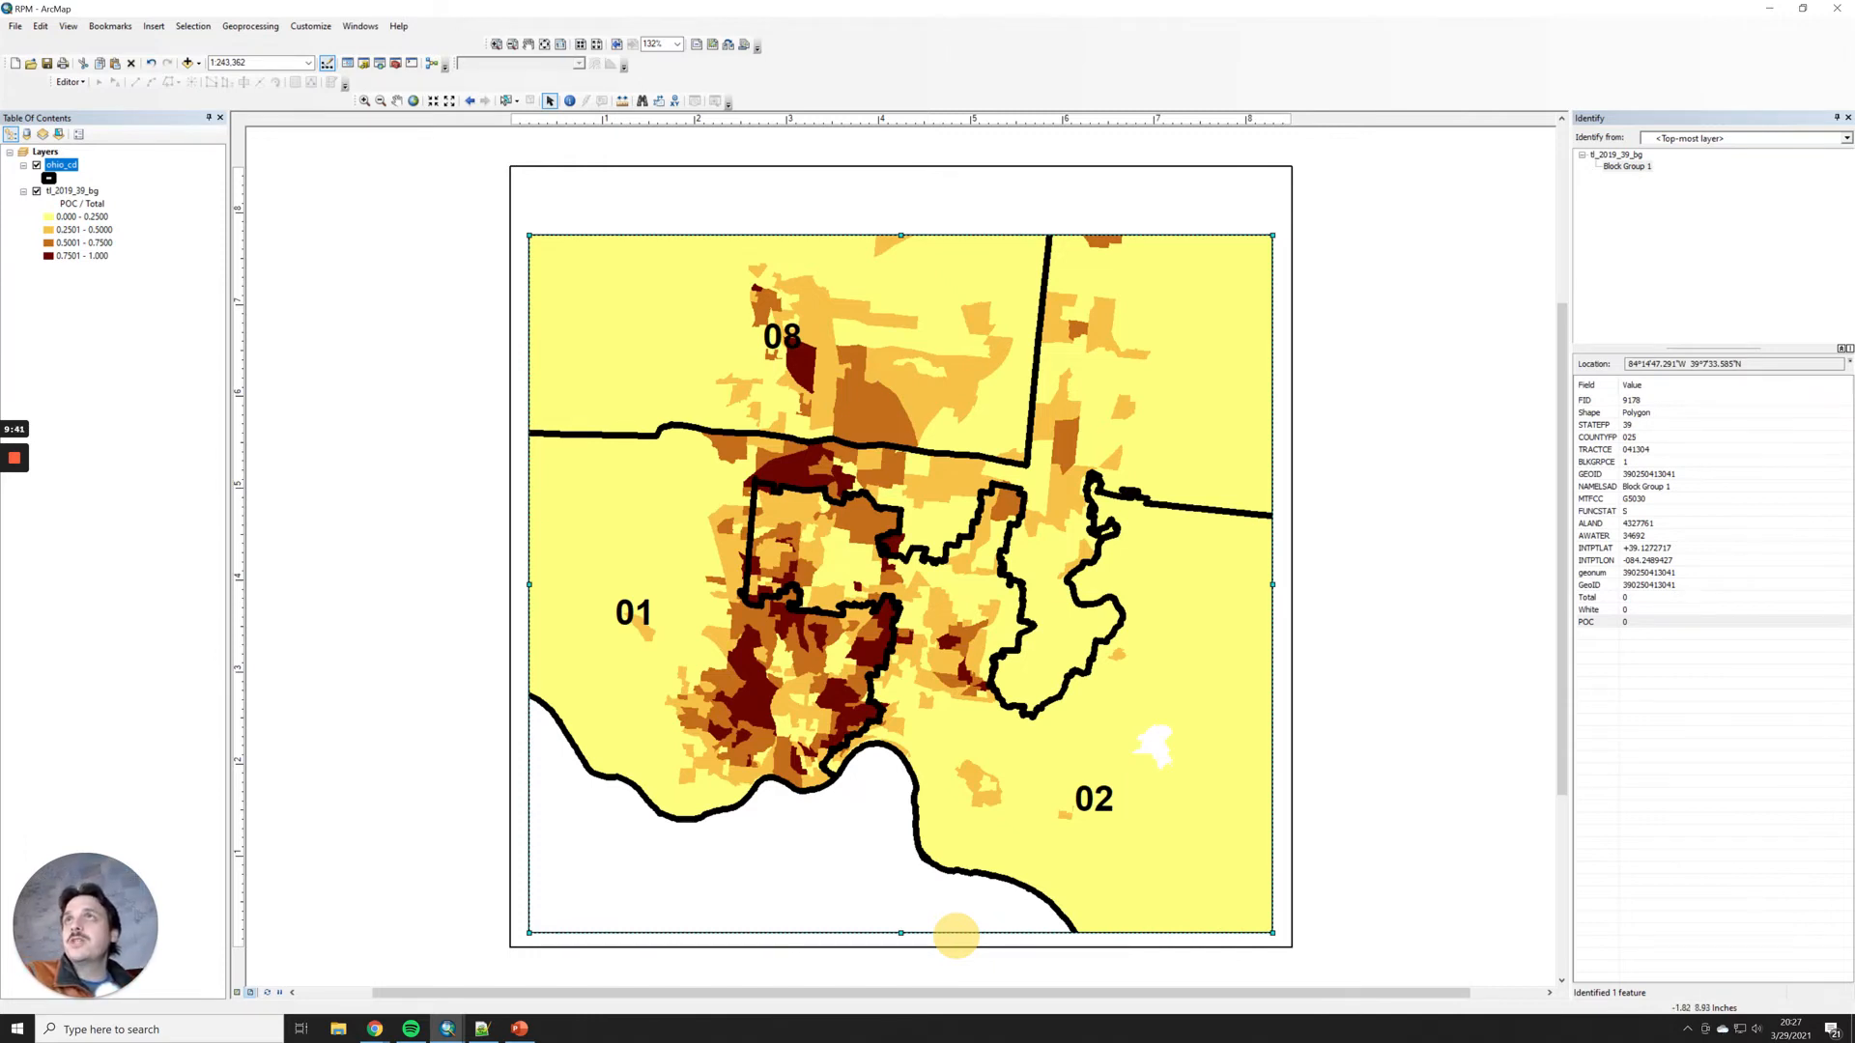
Step: View the map in data view and return to layout view
{"action": "left_click", "coordinate": [153, 26]}
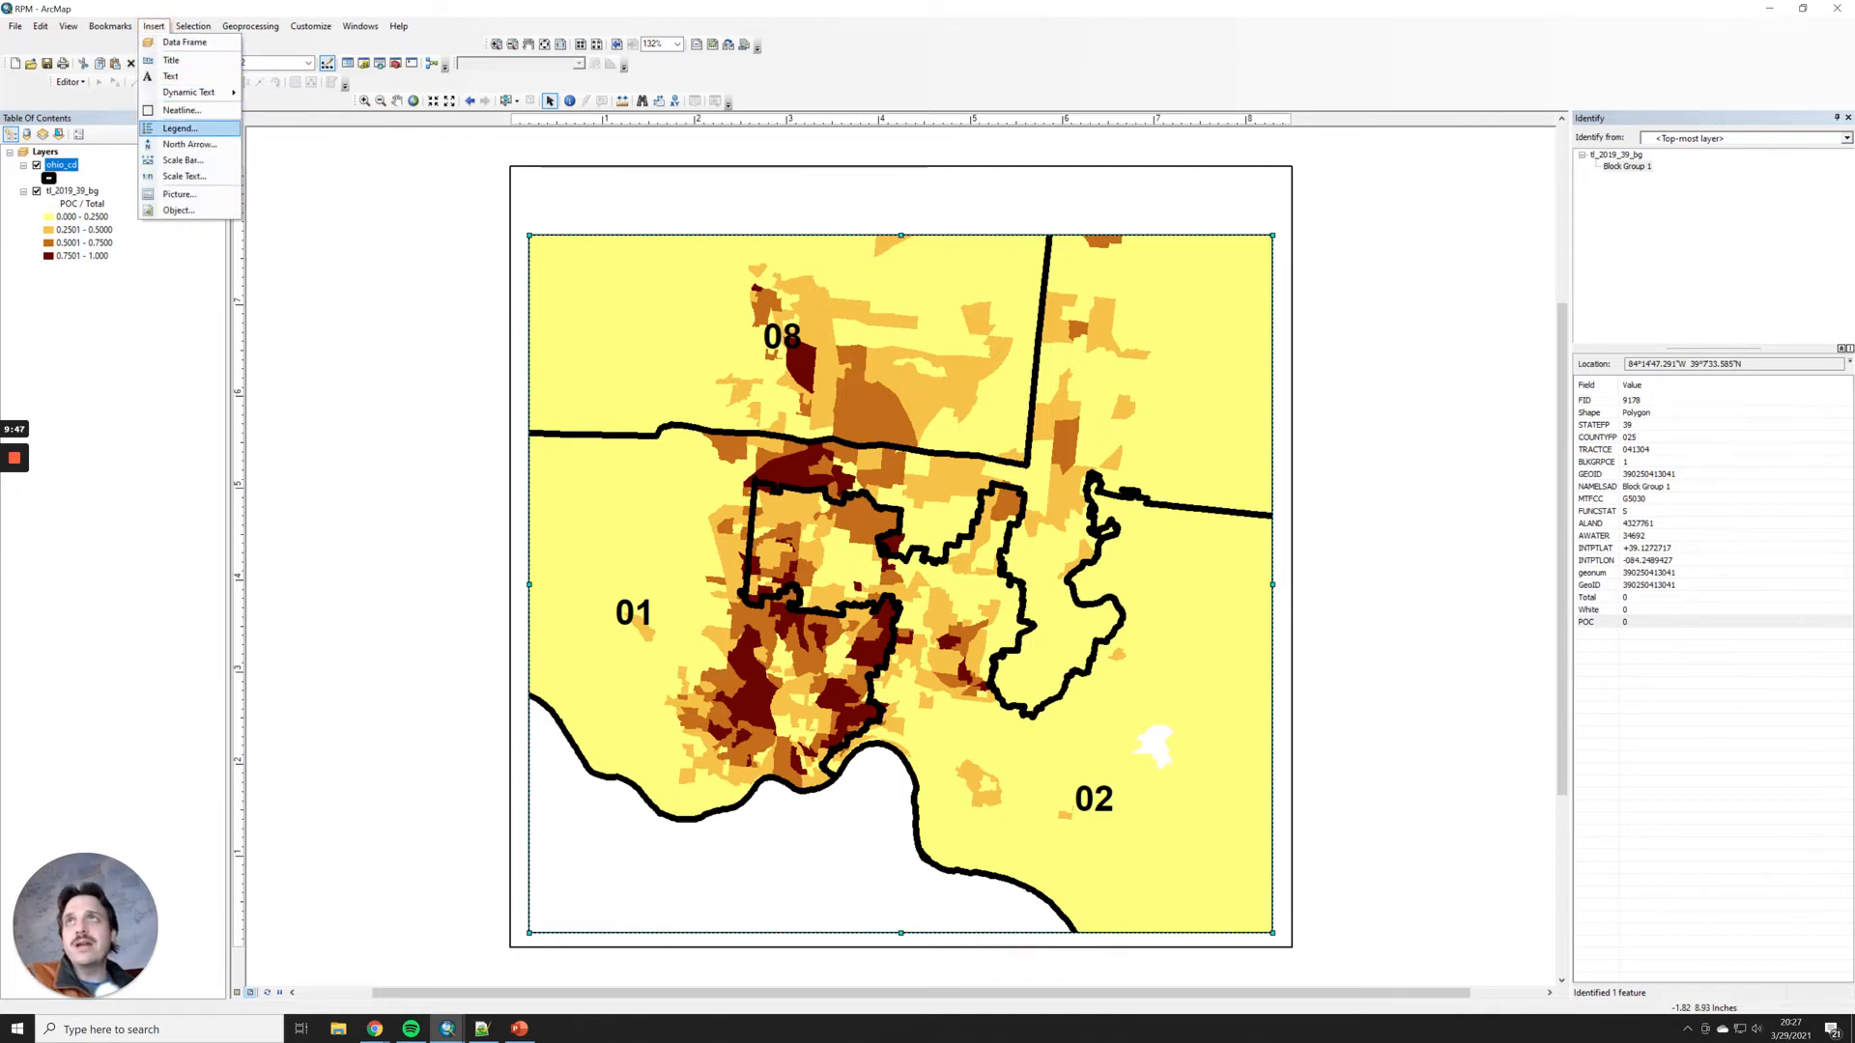
{"action": "key", "text": "Escape"}
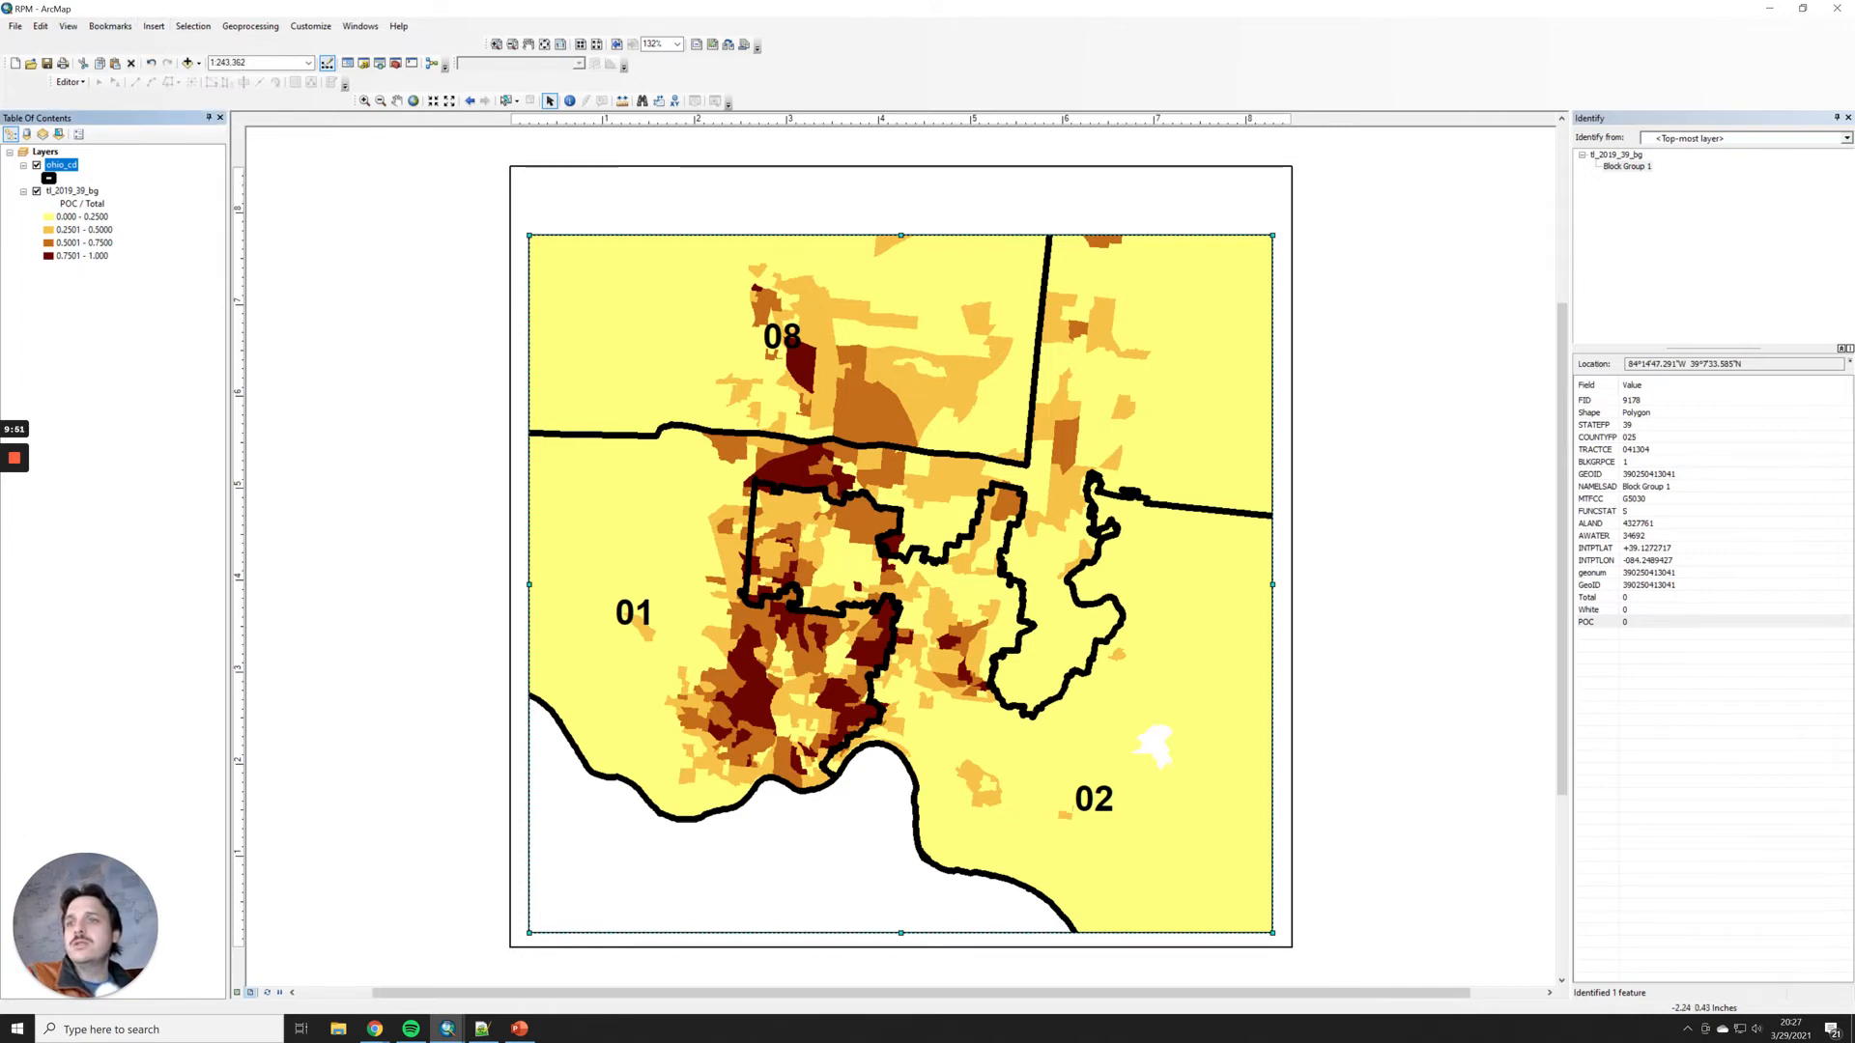
{"action": "left_click", "coordinate": [68, 26]}
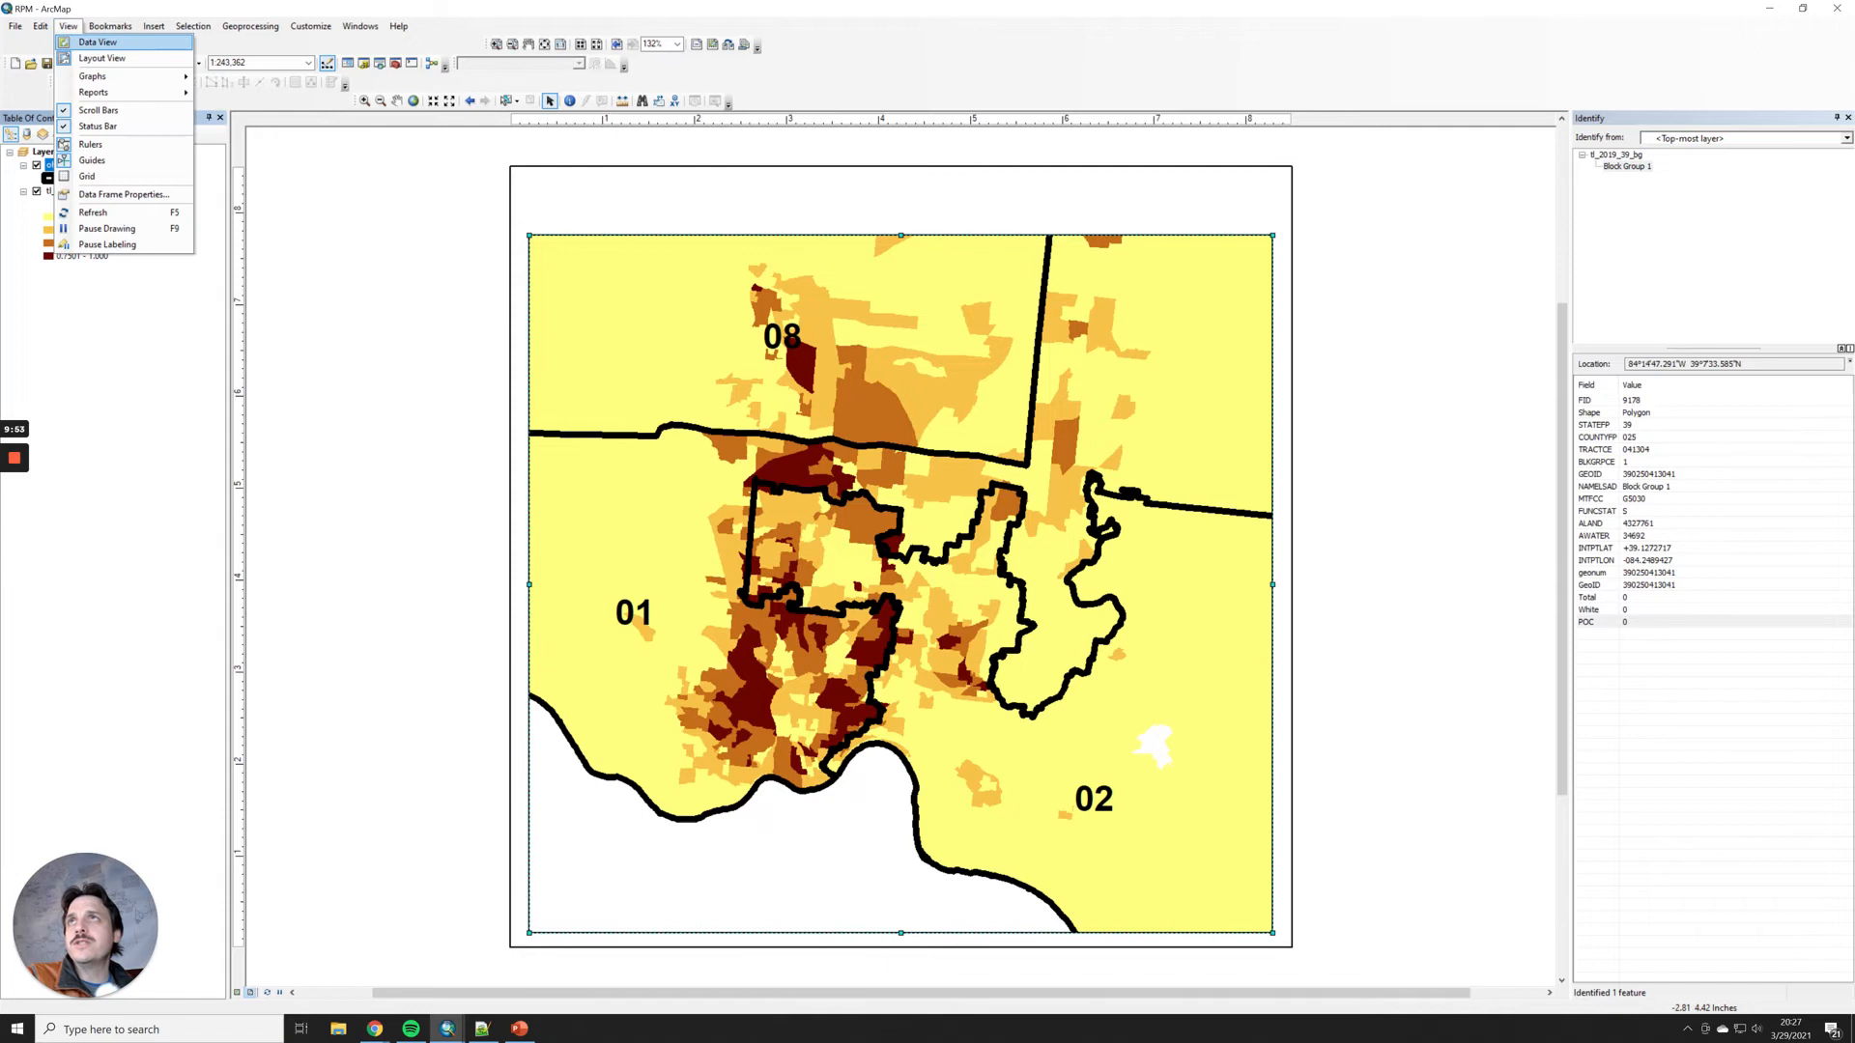
{"action": "left_click", "coordinate": [113, 44]}
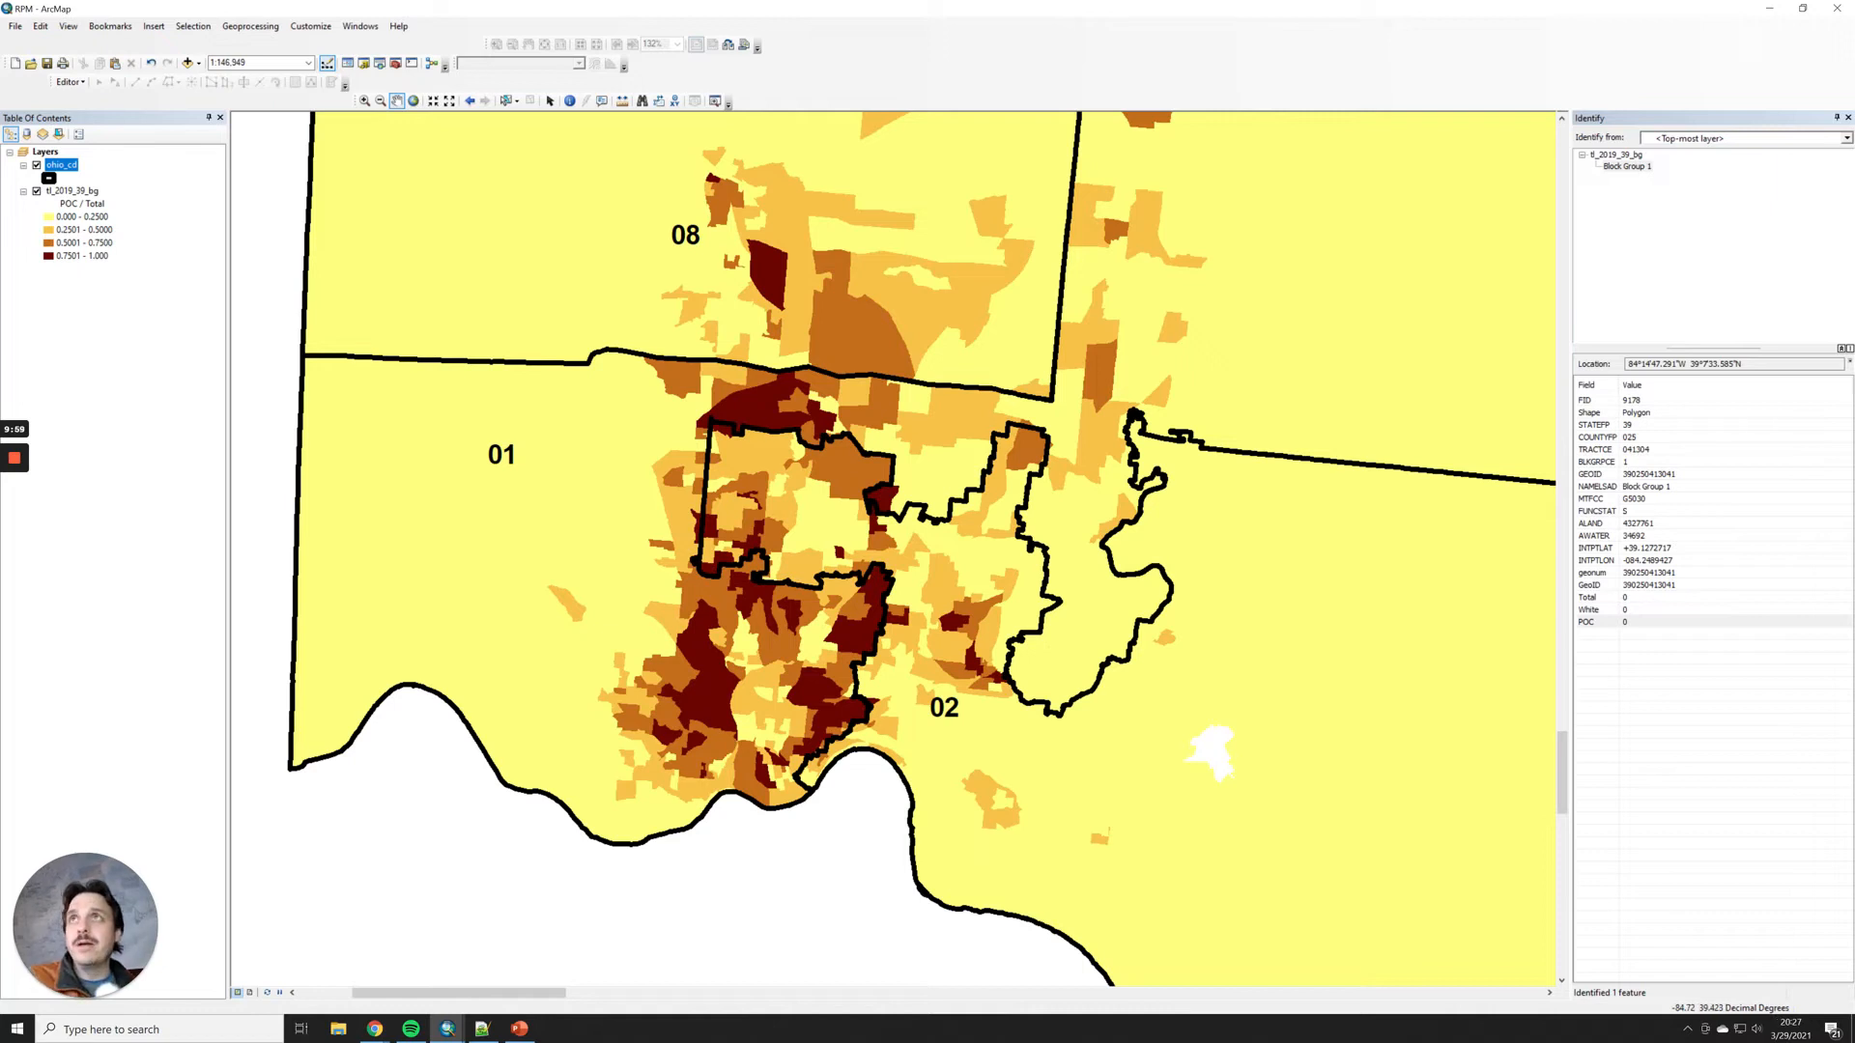
{"action": "left_click", "coordinate": [64, 25]}
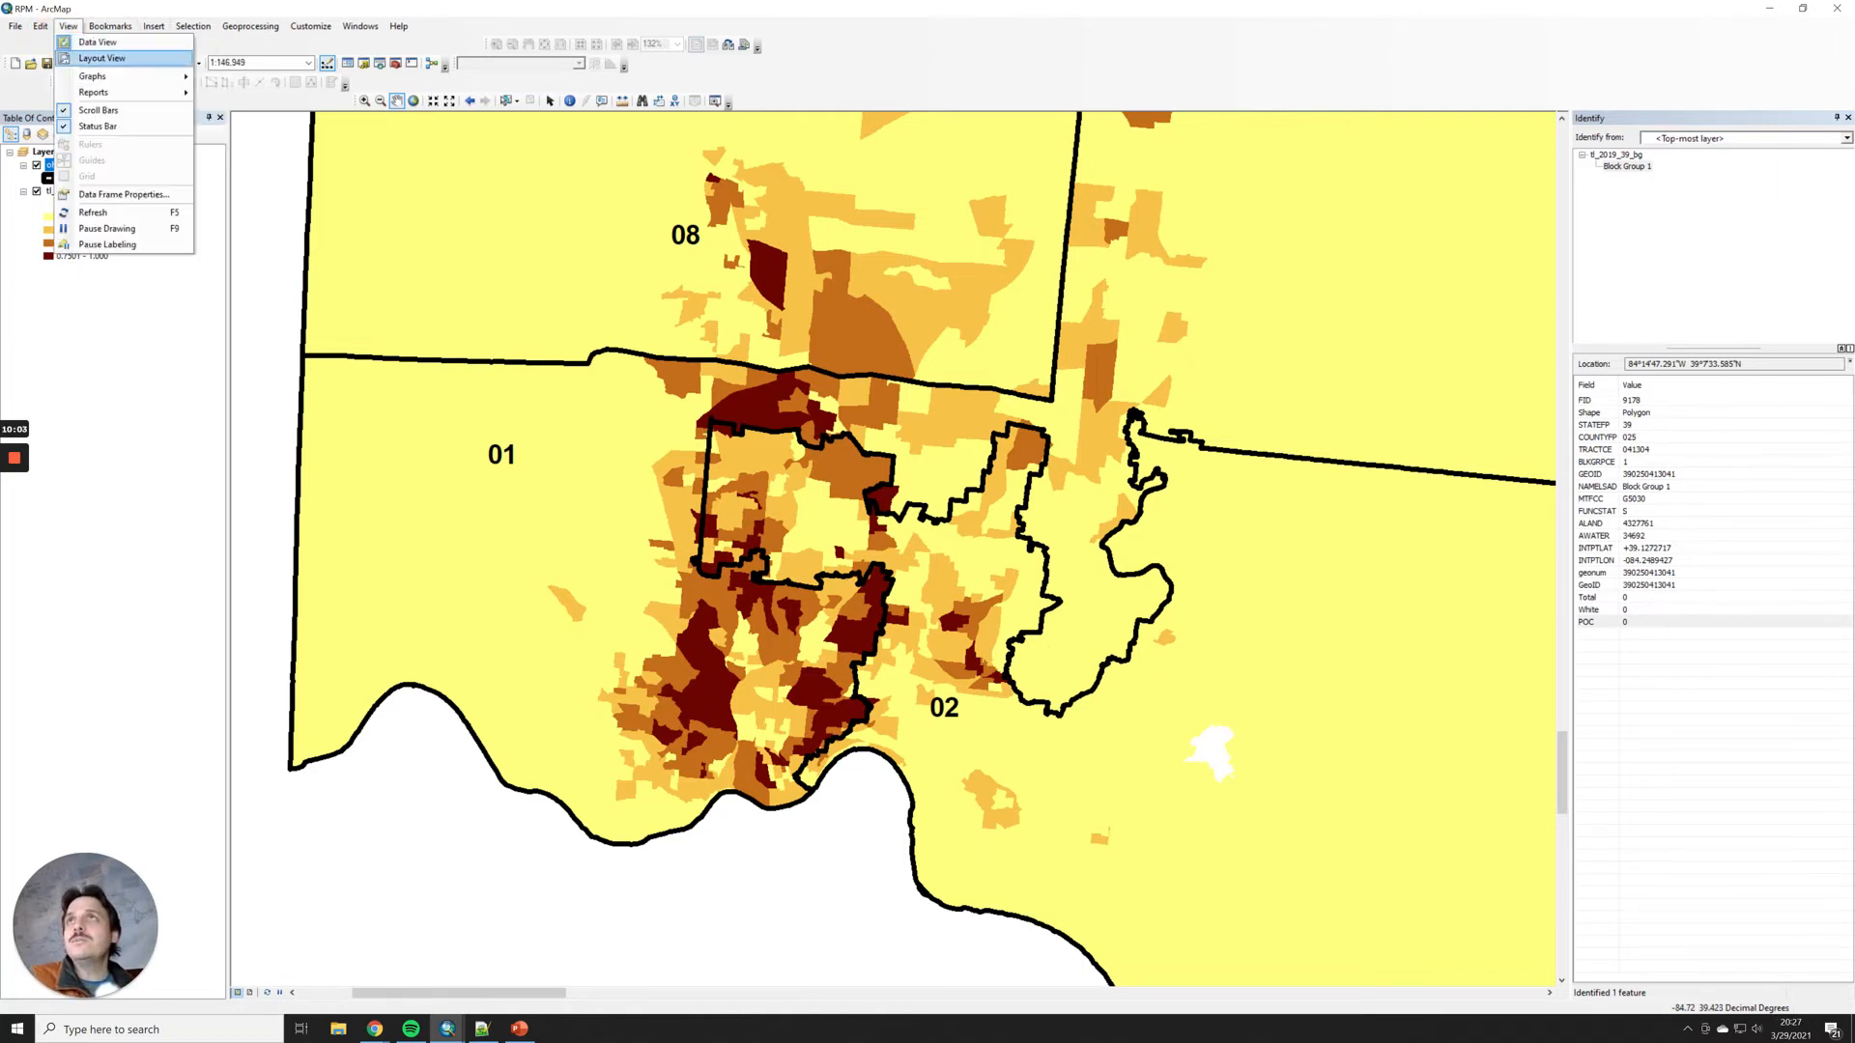
{"action": "left_click", "coordinate": [101, 58]}
Step: Insert a legend and remove ohio_cd from its items, keeping only the tl_2019_39_bg layer
{"action": "left_click", "coordinate": [154, 26]}
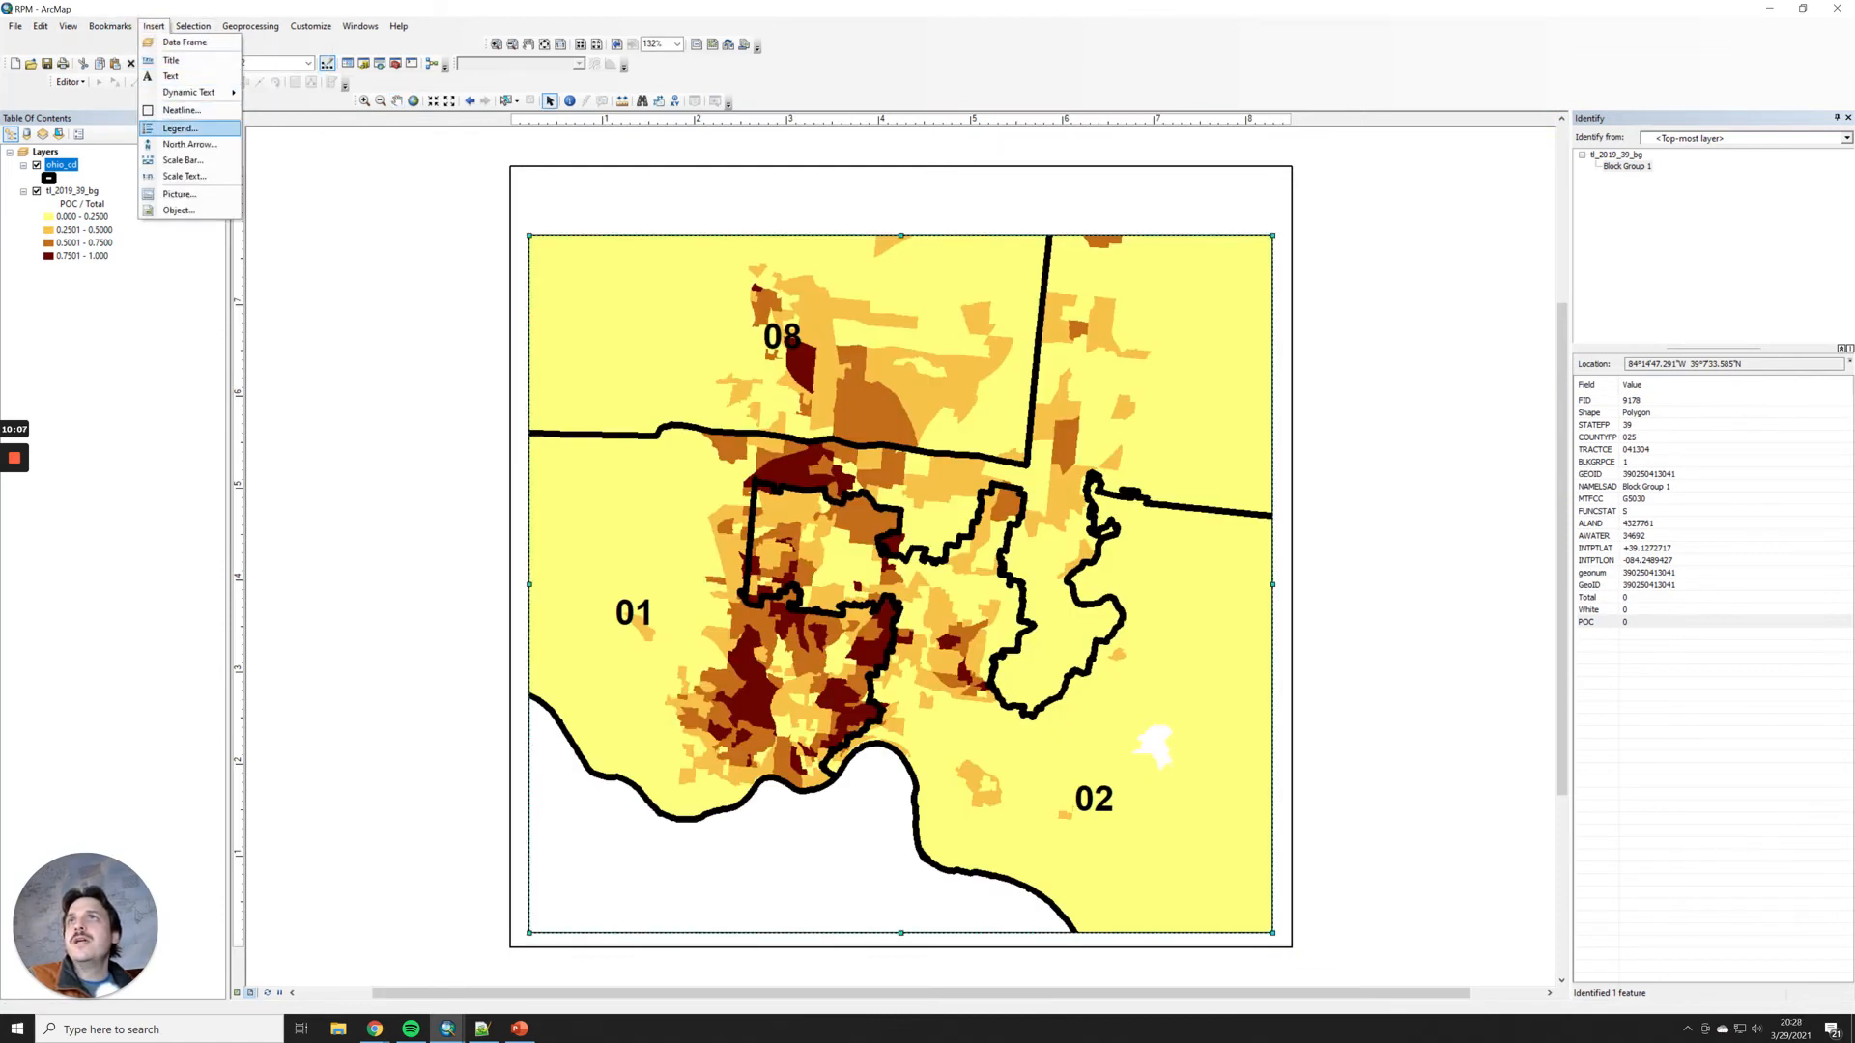
{"action": "left_click", "coordinate": [180, 127]}
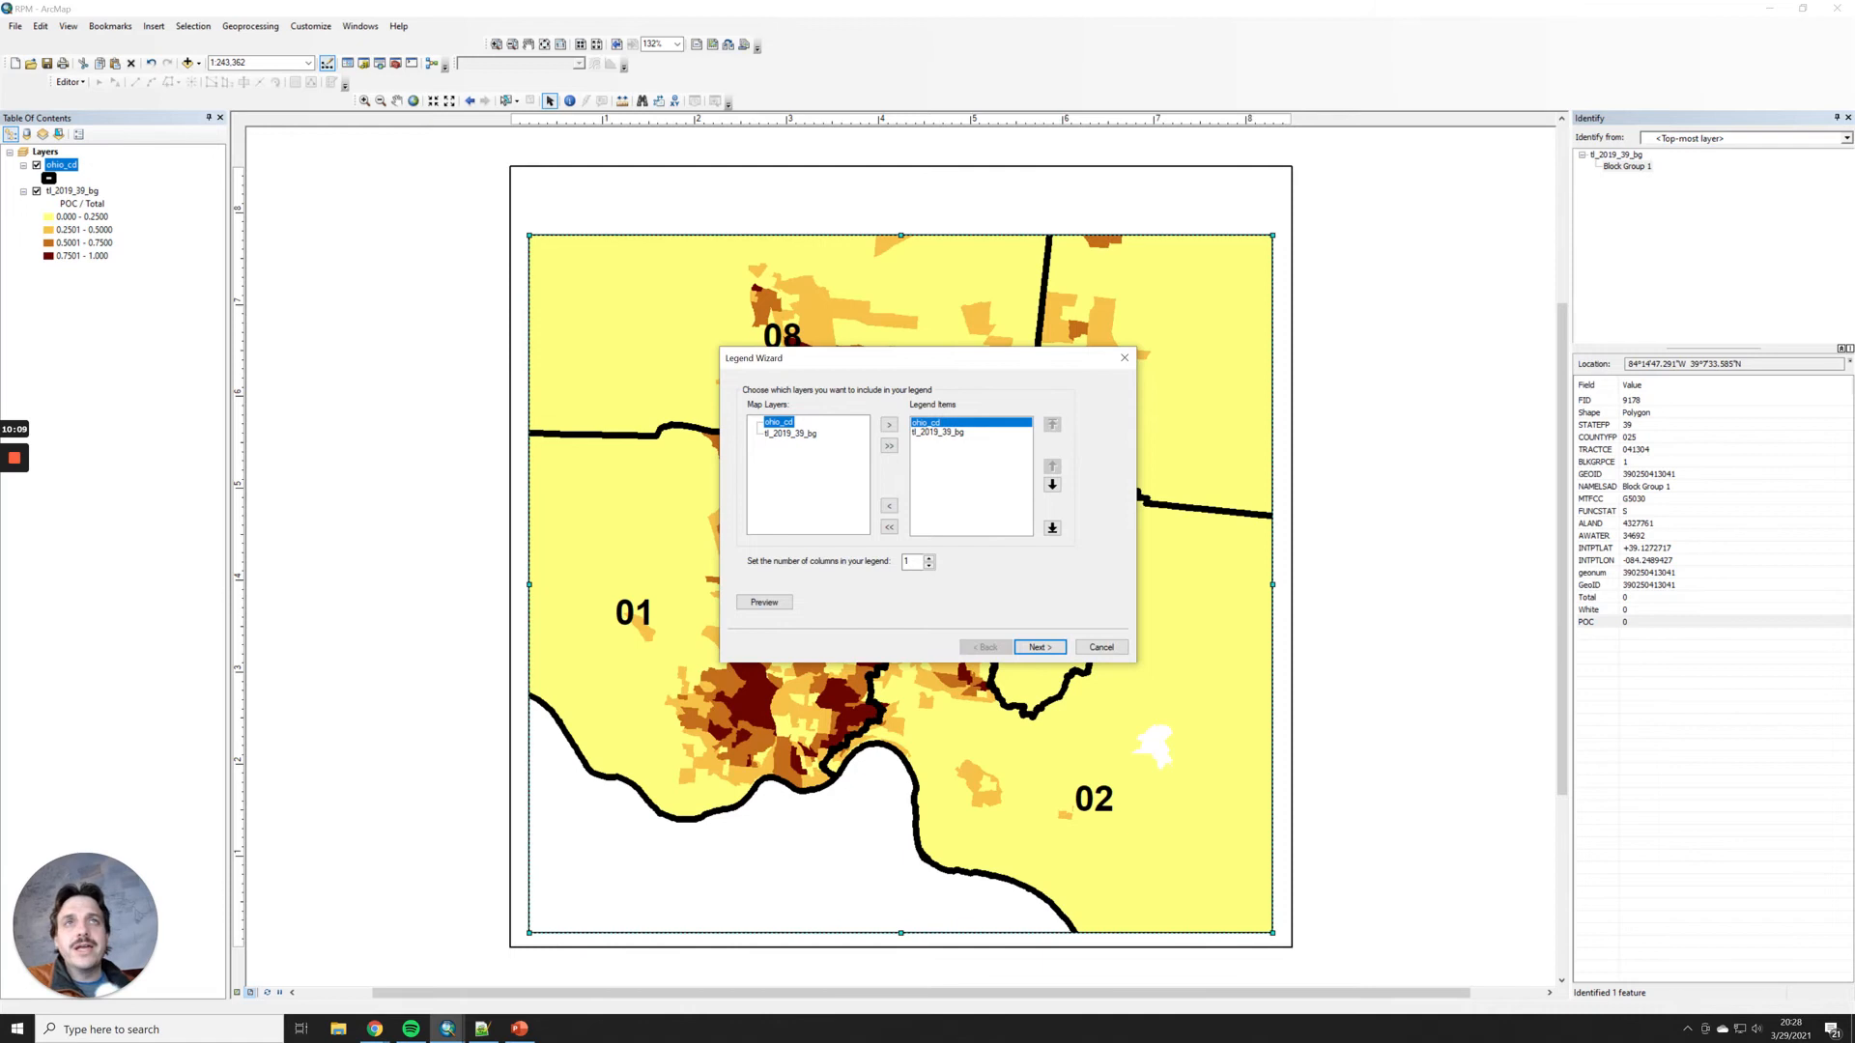
{"action": "left_click_drag", "start_coordinate": [997, 362], "coordinate": [741, 377]}
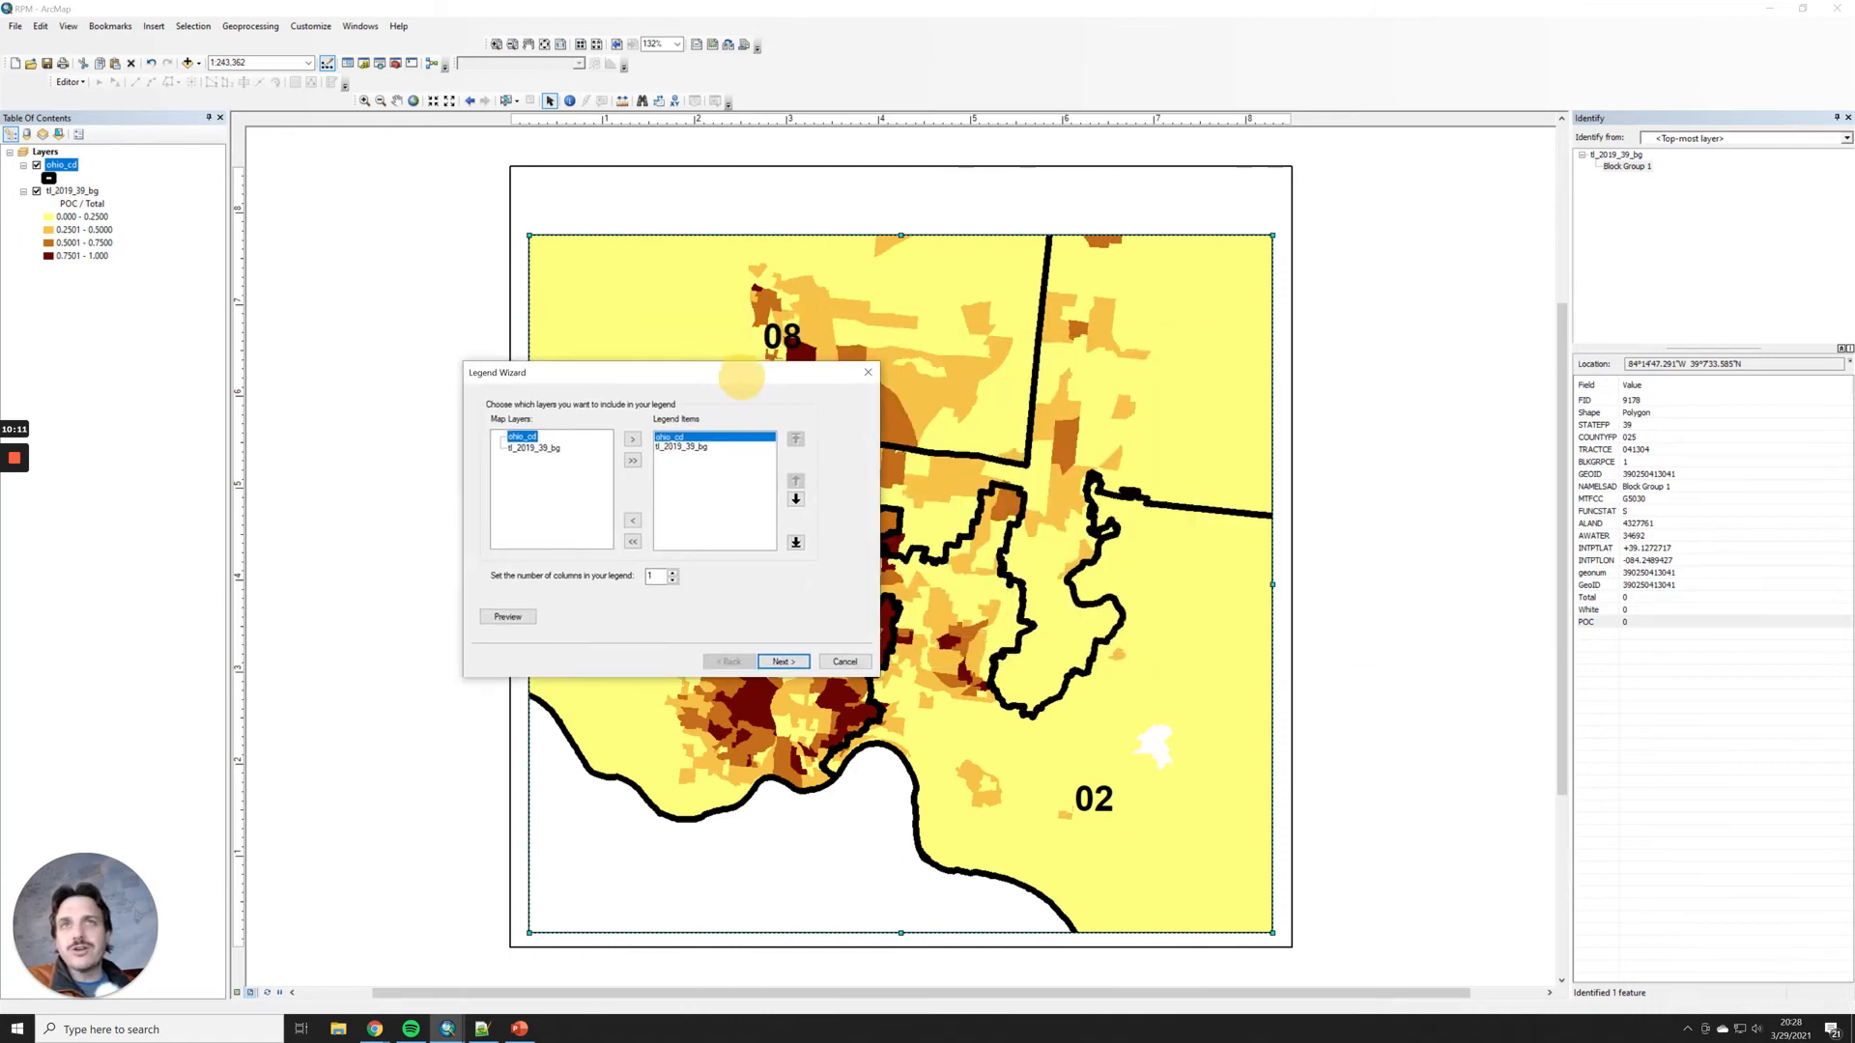
{"action": "left_click", "coordinate": [715, 447]}
{"action": "left_click", "coordinate": [746, 506]}
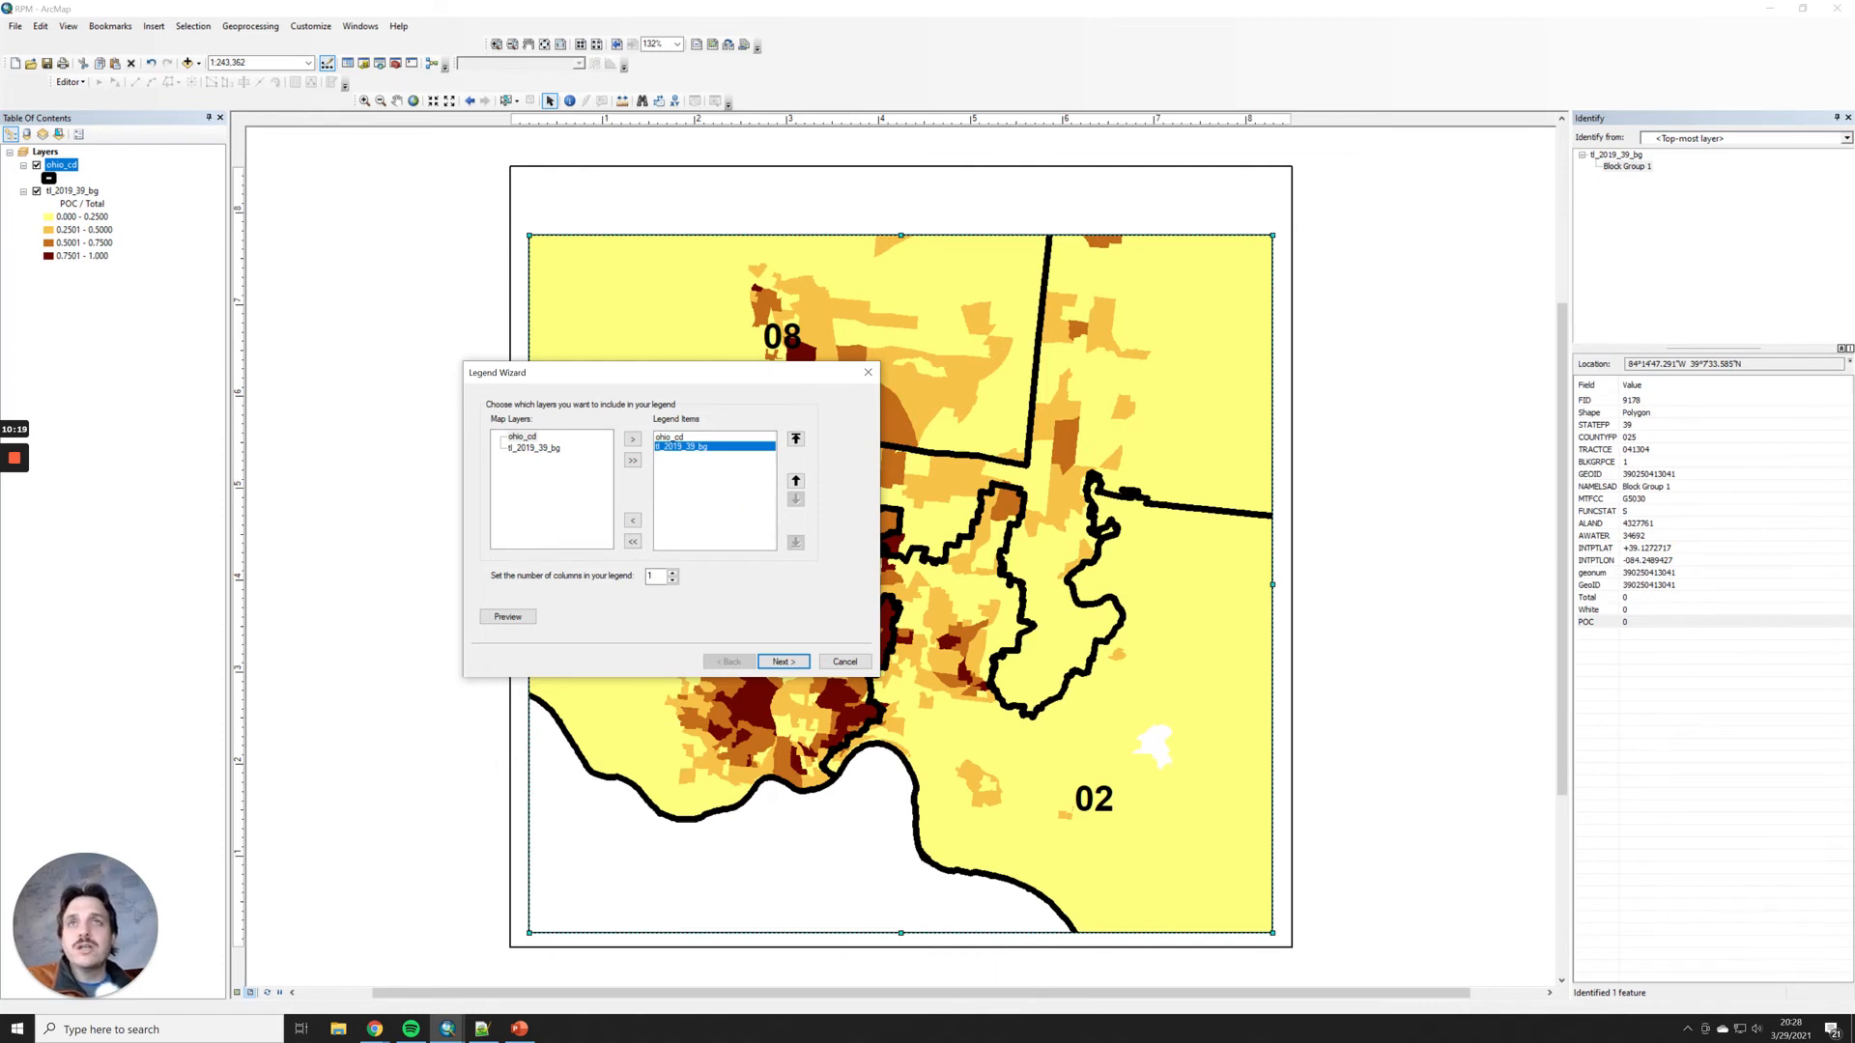
{"action": "left_click", "coordinate": [715, 437]}
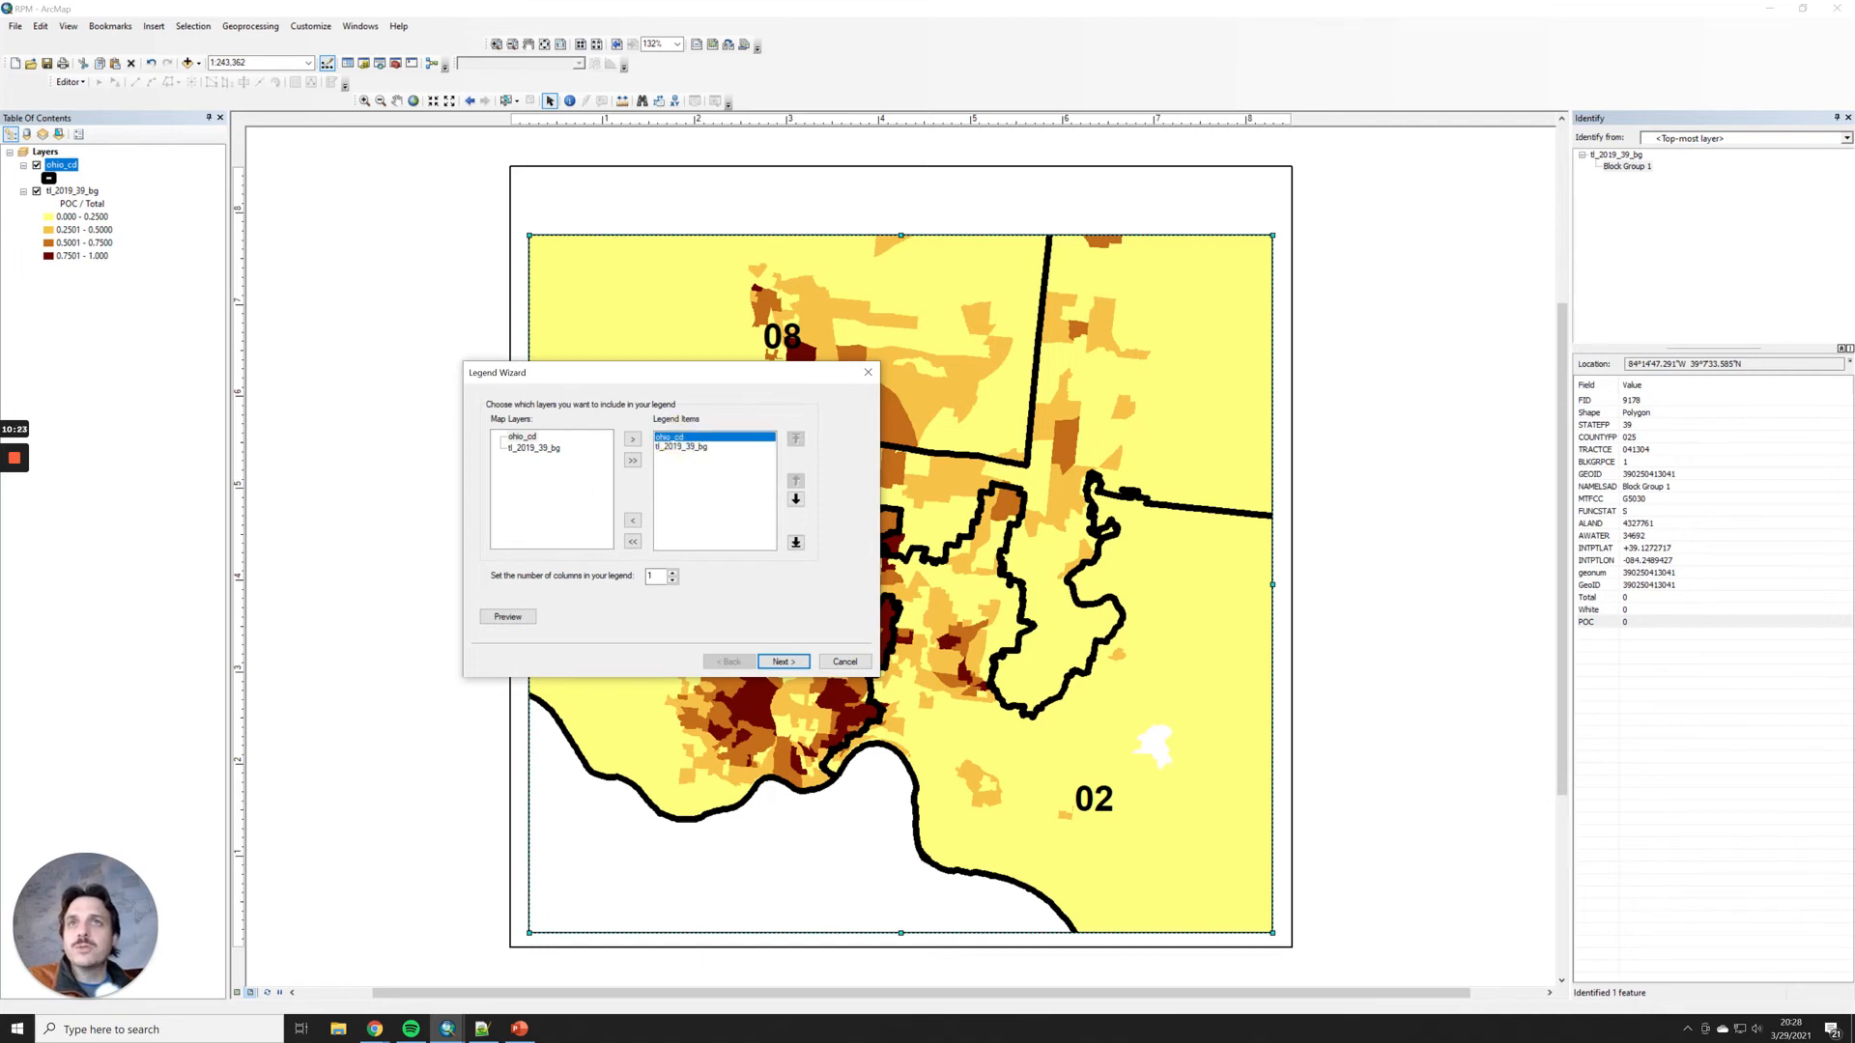
{"action": "left_click", "coordinate": [633, 520]}
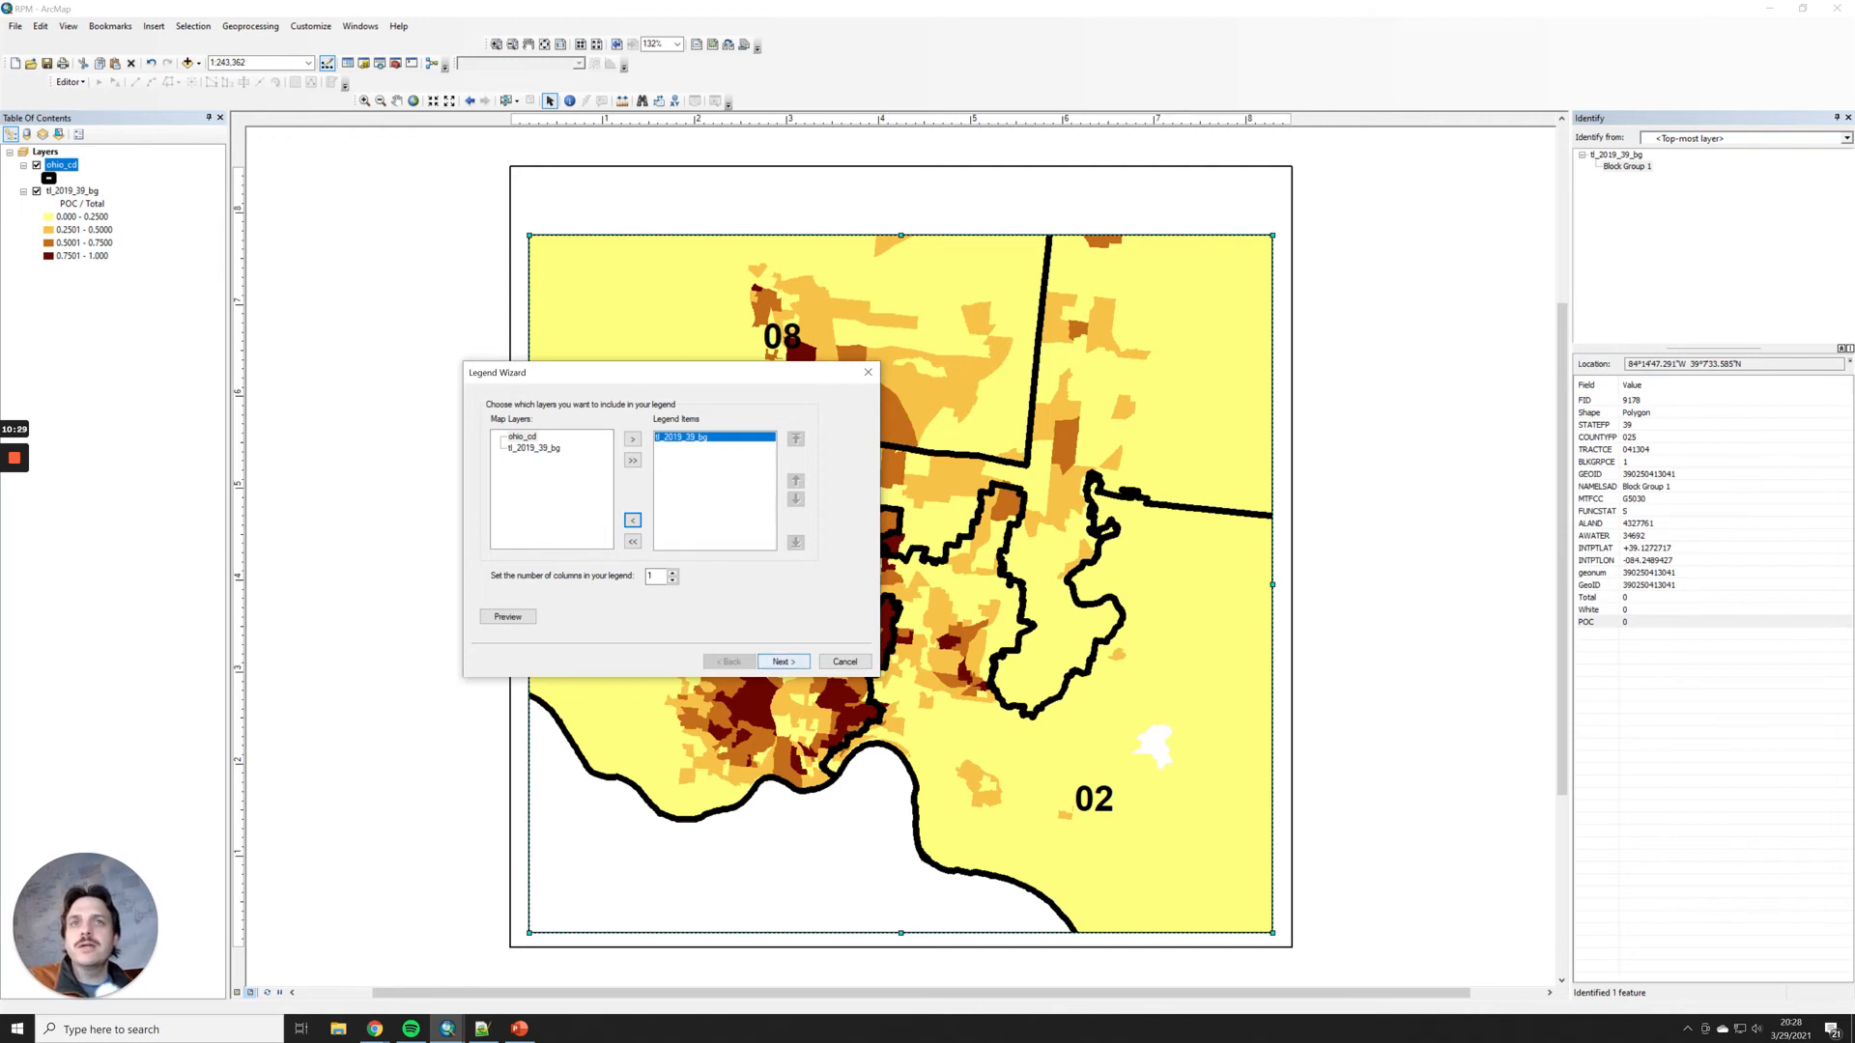
{"action": "left_click", "coordinate": [783, 662]}
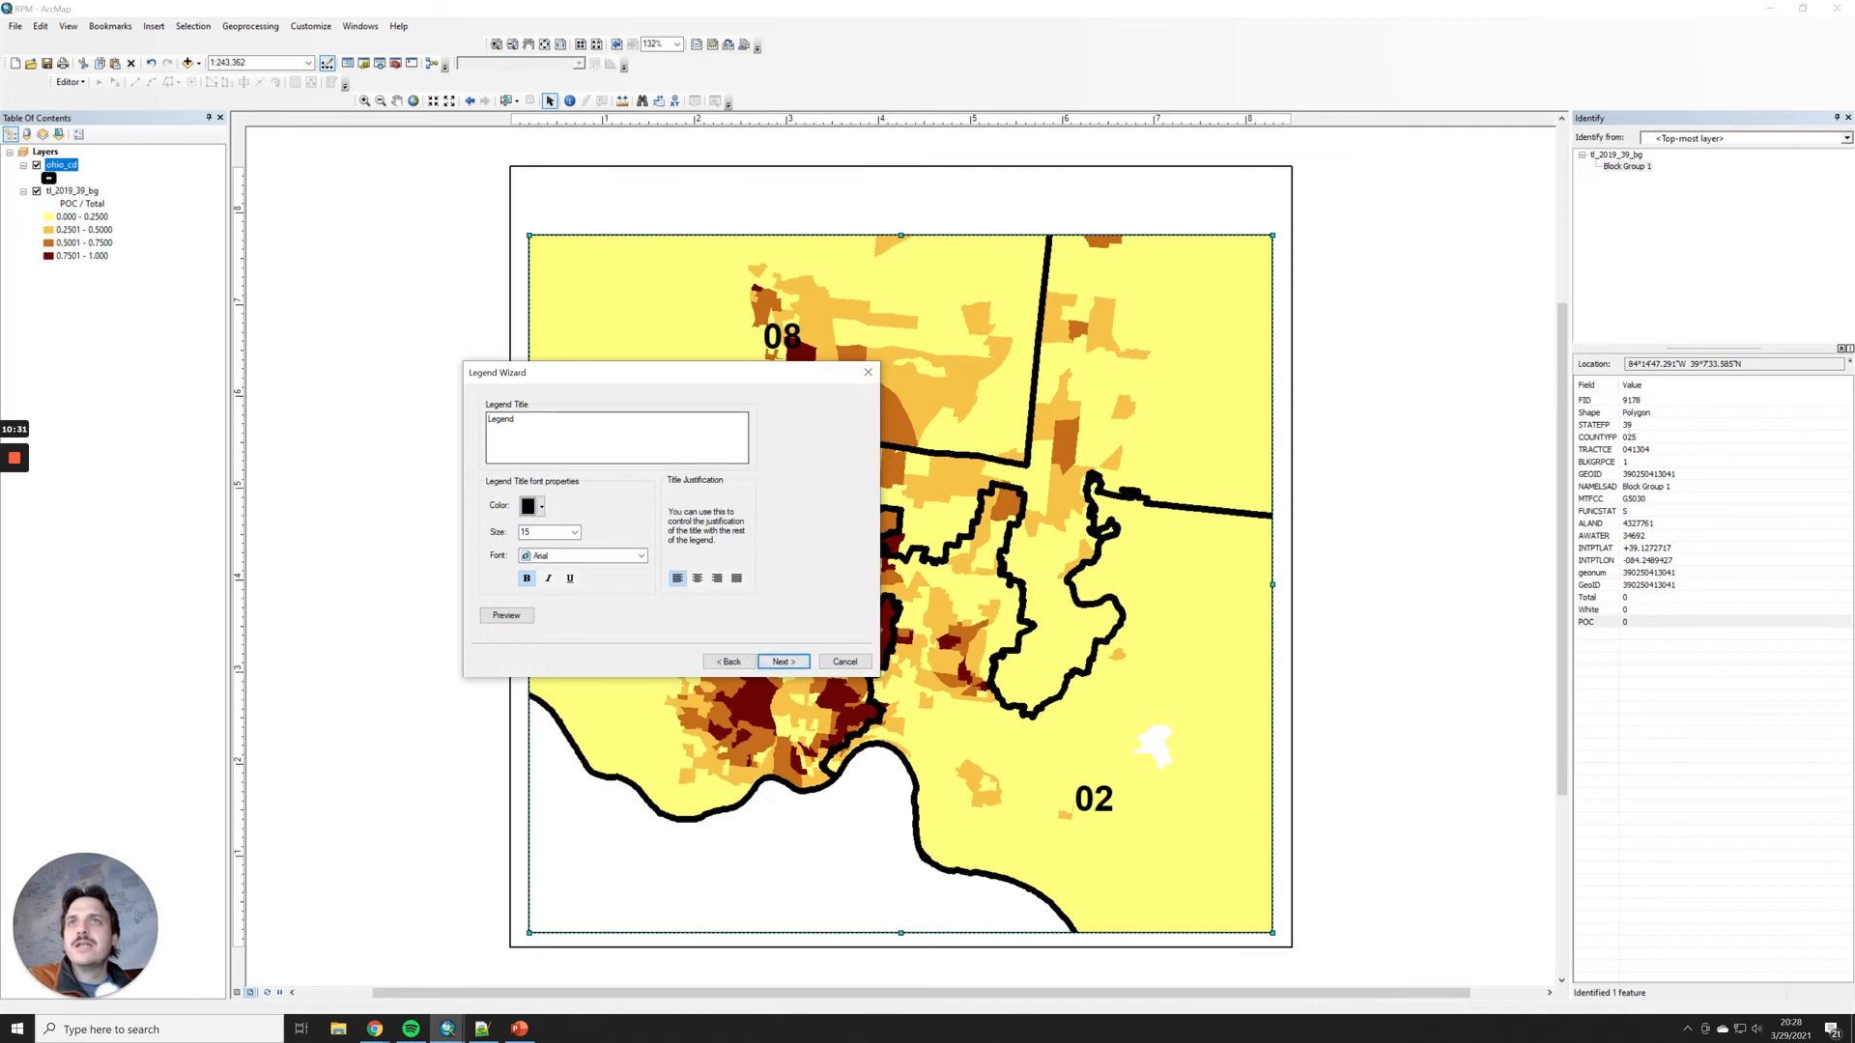
Step: Replace the legend title with "% People of Color"
{"action": "double_click", "coordinate": [565, 429]}
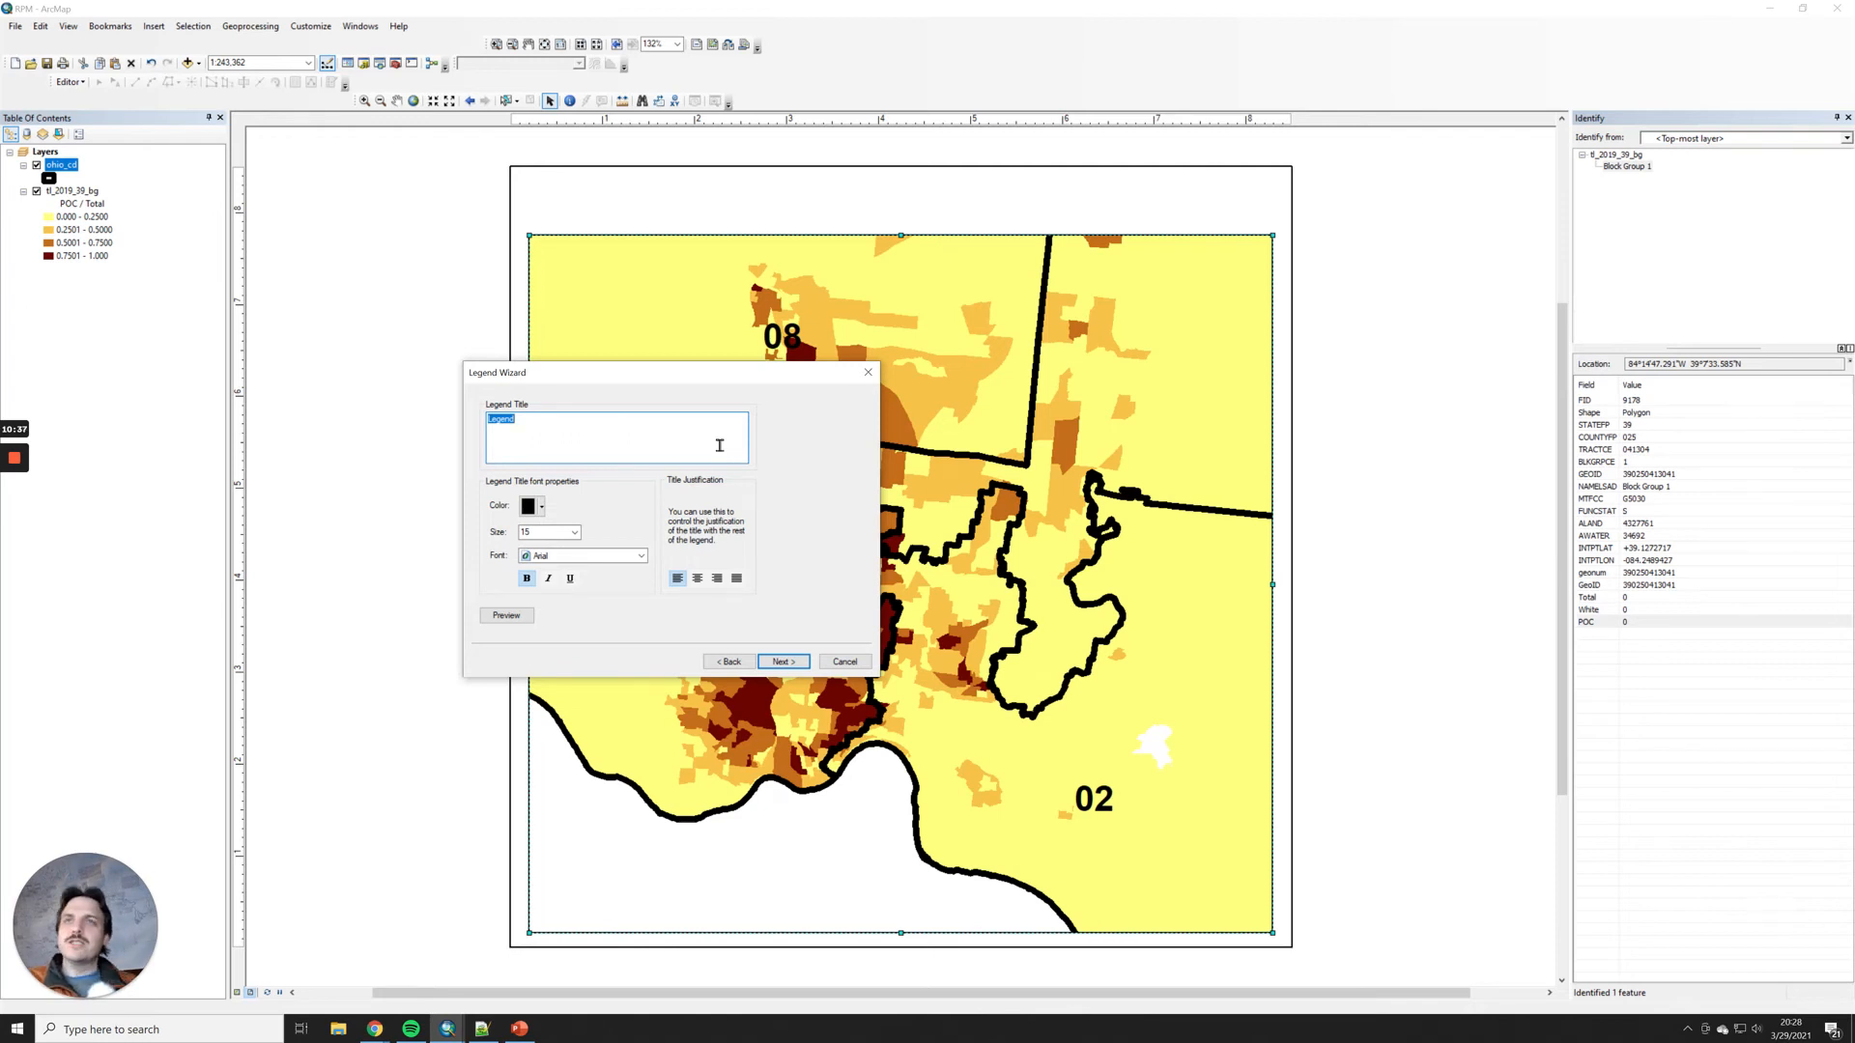
{"action": "type", "text": "% Peopl"}
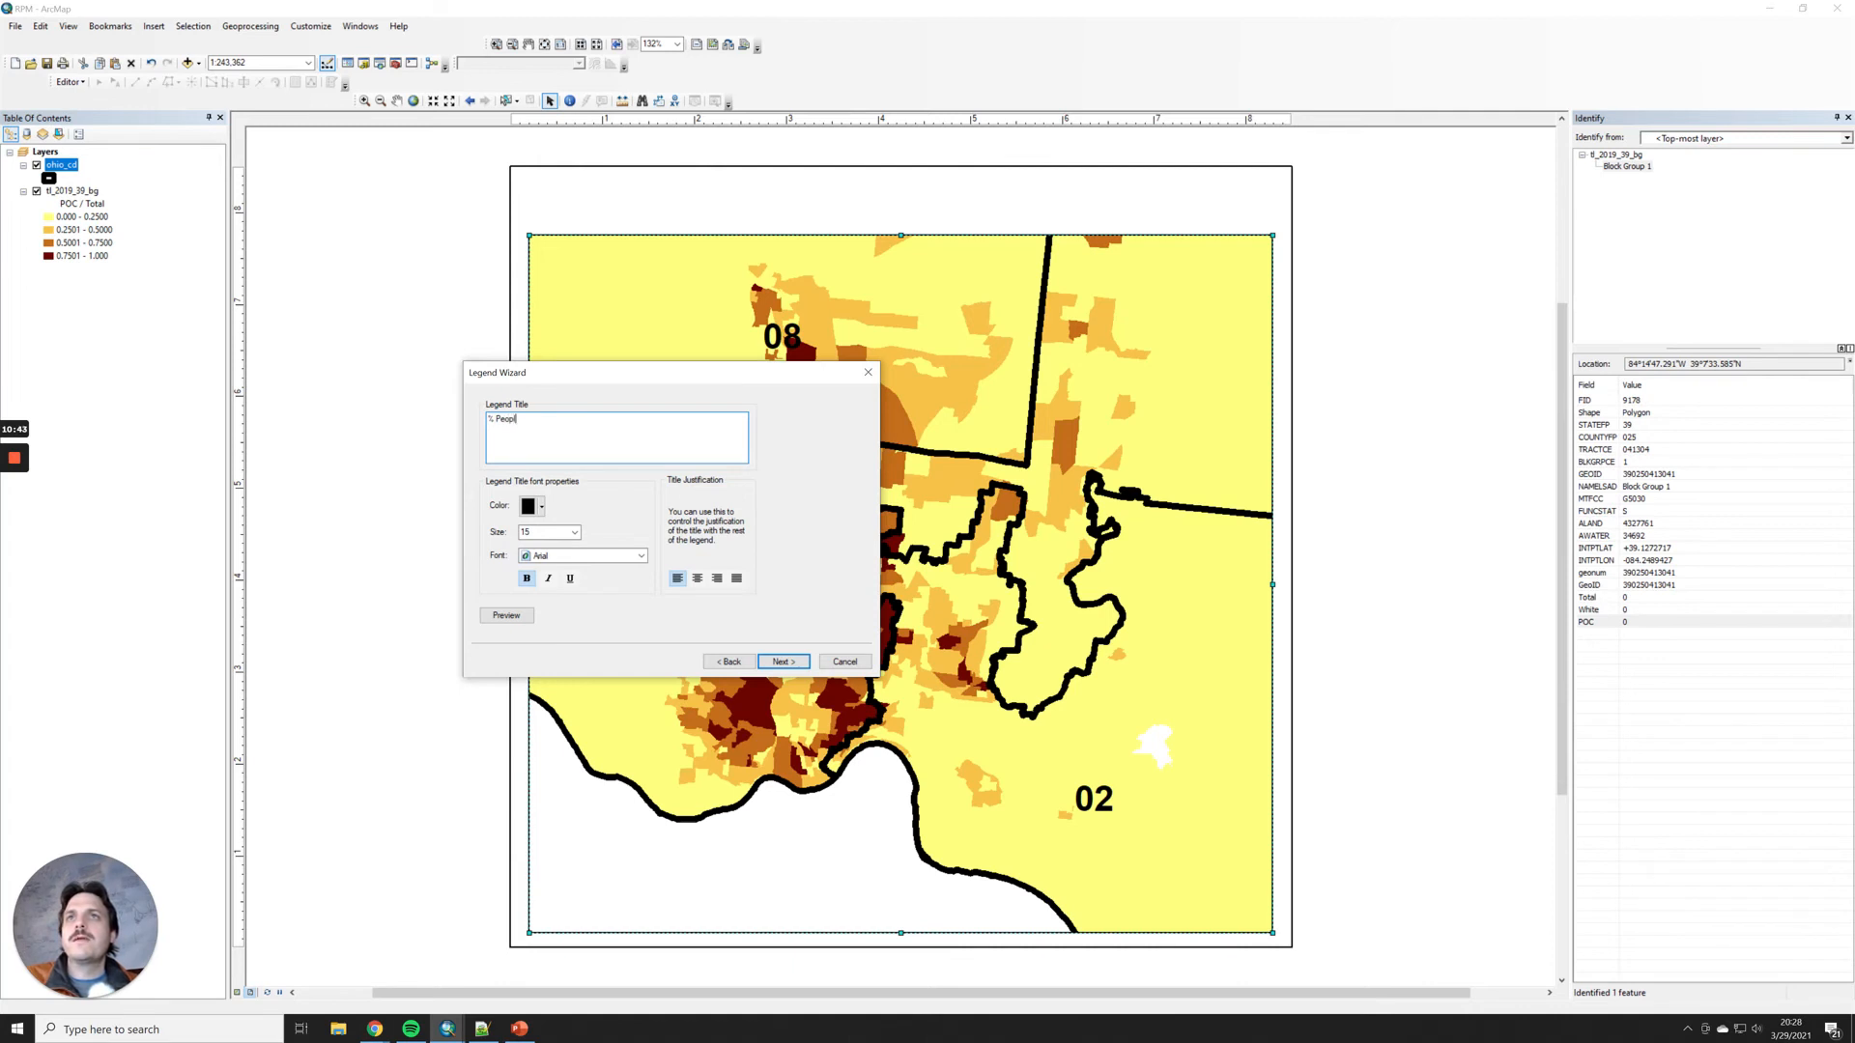
{"action": "type", "text": "or"}
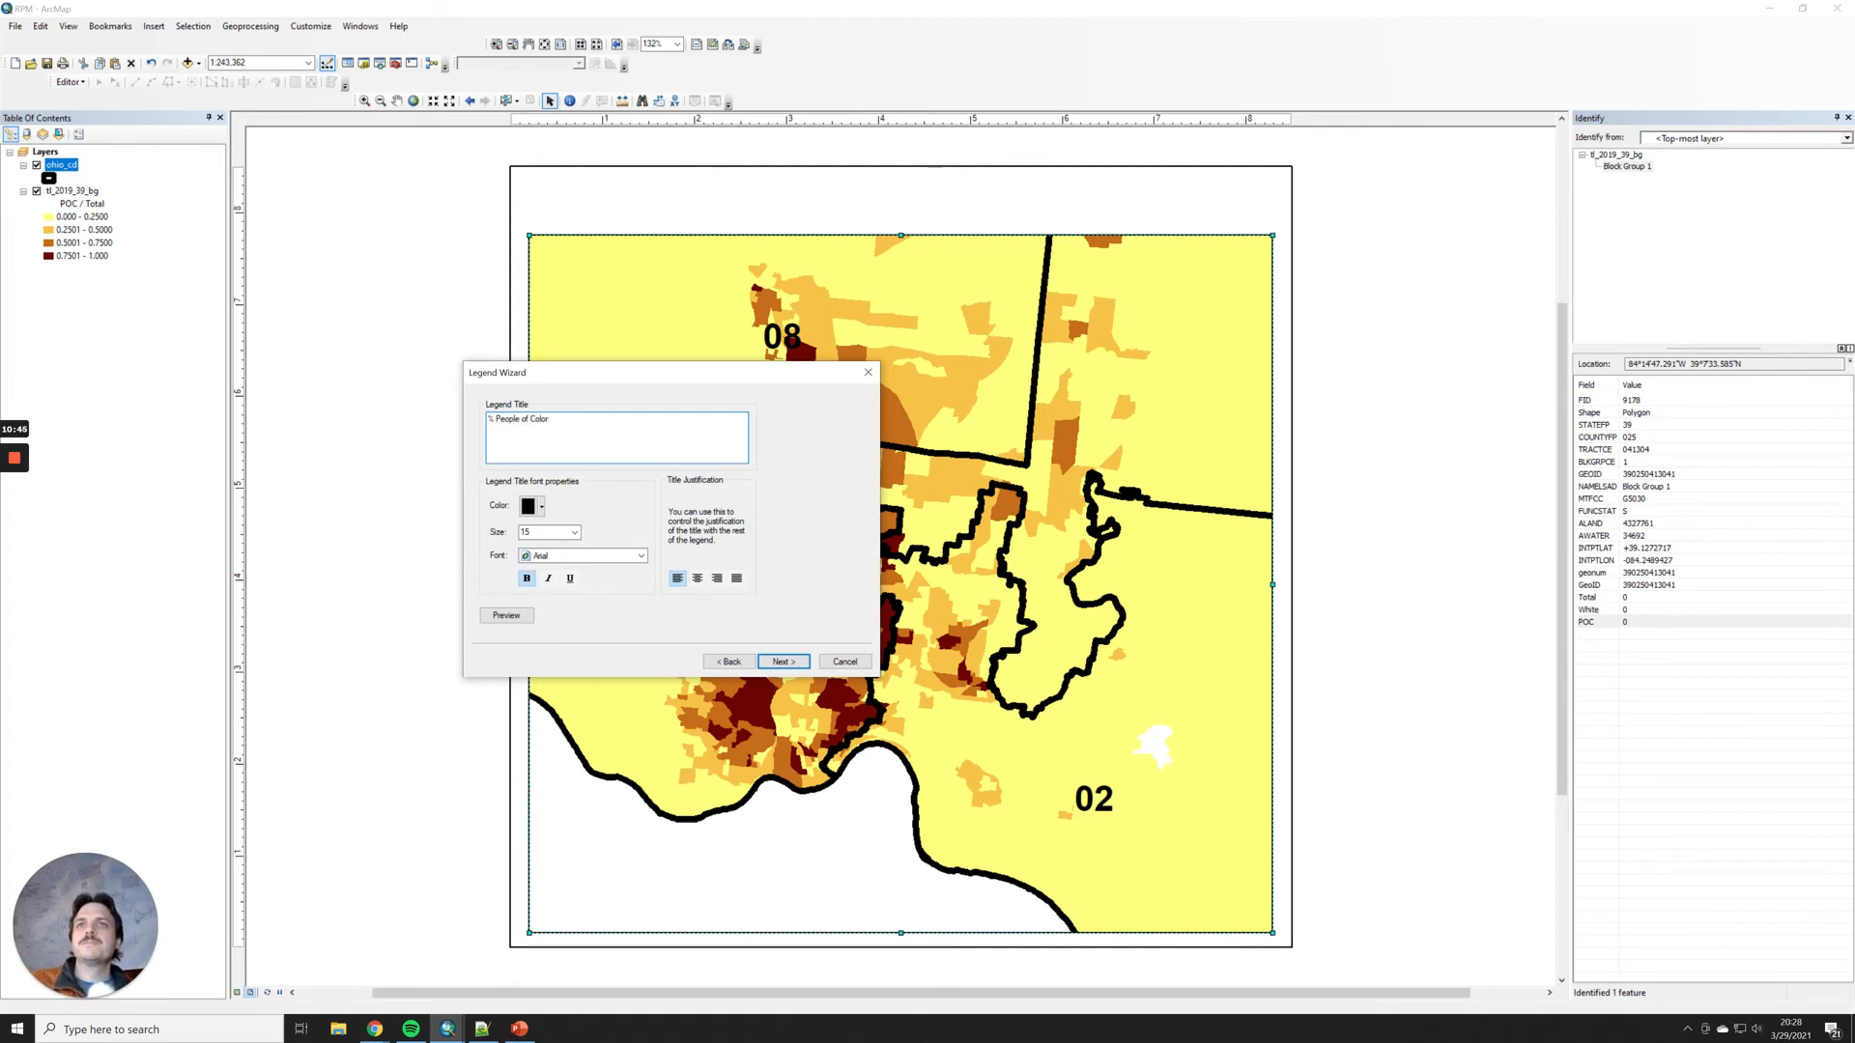
{"action": "left_click", "coordinate": [783, 662]}
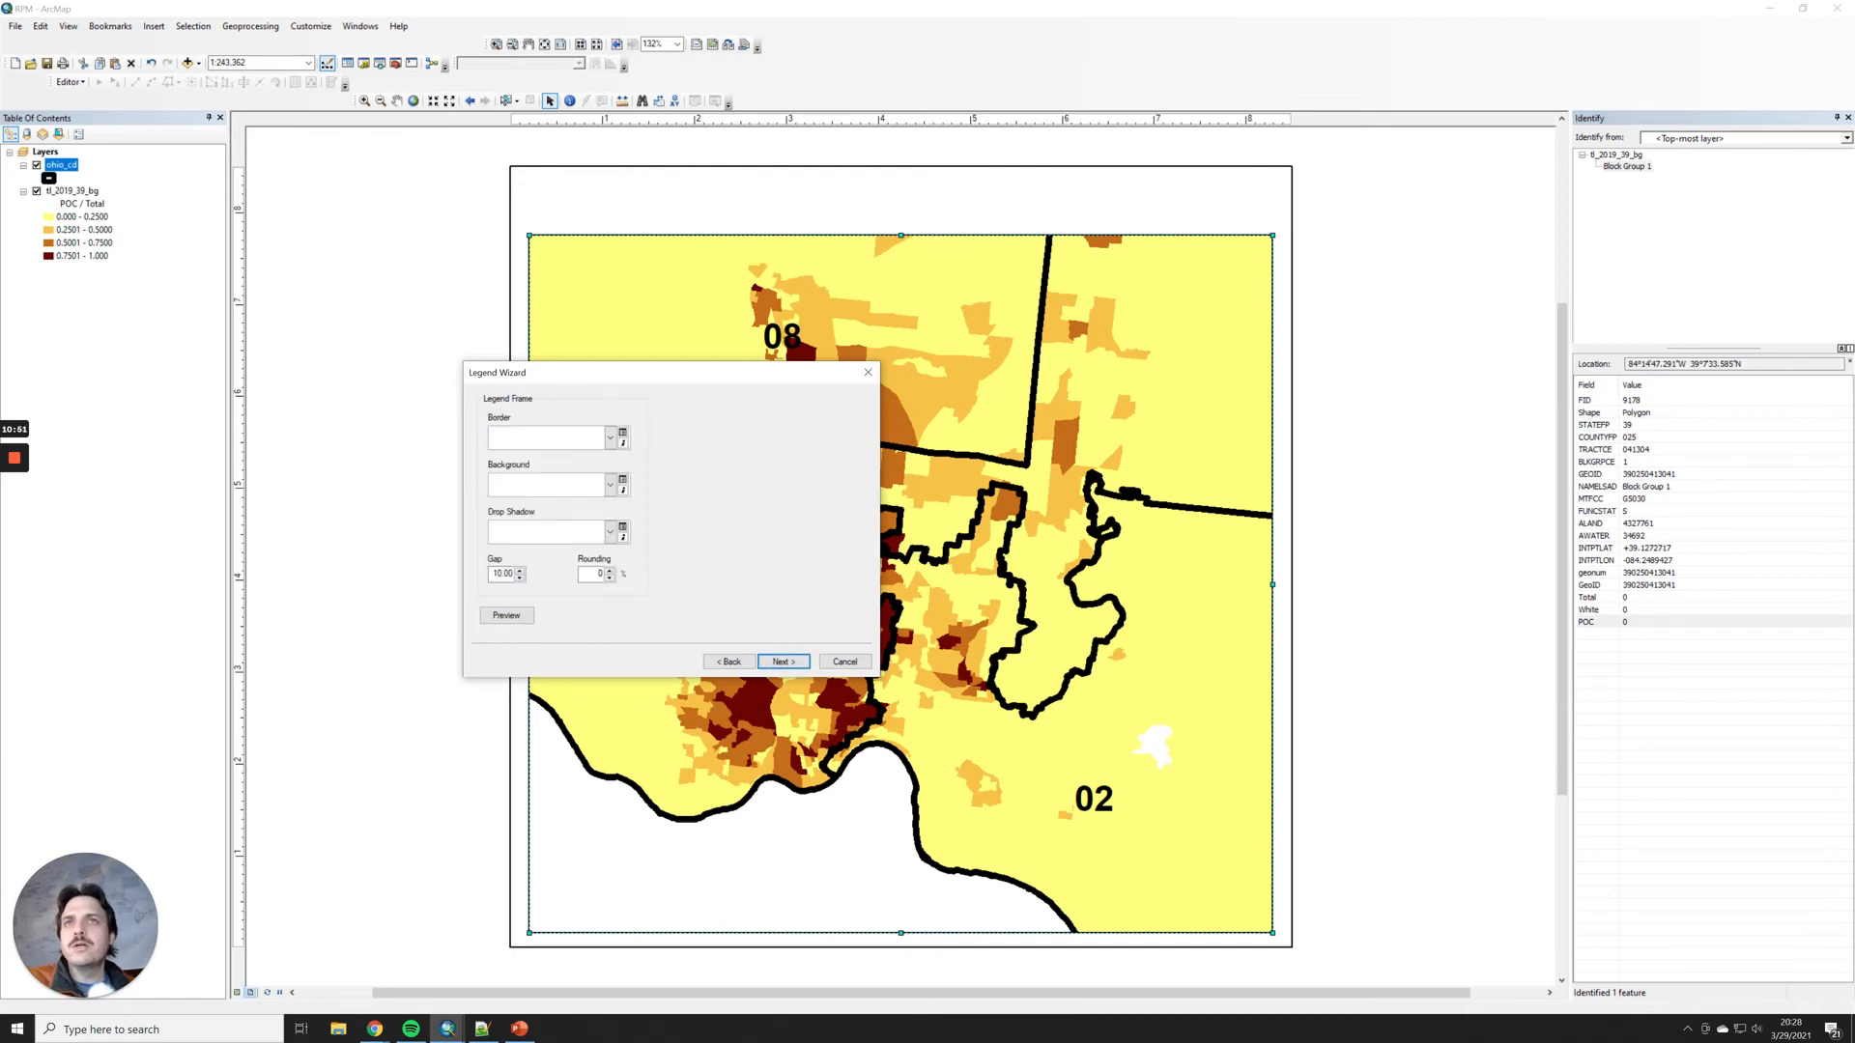
Step: Give the legend frame a 1.0 Point border and a White background
{"action": "left_click", "coordinate": [610, 438]}
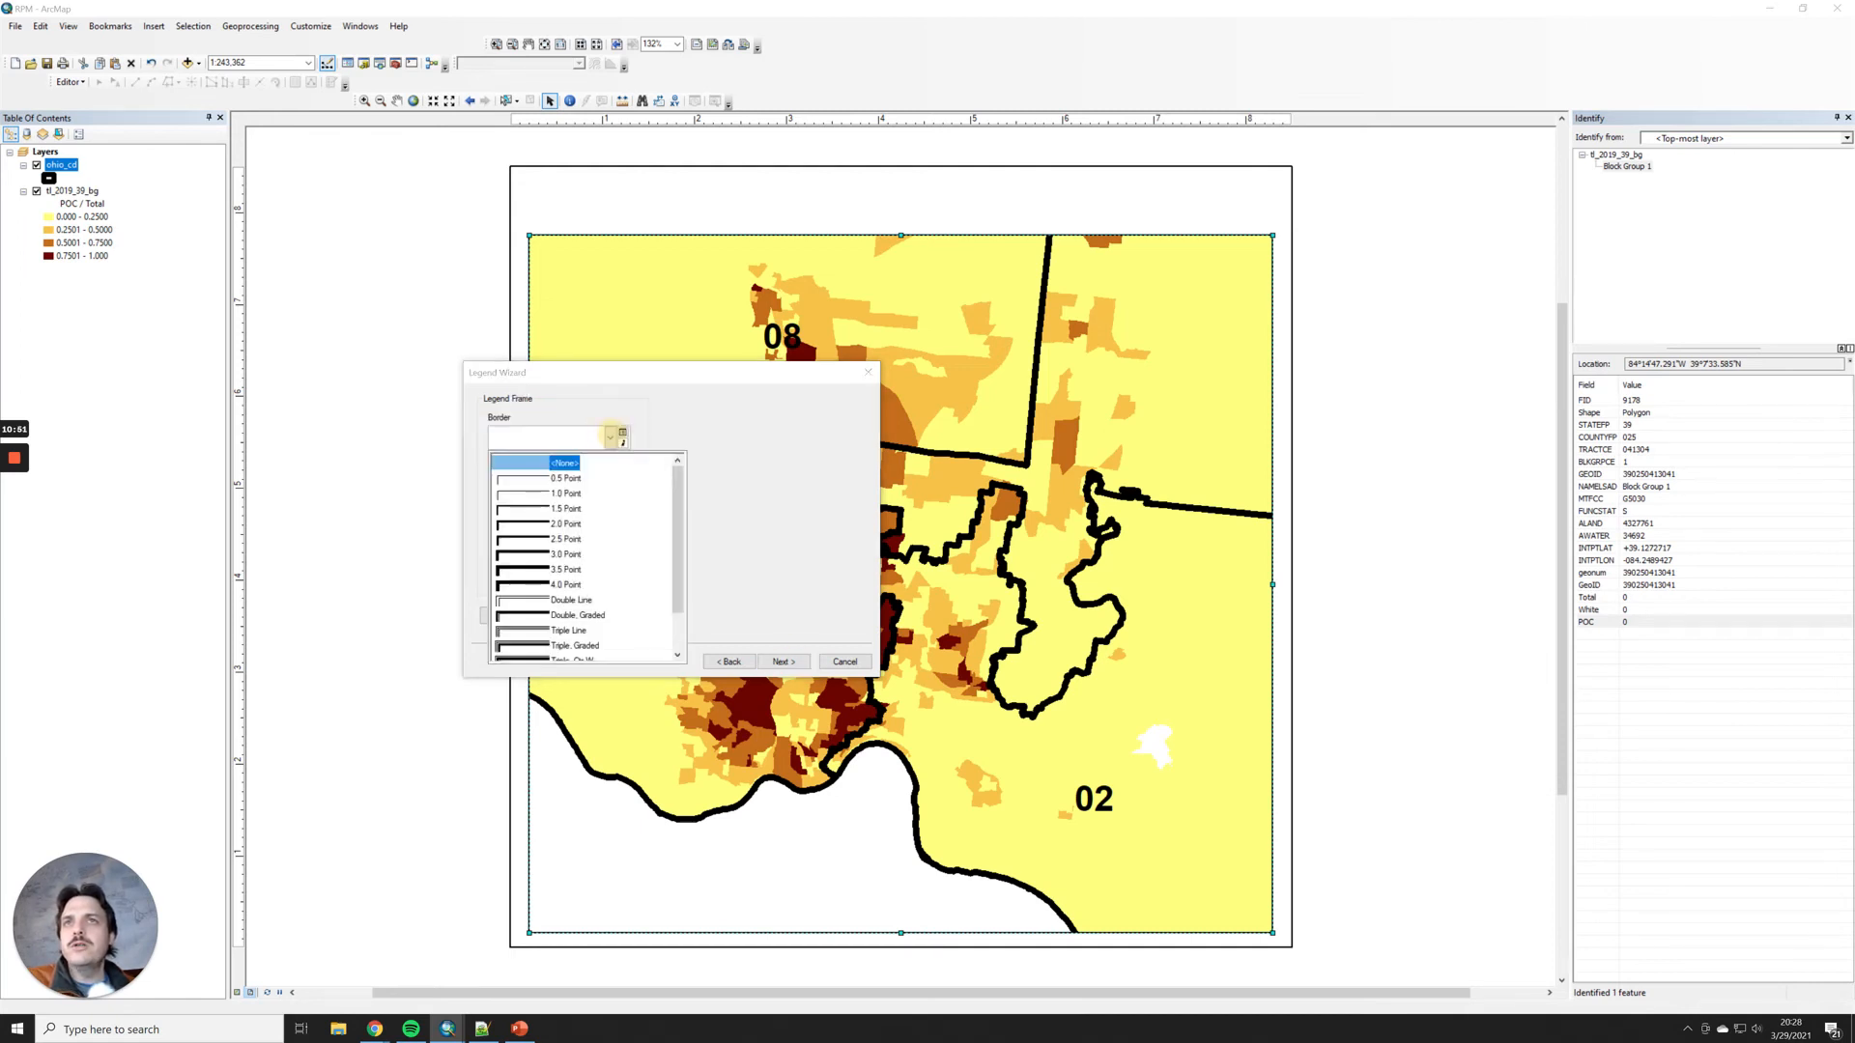
{"action": "left_click", "coordinate": [570, 494]}
{"action": "left_click", "coordinate": [609, 484]}
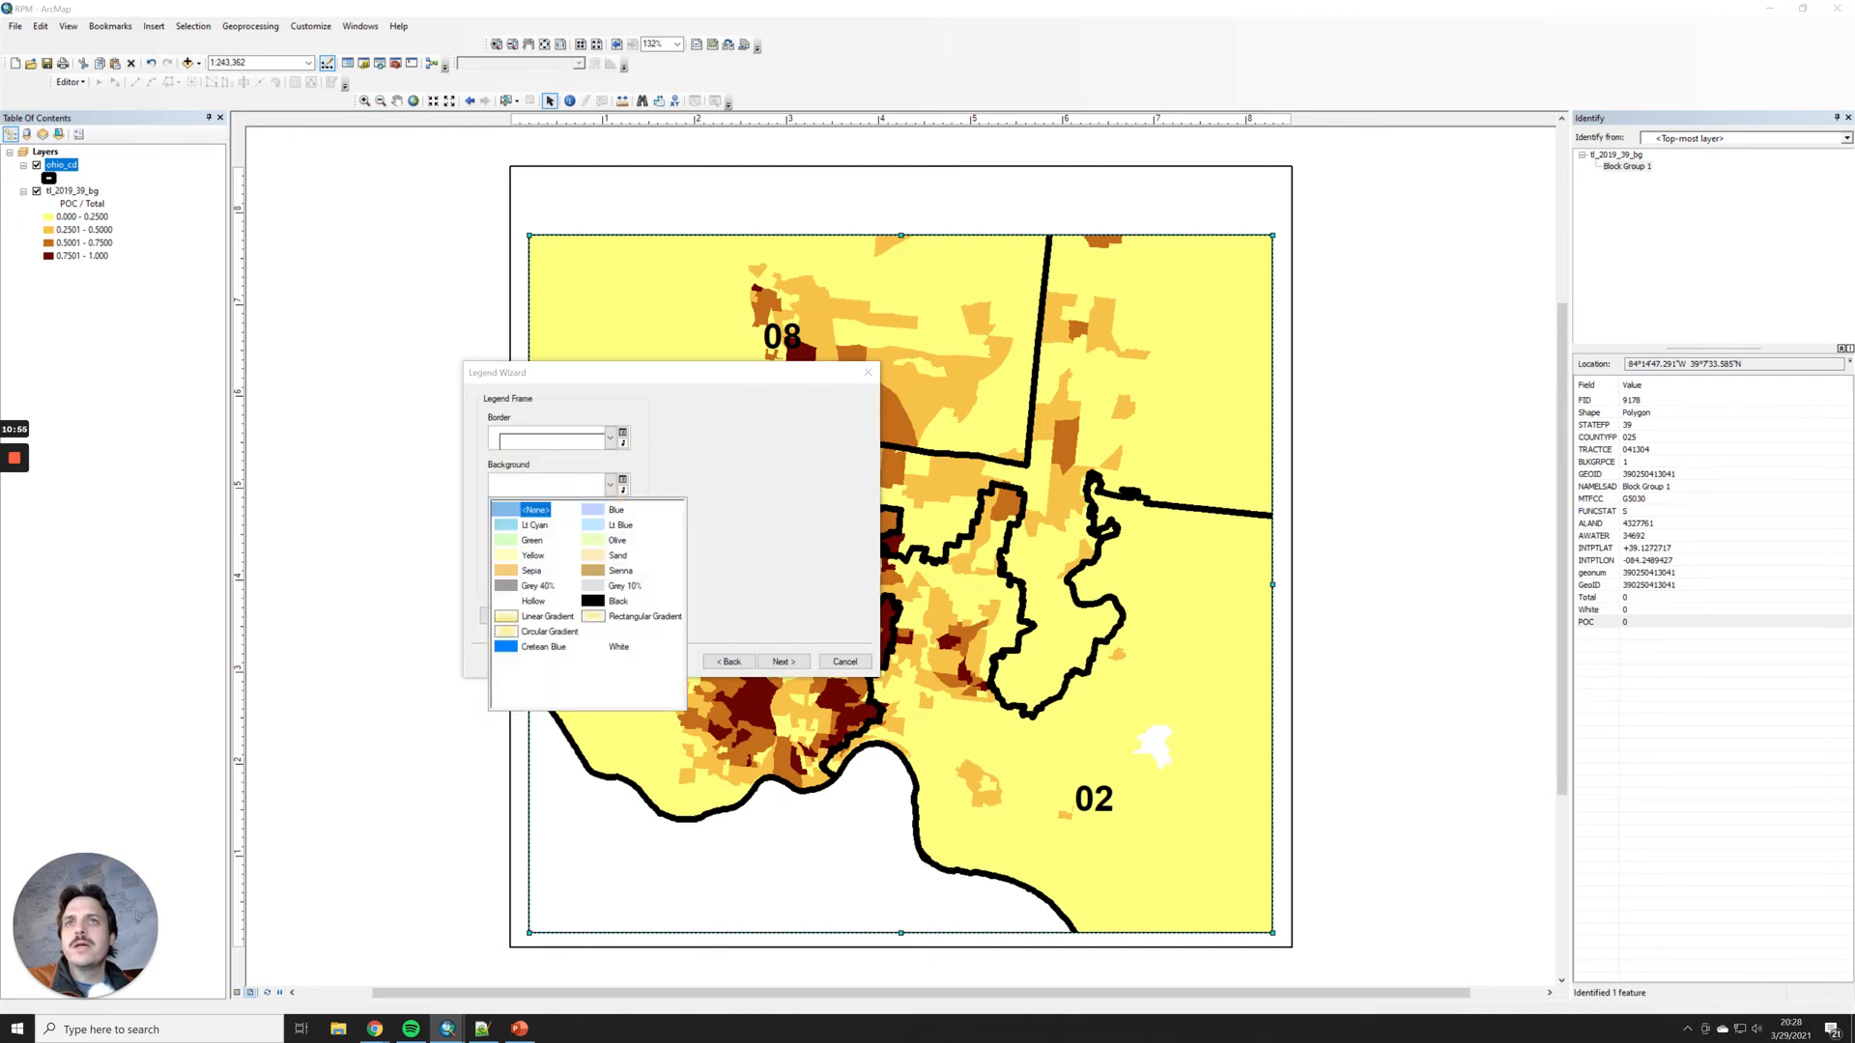
{"action": "left_click", "coordinate": [619, 651]}
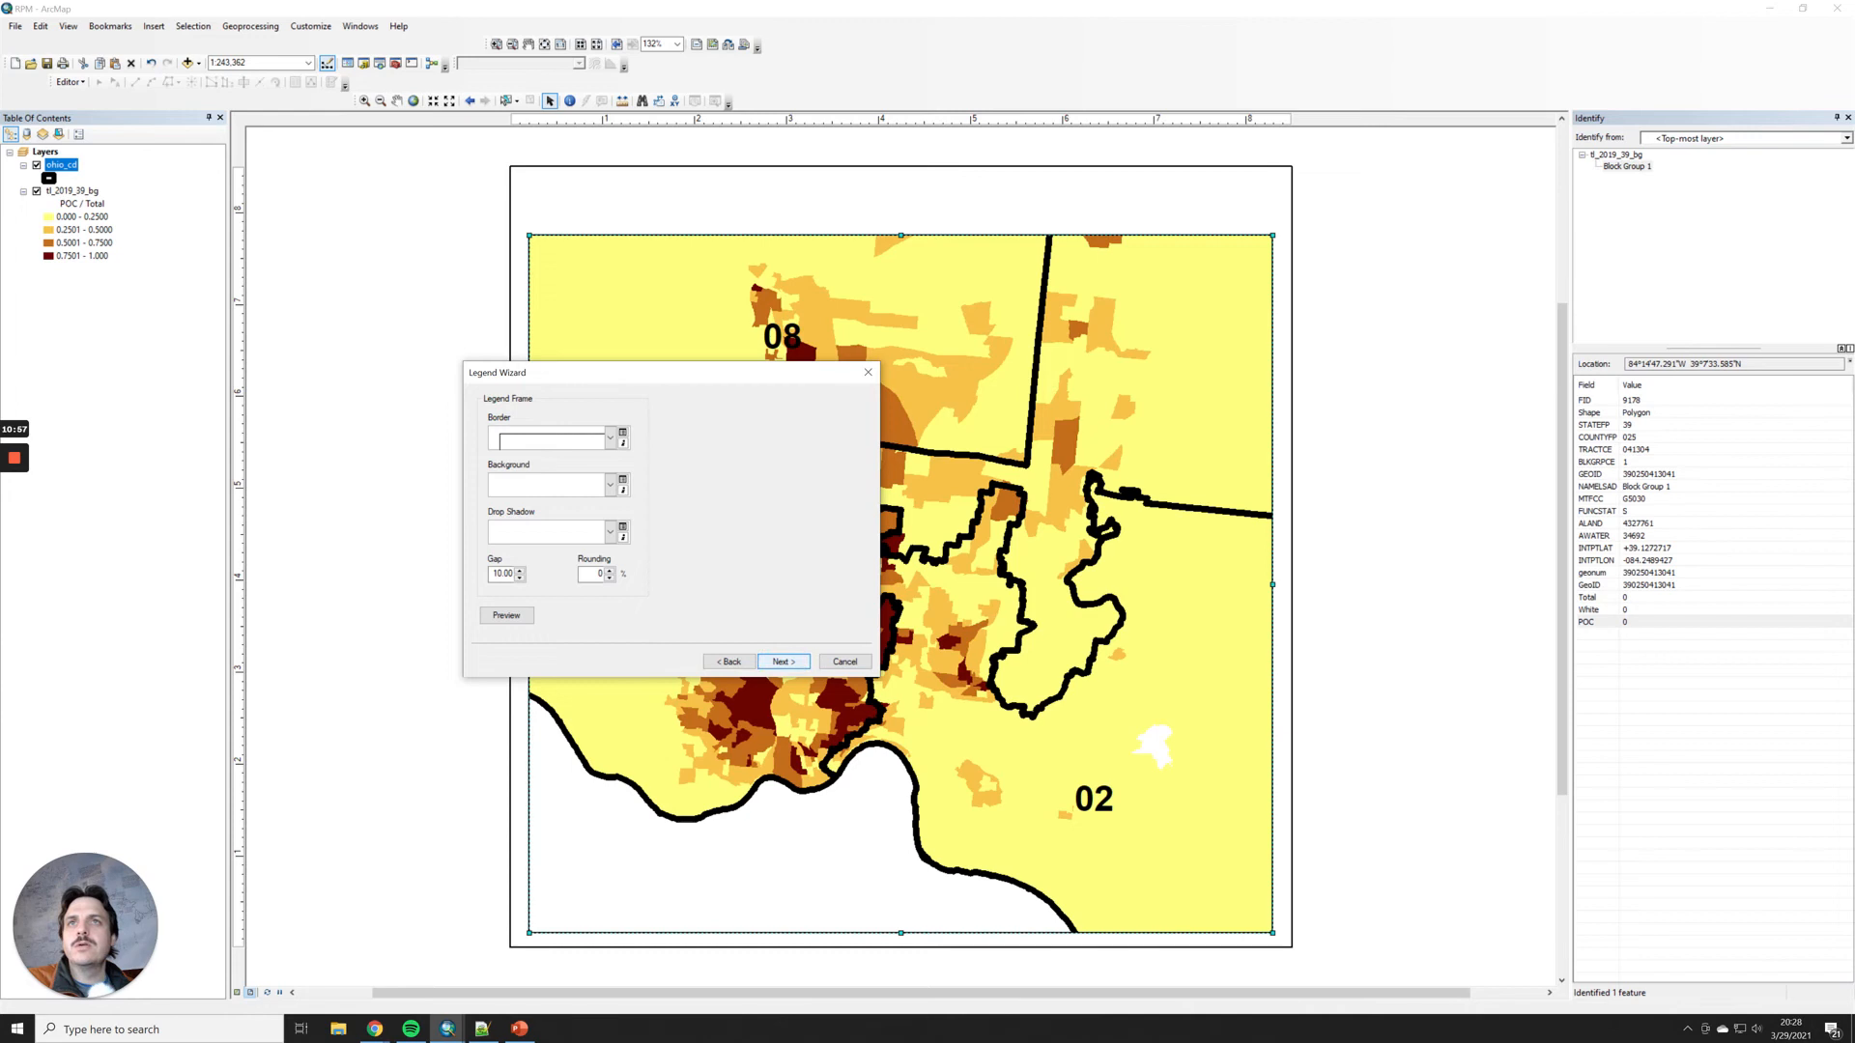
Step: Finish the legend with the default patch and spacing settings, and move it into the upper-left corner of the map frame
{"action": "left_click", "coordinate": [783, 661]}
{"action": "left_click", "coordinate": [784, 662]}
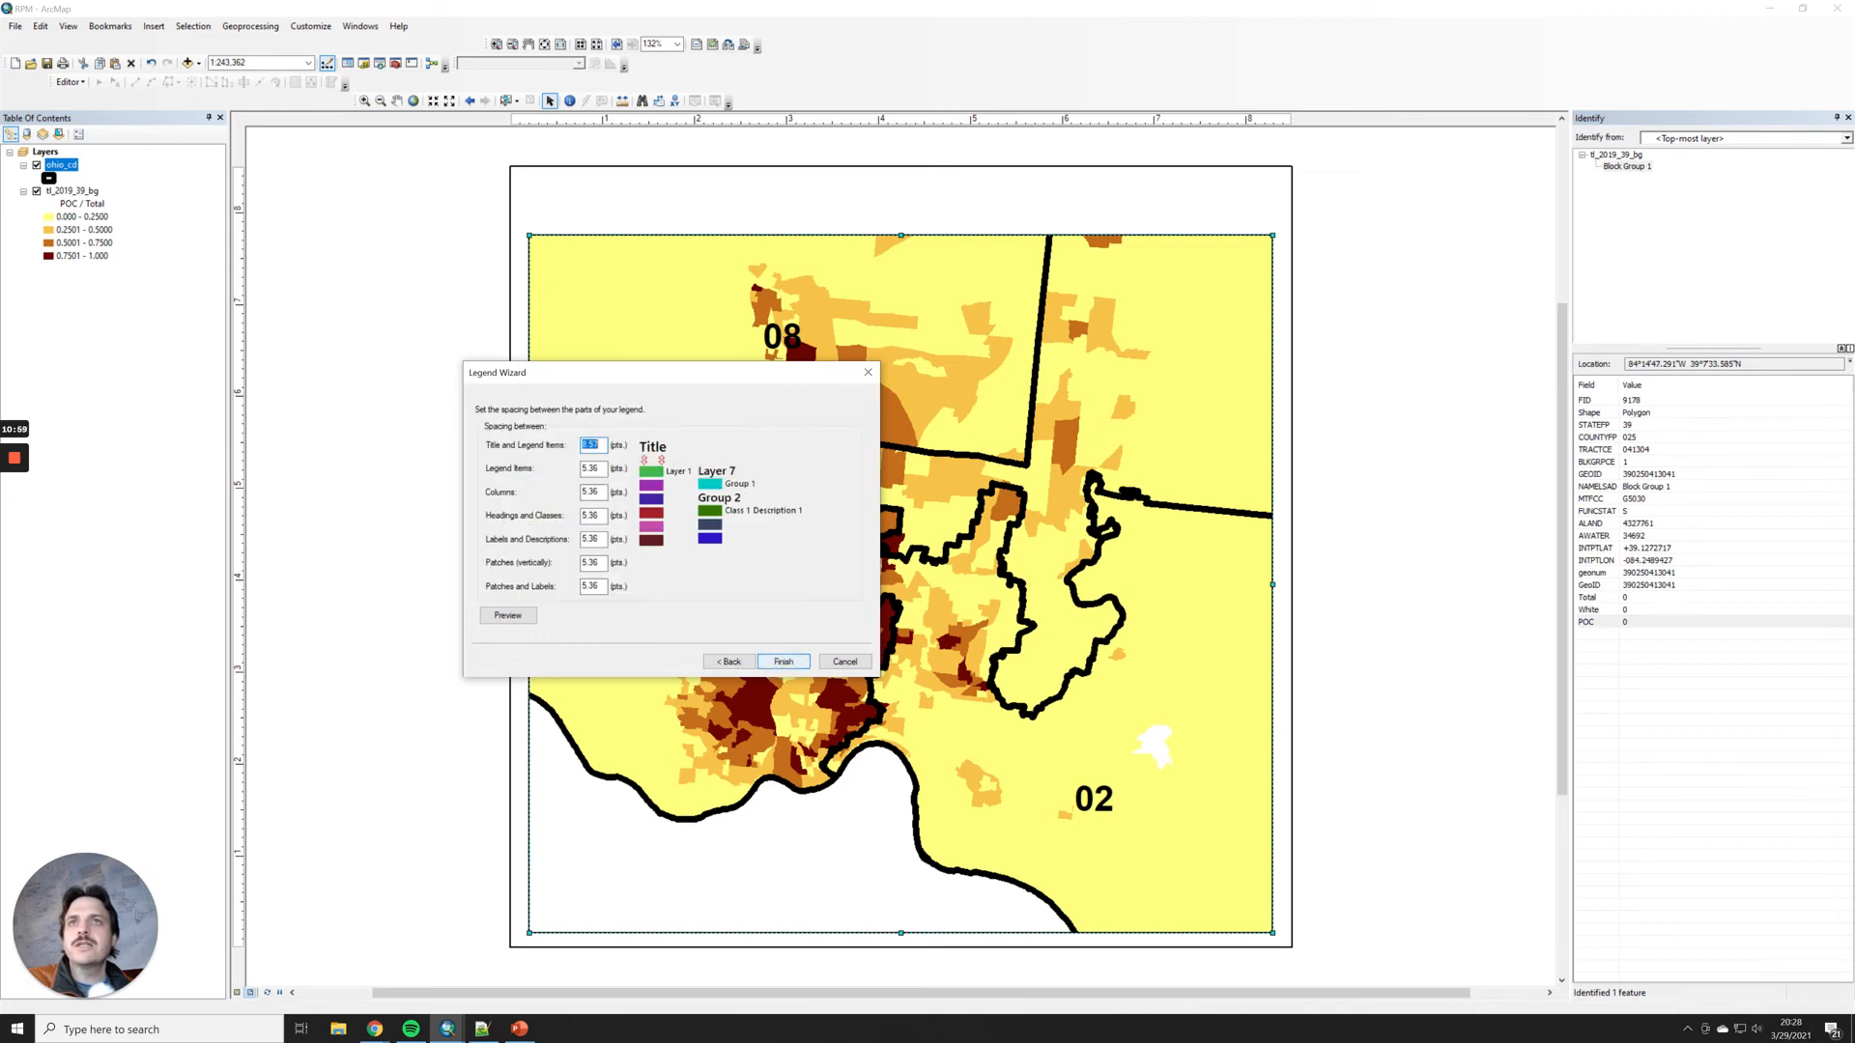
{"action": "left_click", "coordinate": [777, 660]}
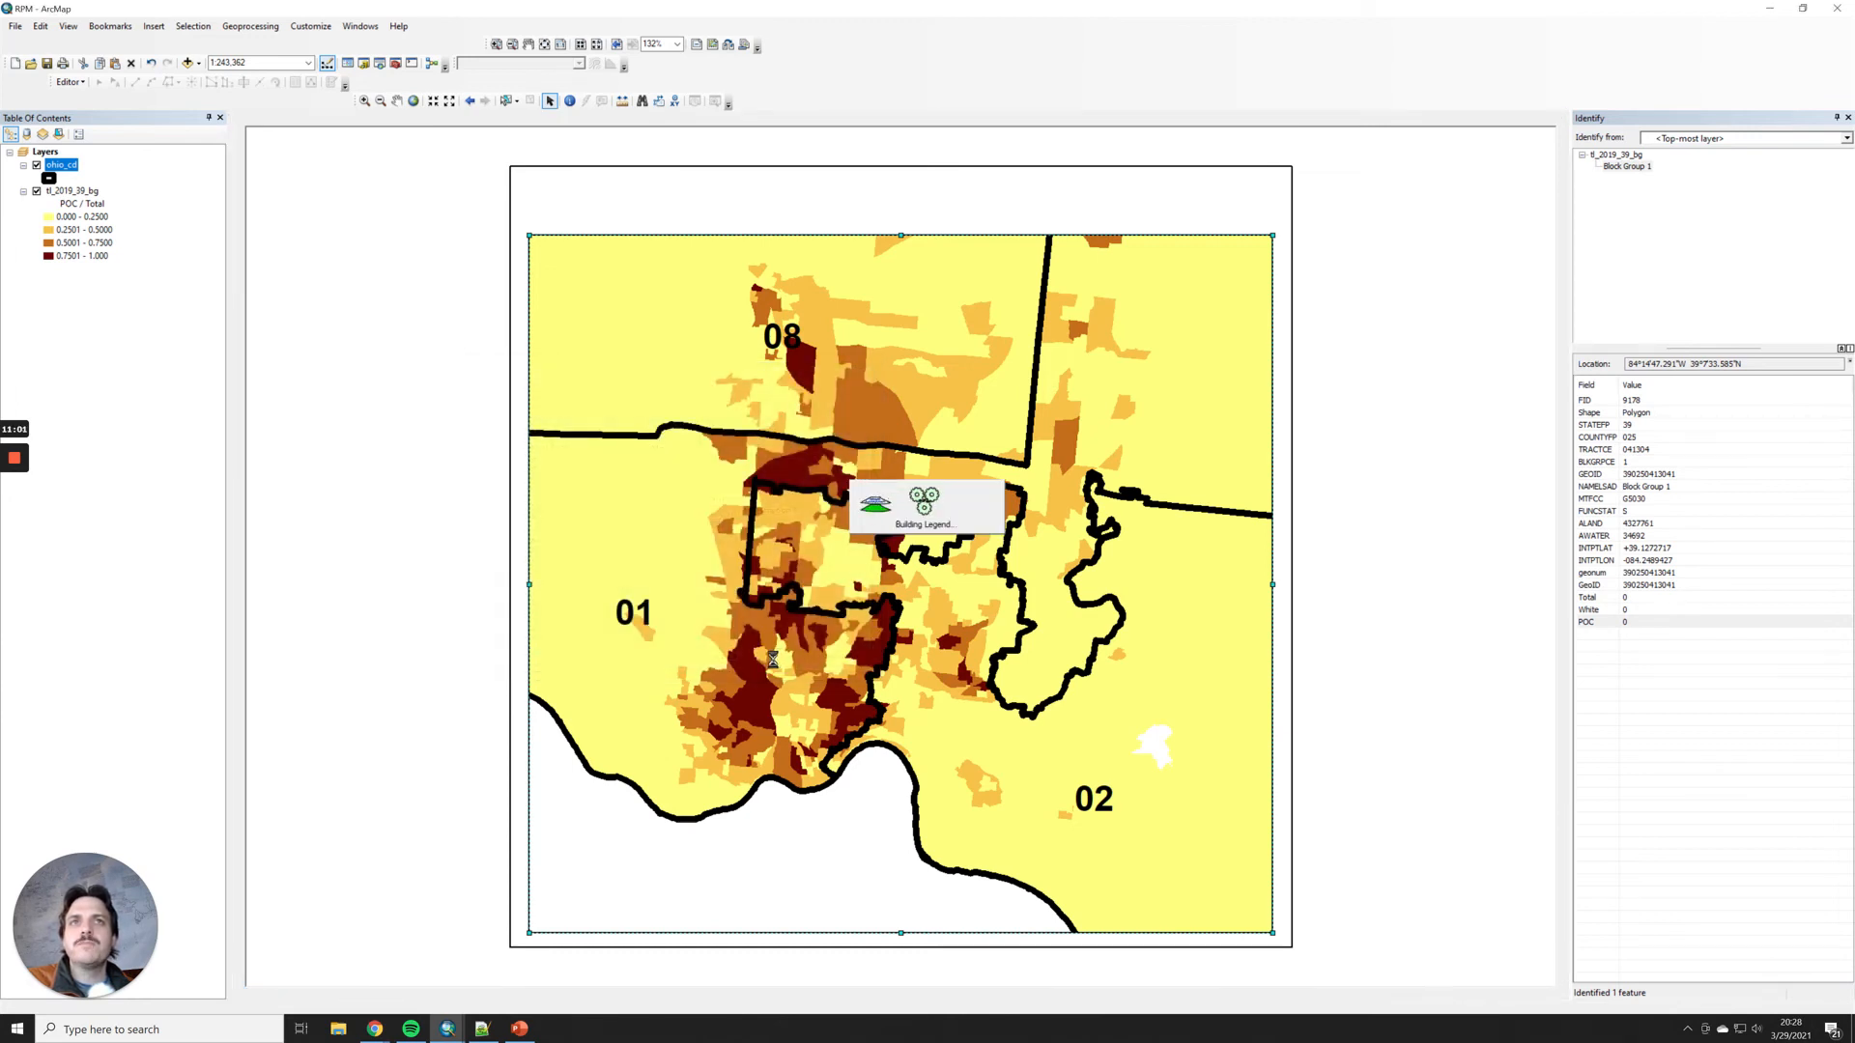
{"action": "left_click_drag", "start_coordinate": [862, 636], "coordinate": [692, 421]}
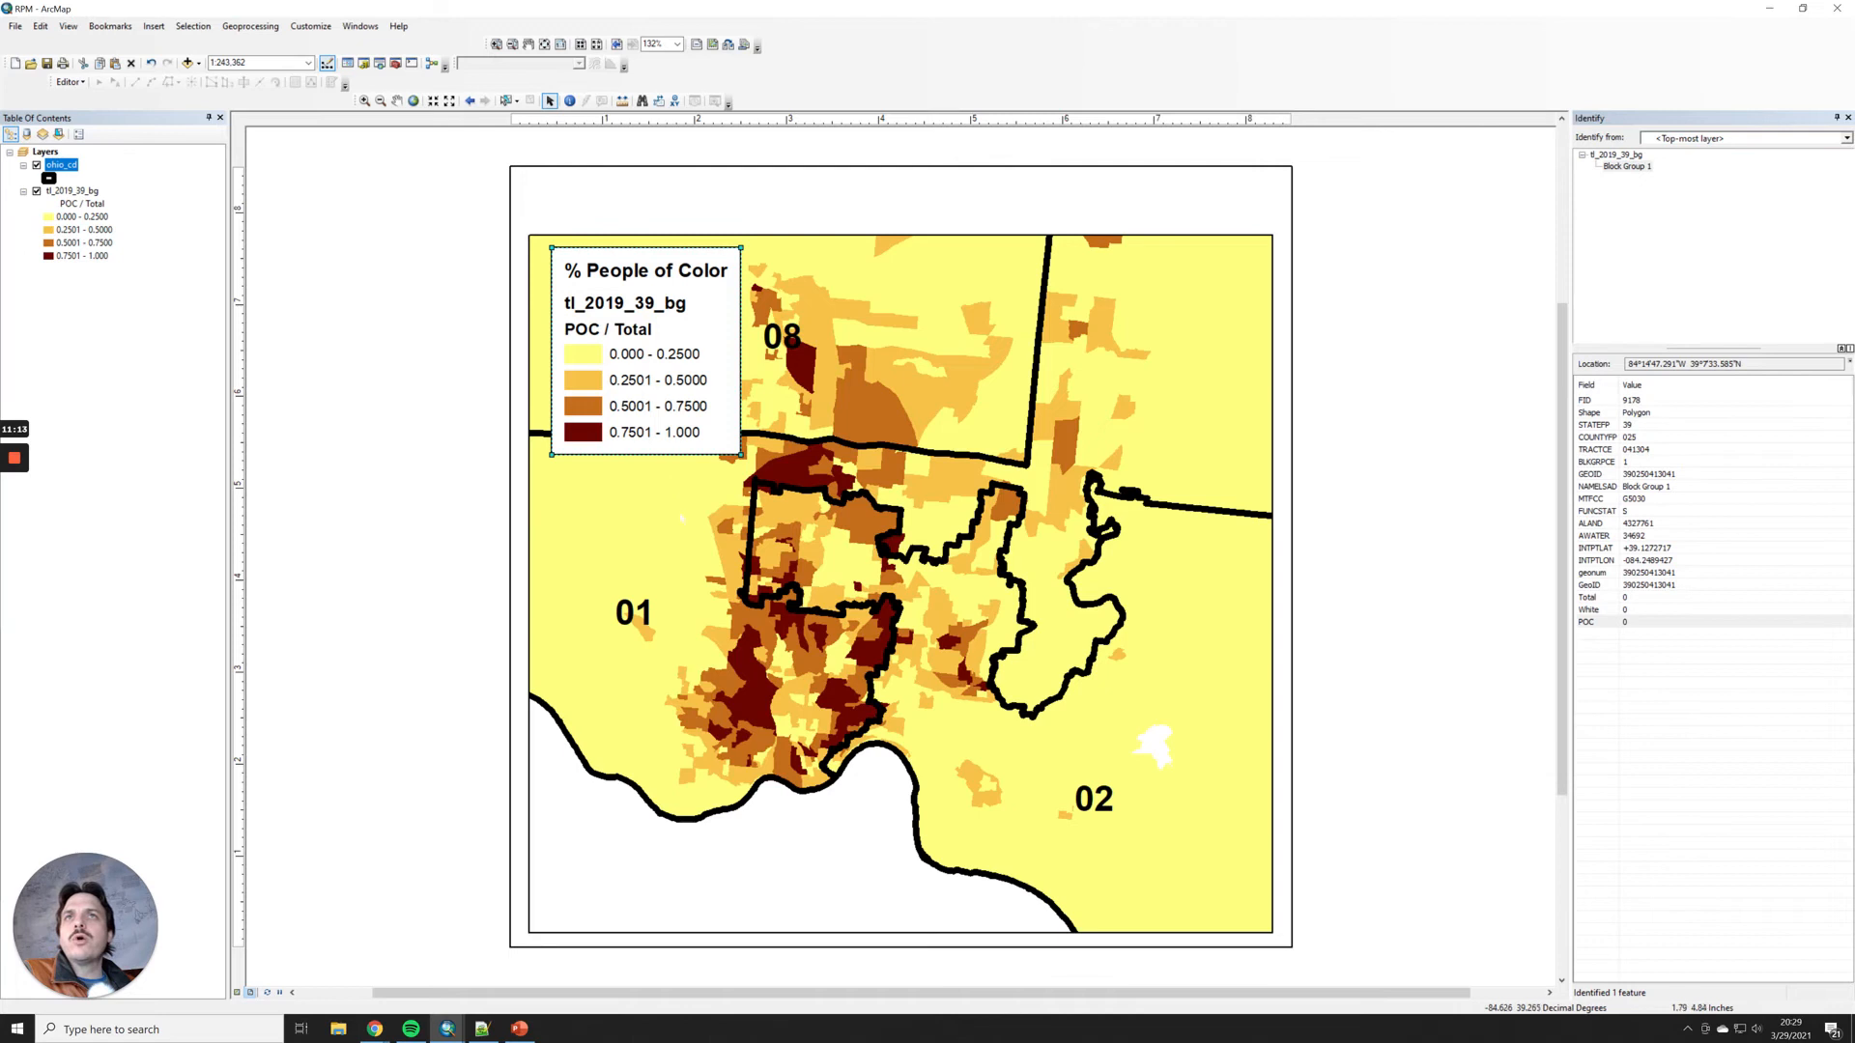
Step: Set the tl_2019_39_bg legend item's style to Horizontal Single Symbol Label Only, and move the legend up into the map frame's upper-left corner
{"action": "double_click", "coordinate": [630, 310]}
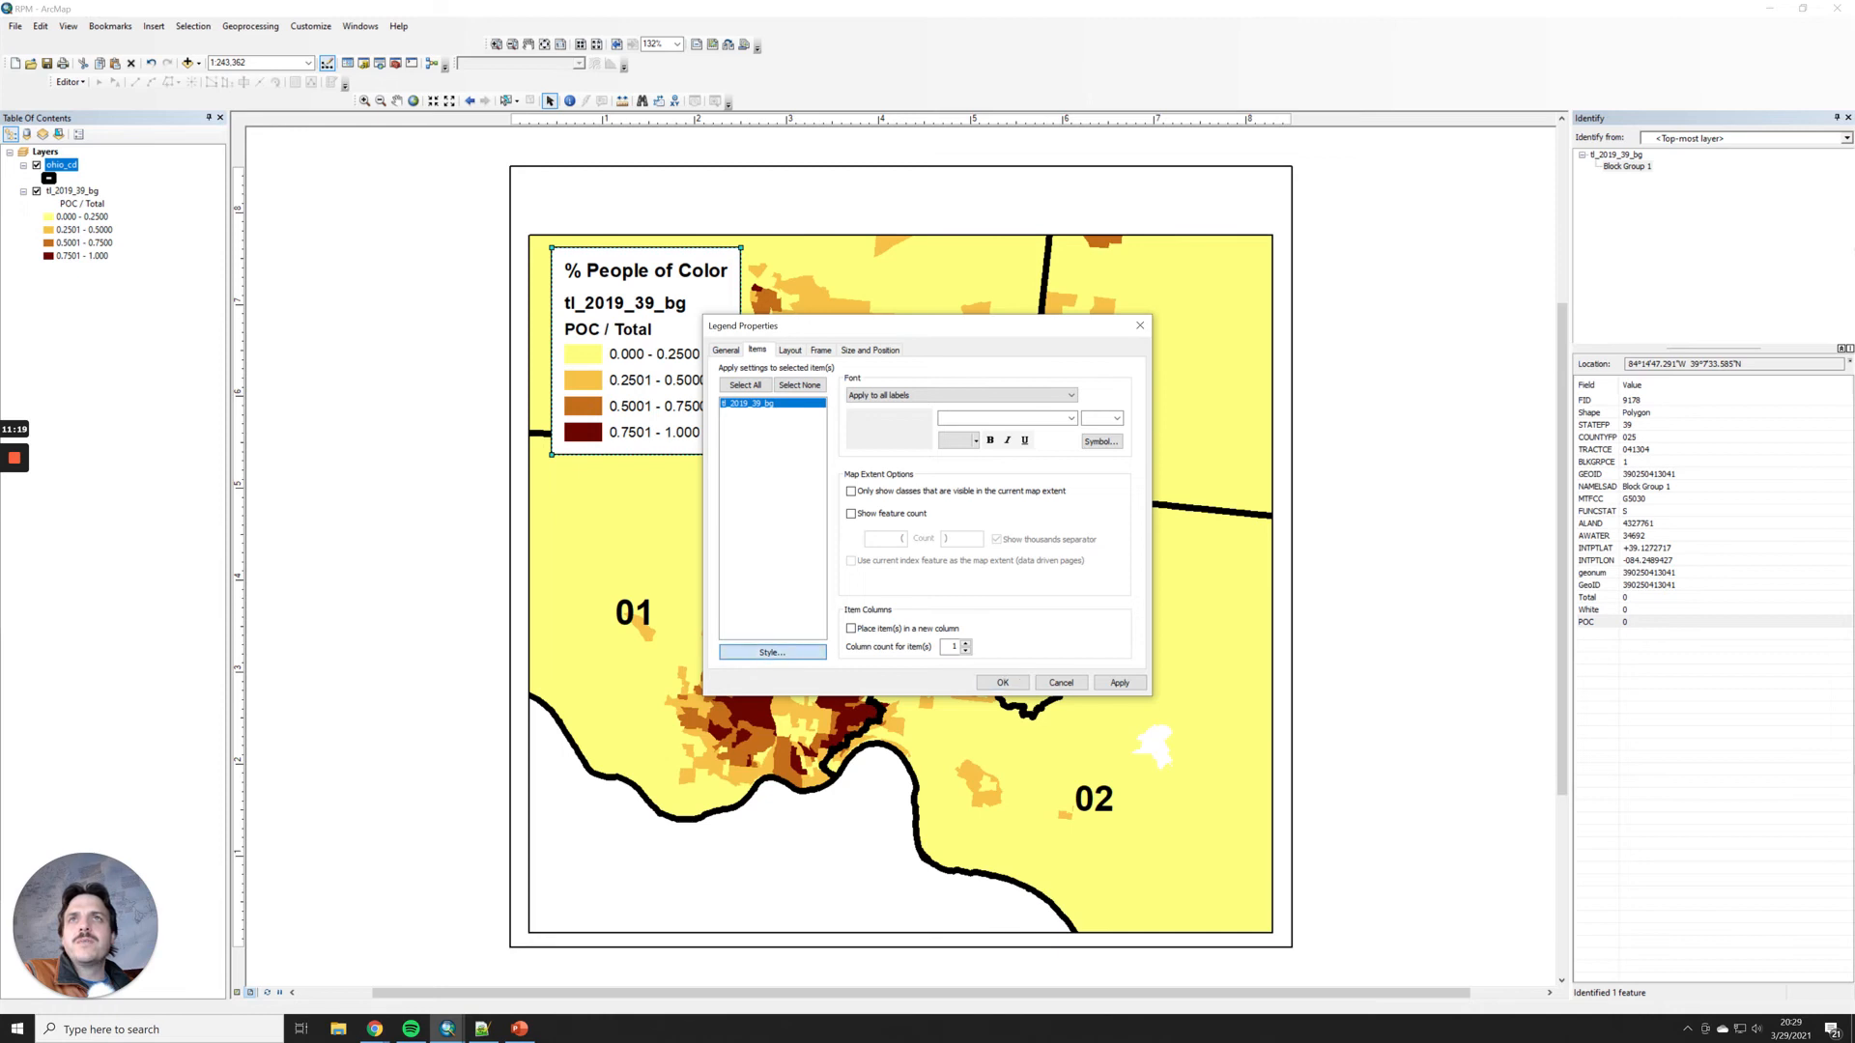
{"action": "left_click", "coordinate": [772, 652]}
{"action": "left_click", "coordinate": [1033, 650]}
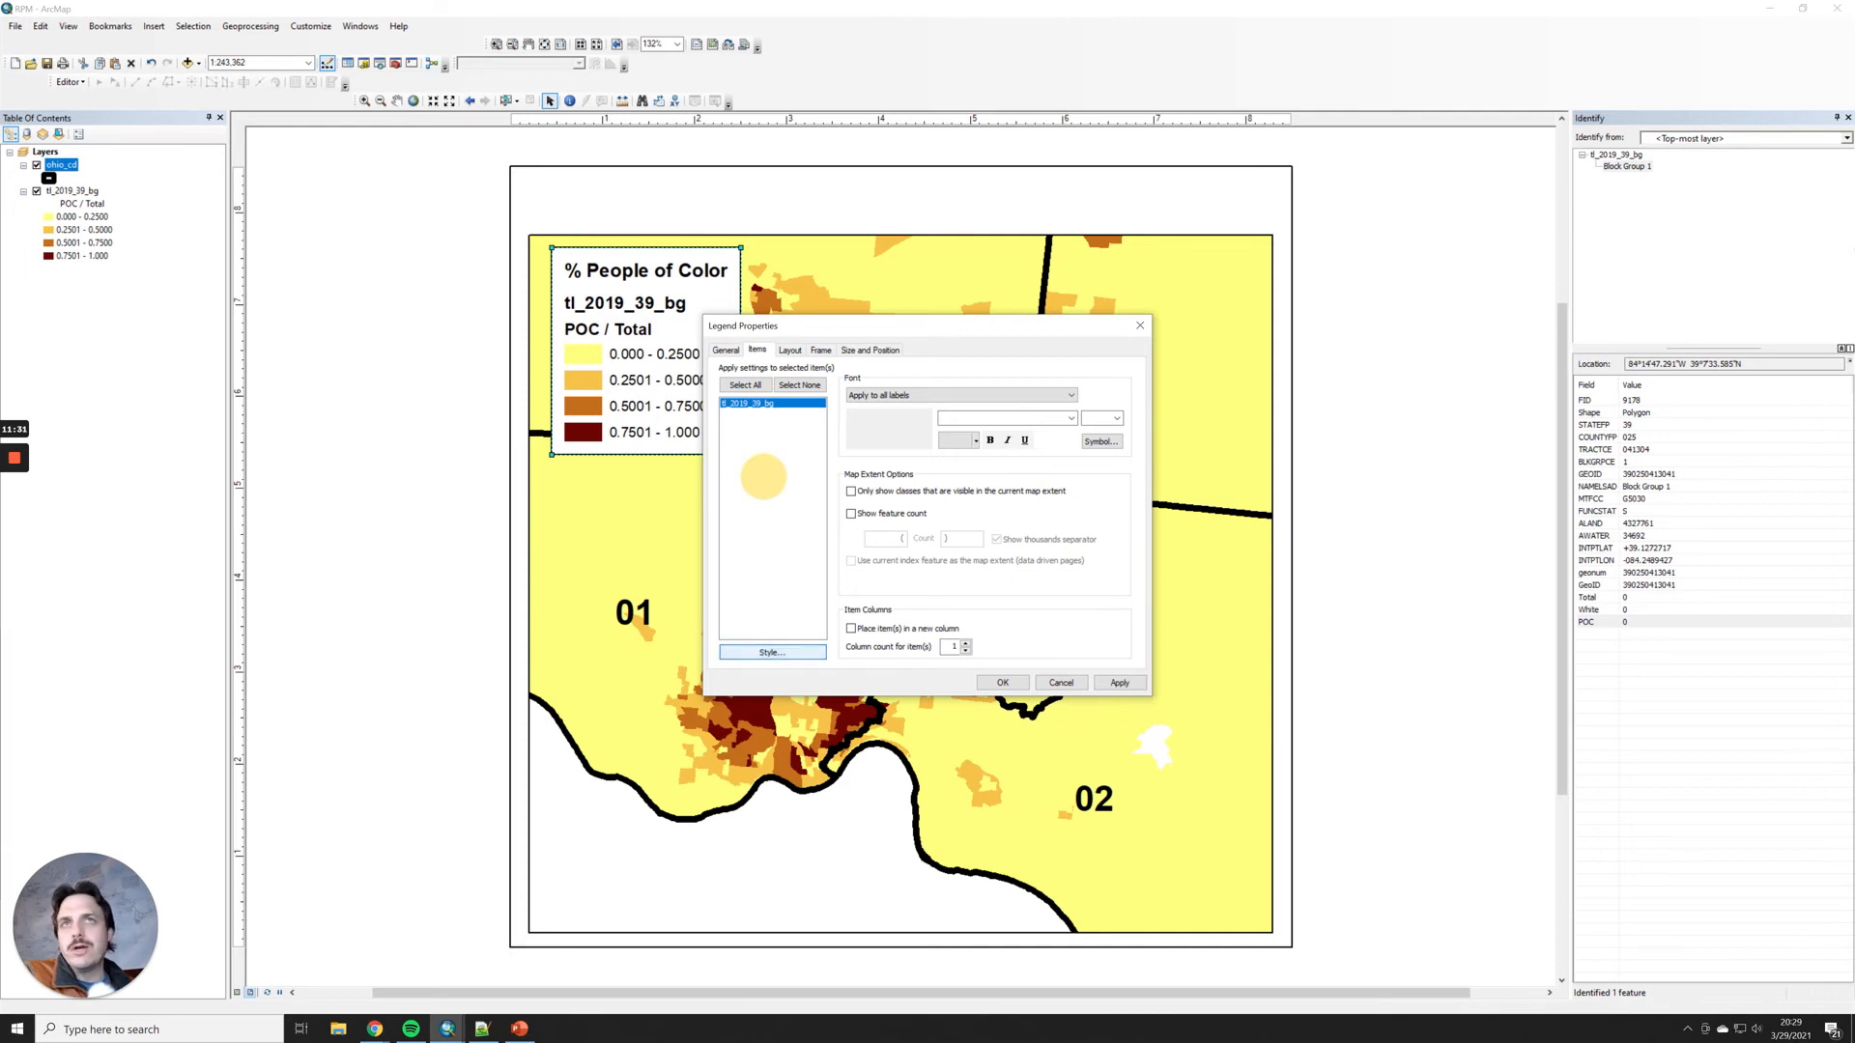
{"action": "left_click", "coordinate": [771, 652]}
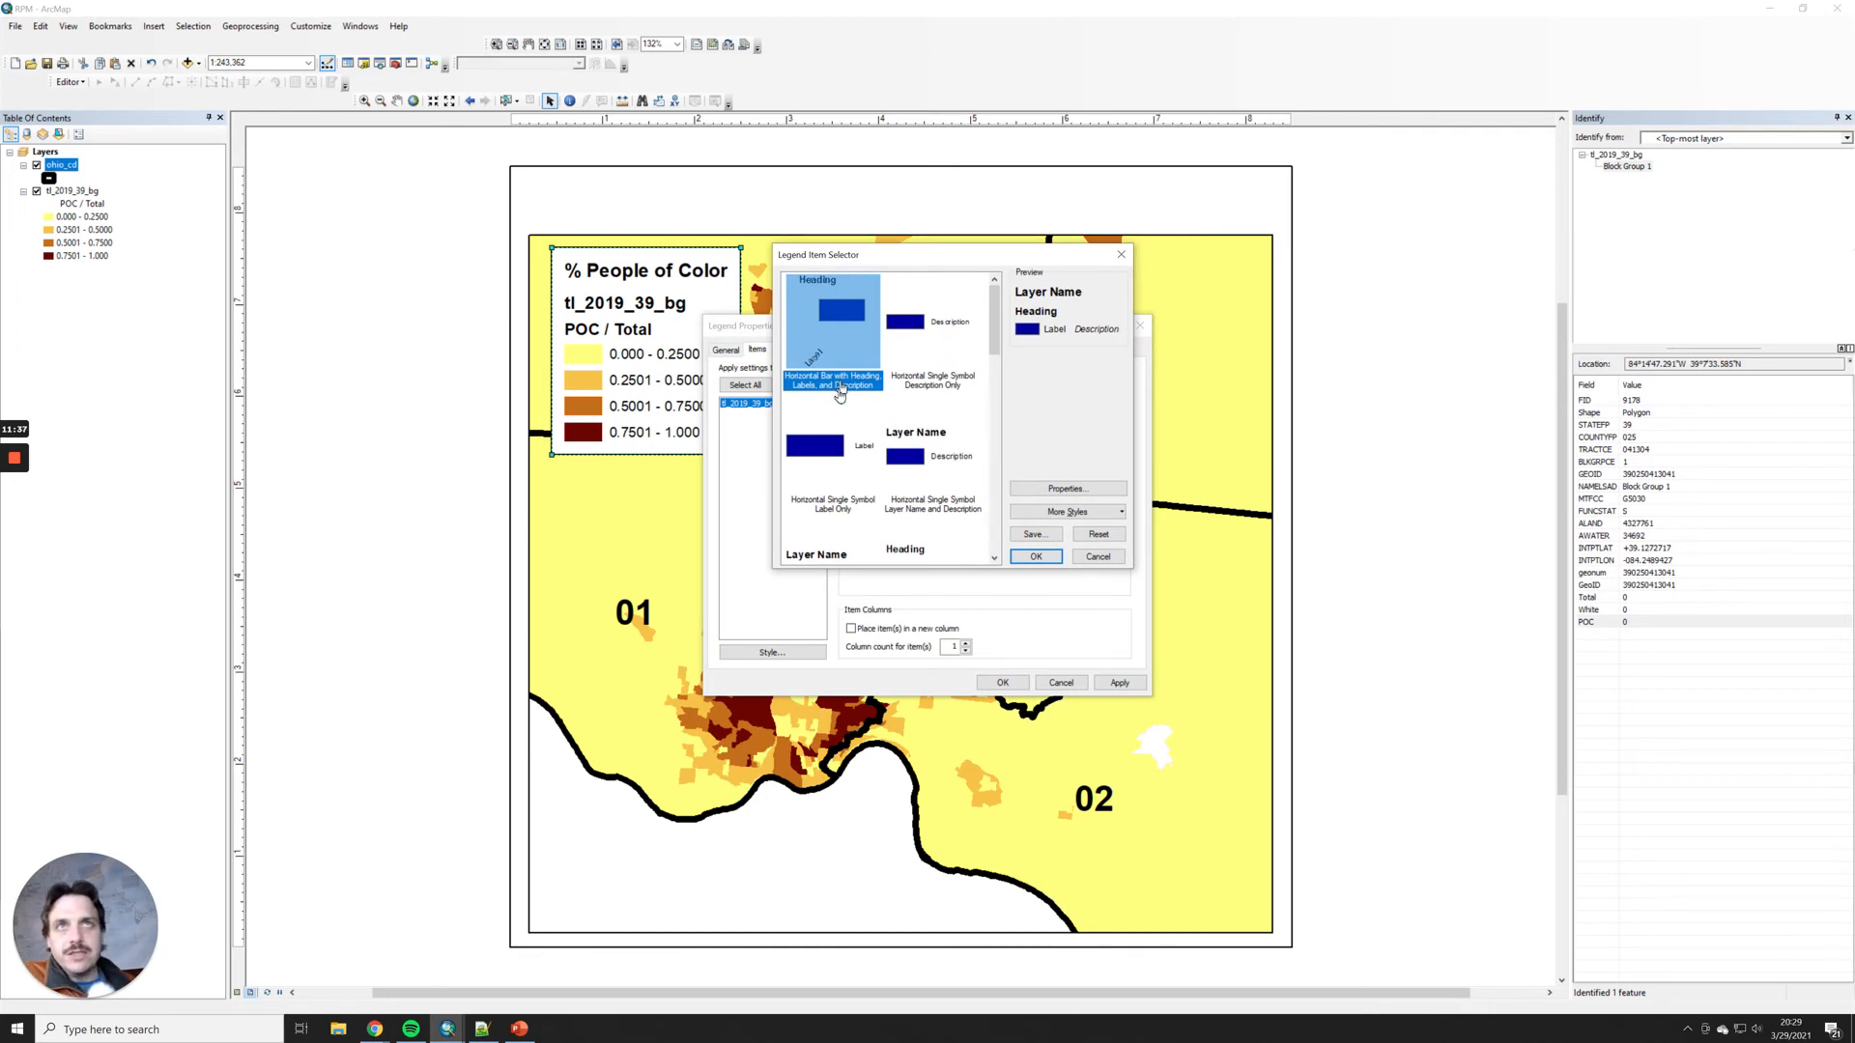
{"action": "left_click", "coordinate": [812, 450]}
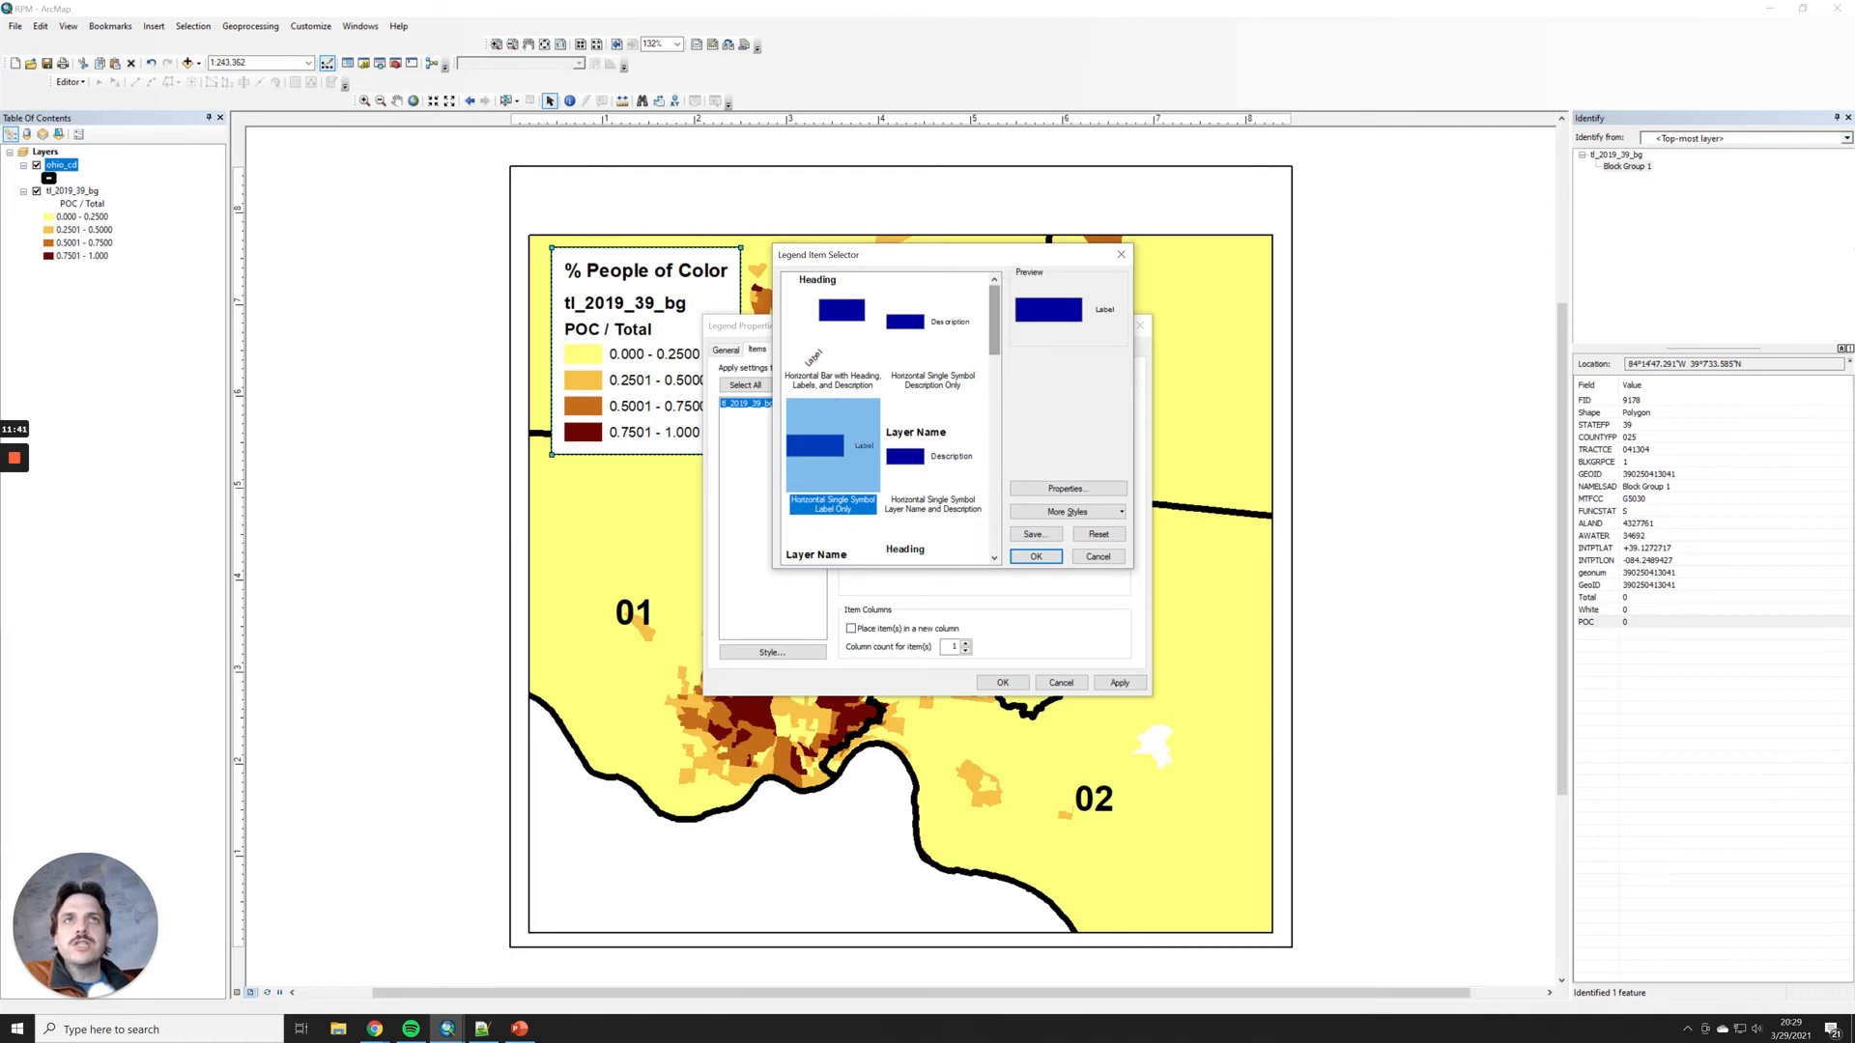
{"action": "scroll", "coordinate": [994, 318], "scroll_direction": "down", "scroll_amount": 3}
{"action": "scroll", "coordinate": [995, 318], "scroll_direction": "up", "scroll_amount": 3}
{"action": "left_click", "coordinate": [834, 435]}
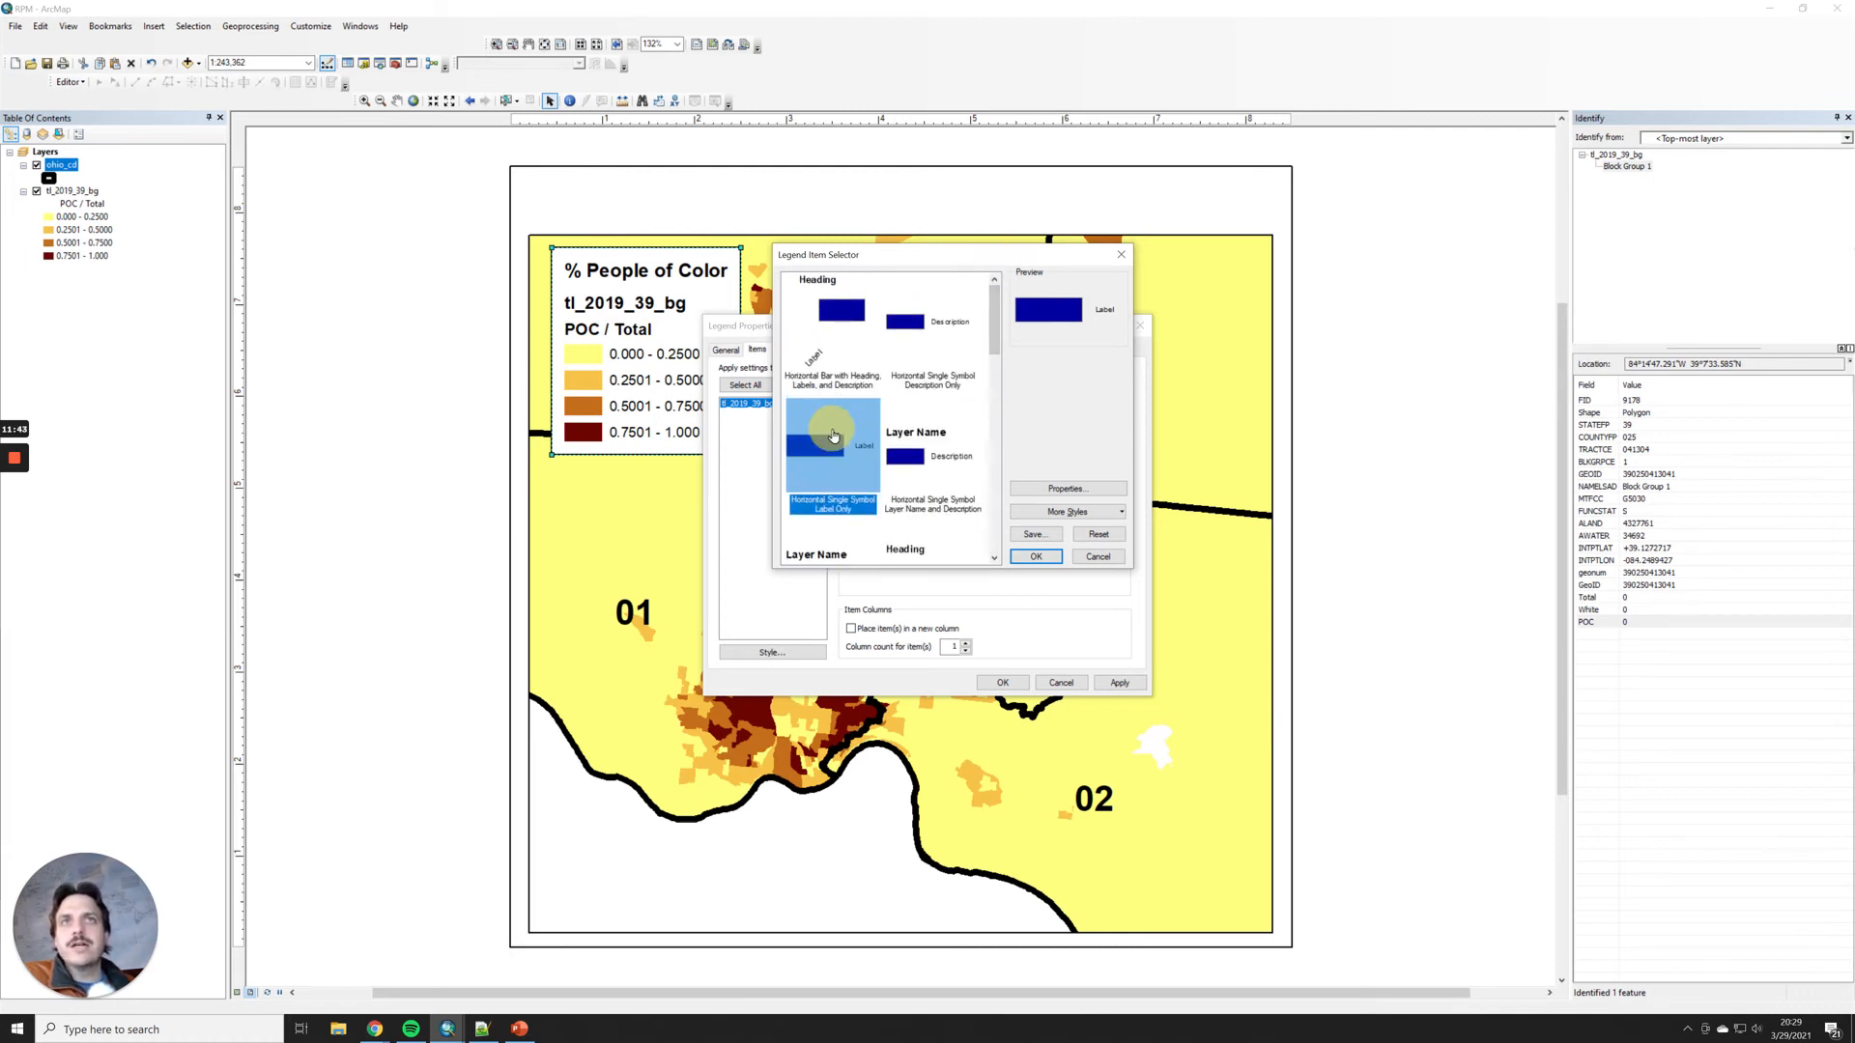
{"action": "left_click", "coordinate": [1036, 557]}
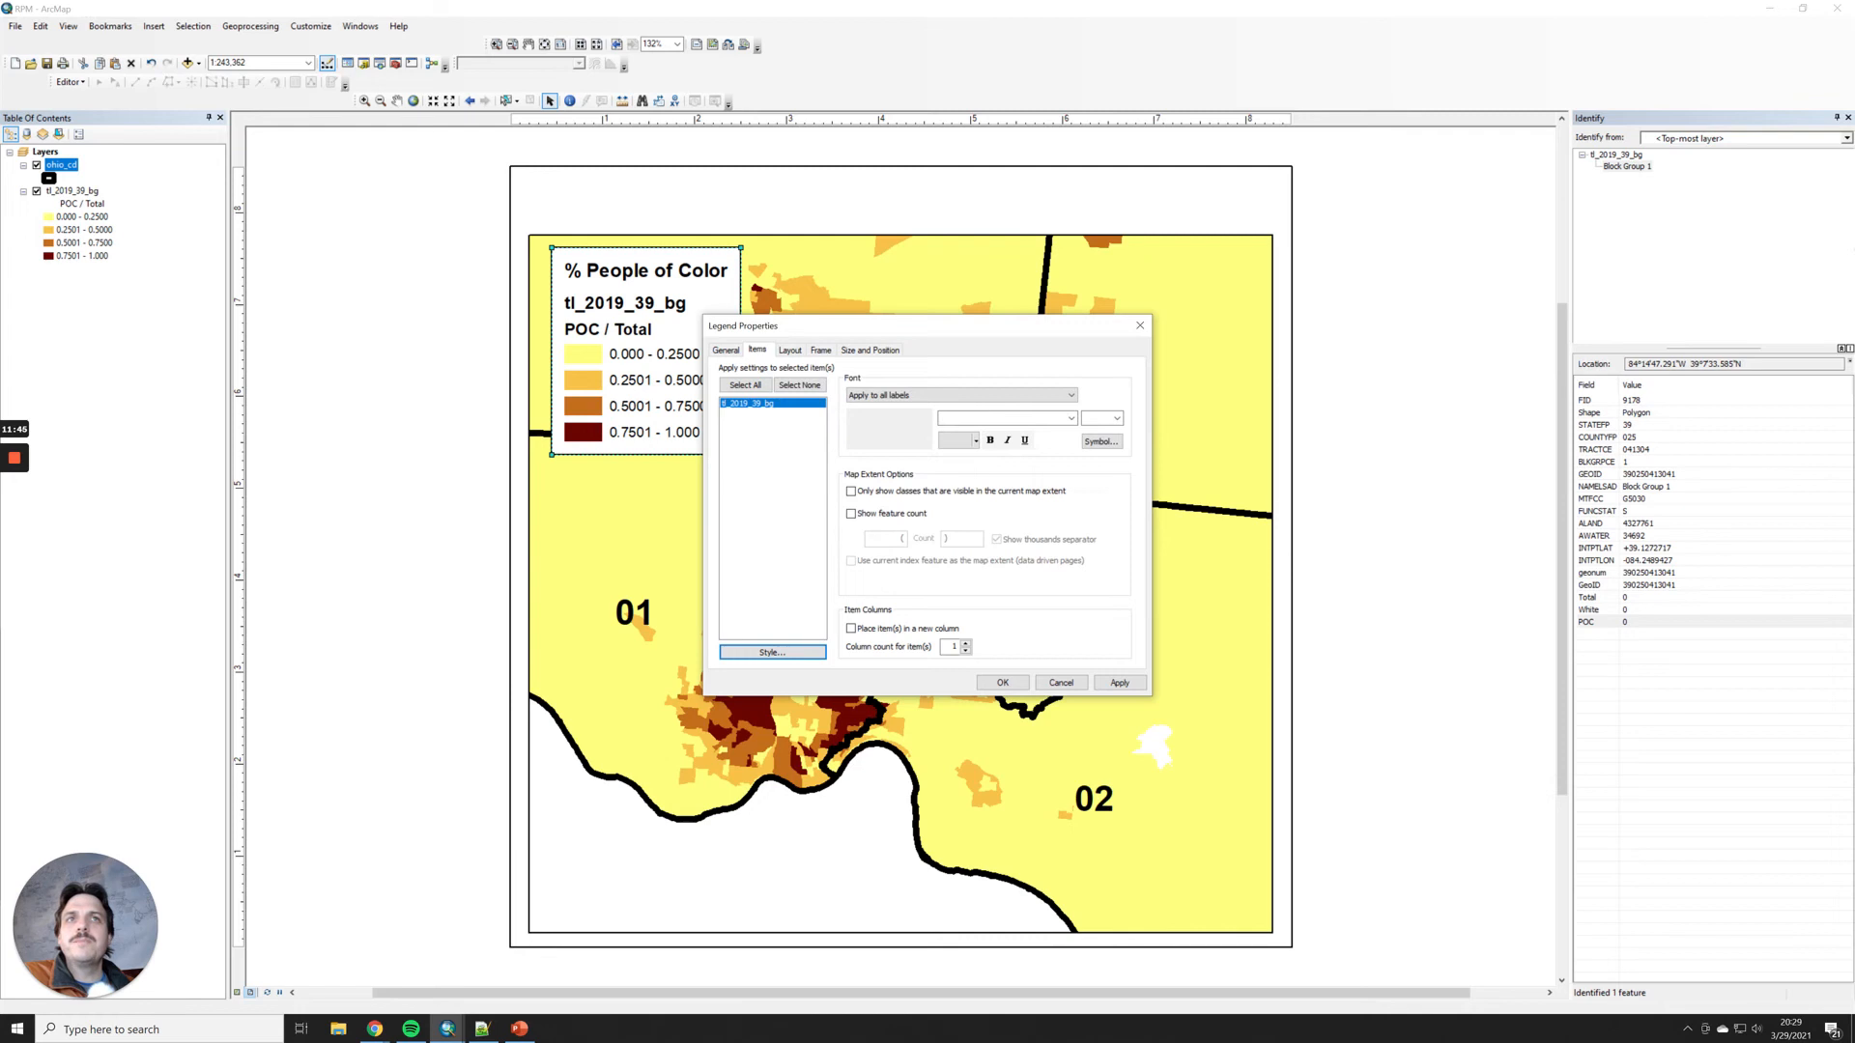
{"action": "left_click", "coordinate": [1120, 683]}
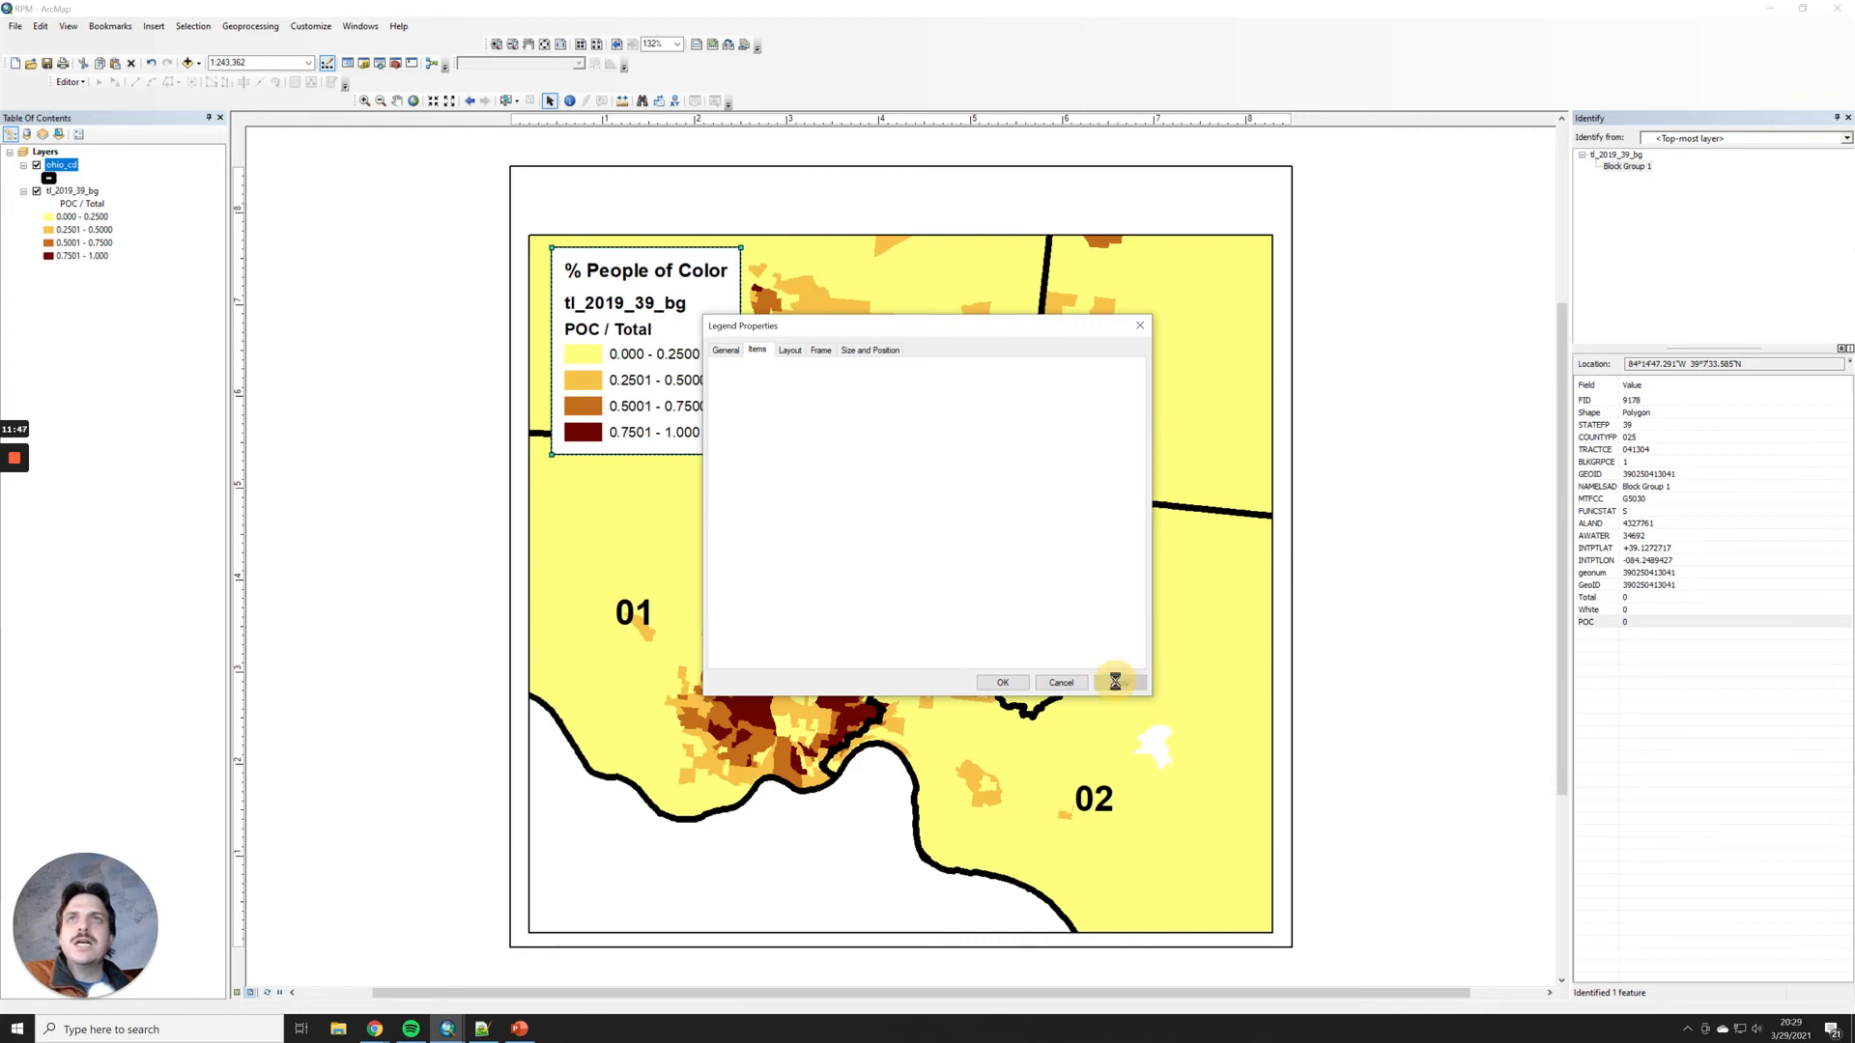
{"action": "left_click_drag", "start_coordinate": [904, 325], "coordinate": [1010, 260]}
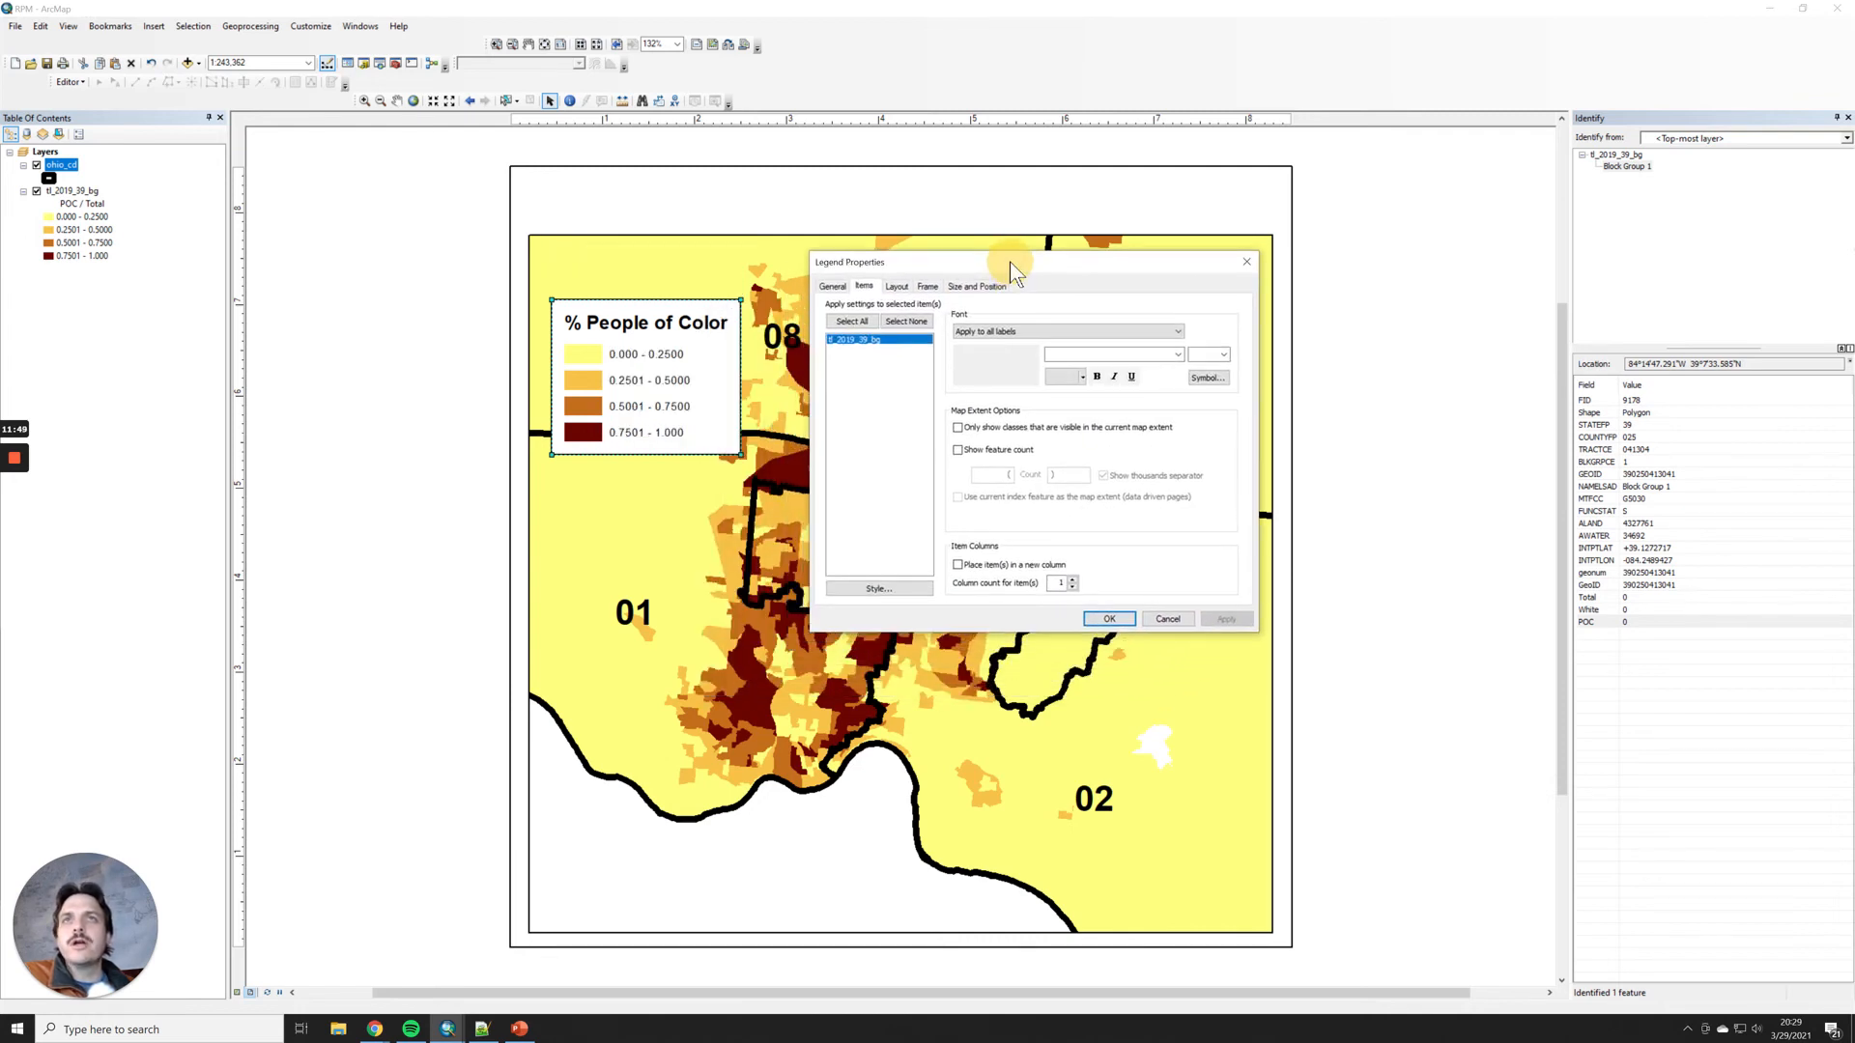
{"action": "left_click", "coordinate": [945, 309]}
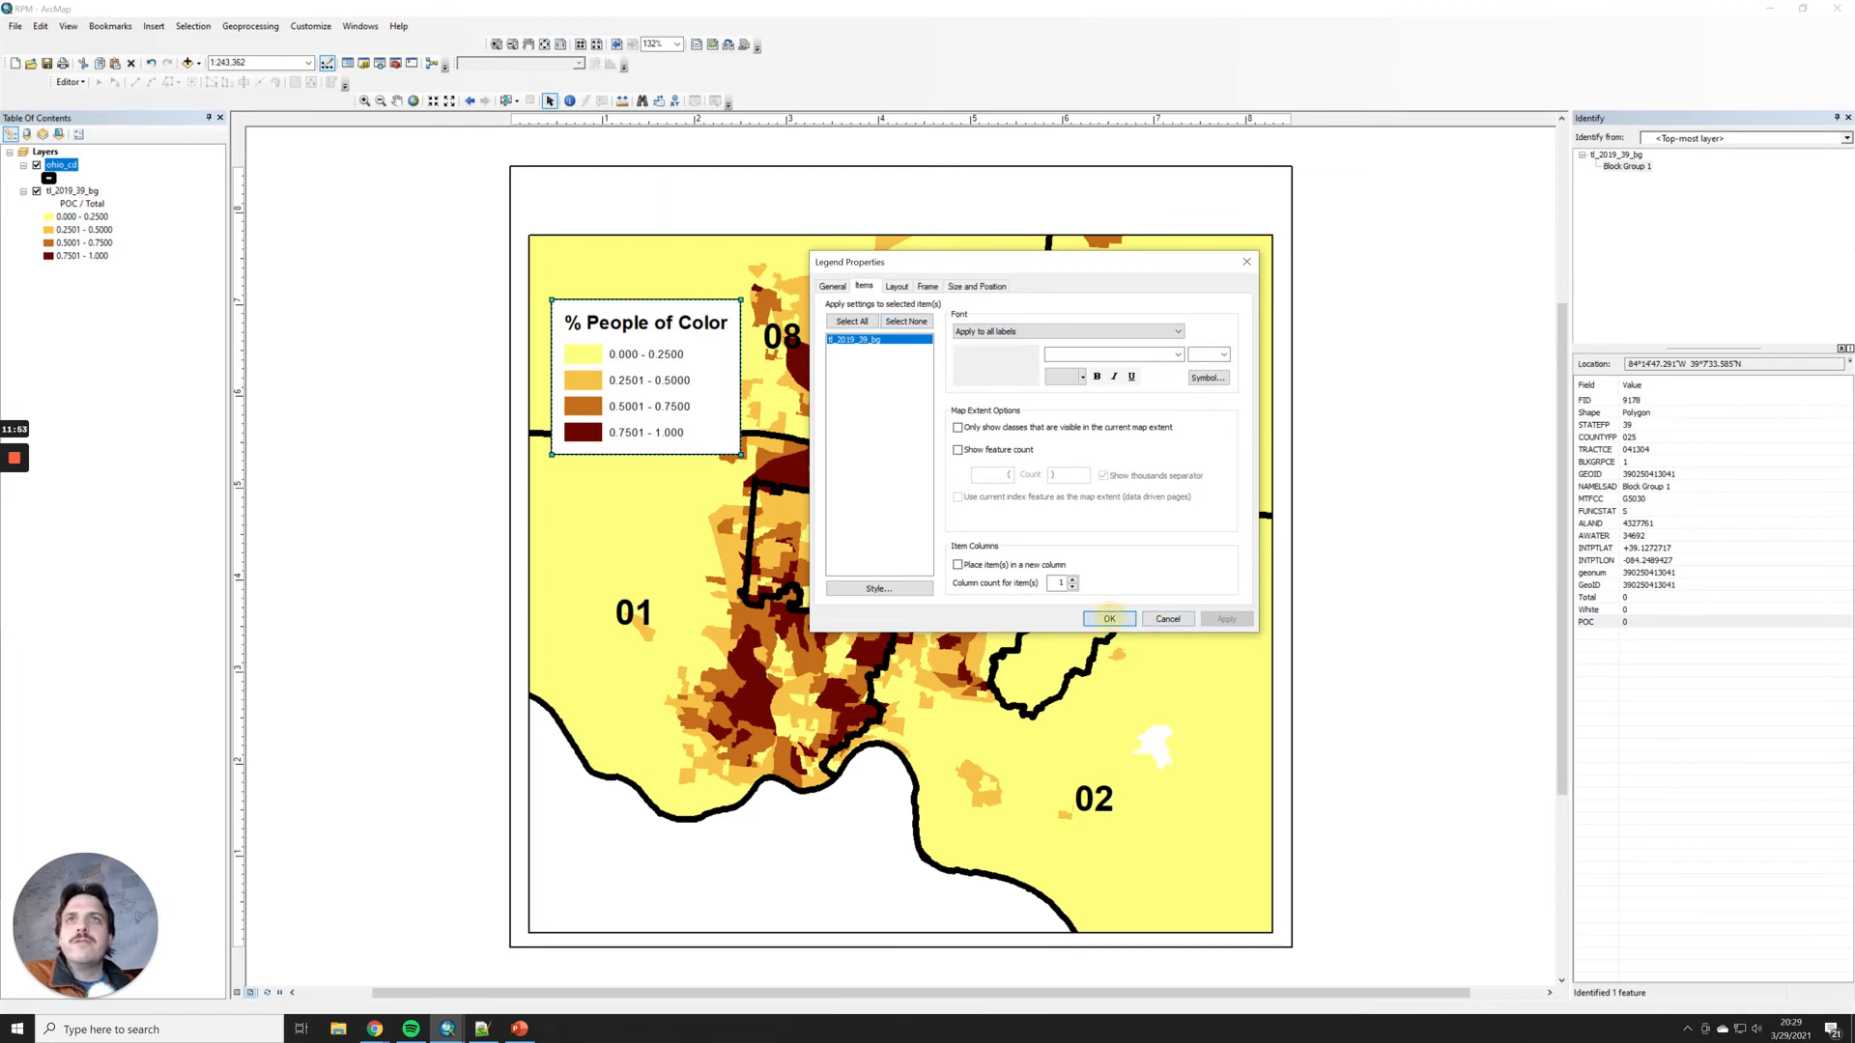
{"action": "left_click", "coordinate": [1109, 618]}
{"action": "left_click_drag", "start_coordinate": [572, 323], "coordinate": [568, 281]}
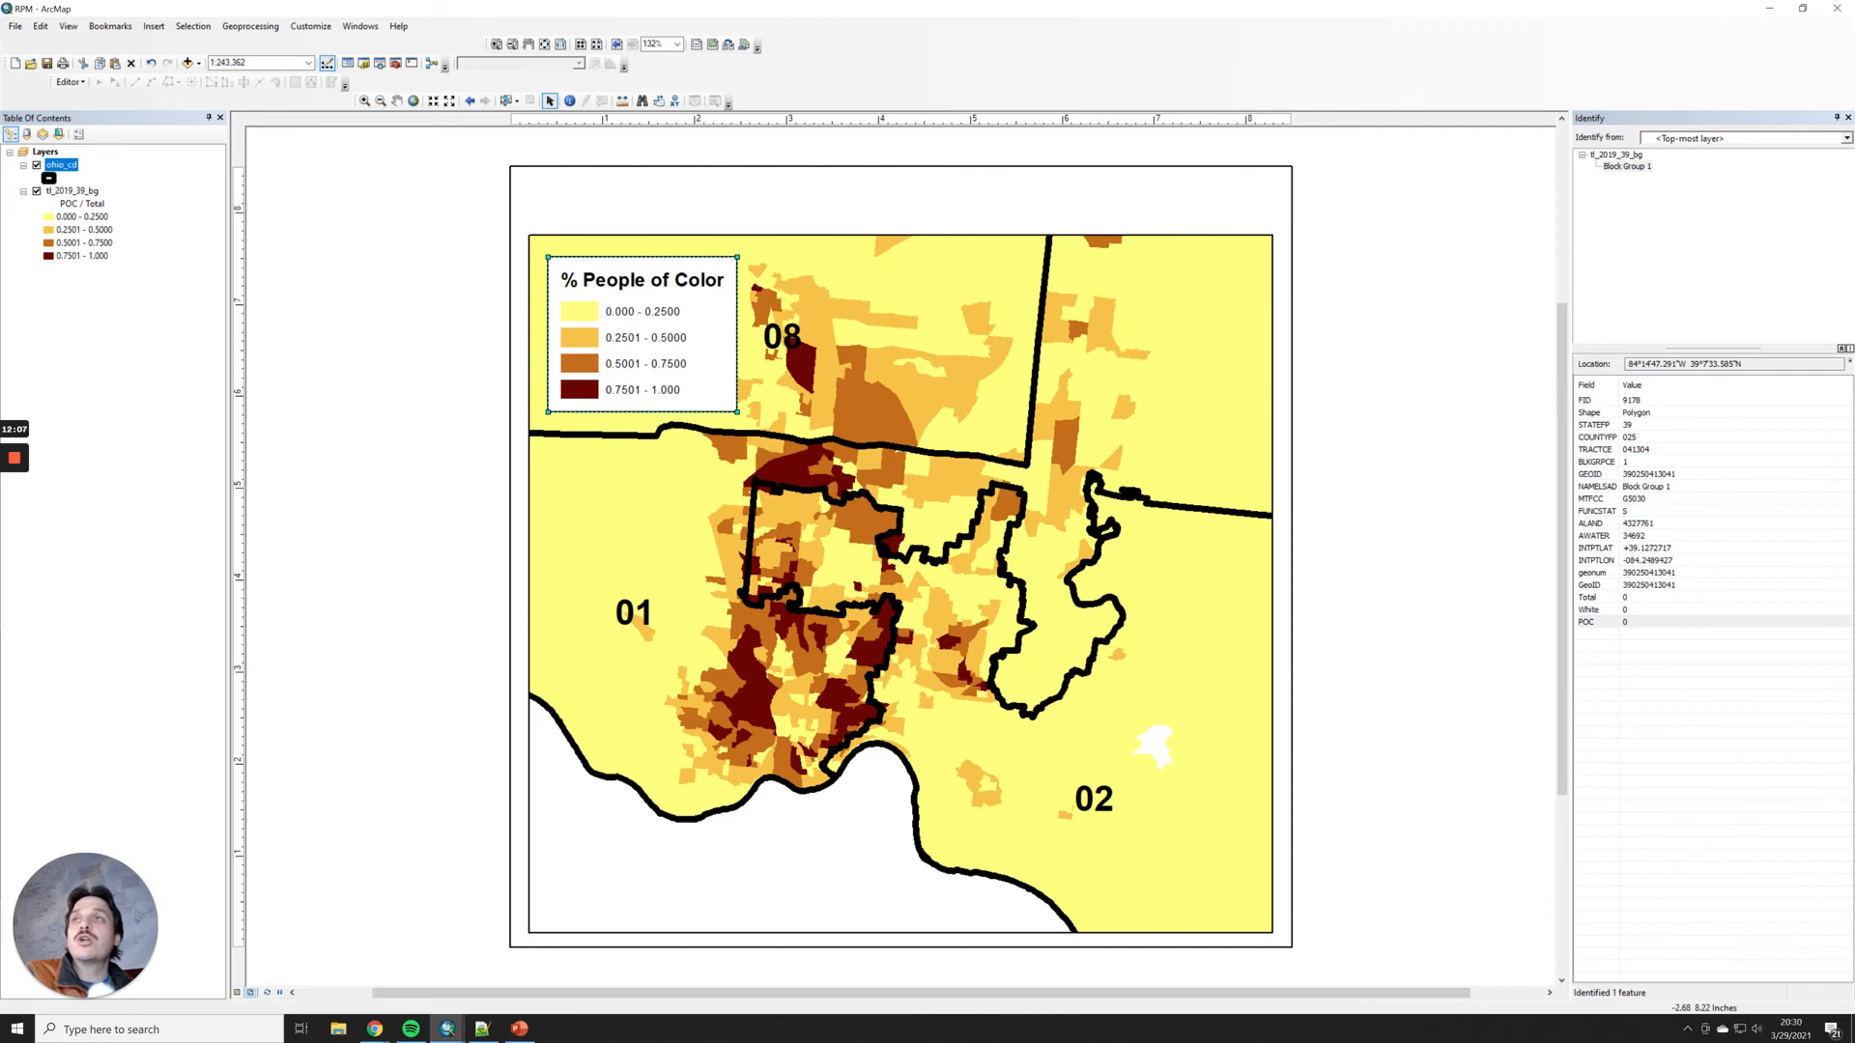
Step: Relabel the lowest class in the tl_2019_39_bg layer's symbology as "Below 25%"
{"action": "left_click", "coordinate": [70, 190]}
{"action": "double_click", "coordinate": [70, 190]}
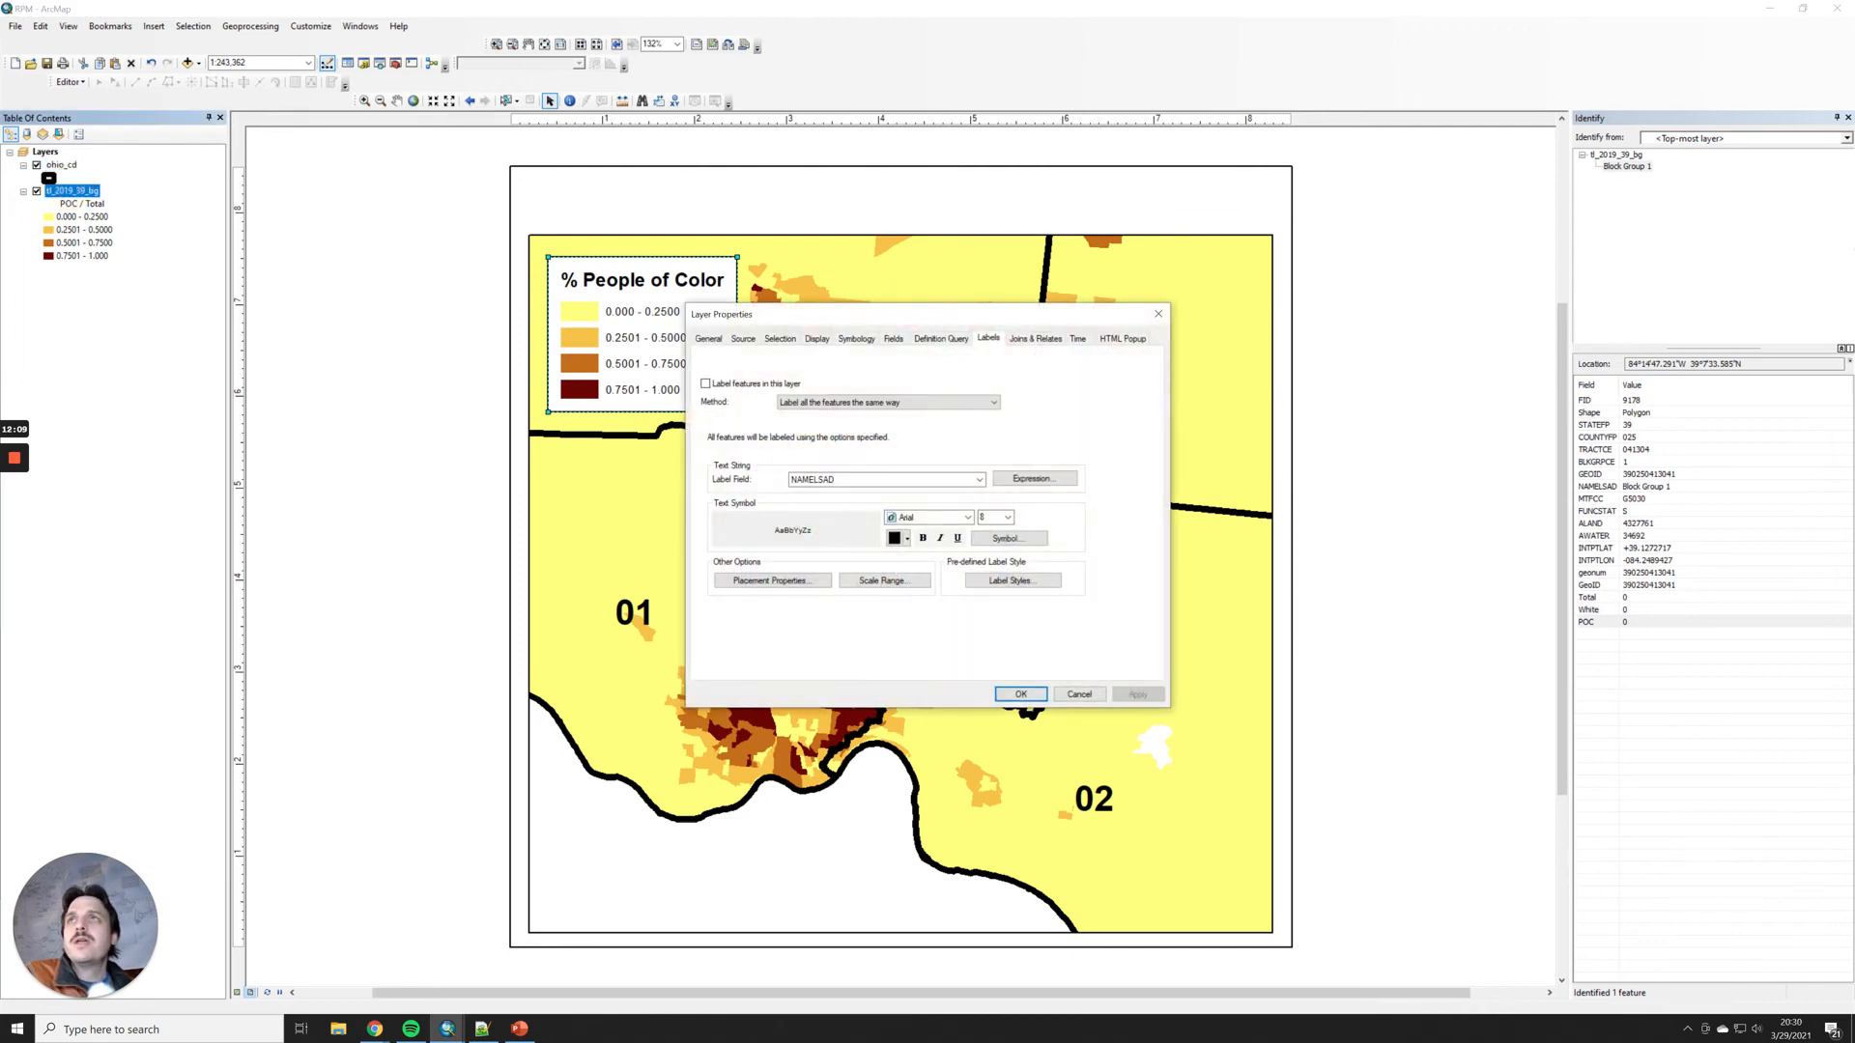
{"action": "left_click", "coordinate": [856, 338]}
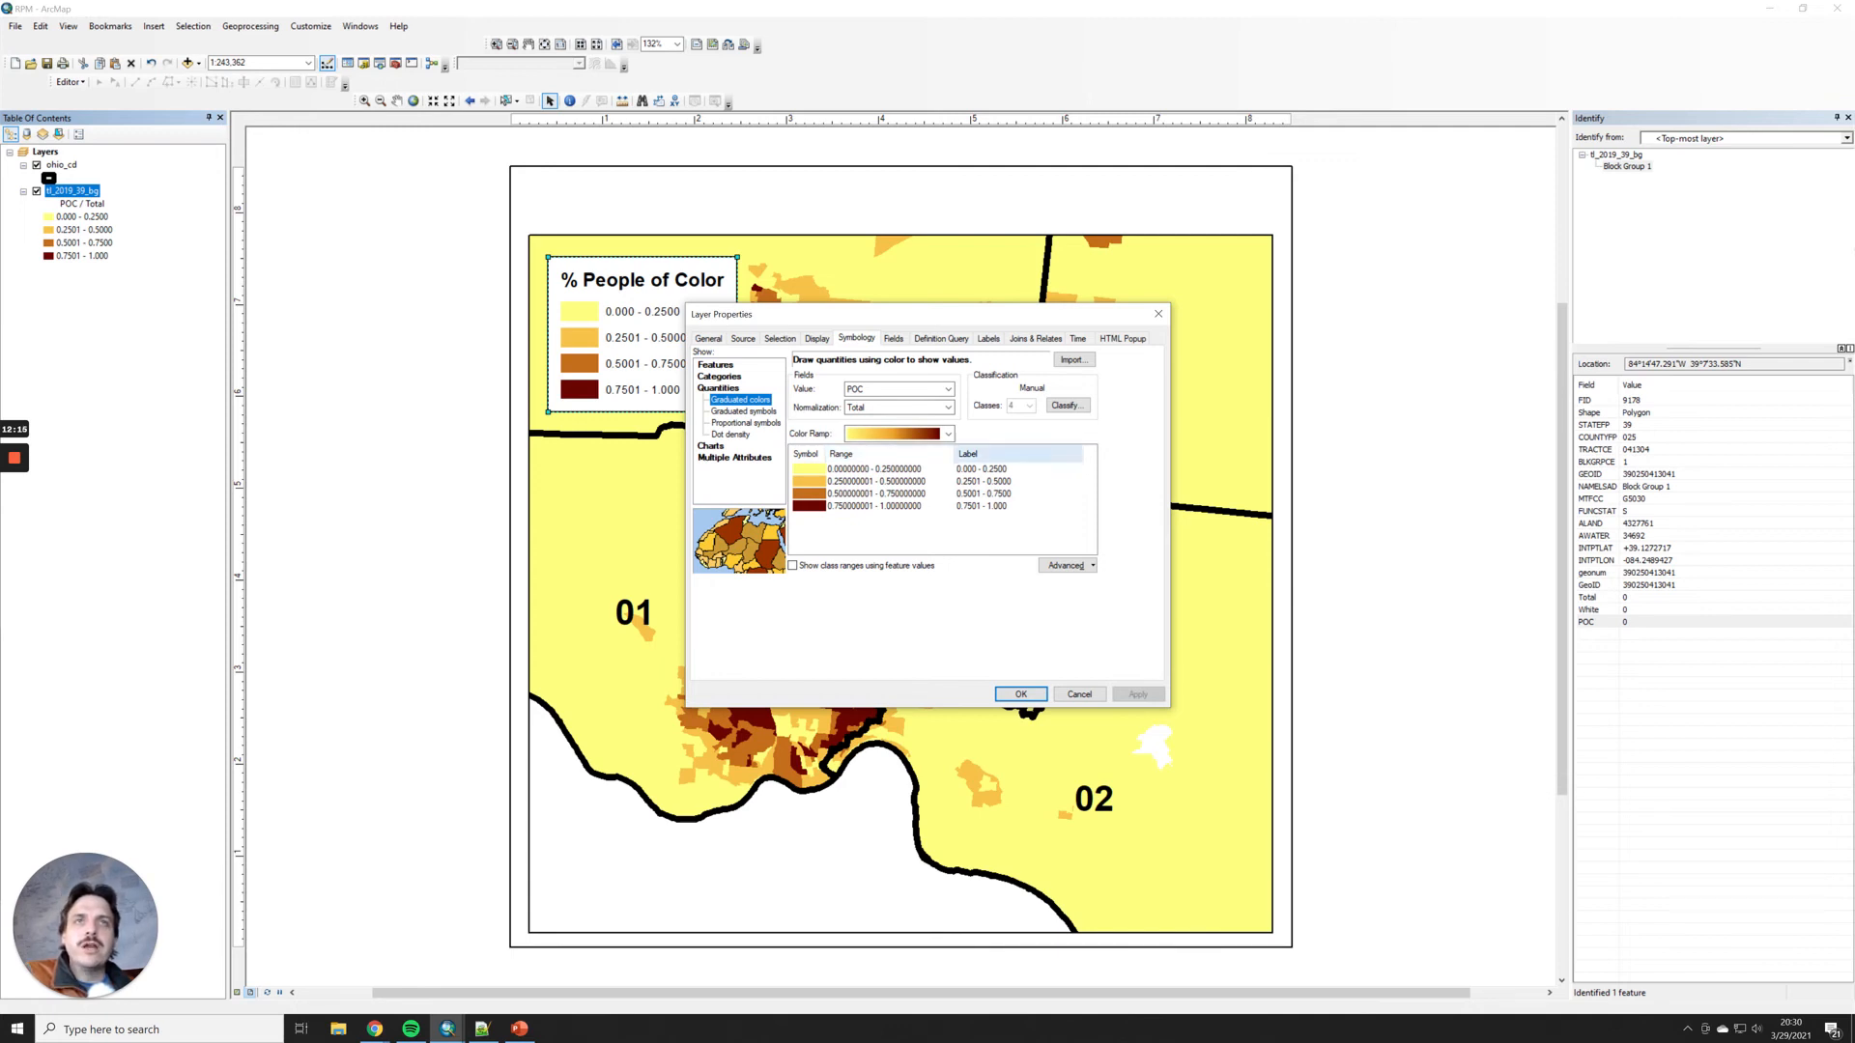
{"action": "left_click", "coordinate": [985, 468]}
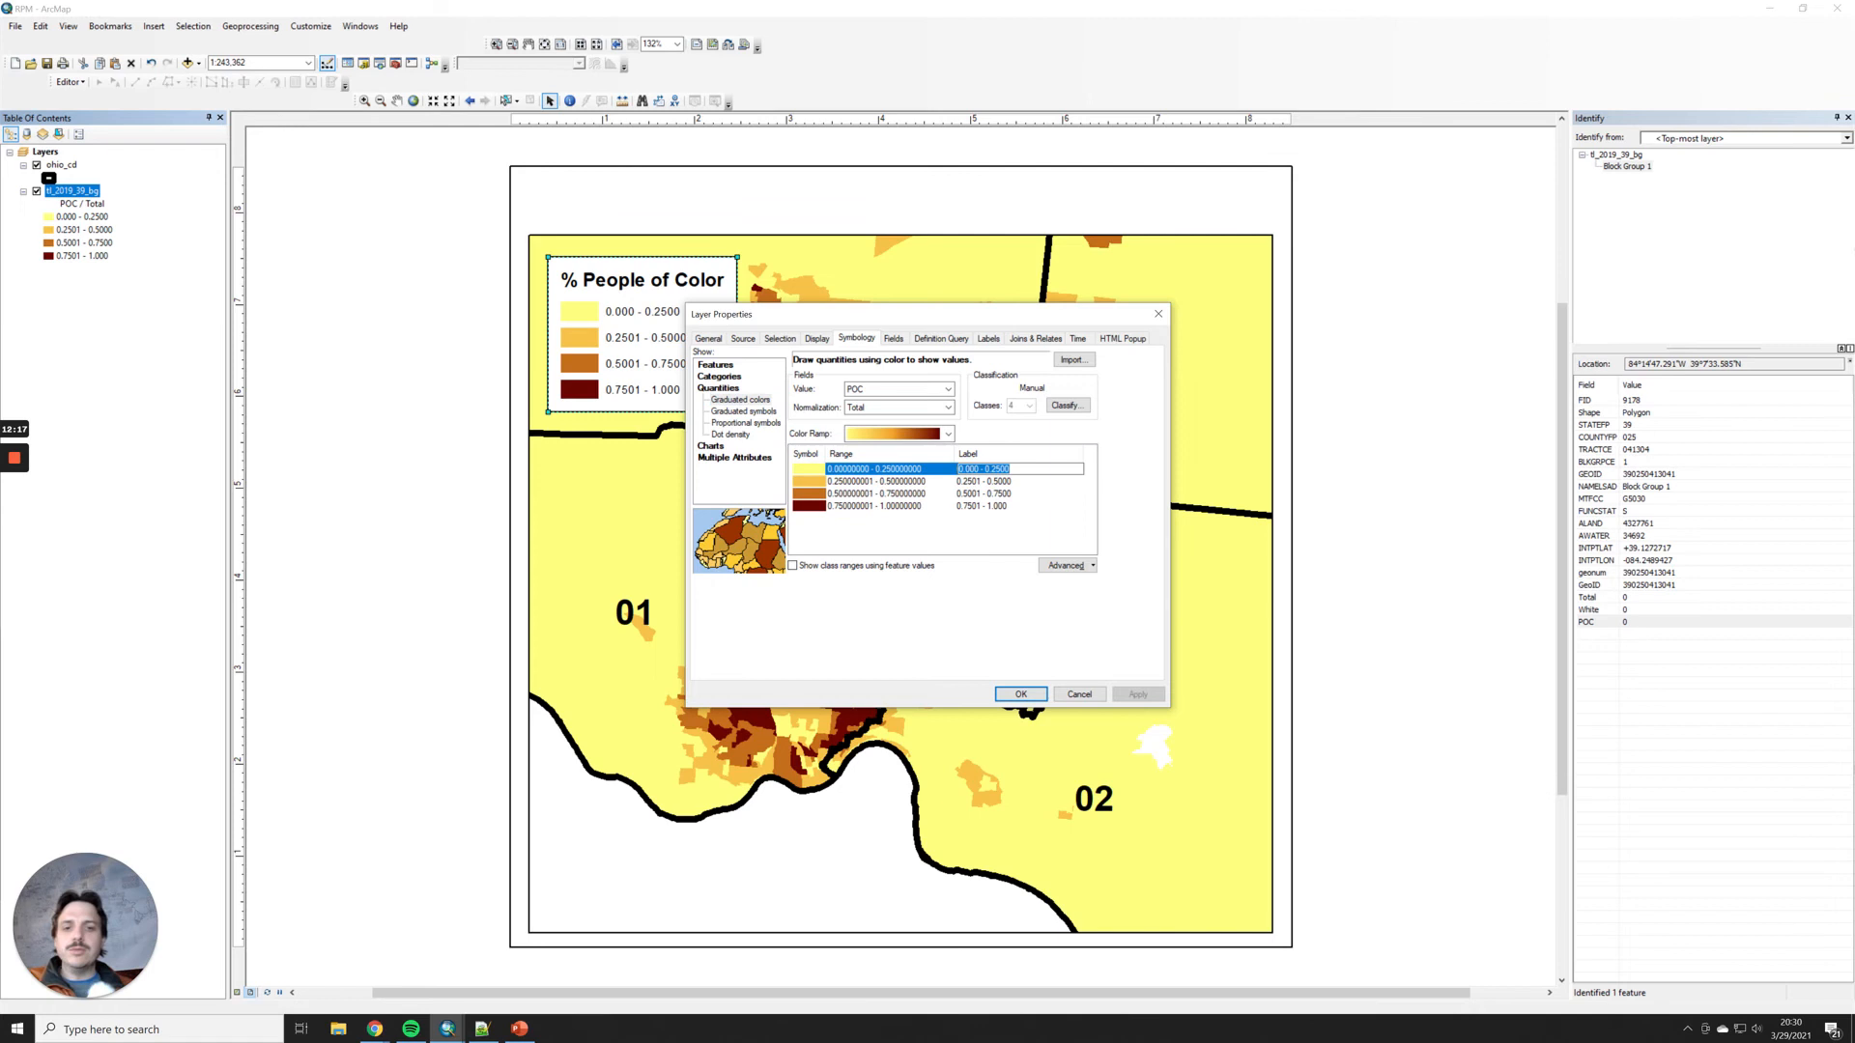
{"action": "type", "text": "B"}
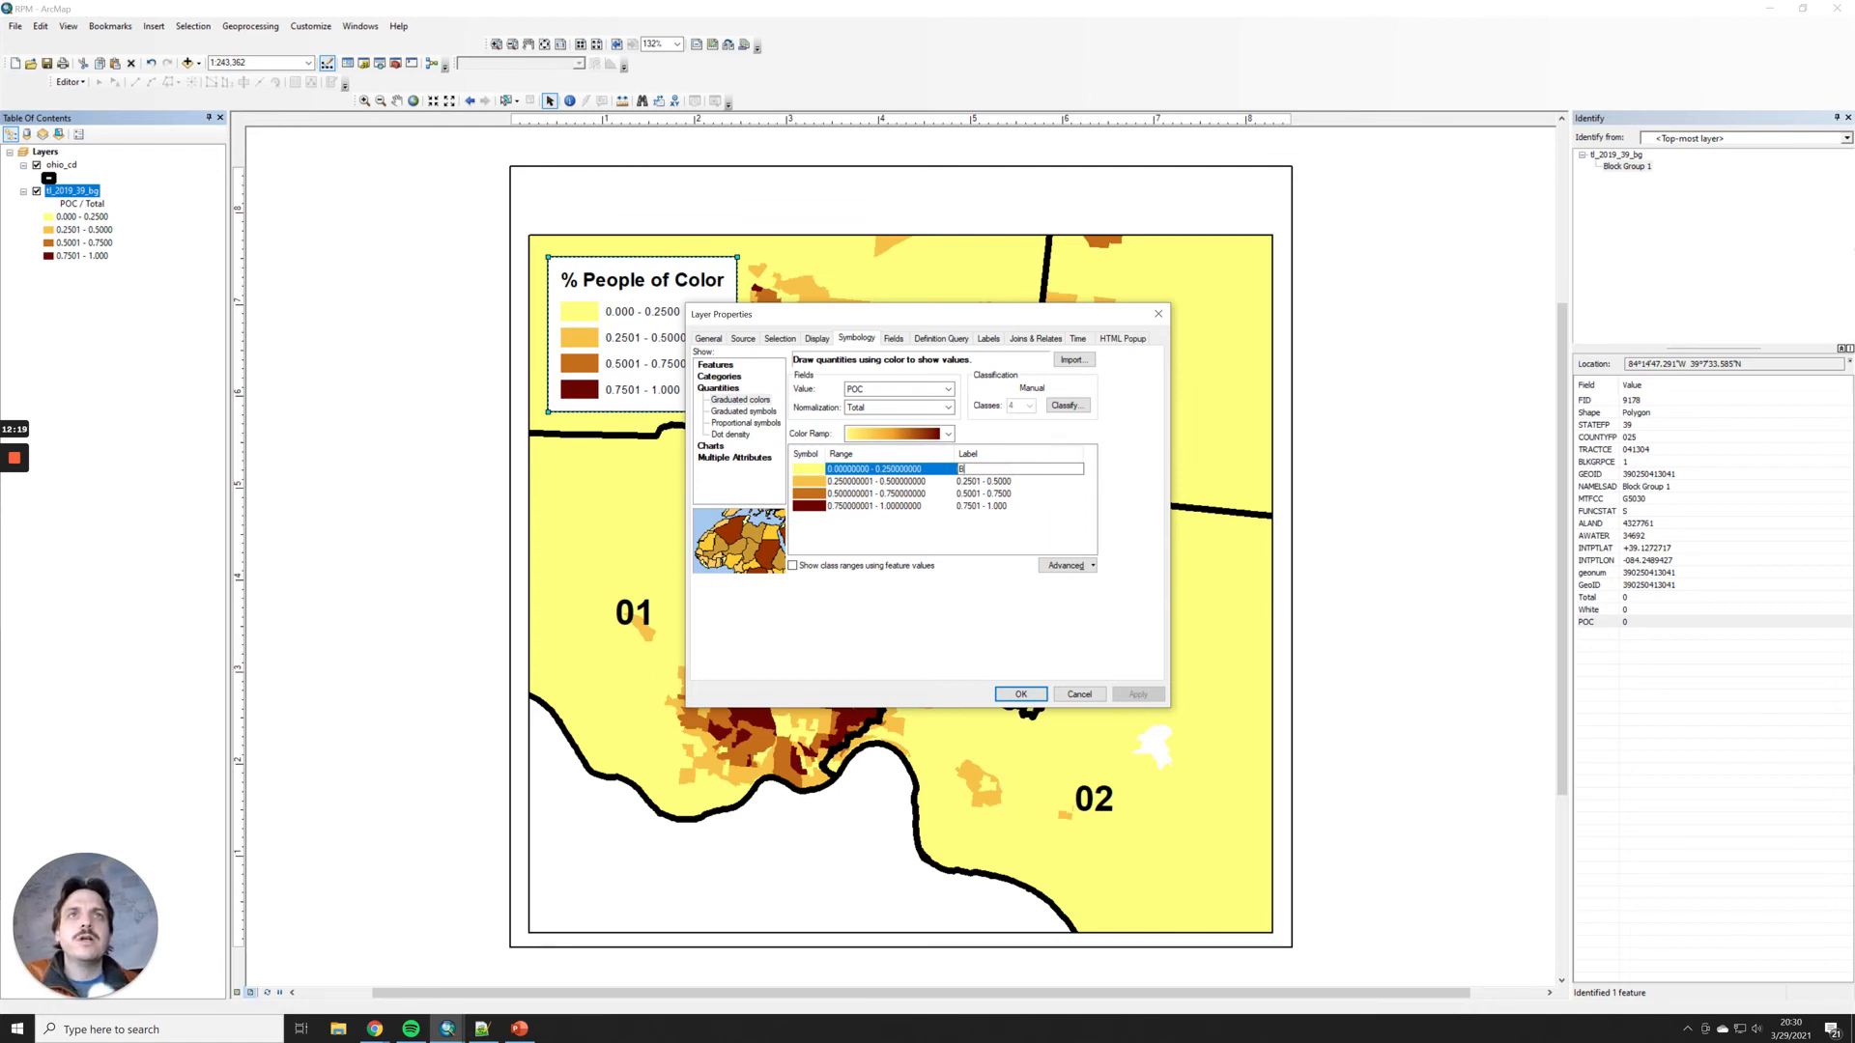
{"action": "type", "text": "elow 25%"}
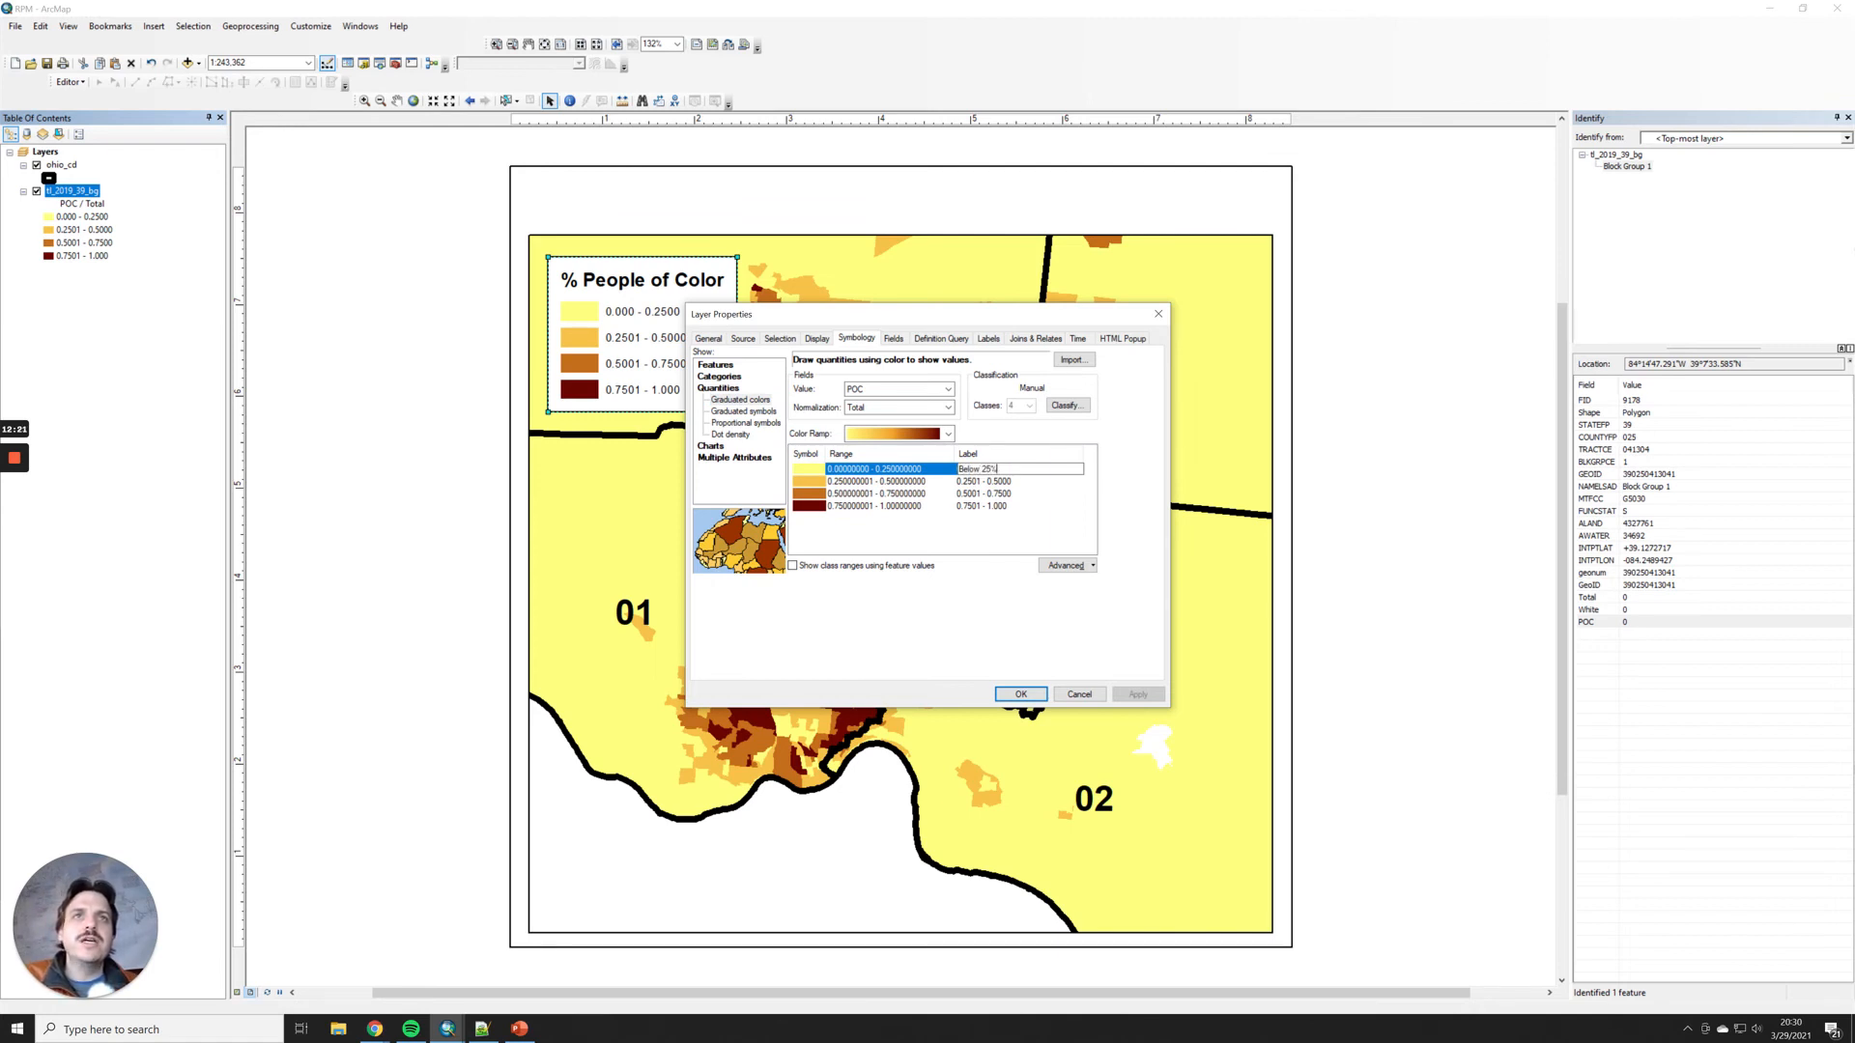
{"action": "key", "text": "Return"}
Step: Relabel the remaining three tl_2019_39_bg classes in ascending order as "25 - 50%", "50 - 75%" and "Over 75%", and apply the symbology
{"action": "type", "text": "25"}
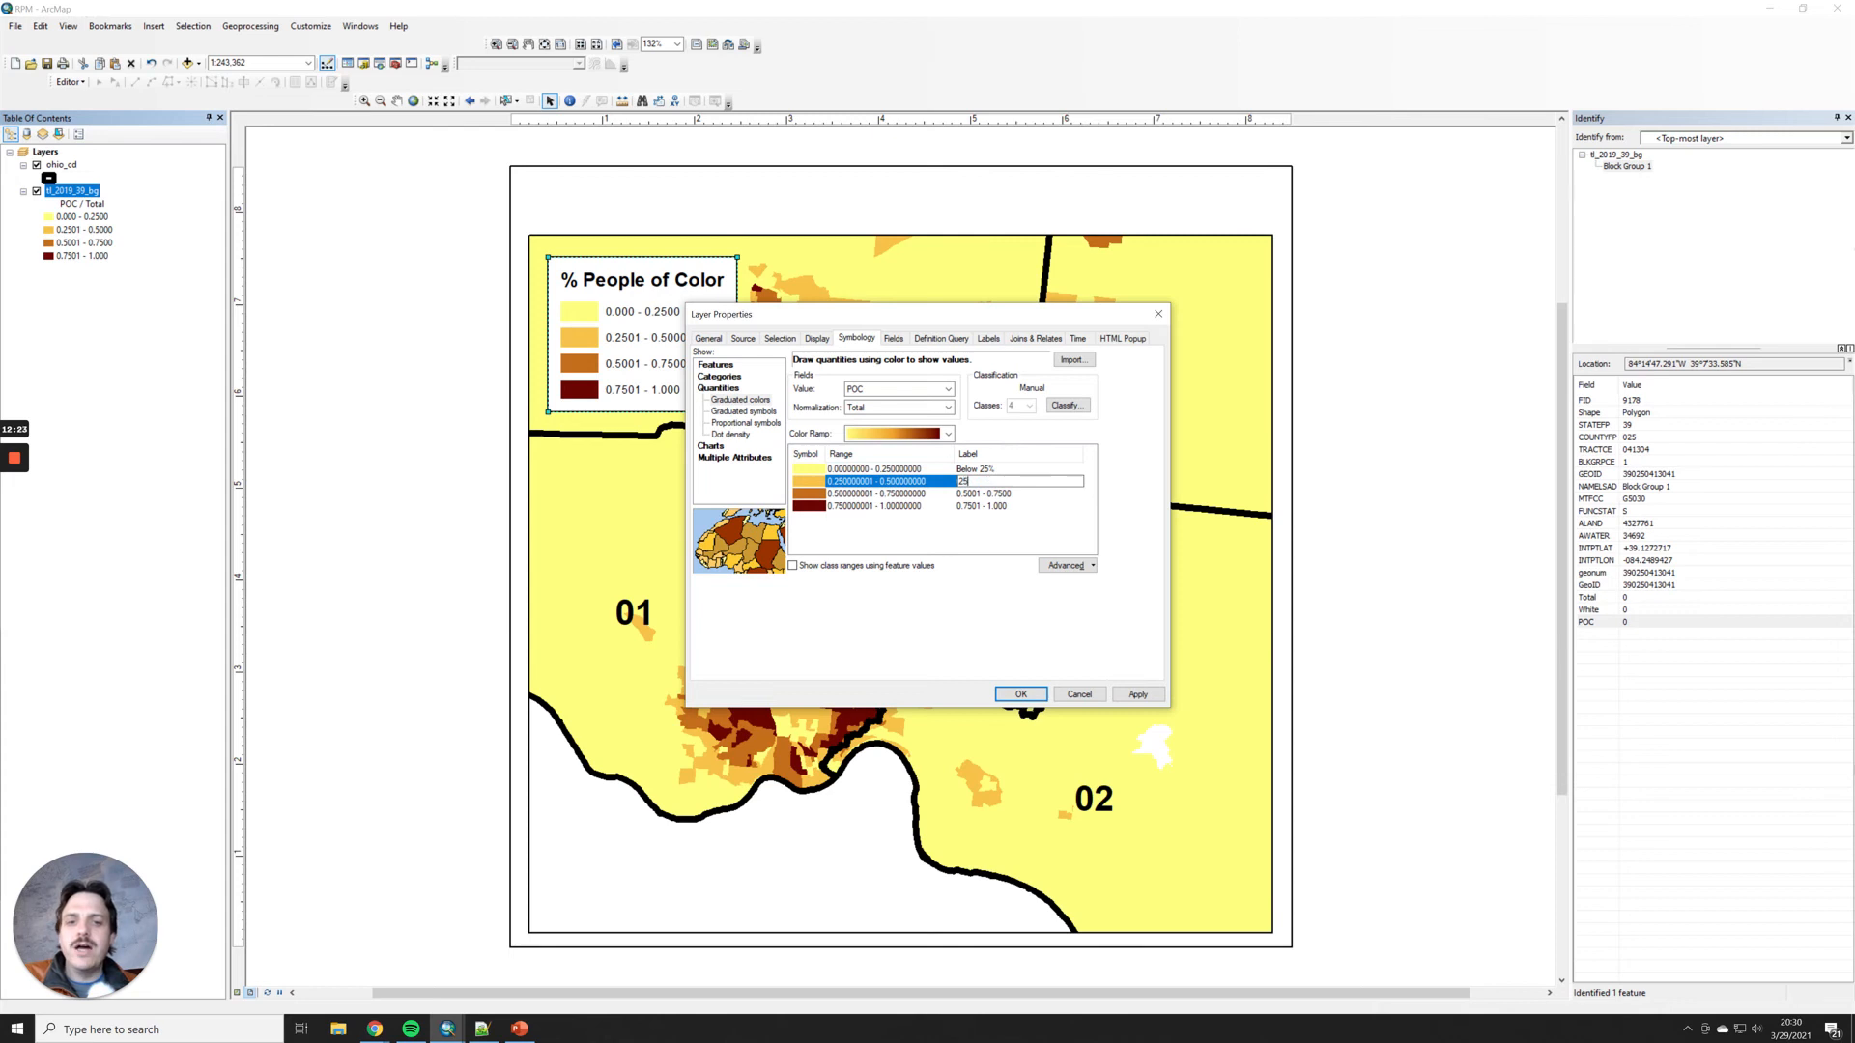
{"action": "type", "text": " - 50%"}
{"action": "key", "text": "Return"}
{"action": "type", "text": "50 - 75%"}
{"action": "key", "text": "Return"}
{"action": "type", "text": "Ov"}
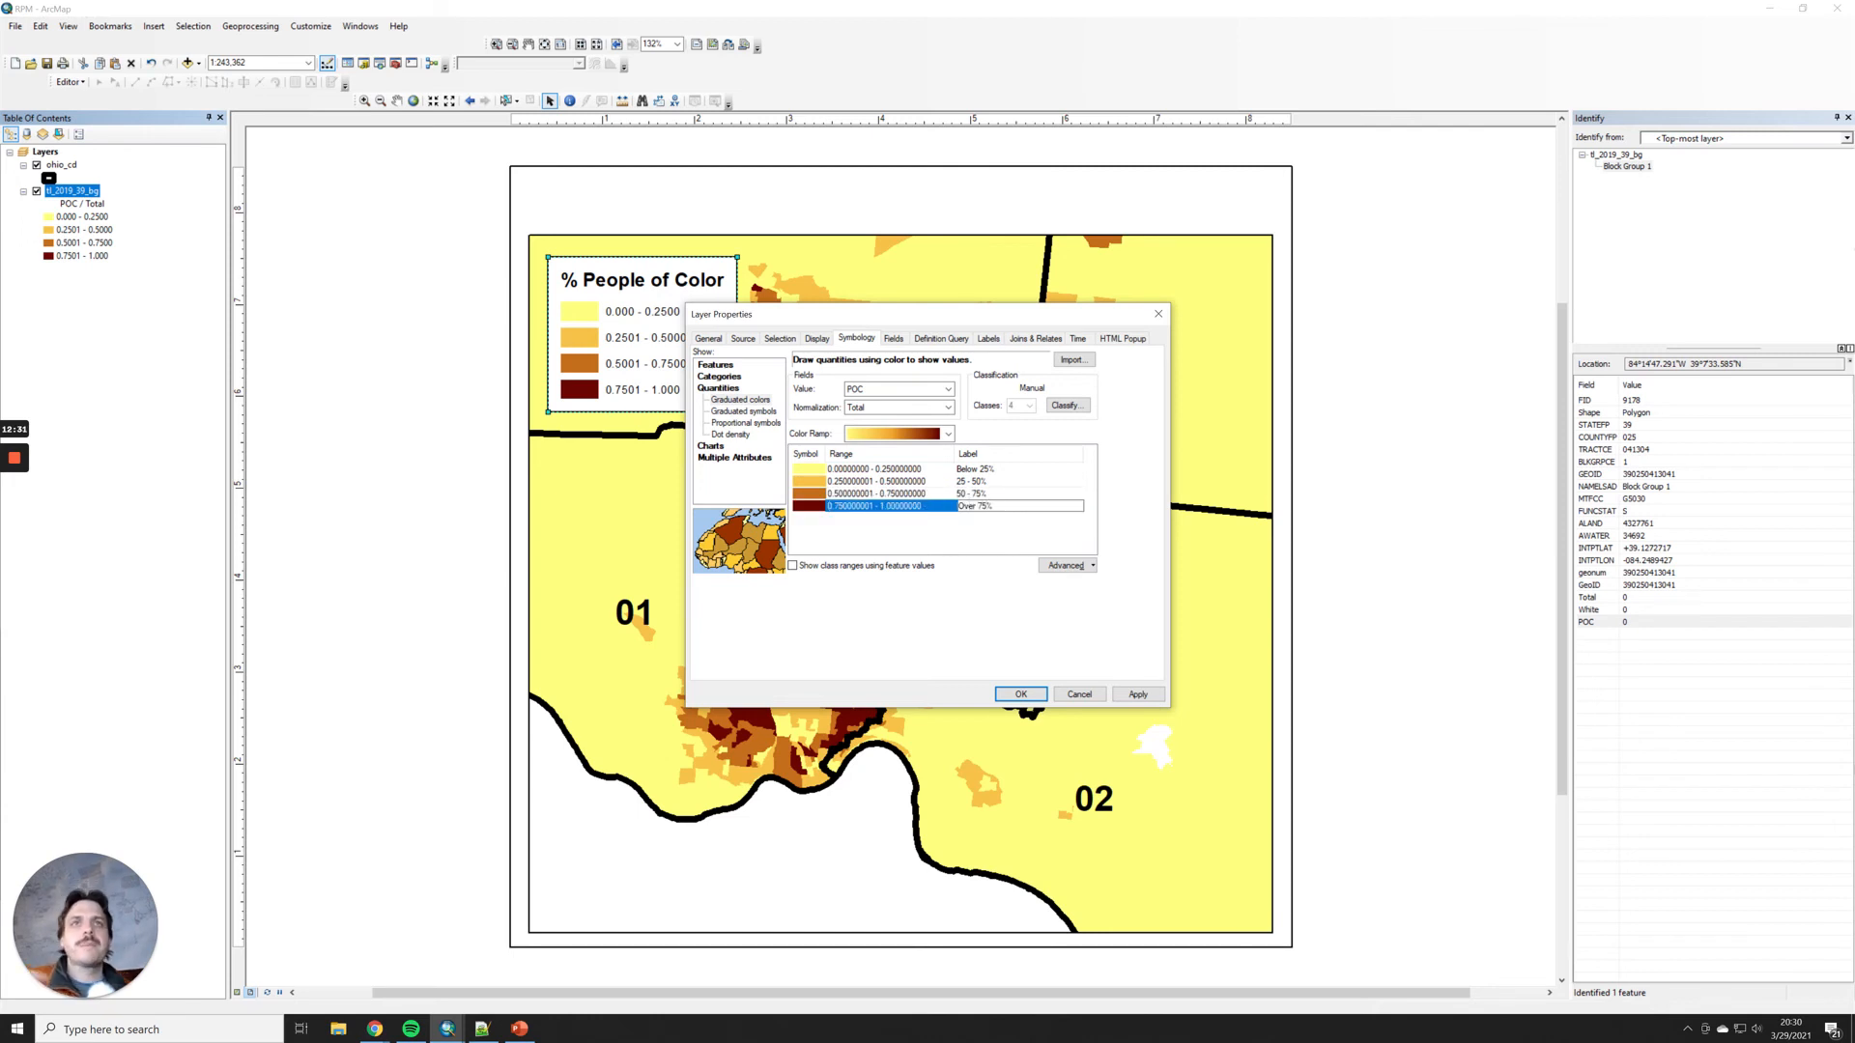
{"action": "key", "text": "Return"}
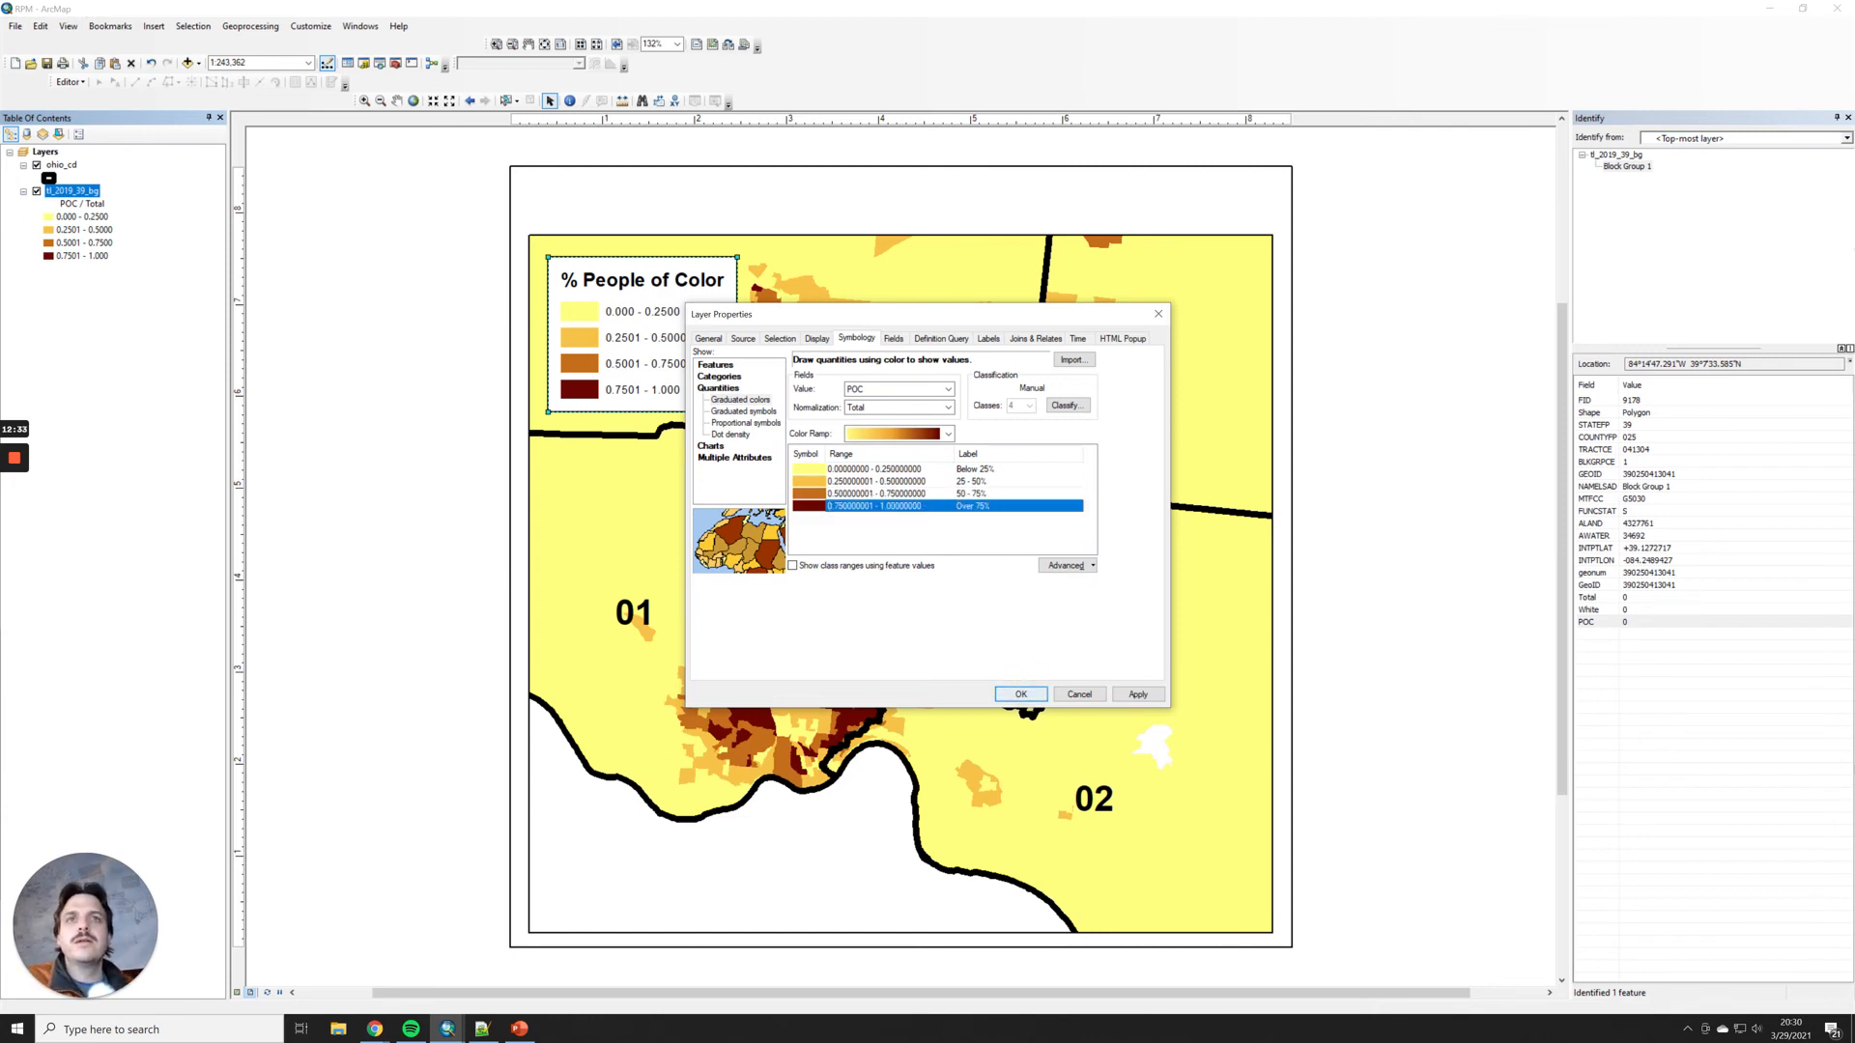
{"action": "left_click", "coordinate": [1020, 694]}
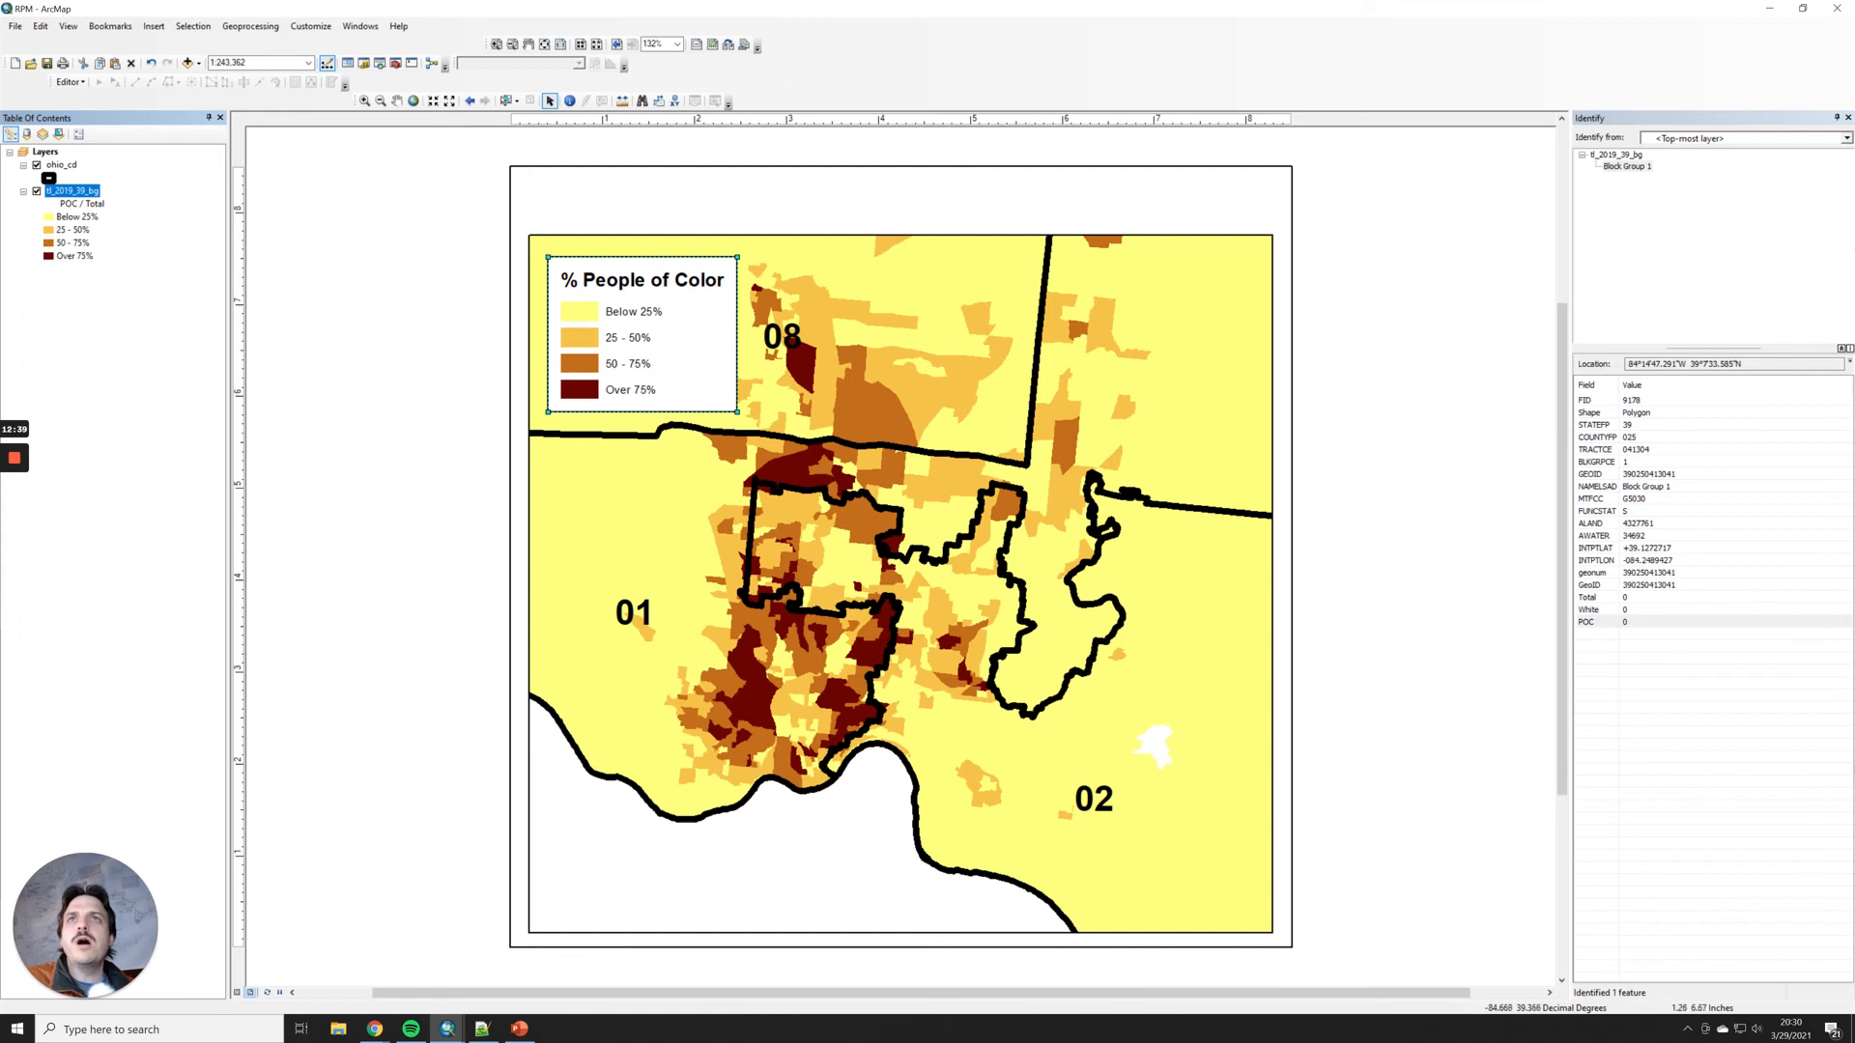
Step: Set all labels of the legend's tl_2019_39_bg item to font size 16, and adjust the legend's position in the map frame's upper-left corner
{"action": "double_click", "coordinate": [633, 312]}
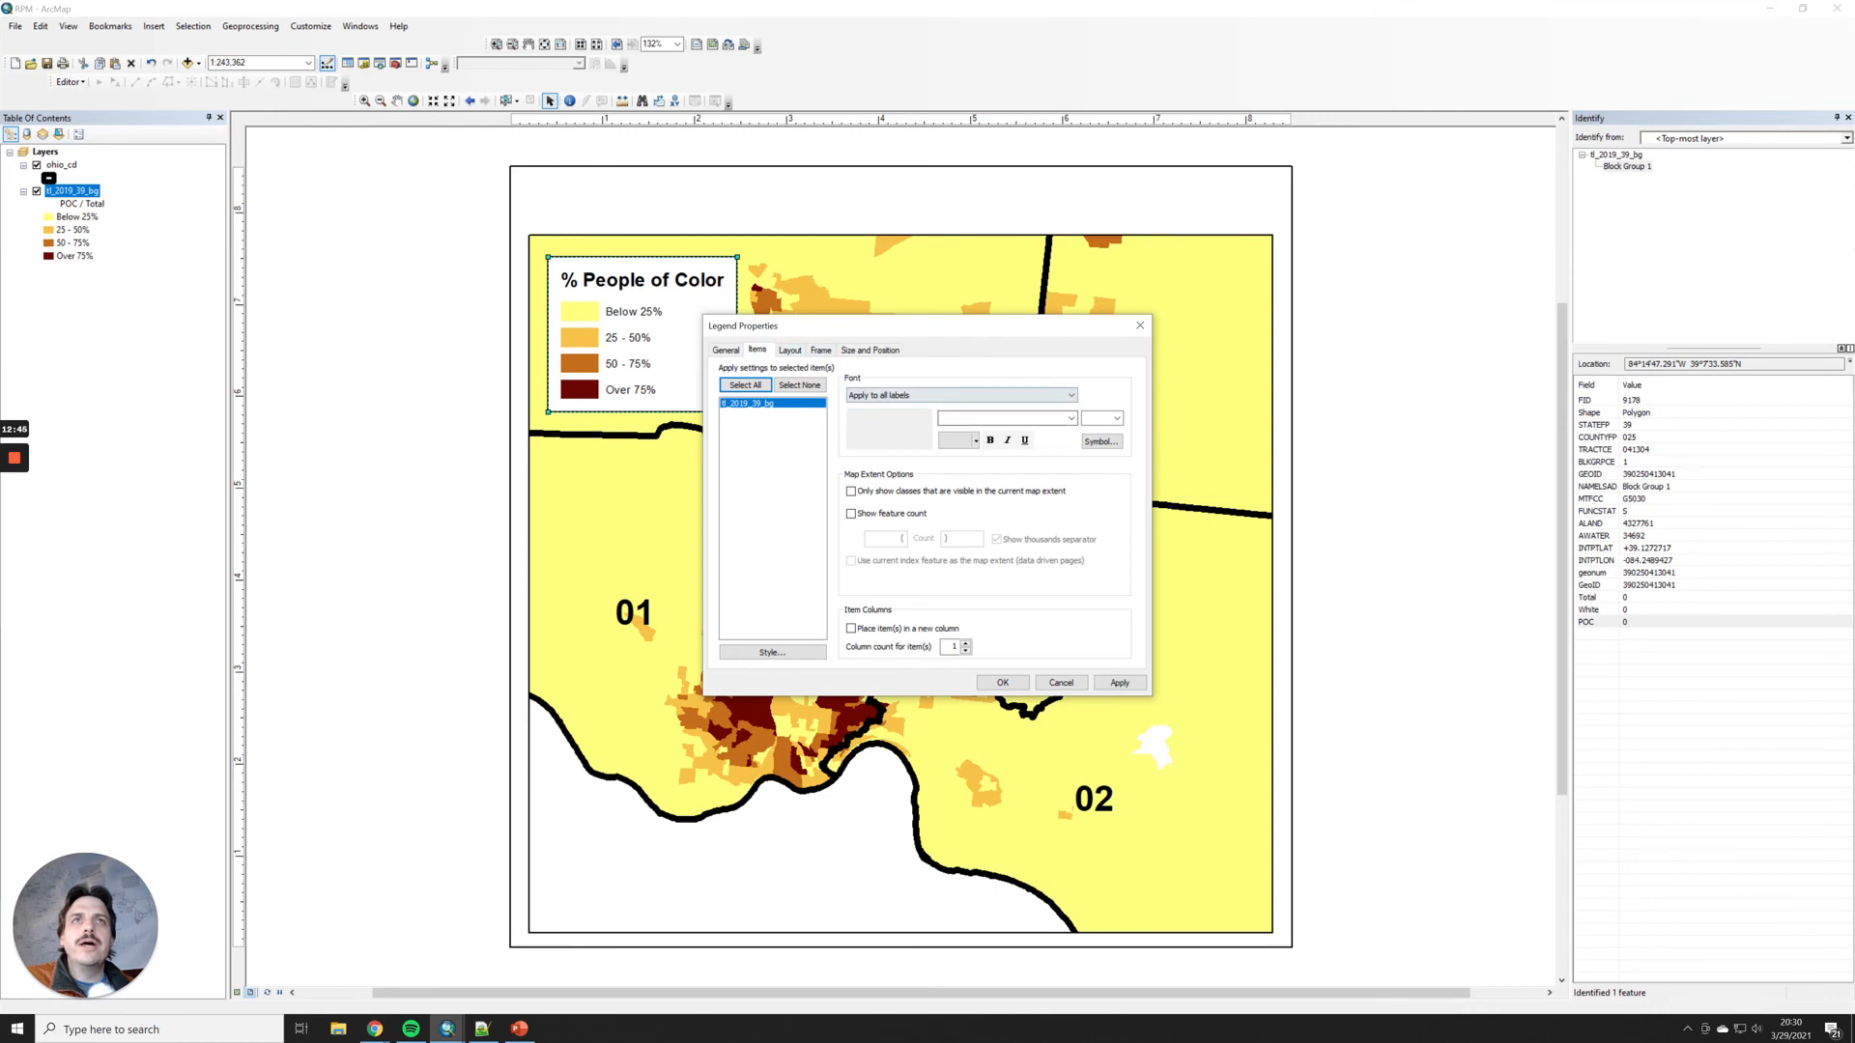
{"action": "left_click", "coordinate": [743, 404]}
{"action": "left_click", "coordinate": [743, 403]}
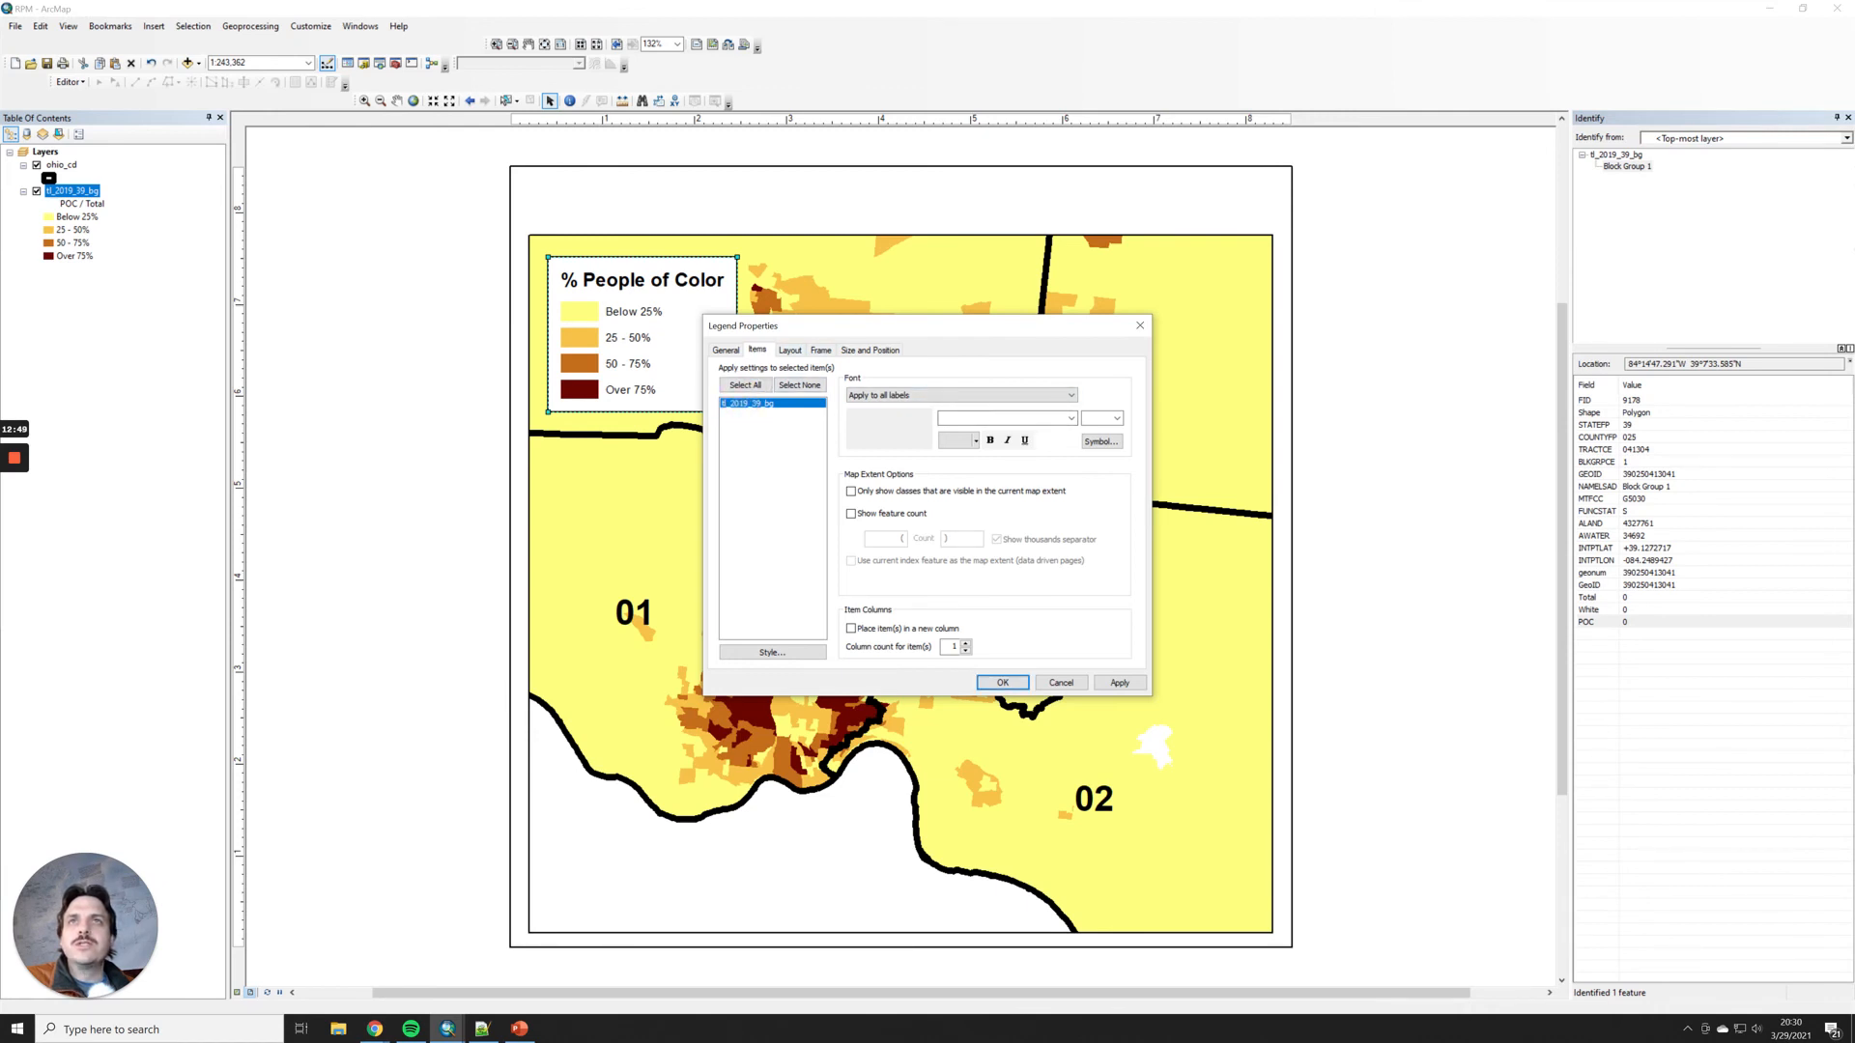
{"action": "left_click", "coordinate": [749, 406]}
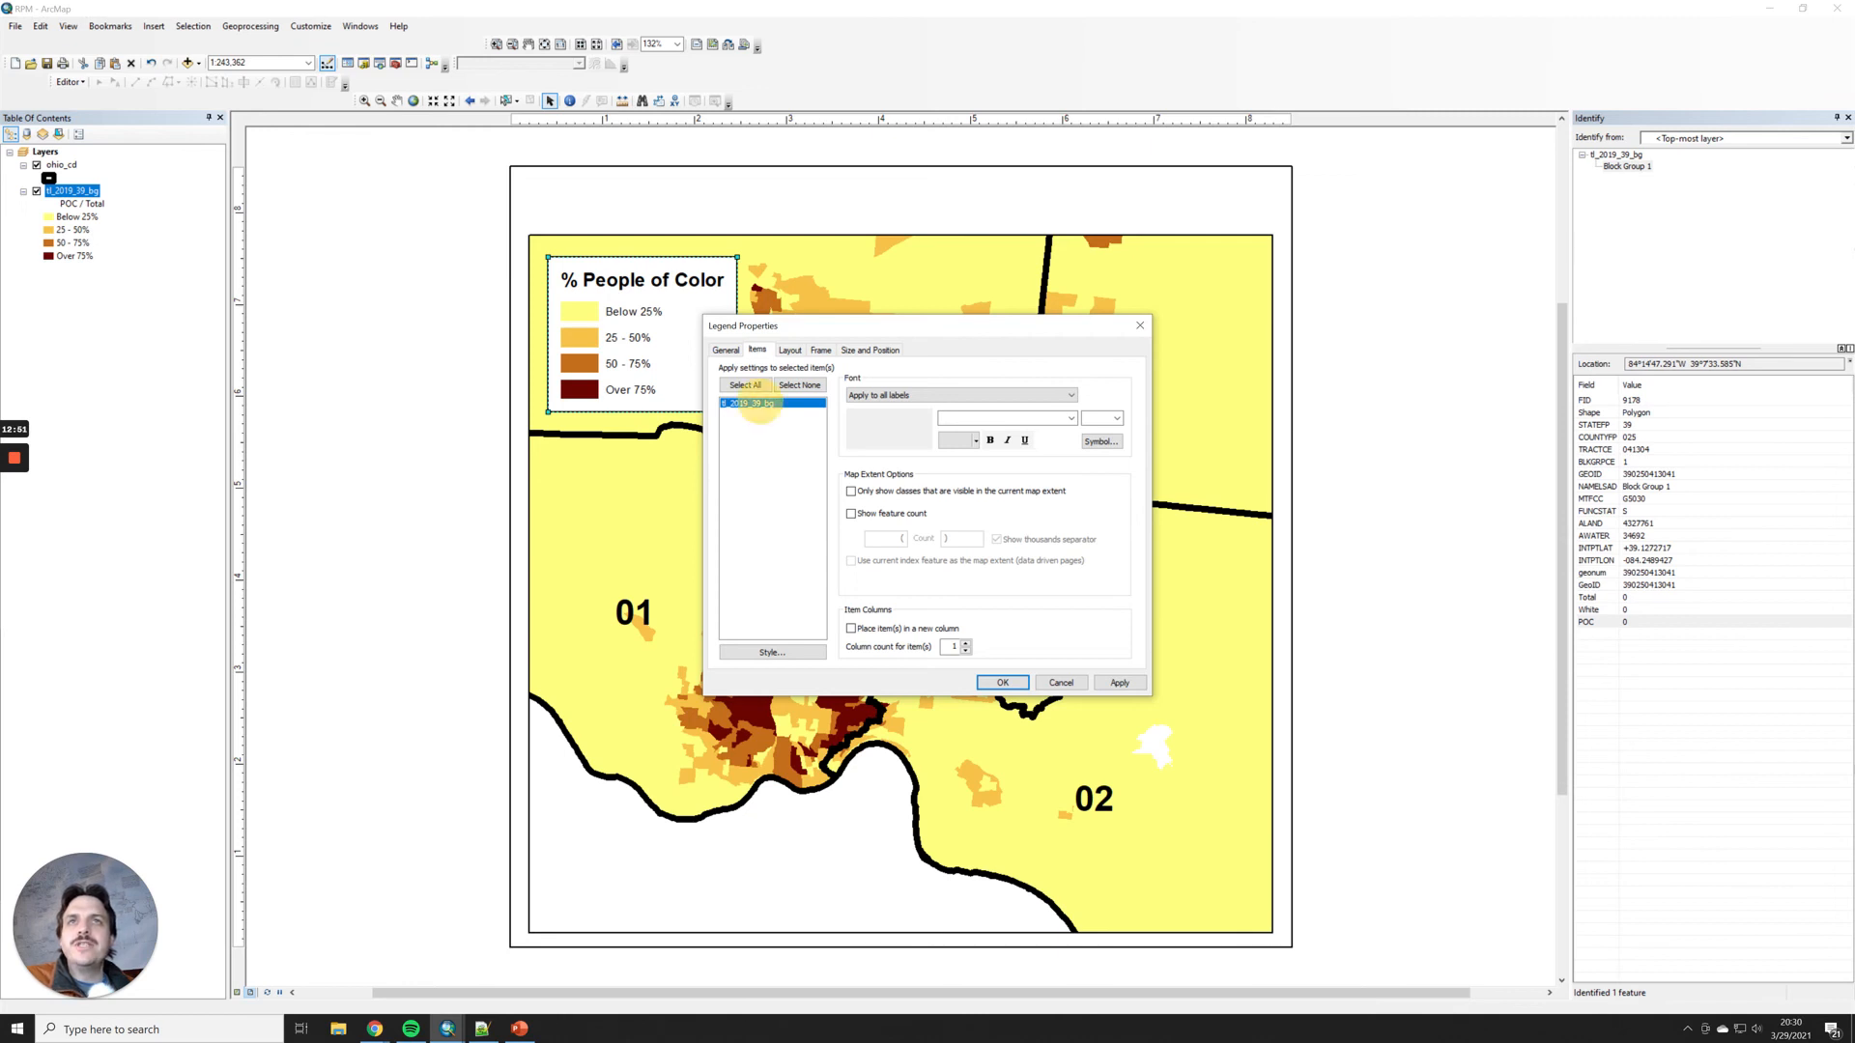
{"action": "left_click", "coordinate": [748, 406]}
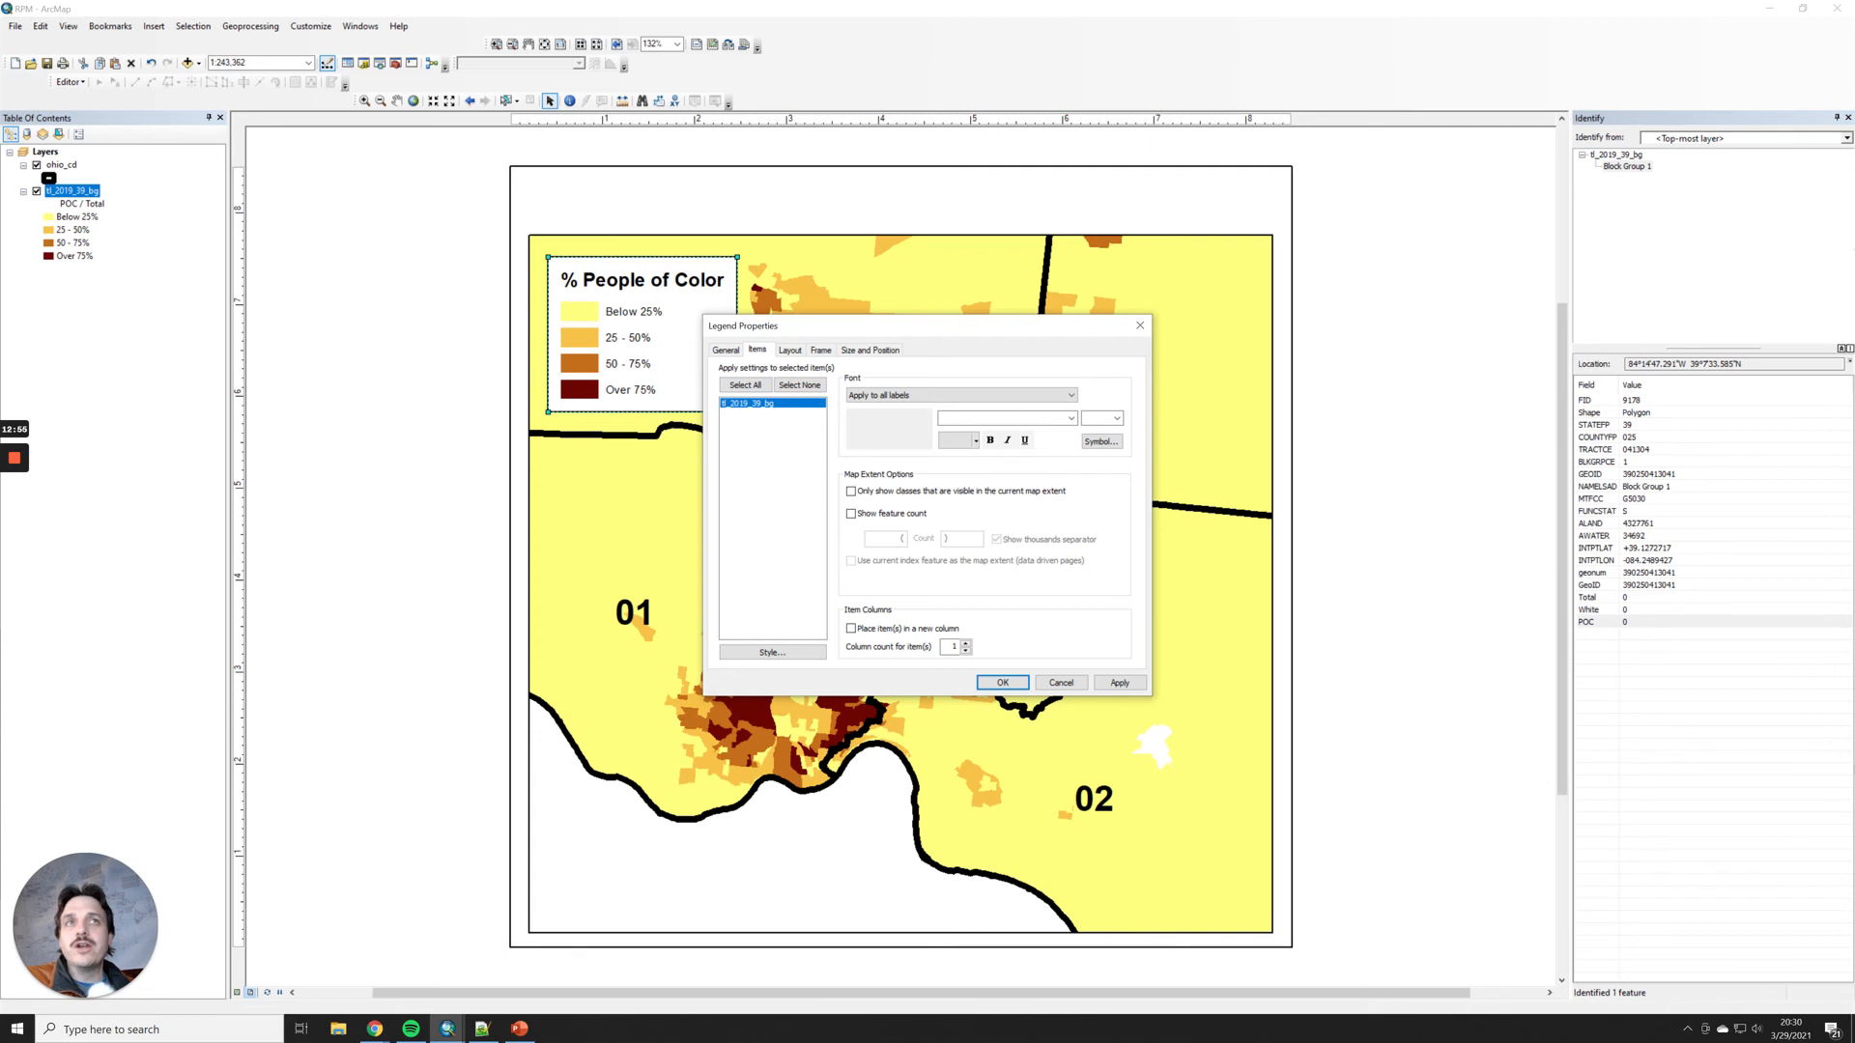
{"action": "left_click", "coordinate": [1117, 418]}
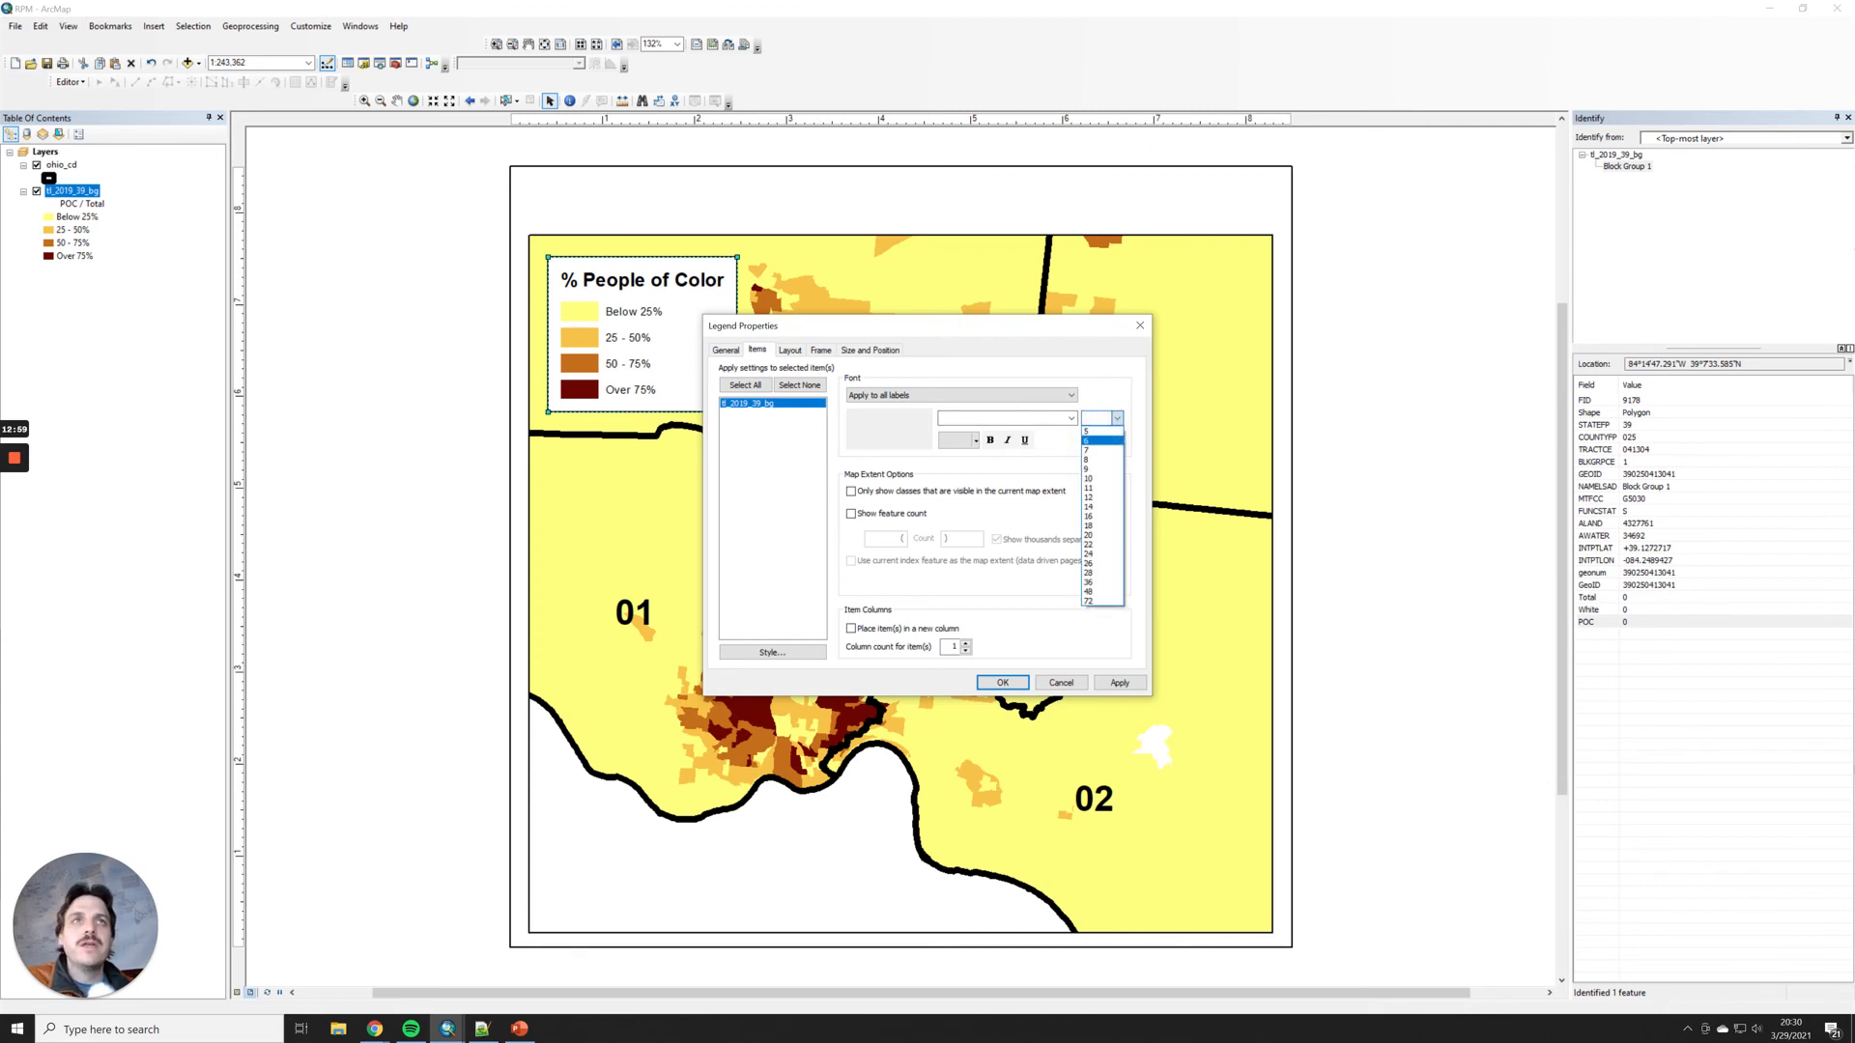
{"action": "left_click", "coordinate": [1102, 515]}
{"action": "left_click", "coordinate": [1111, 680]}
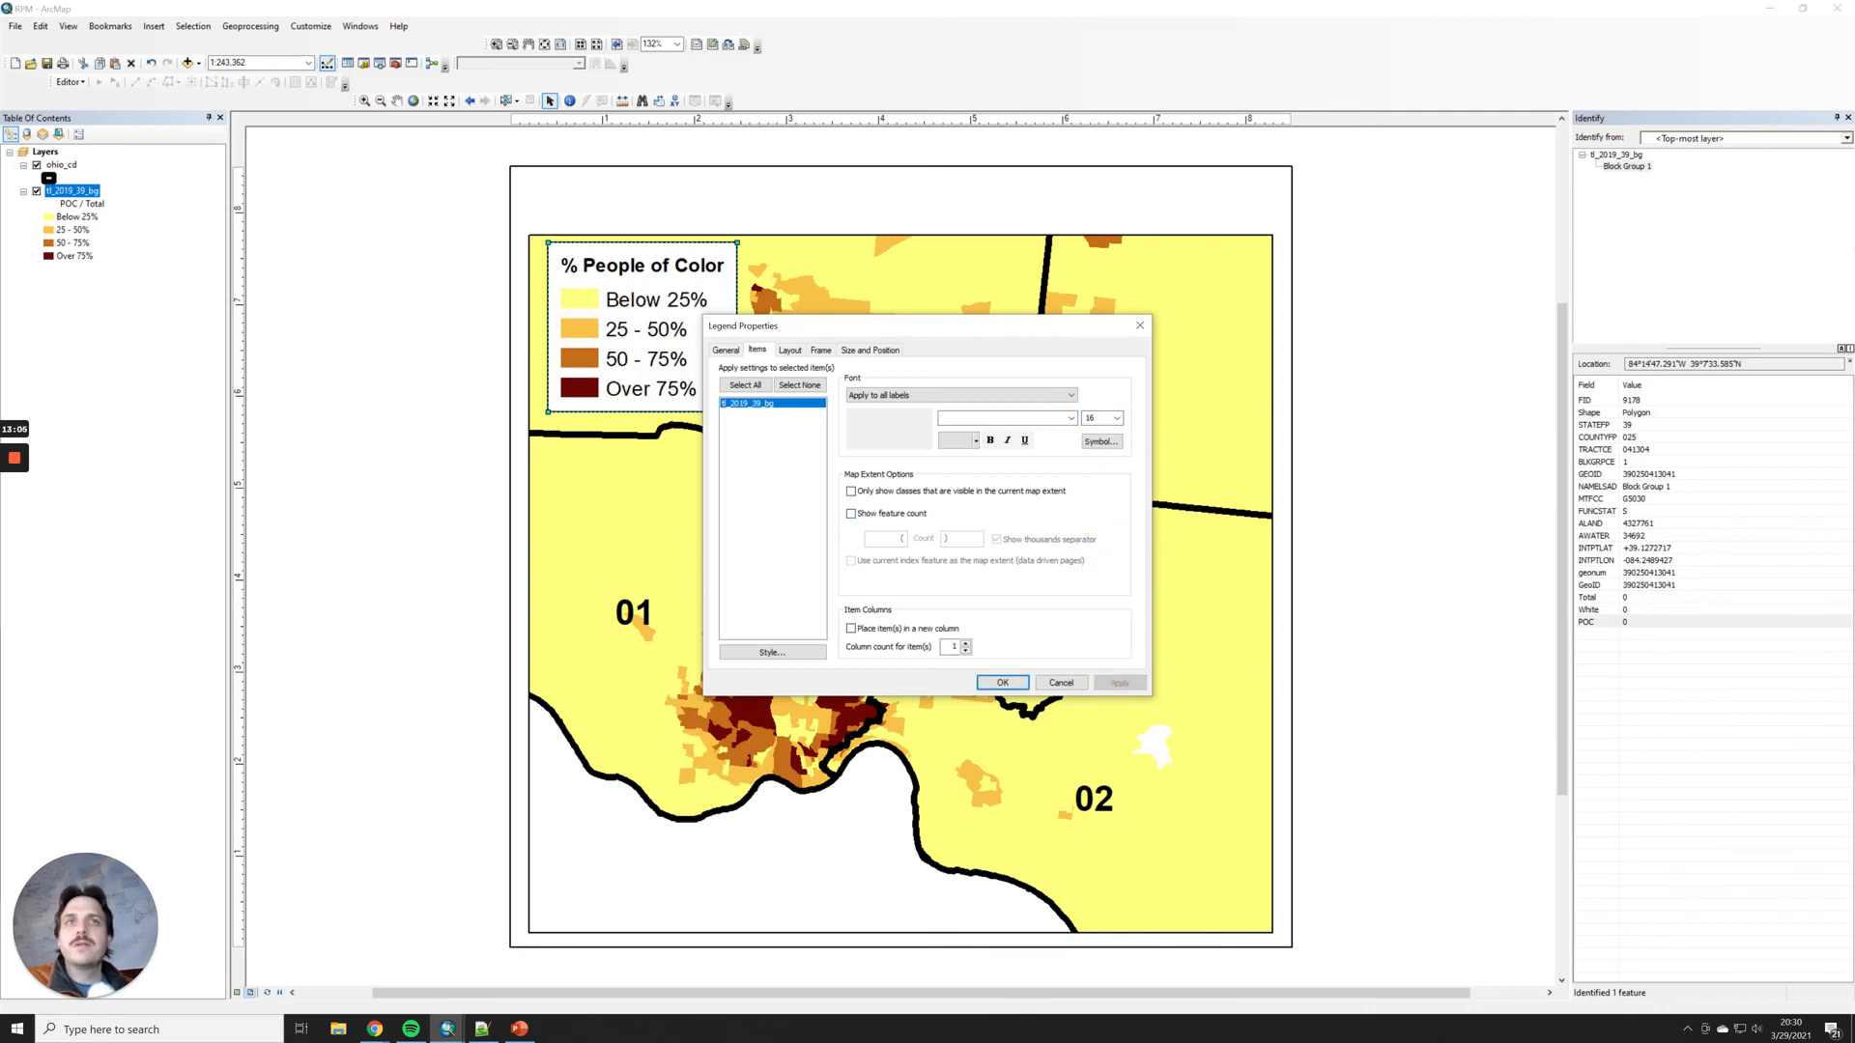
{"action": "left_click", "coordinate": [1002, 682]}
{"action": "left_click", "coordinate": [625, 347]}
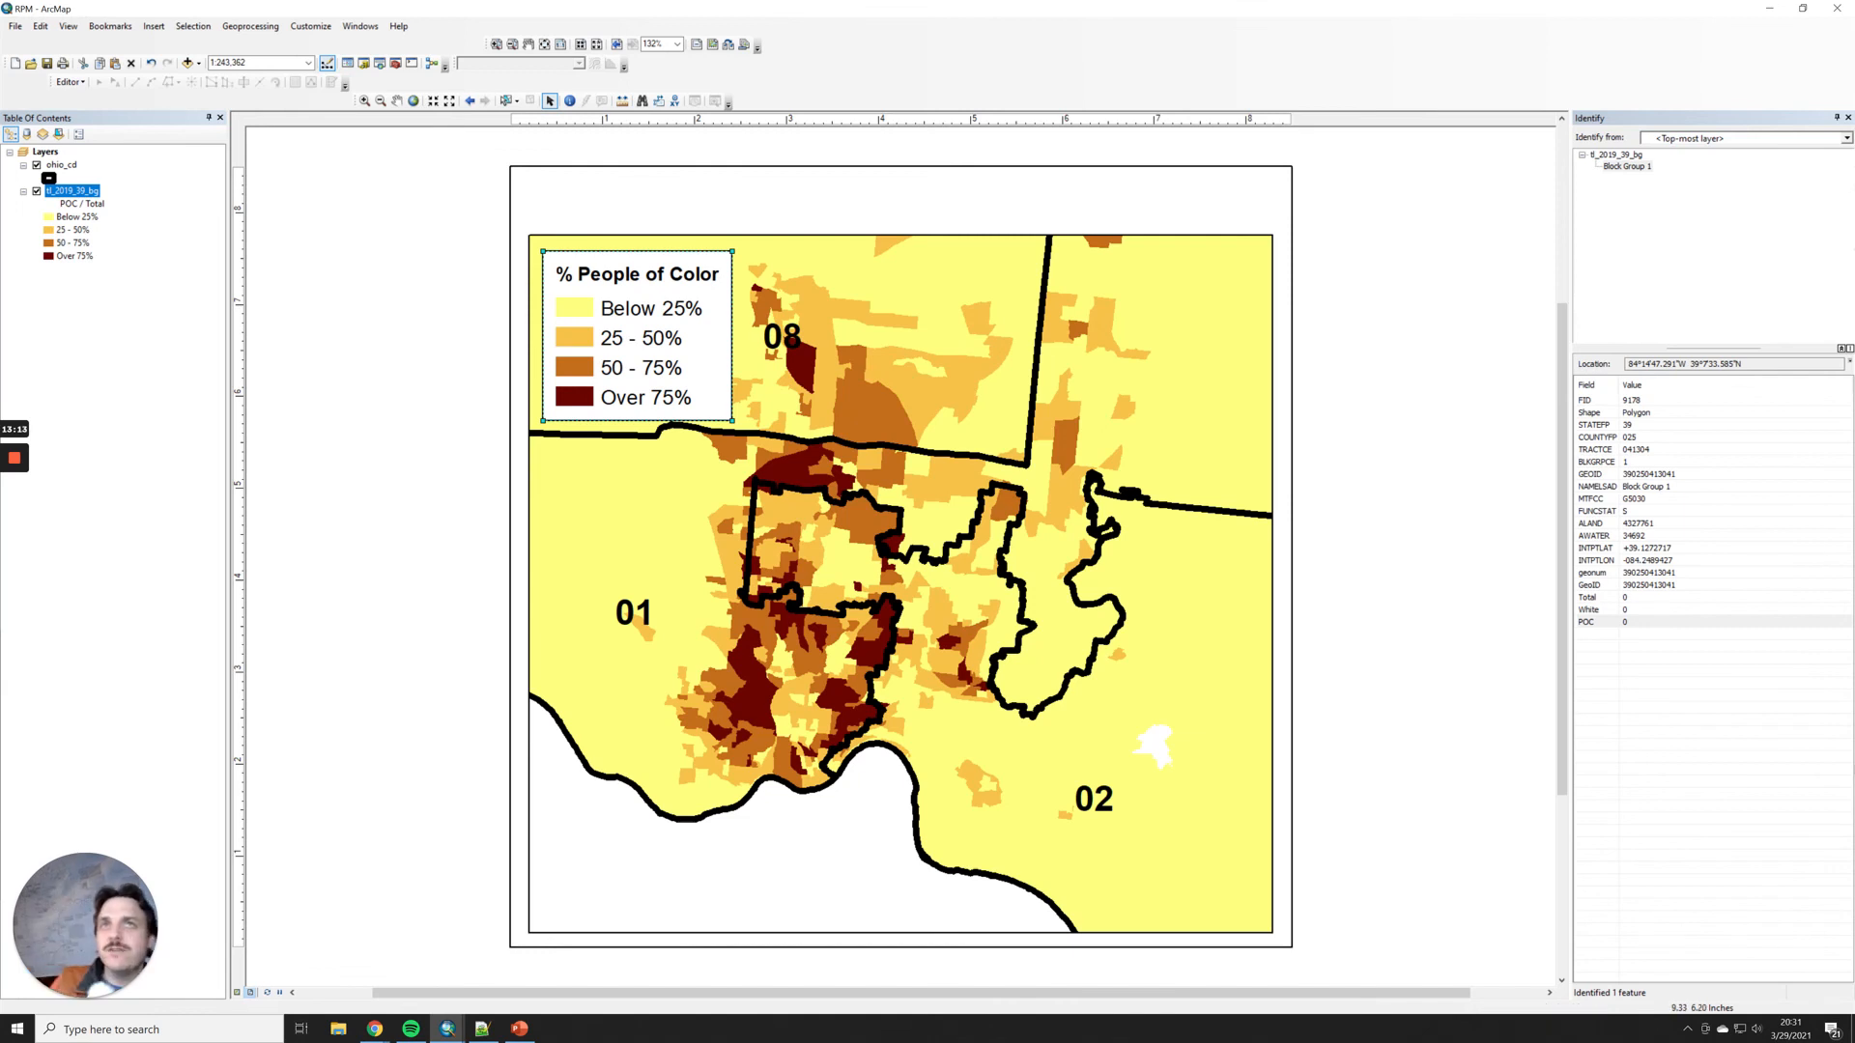
{"action": "left_click", "coordinate": [1368, 376]}
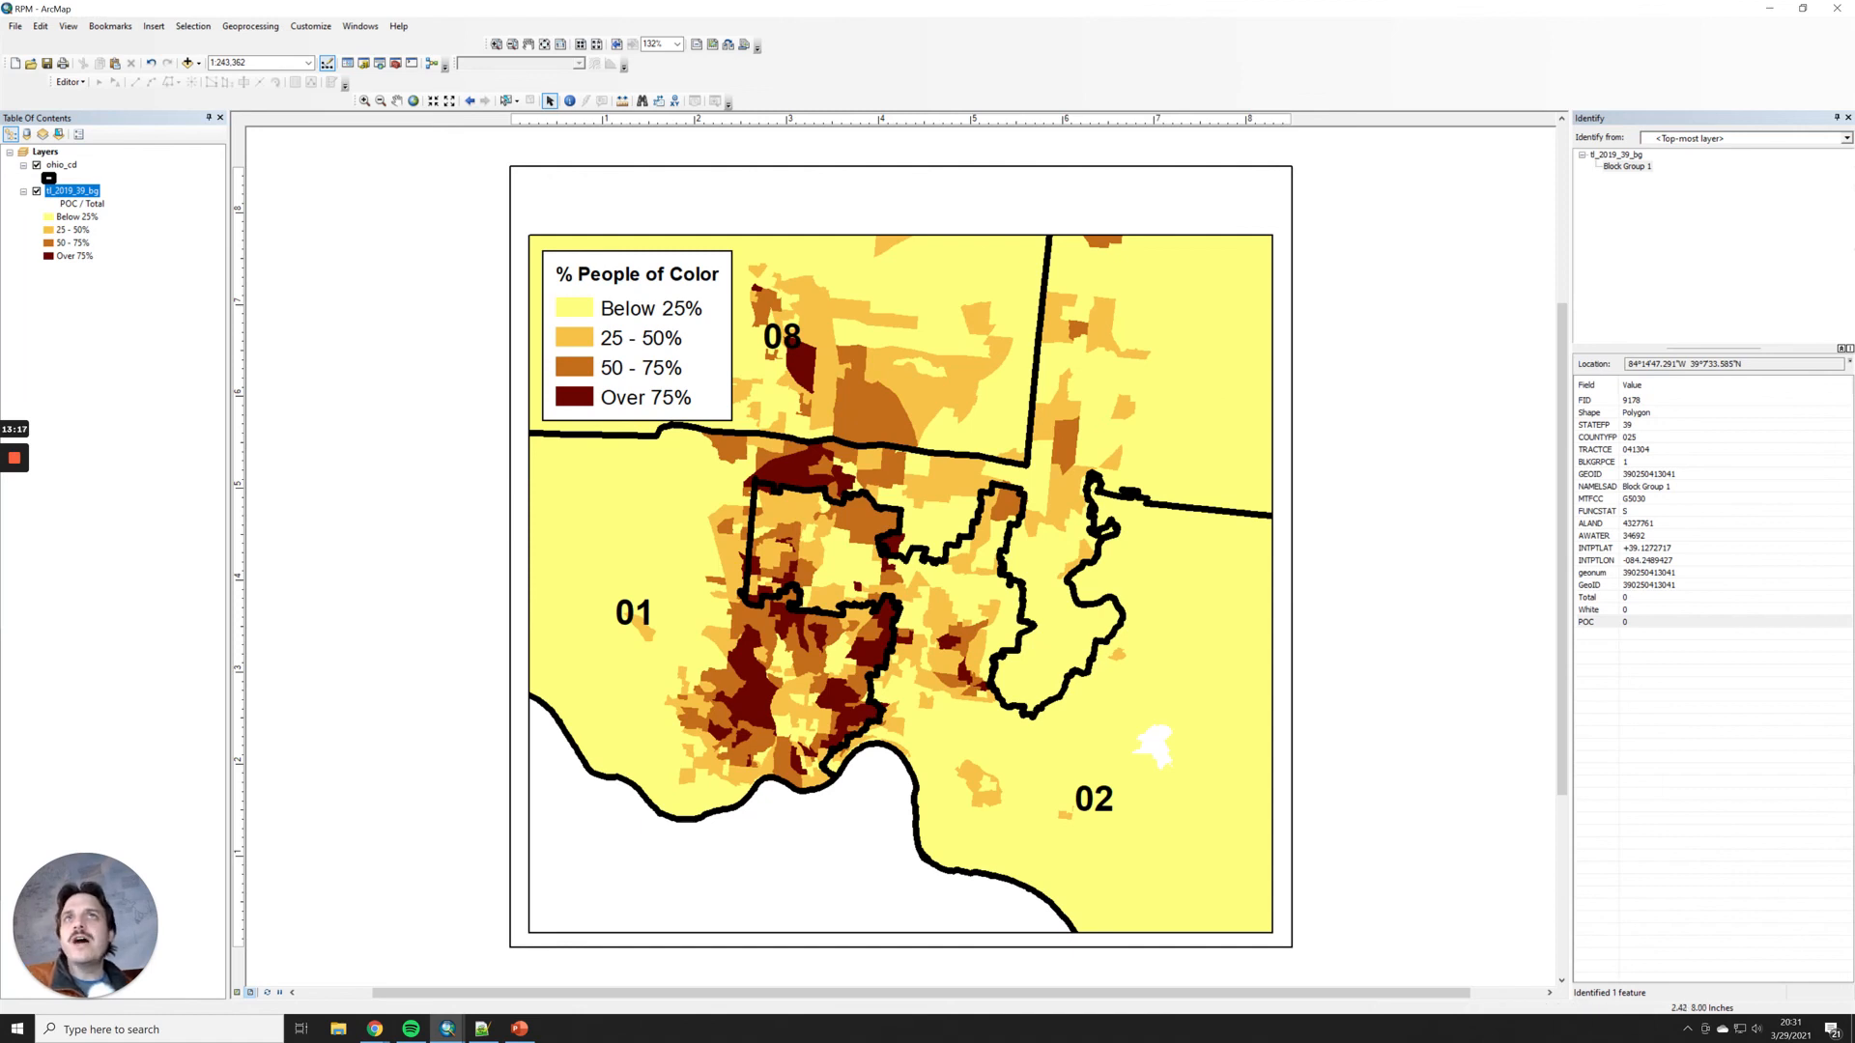
{"action": "left_click", "coordinate": [154, 26]}
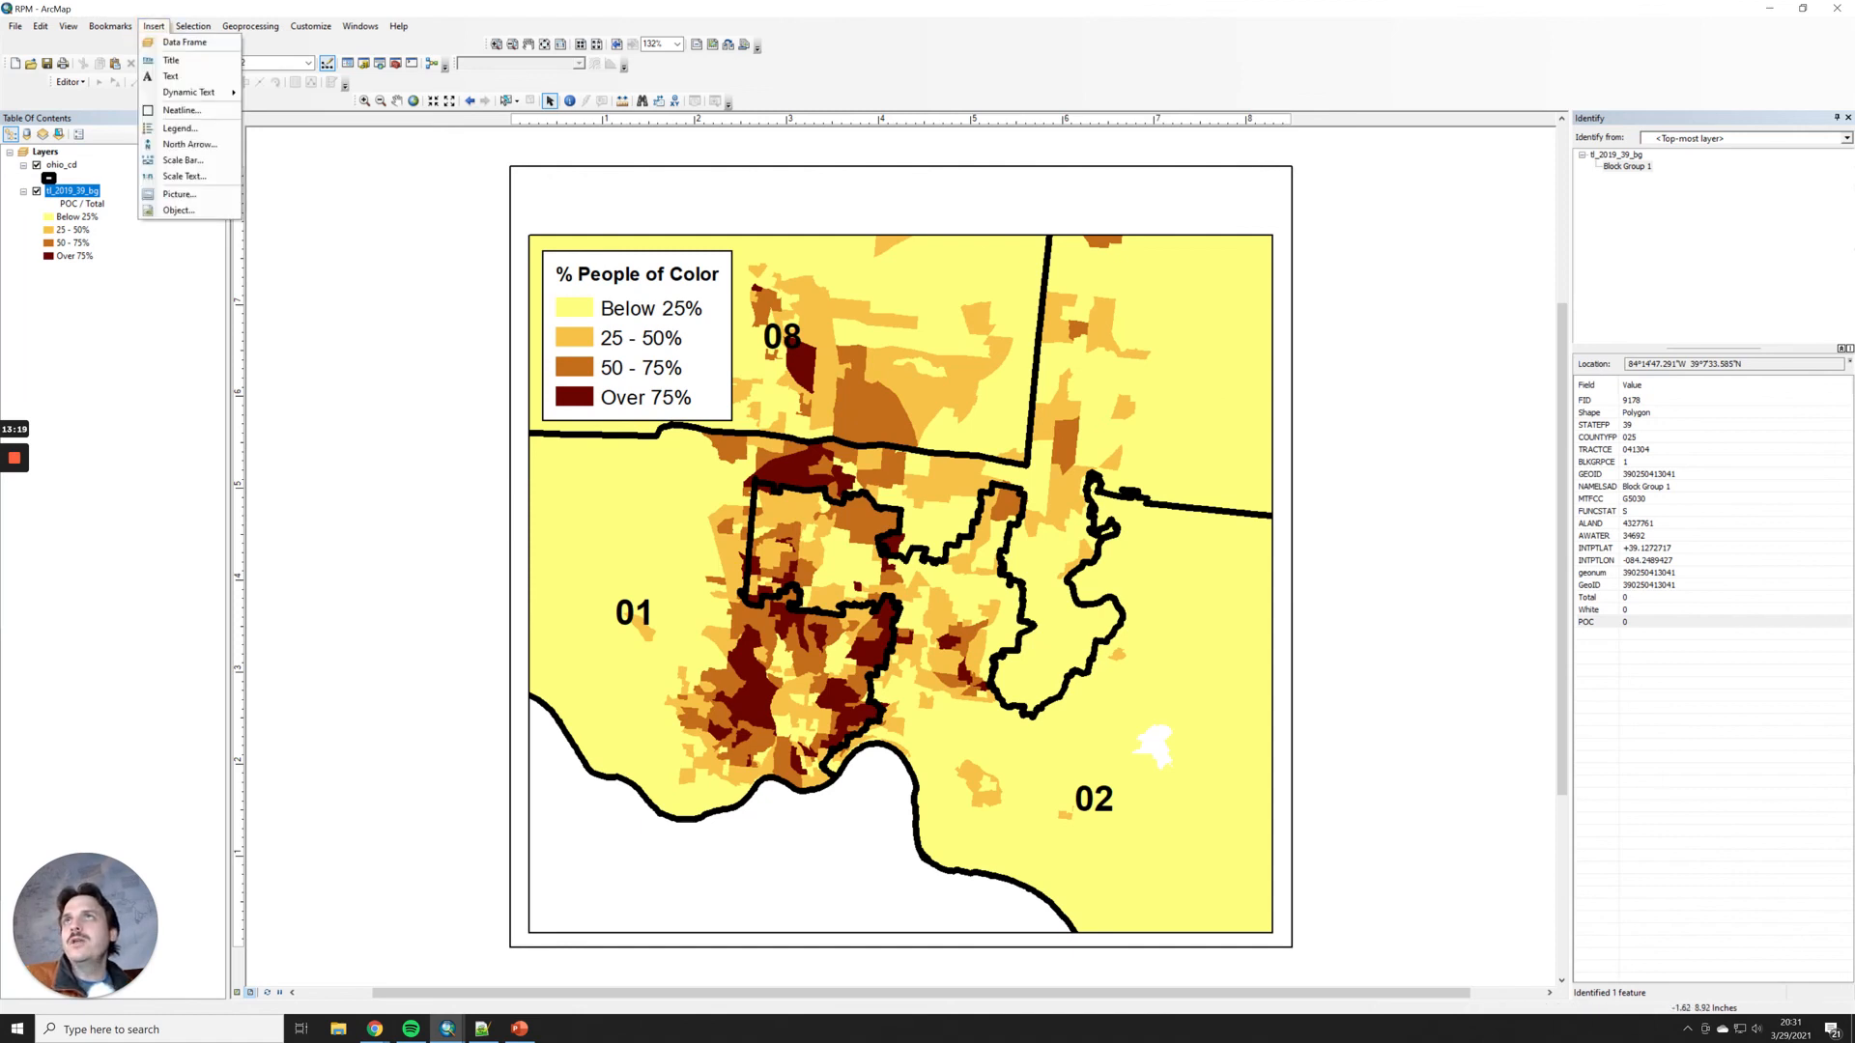
{"action": "left_click", "coordinate": [170, 75]}
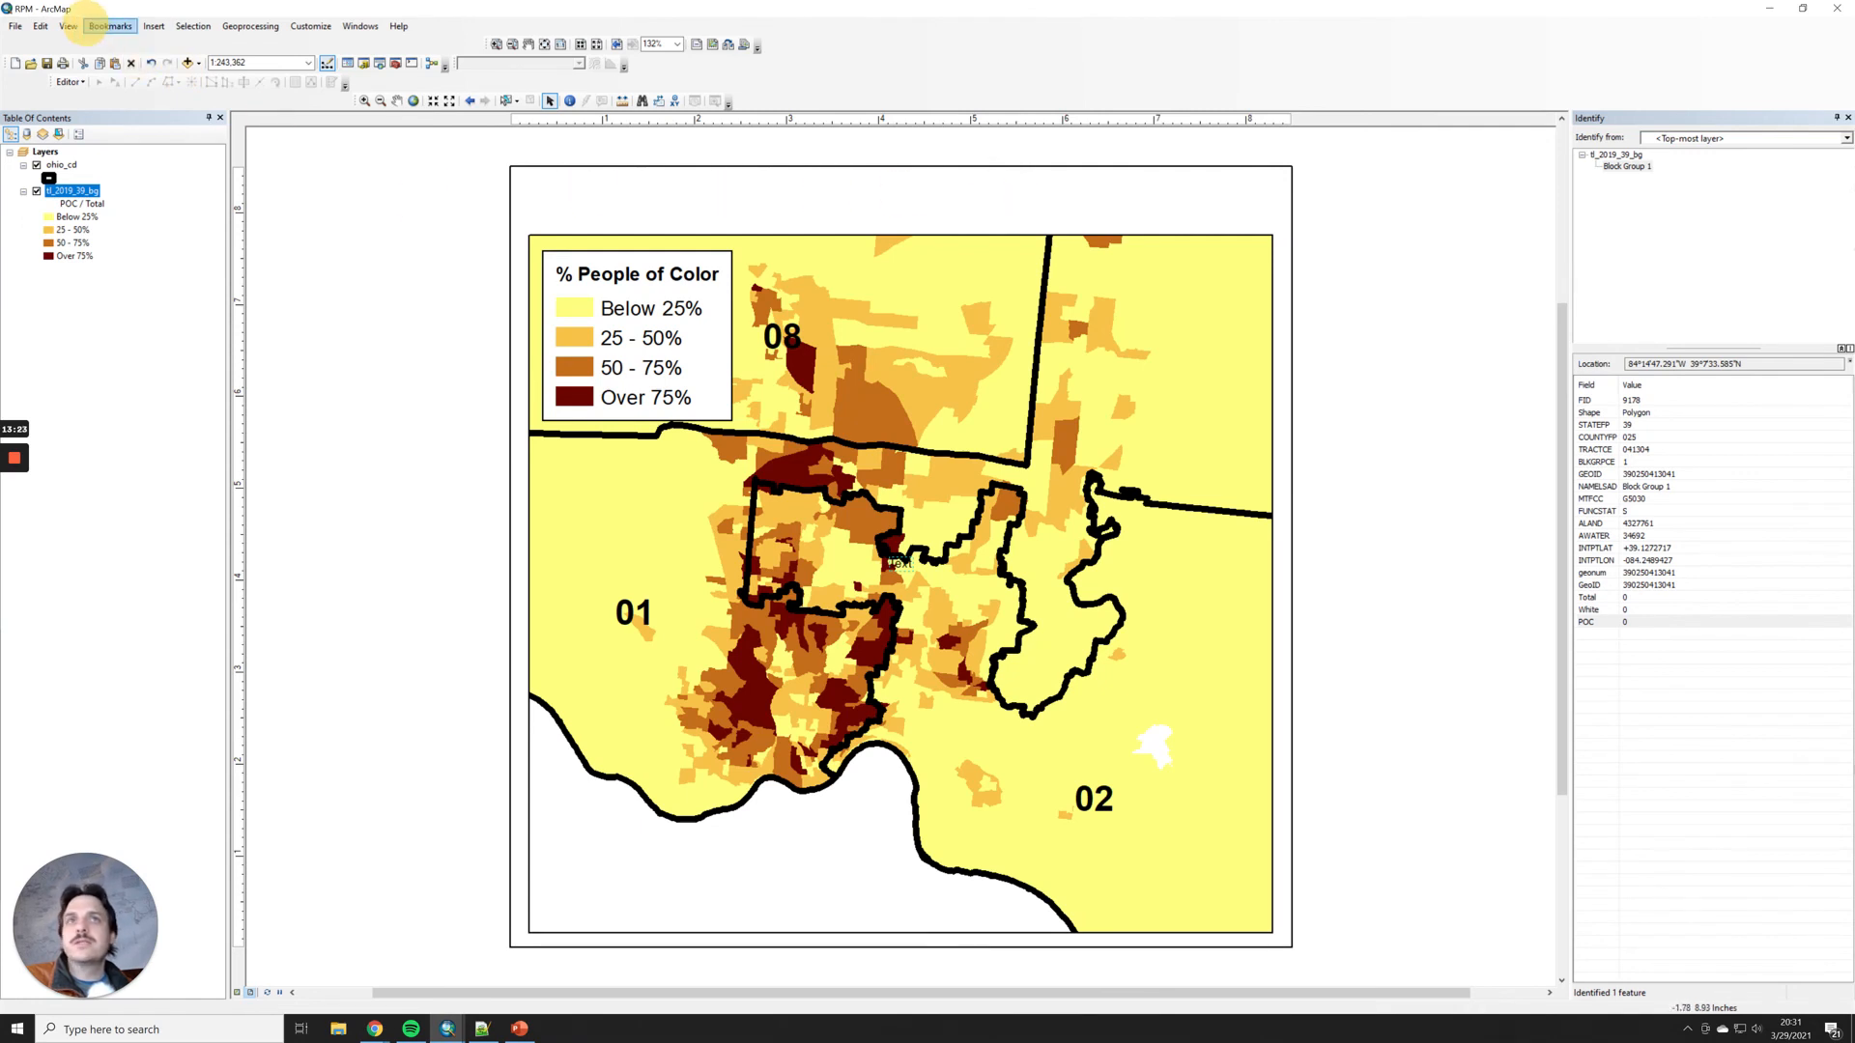
{"action": "left_click", "coordinate": [903, 564]}
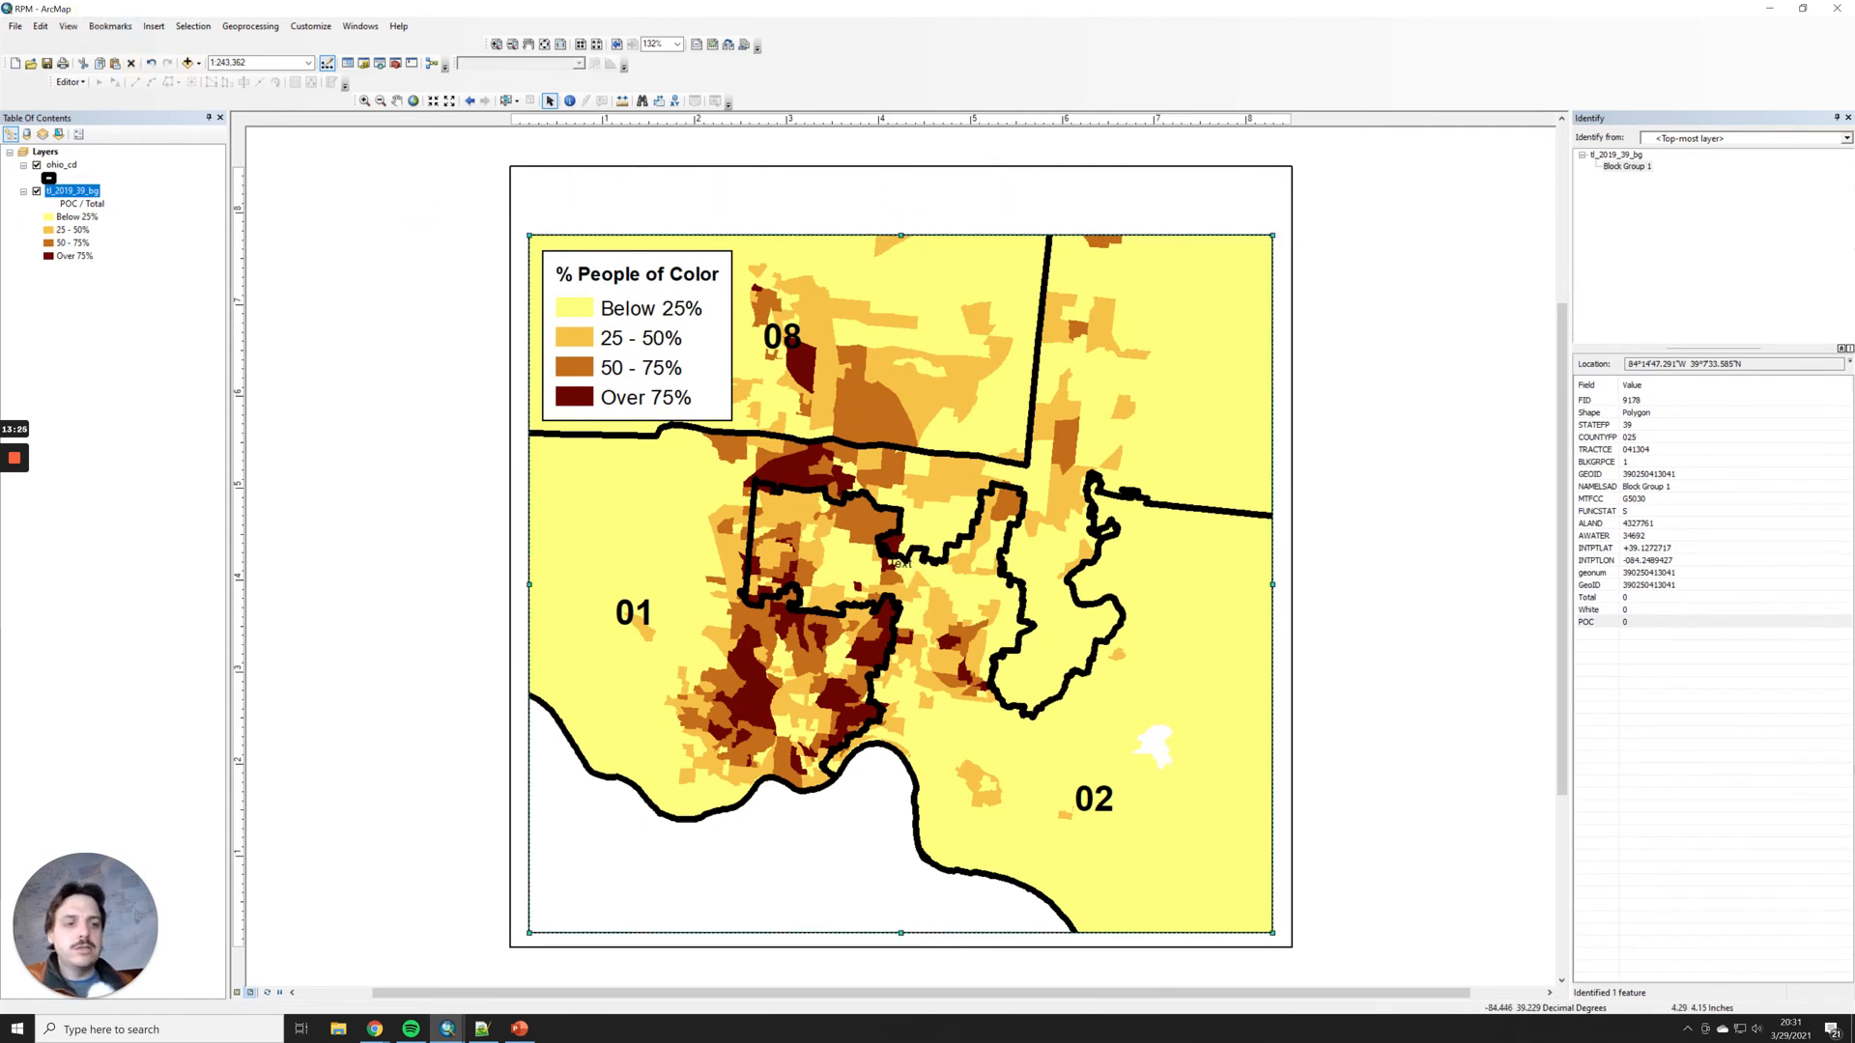
{"action": "key", "text": "Delete"}
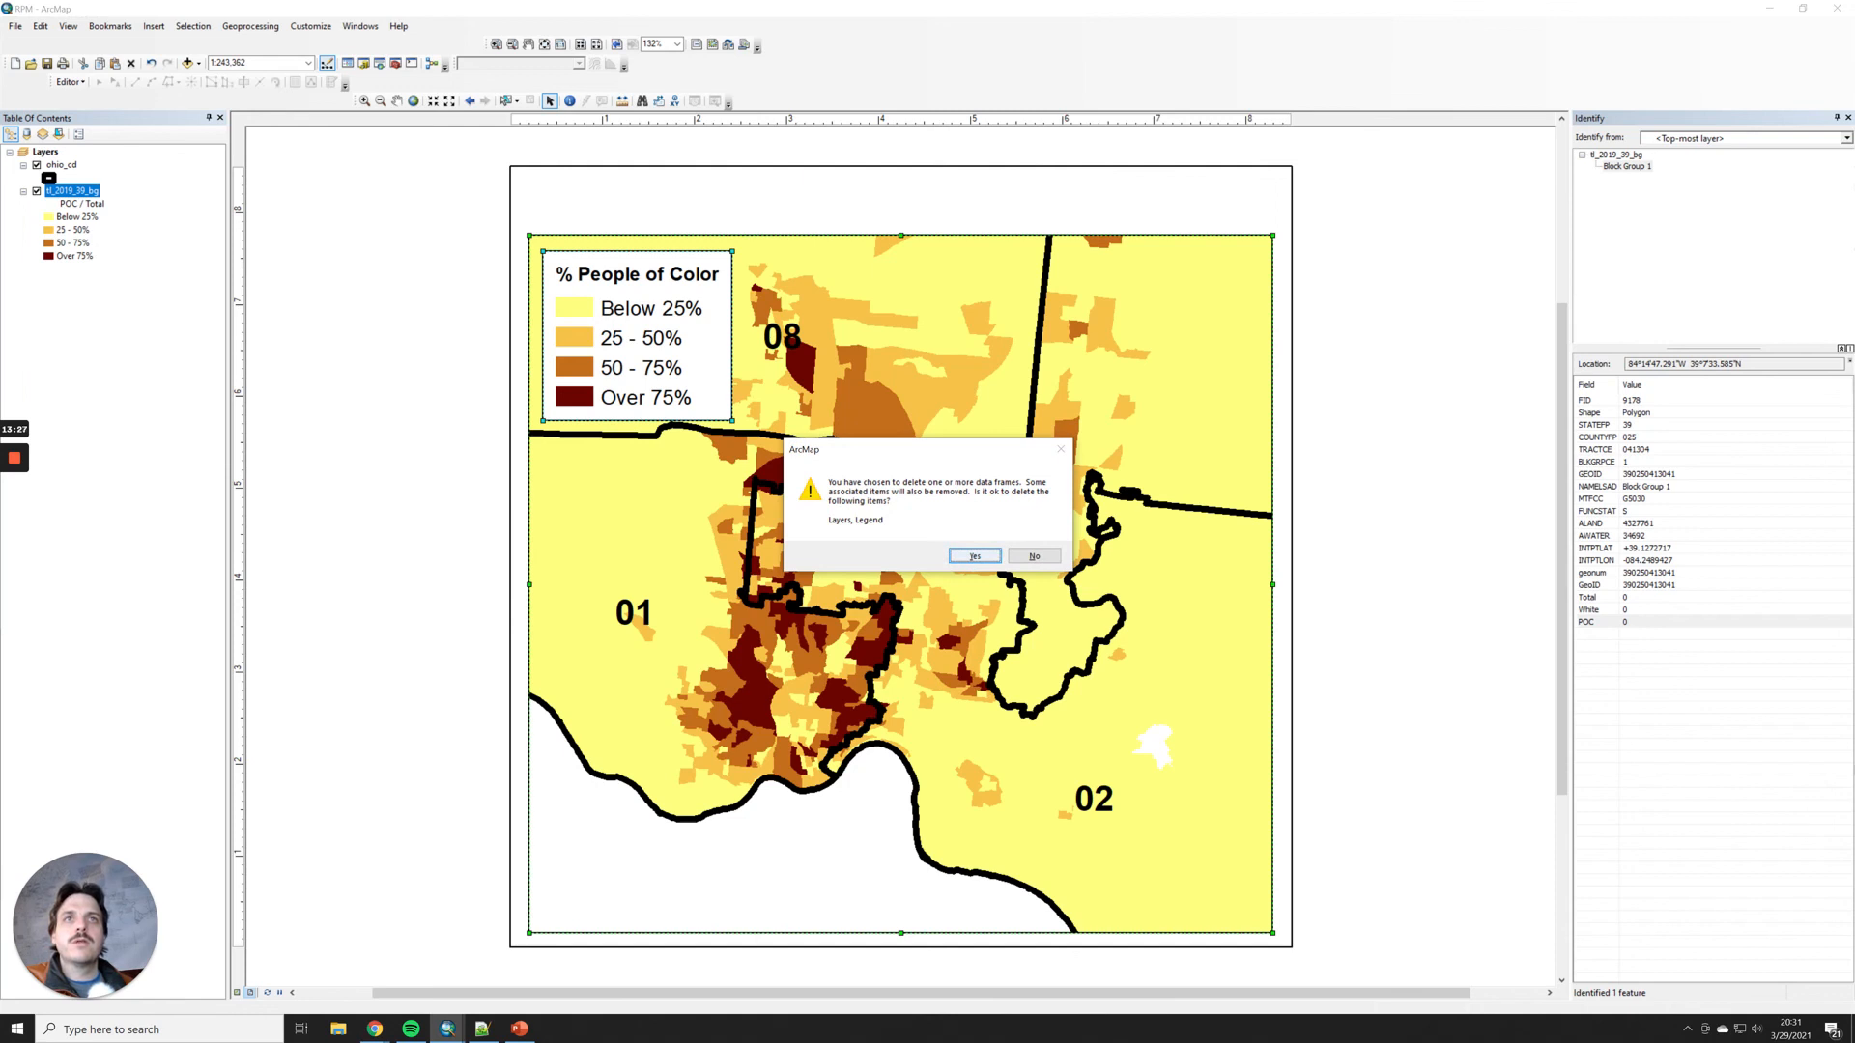
{"action": "left_click", "coordinate": [1033, 556]}
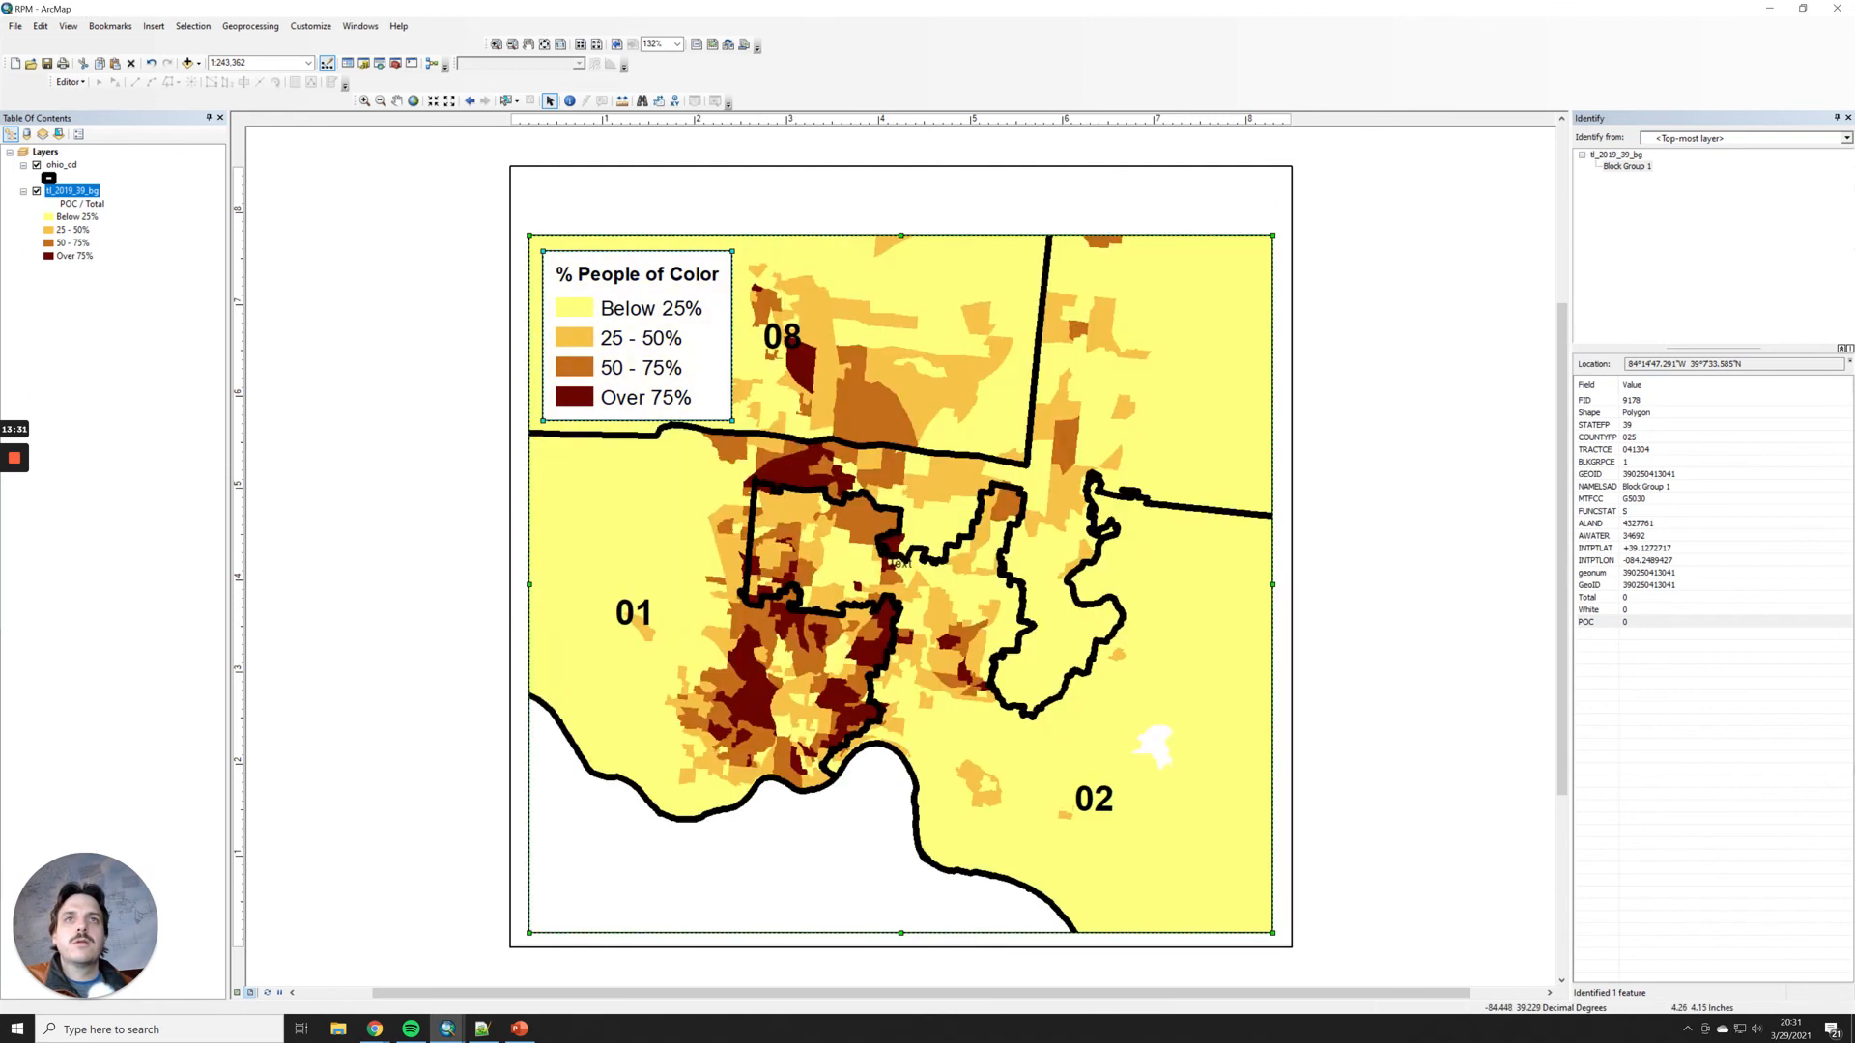
{"action": "double_click", "coordinate": [898, 563]}
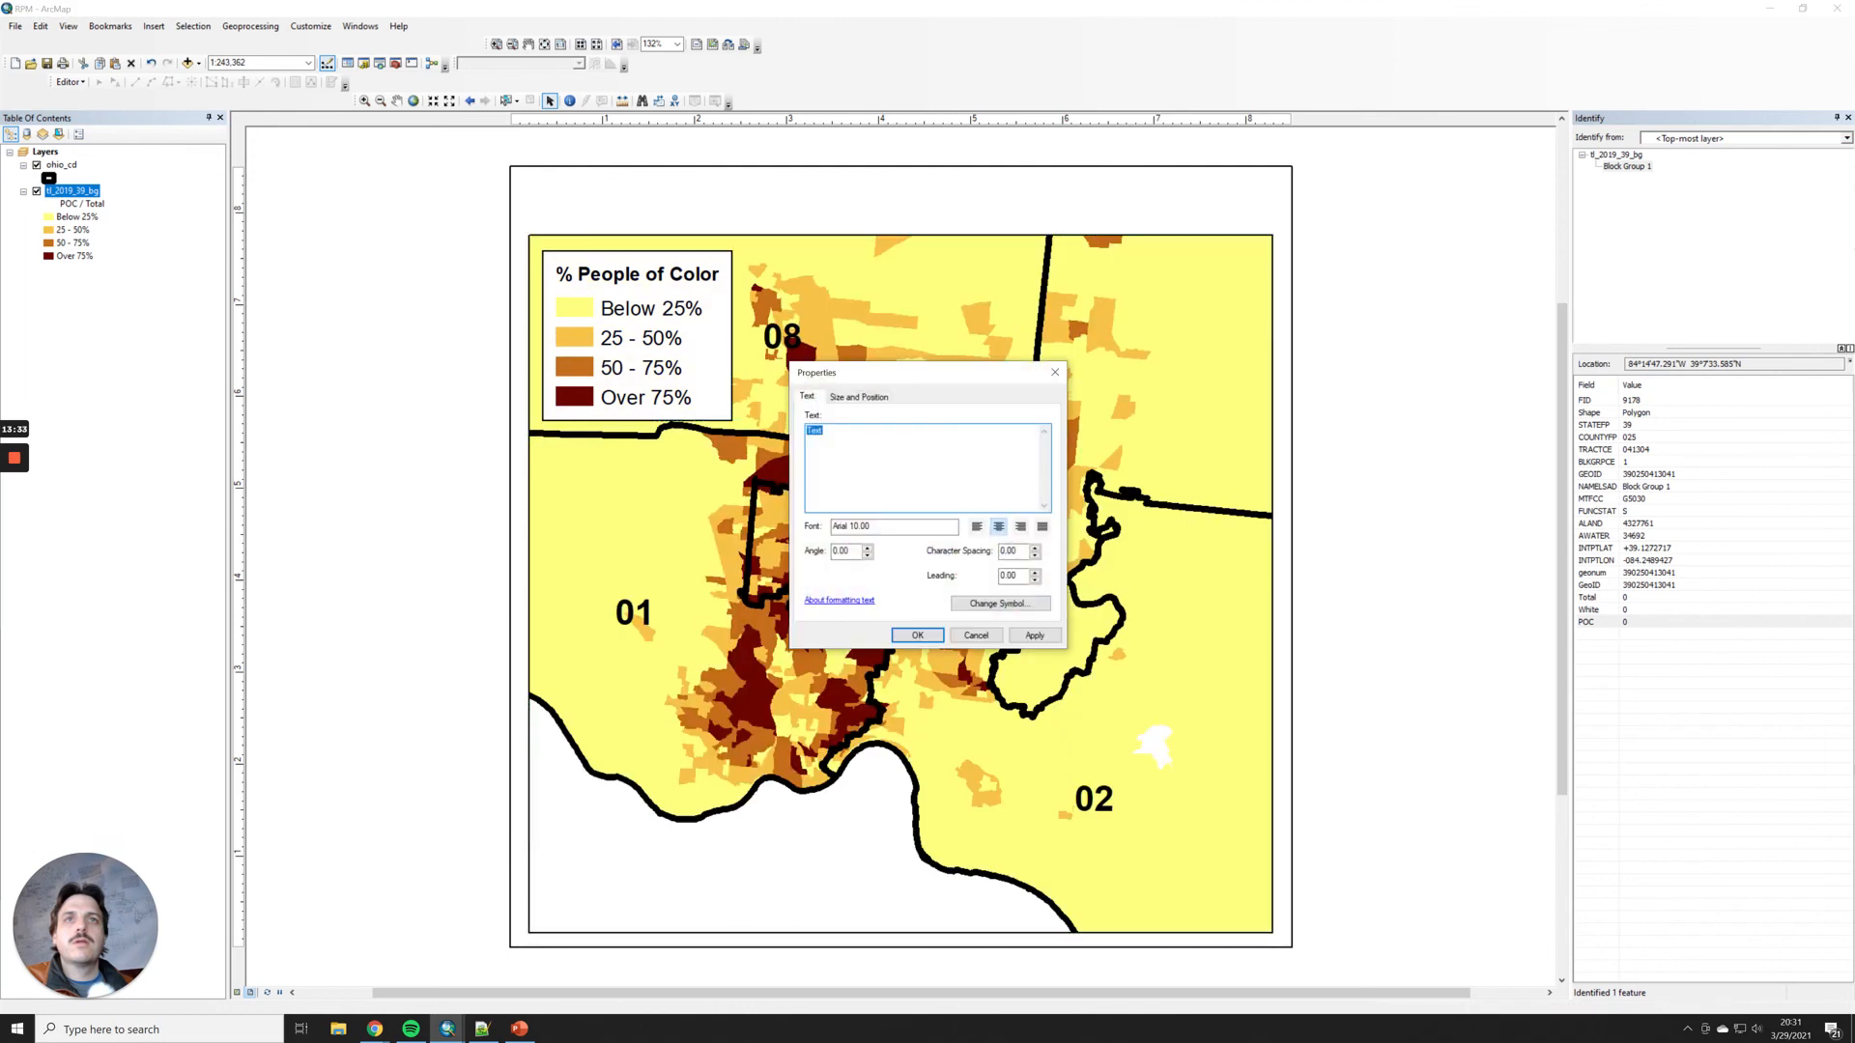
{"action": "left_click", "coordinate": [975, 634]}
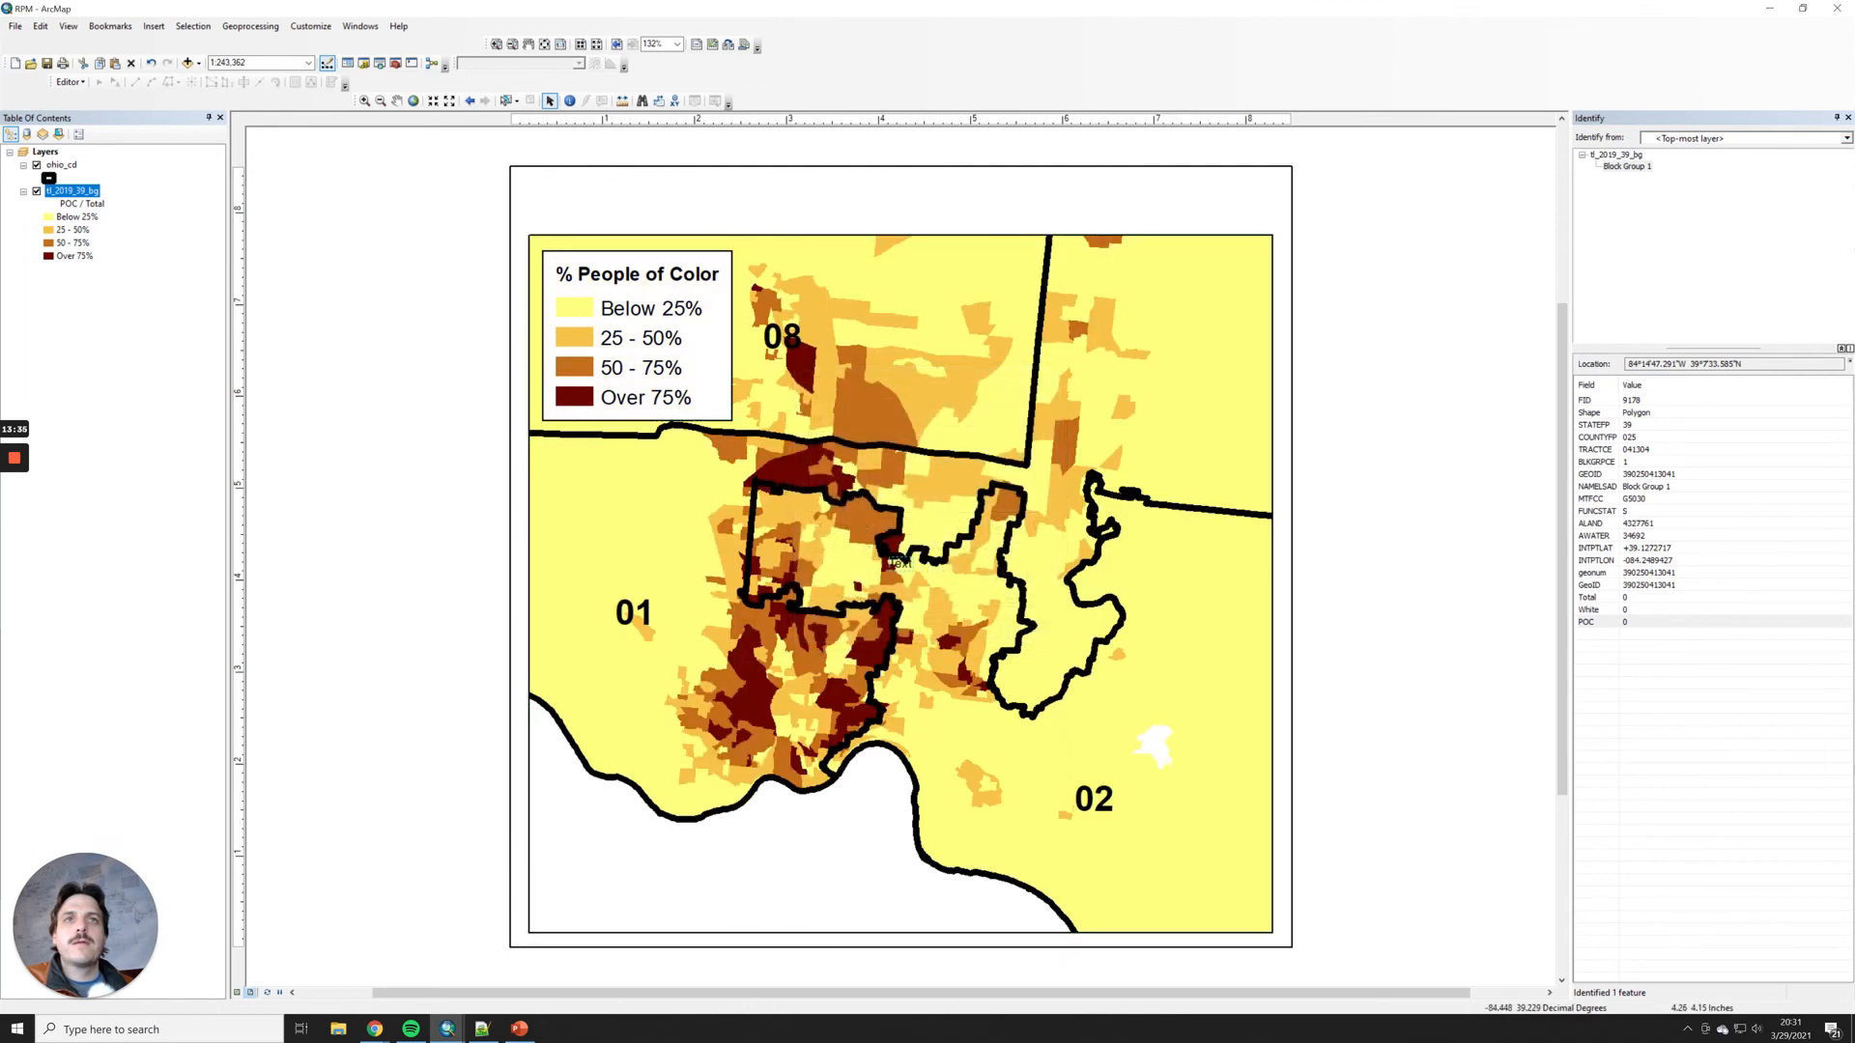
{"action": "key", "text": "Delete"}
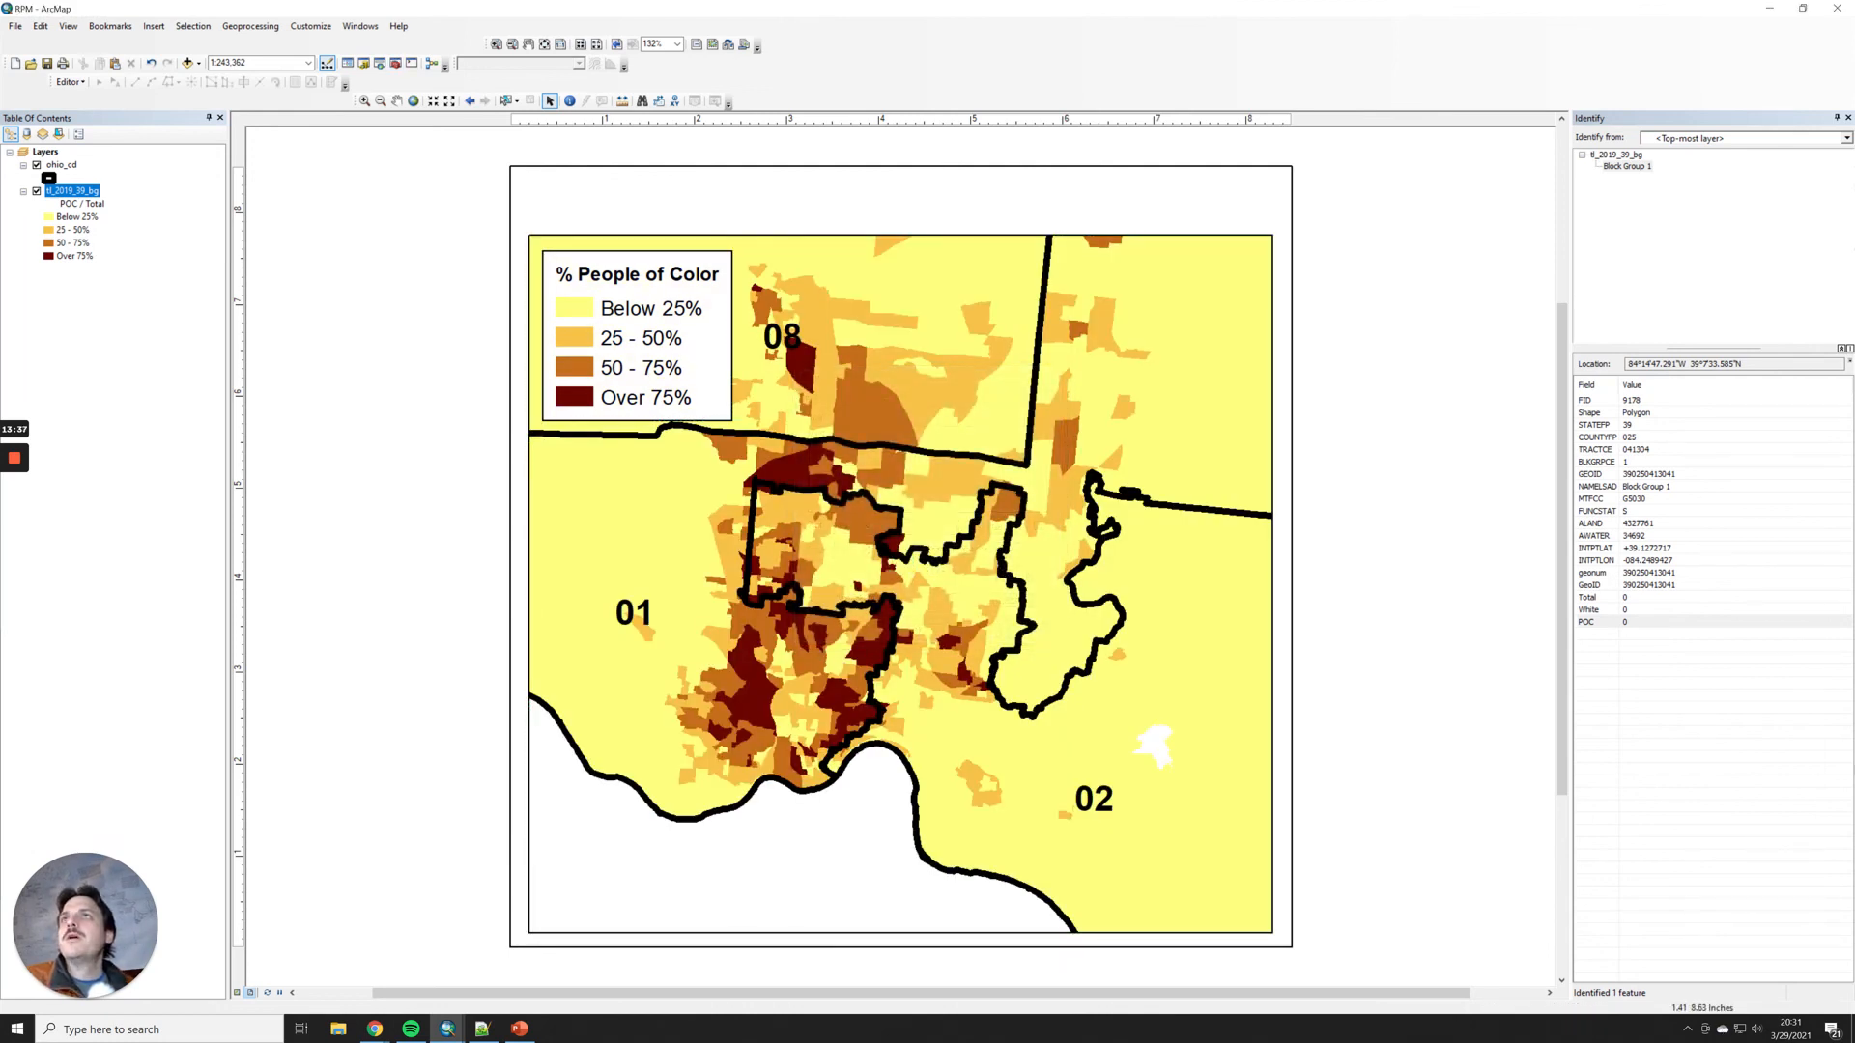
Step: Insert the map title "Congressional Districts of Ohio" and place it in the blank margin above the map frame
{"action": "left_click", "coordinate": [153, 26]}
{"action": "left_click", "coordinate": [172, 61]}
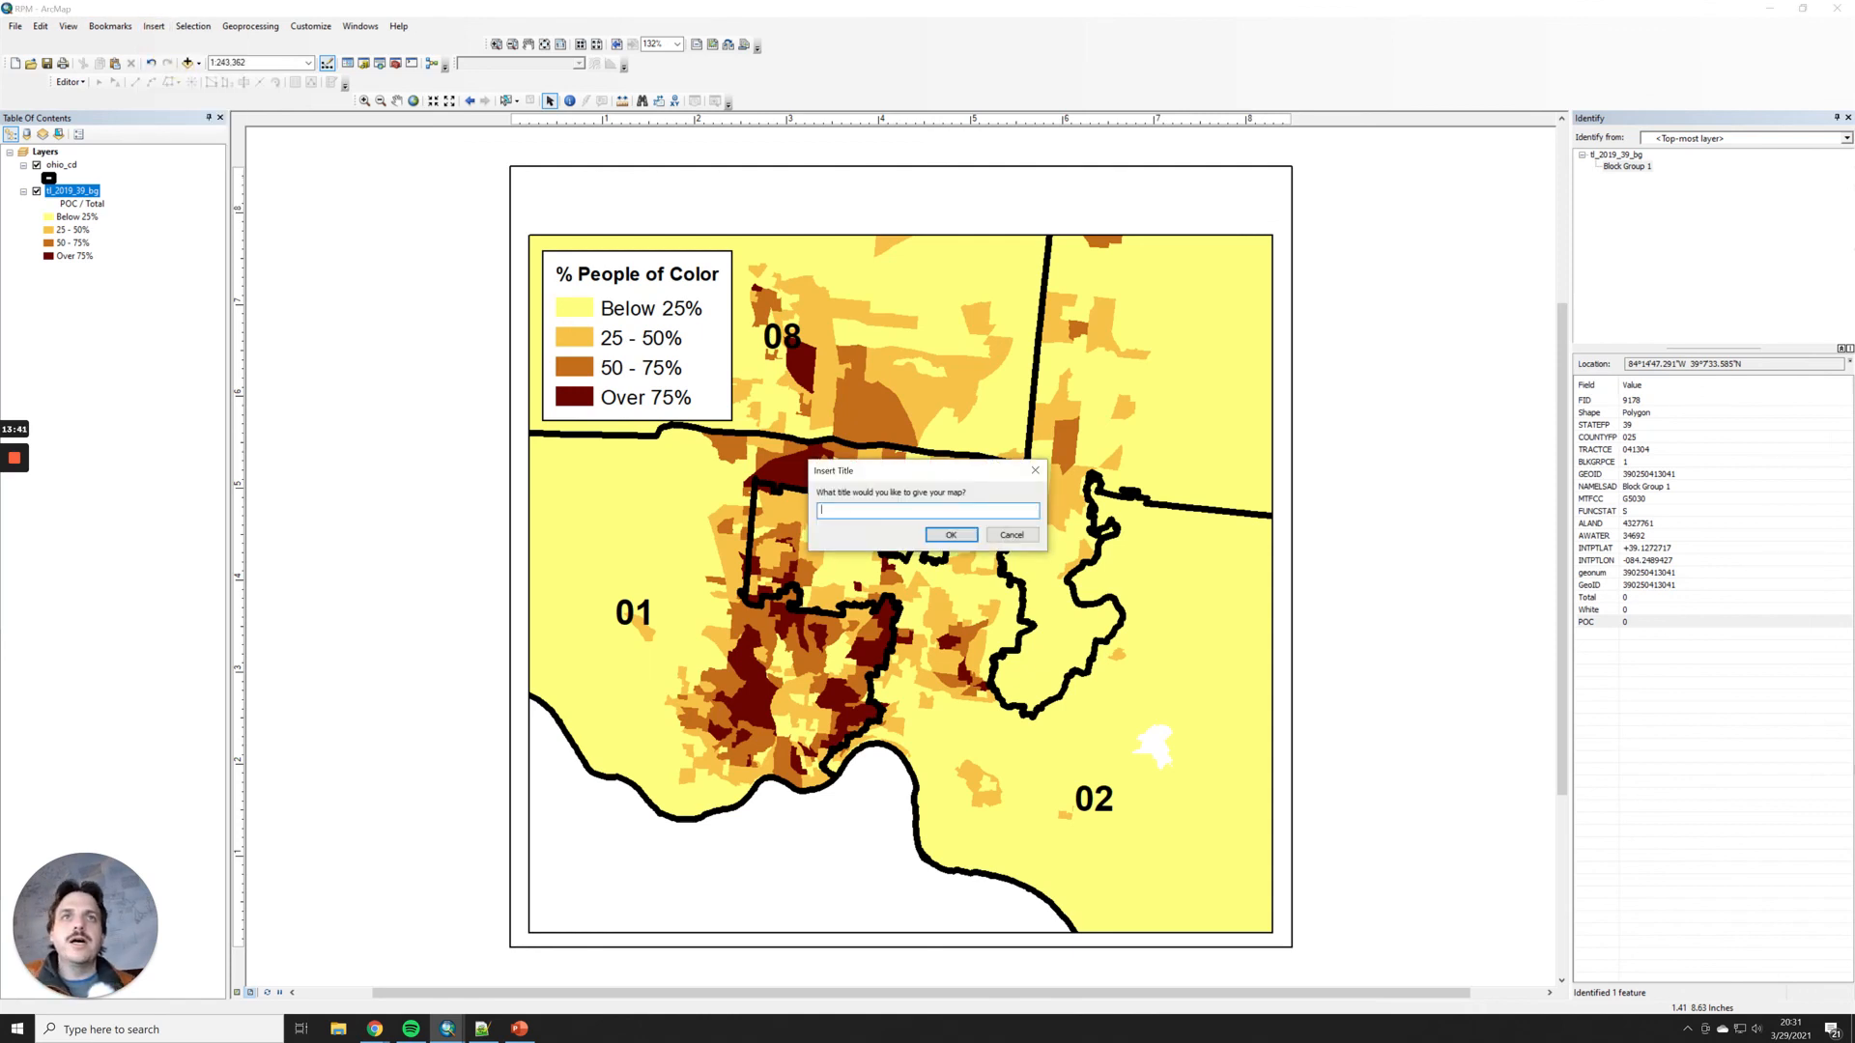
{"action": "type", "text": "Congressio"}
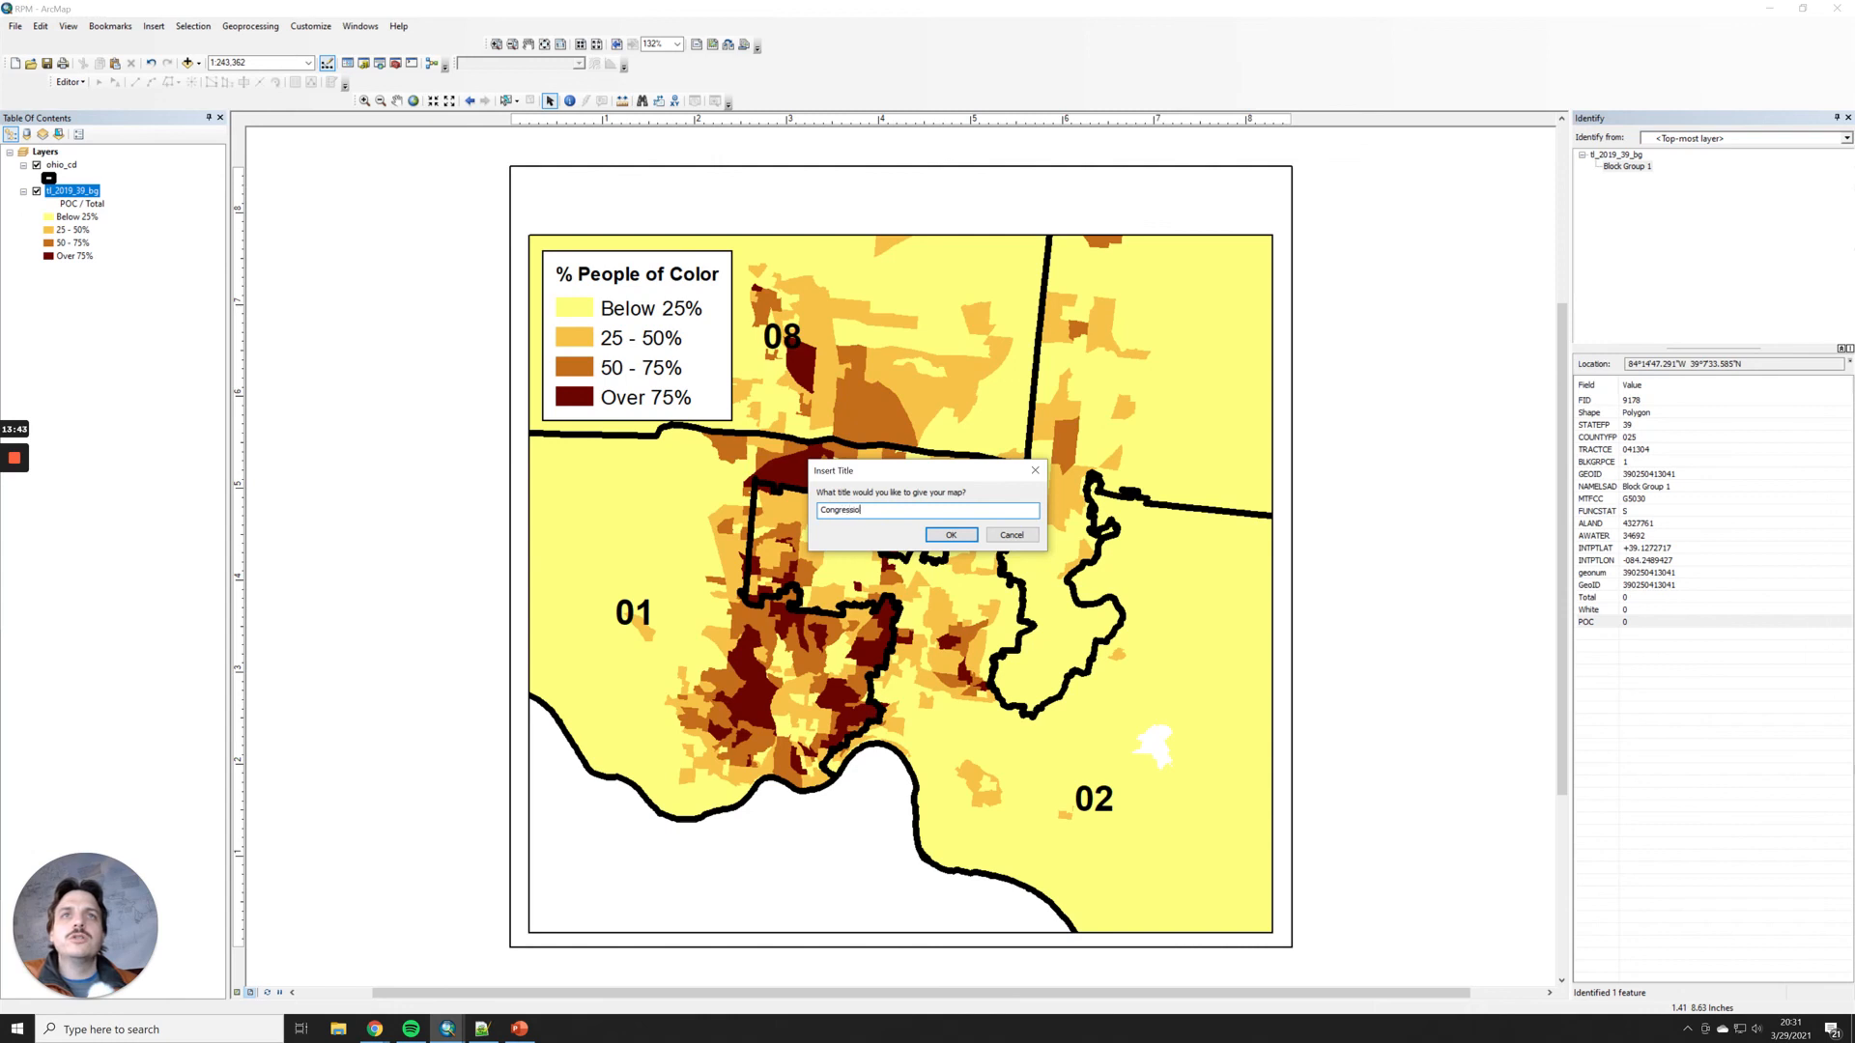
{"action": "type", "text": "nal Districts of Ohio"}
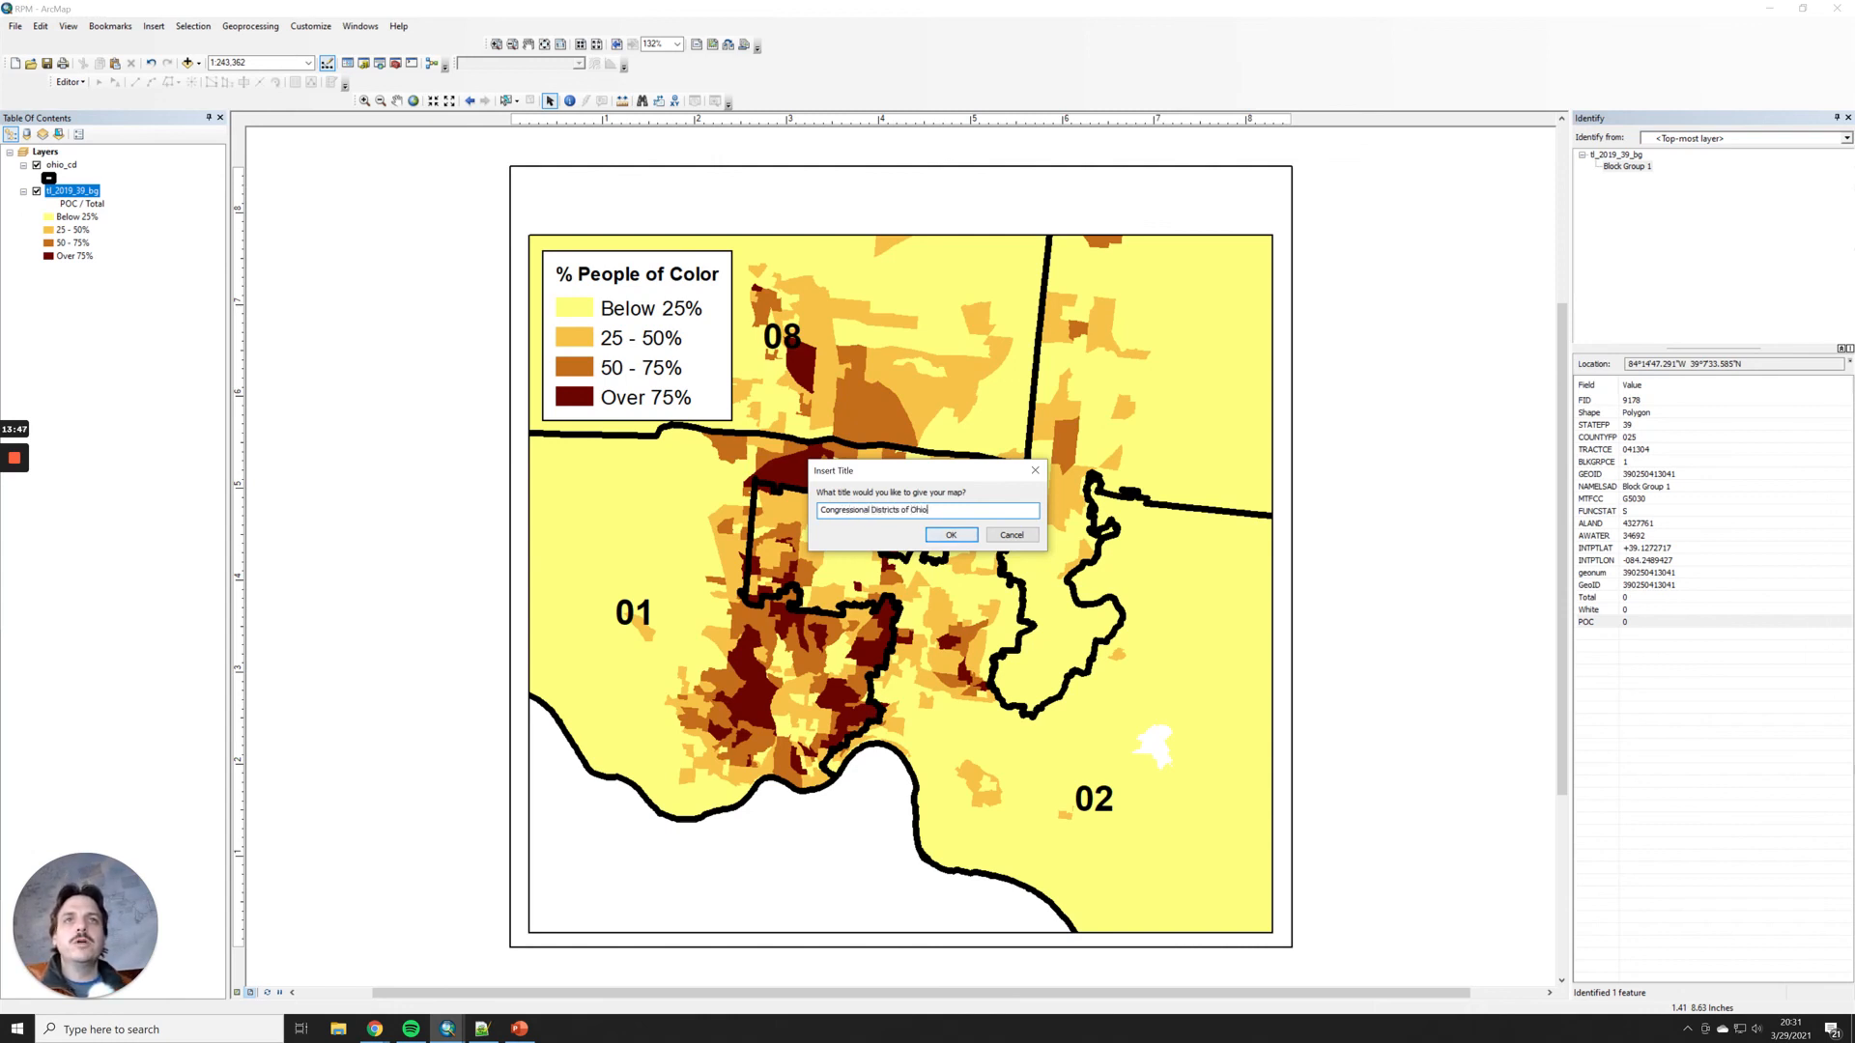
{"action": "left_click", "coordinate": [952, 535]}
{"action": "left_click_drag", "start_coordinate": [929, 241], "coordinate": [929, 199]}
Step: Format the title text as bold Arial, size 28, and reposition it in the margin above the map frame
{"action": "double_click", "coordinate": [849, 201]}
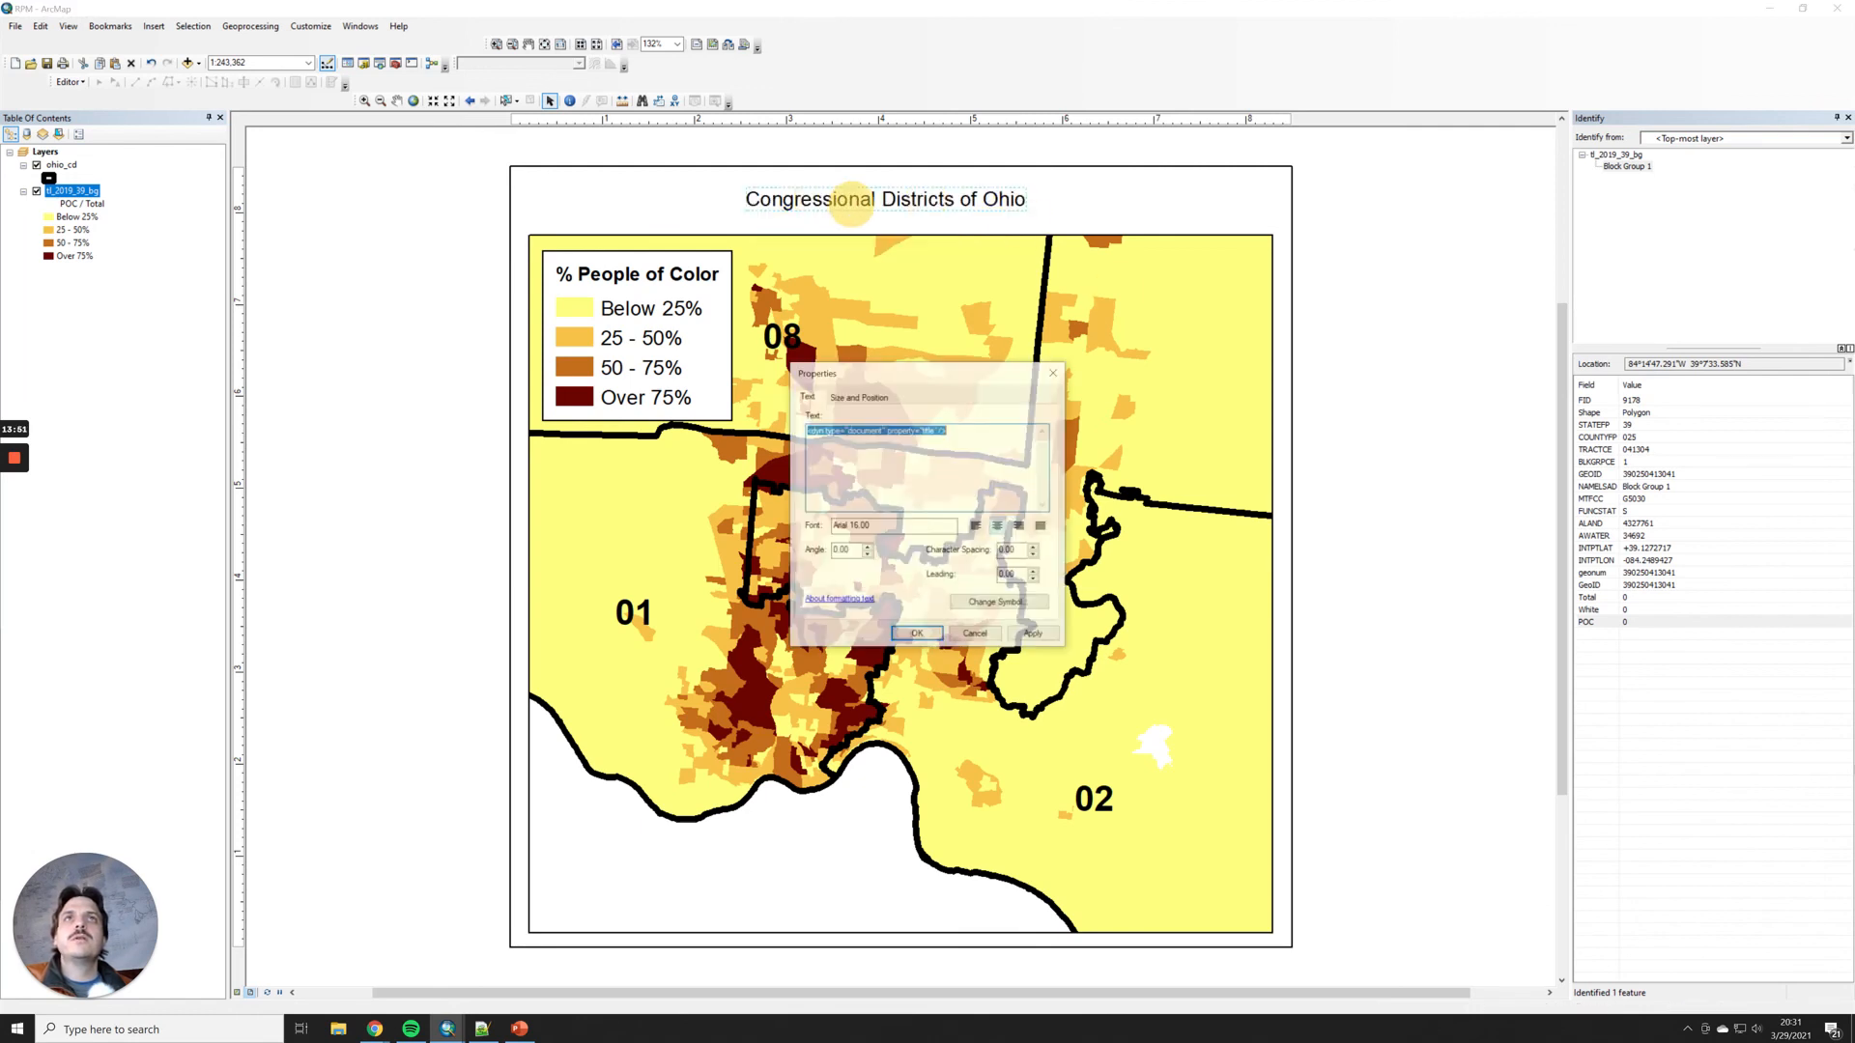
{"action": "left_click_drag", "start_coordinate": [978, 375], "coordinate": [972, 276]}
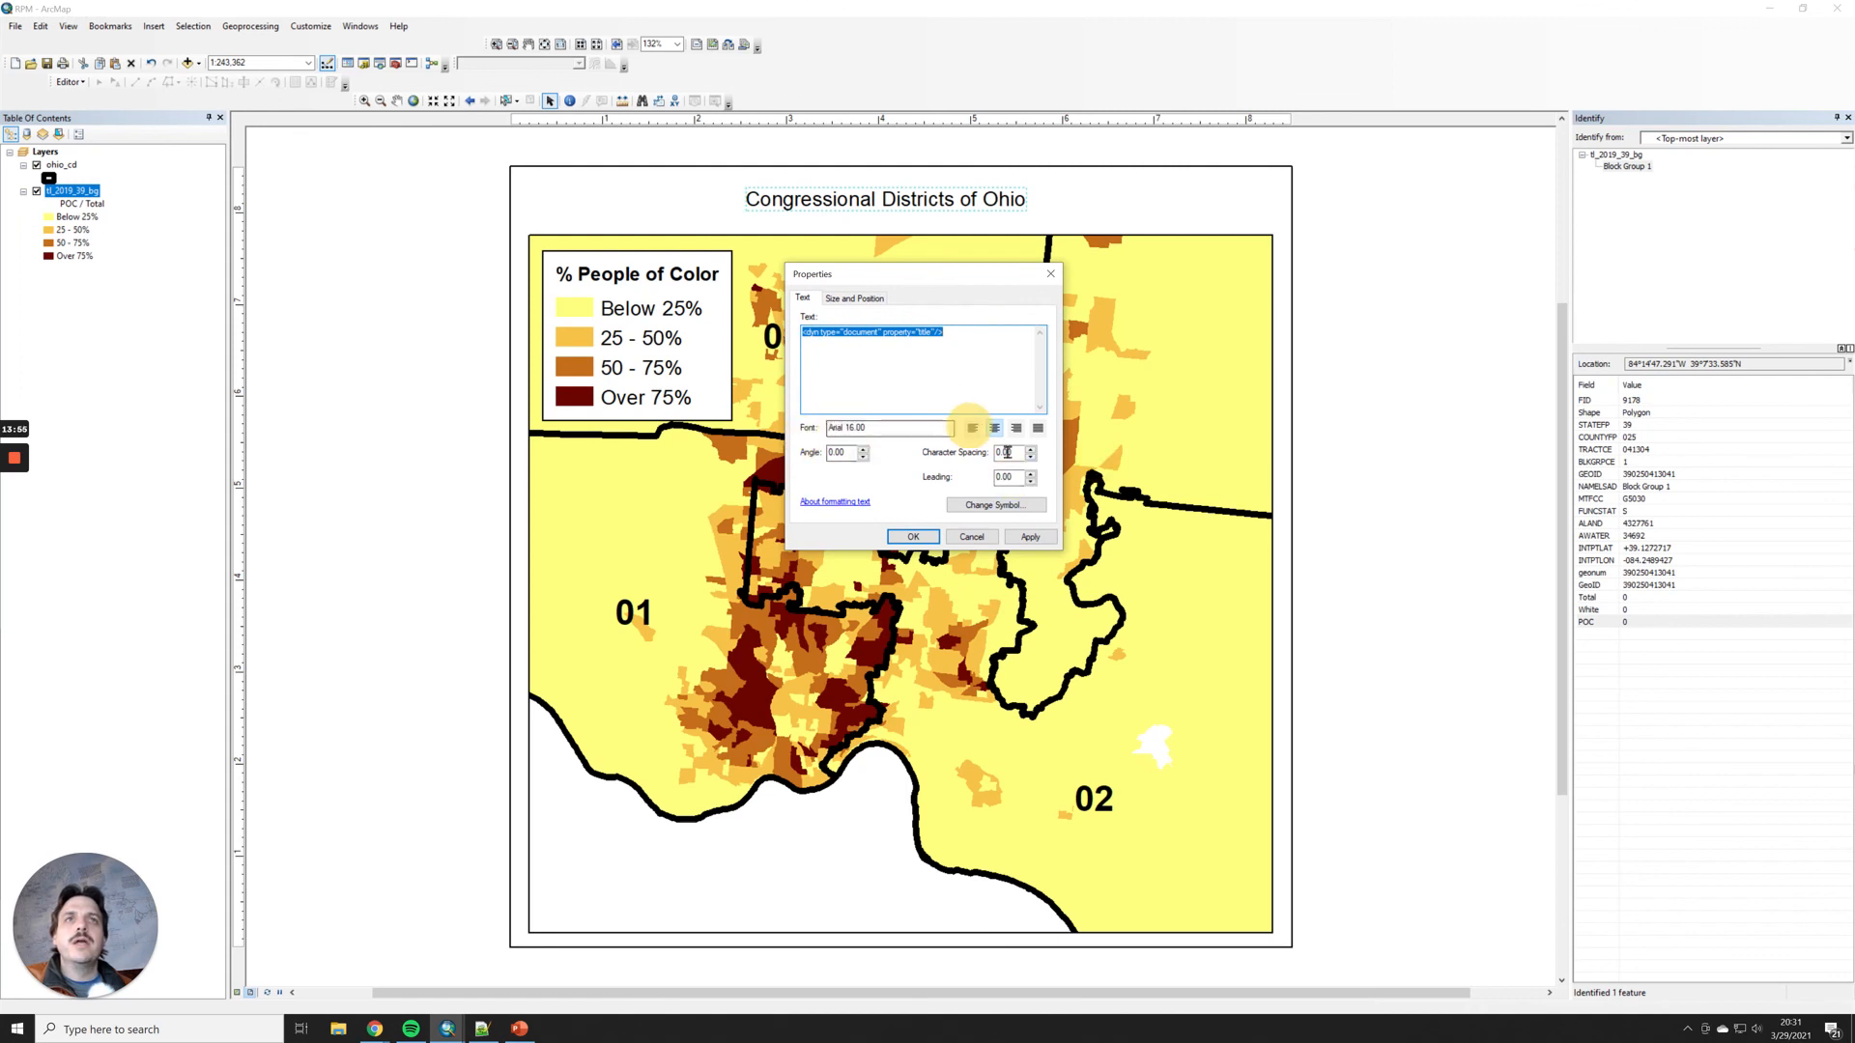
{"action": "left_click", "coordinate": [995, 505]}
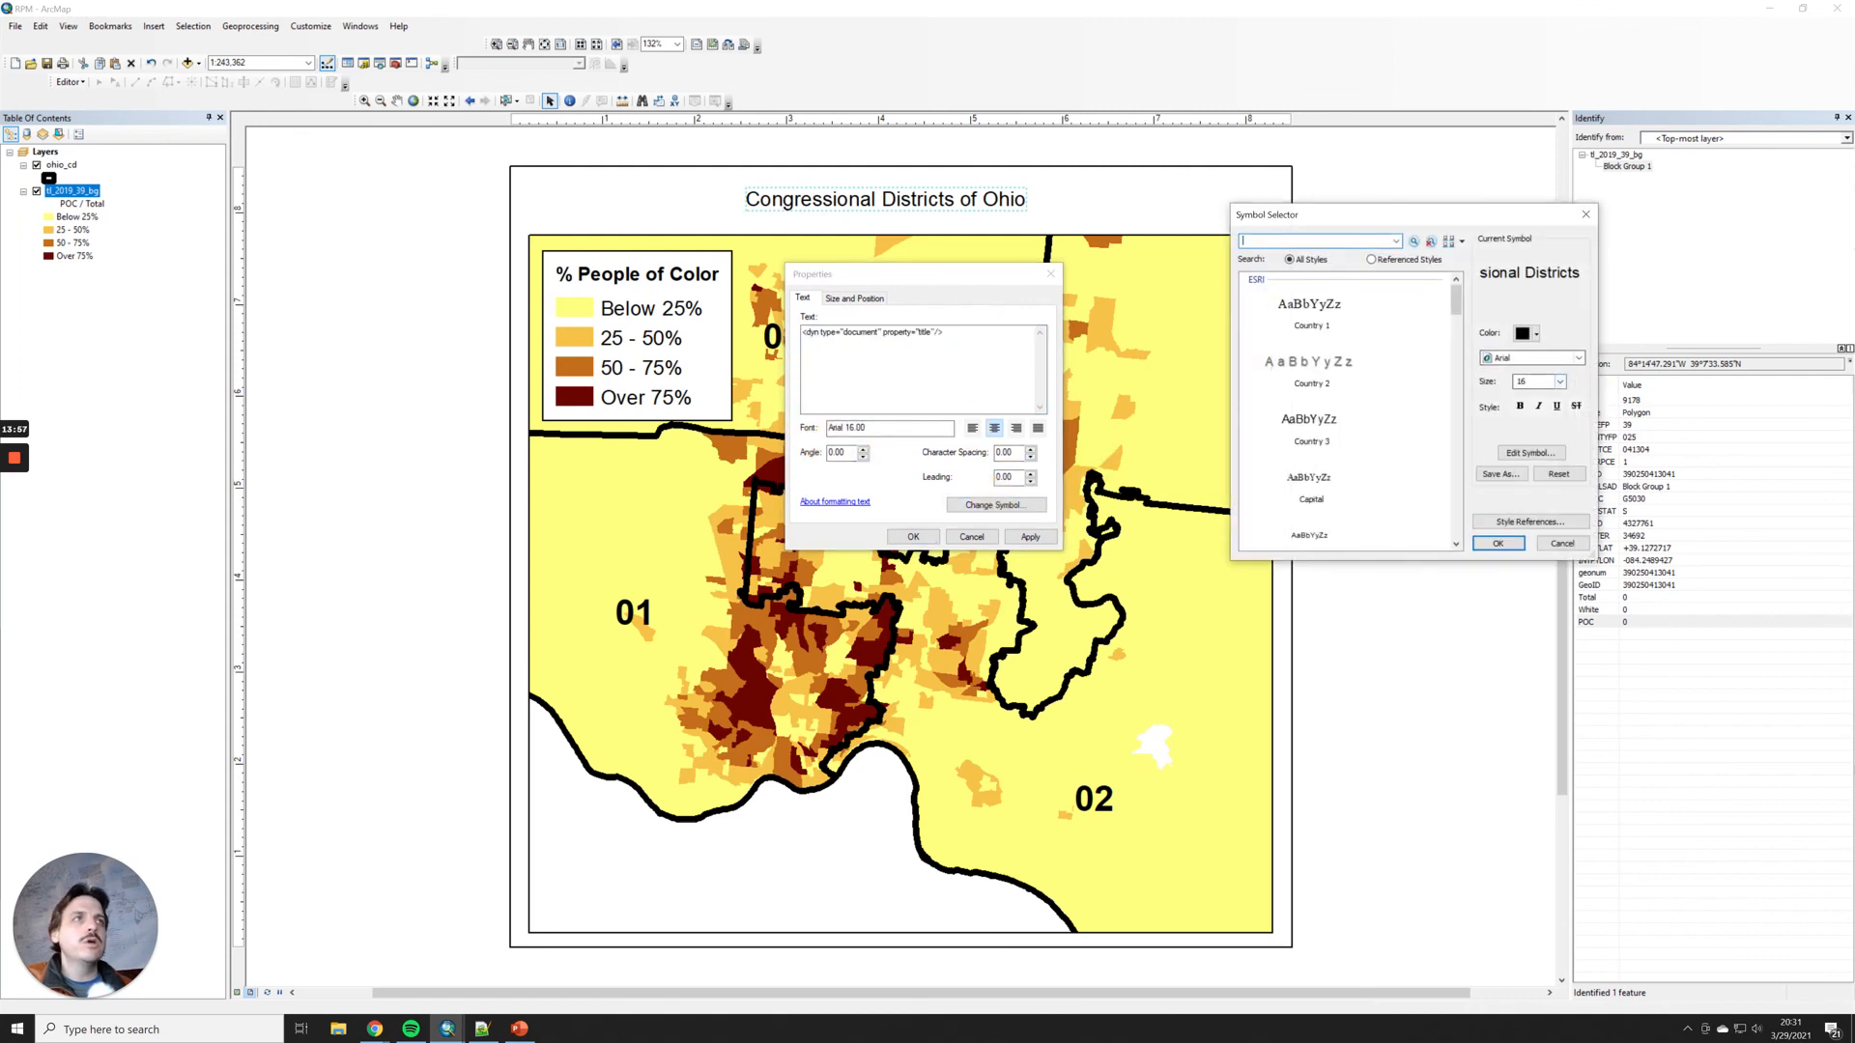
{"action": "left_click", "coordinate": [1559, 381]}
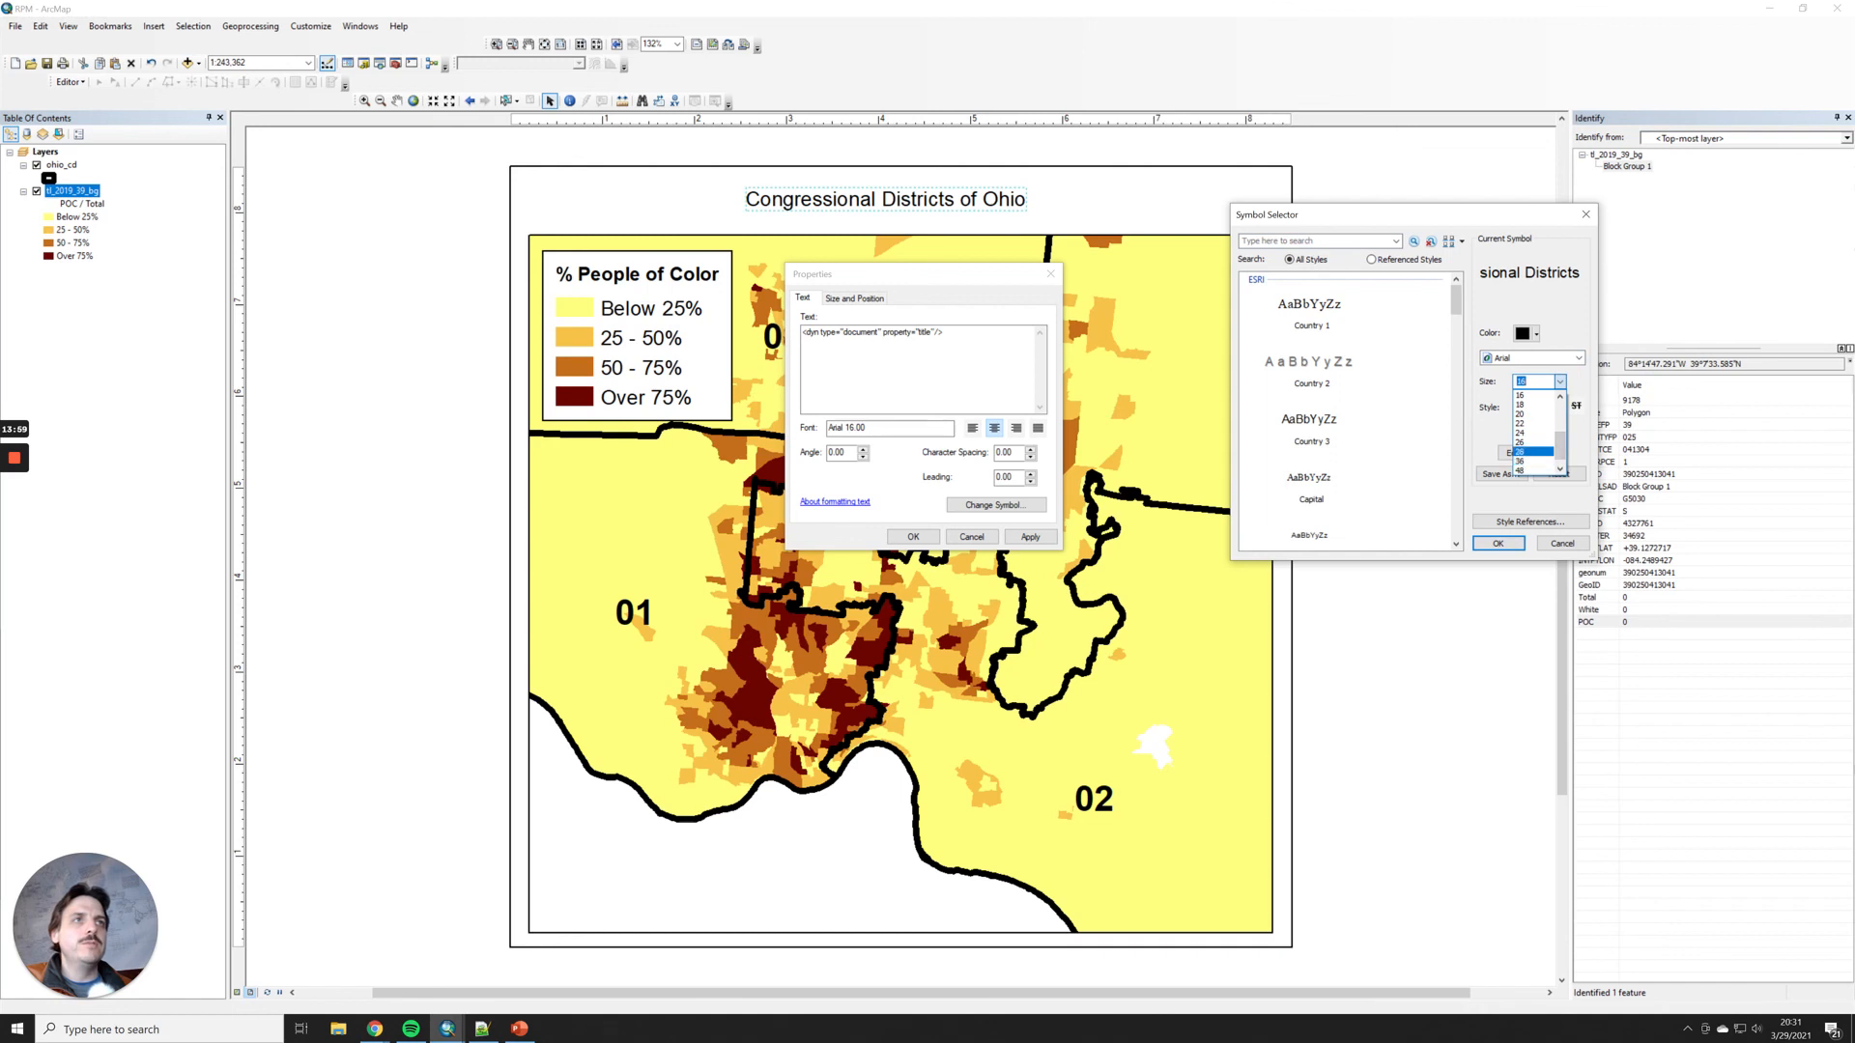
{"action": "left_click", "coordinate": [1535, 454]}
{"action": "left_click", "coordinate": [1498, 542]}
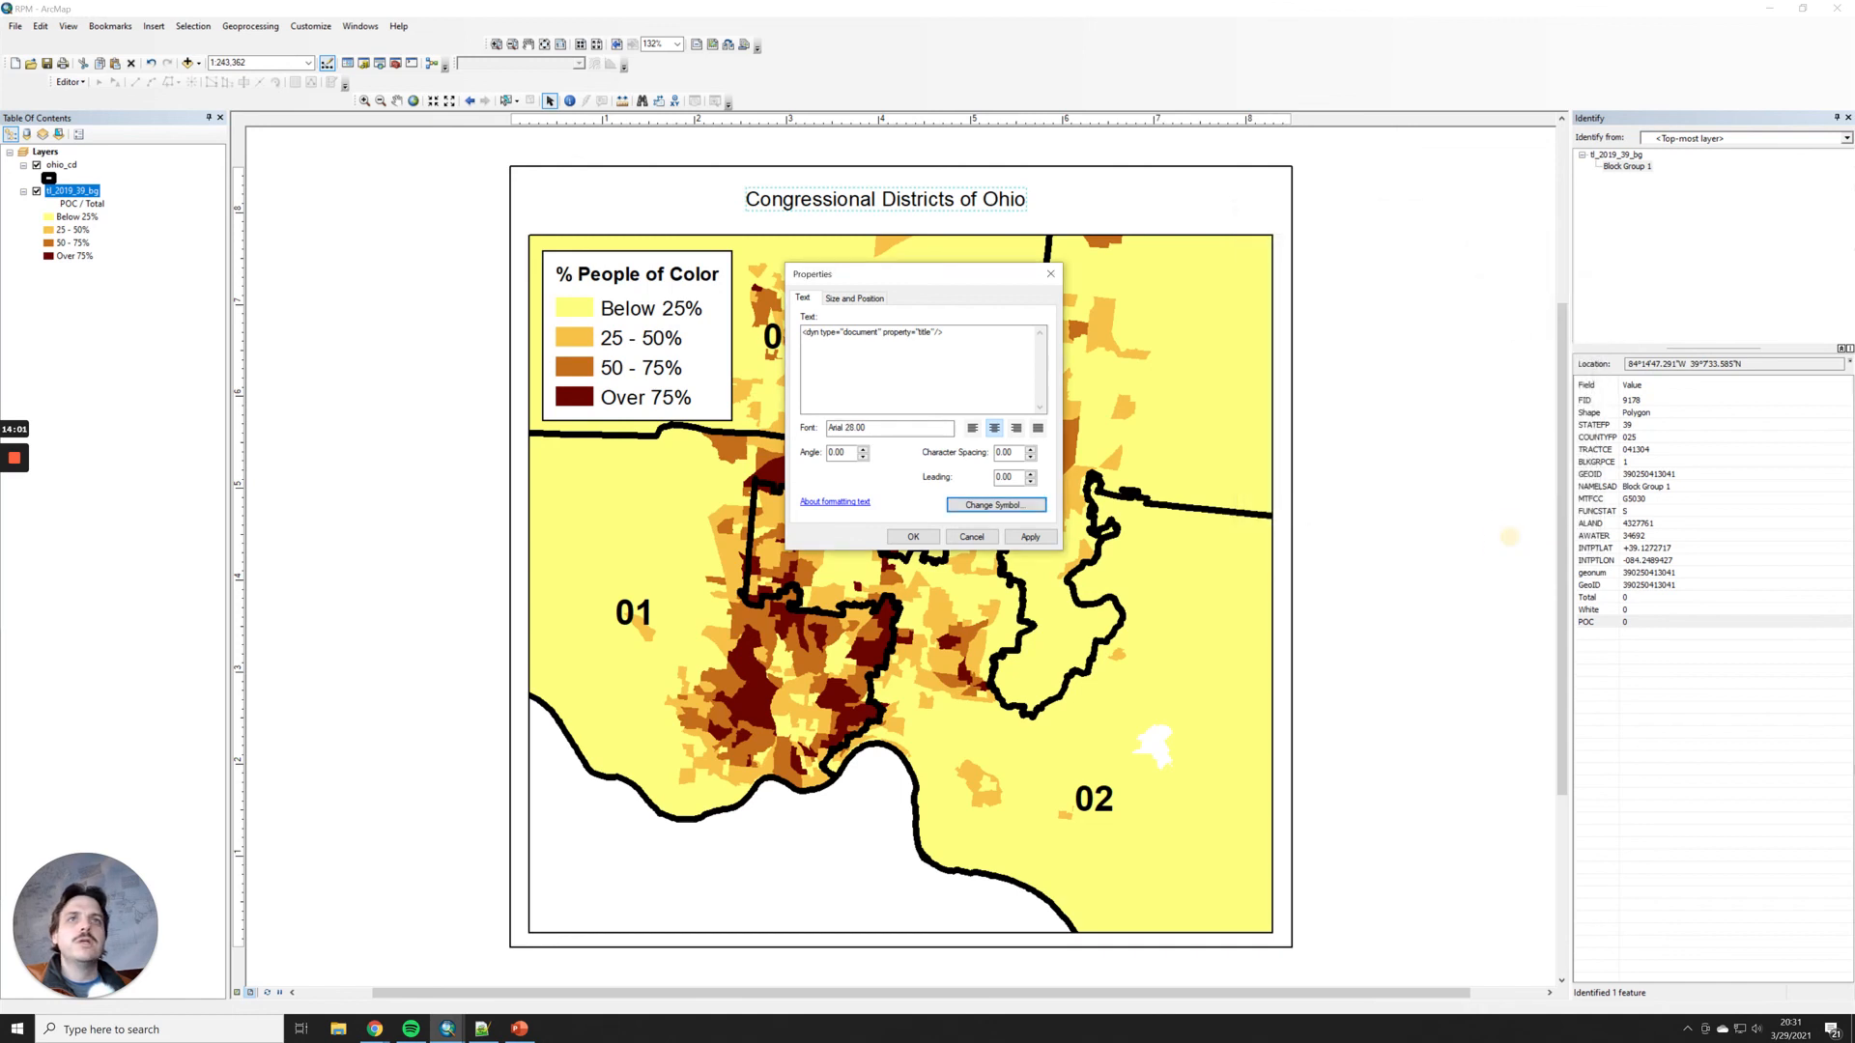
{"action": "left_click", "coordinate": [1031, 536]}
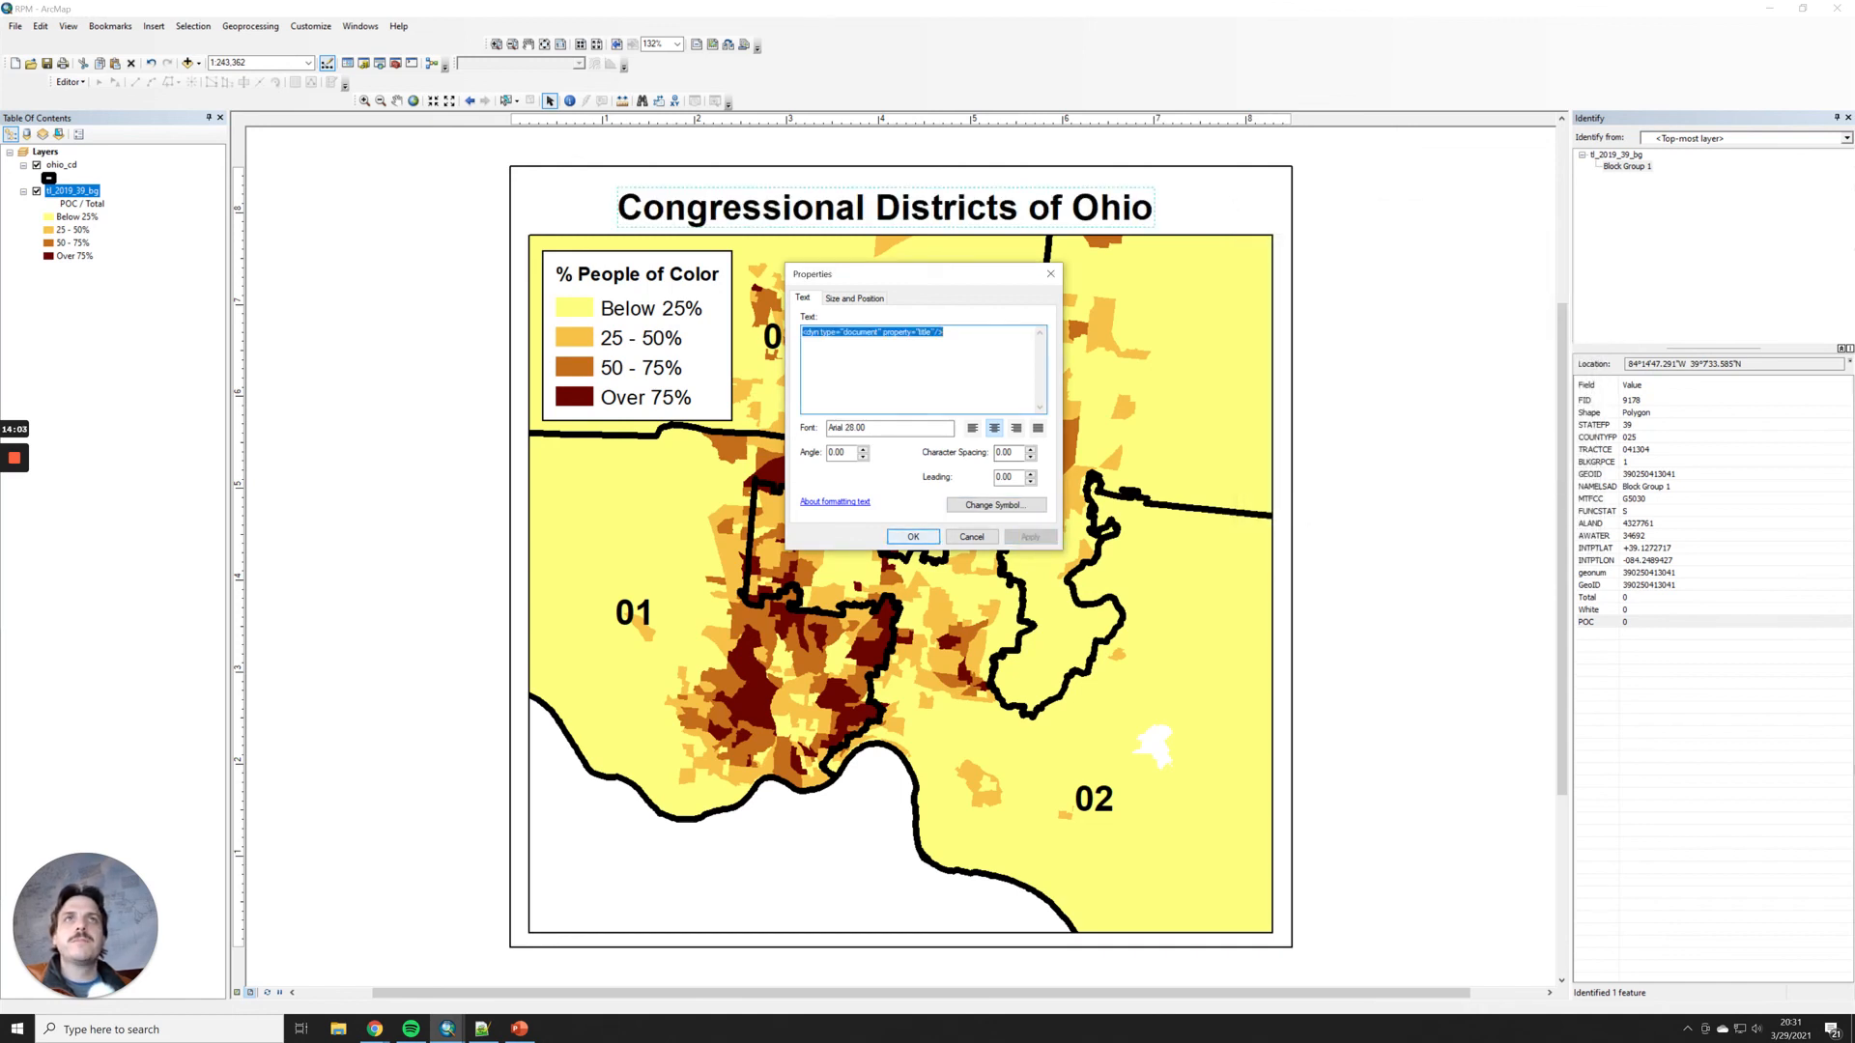
{"action": "left_click", "coordinate": [913, 536]}
{"action": "left_click_drag", "start_coordinate": [947, 208], "coordinate": [959, 198]}
Step: View the finished FinalMap2 layout for comparison, and return to the RPM map
{"action": "mouse_move", "coordinate": [447, 1029]}
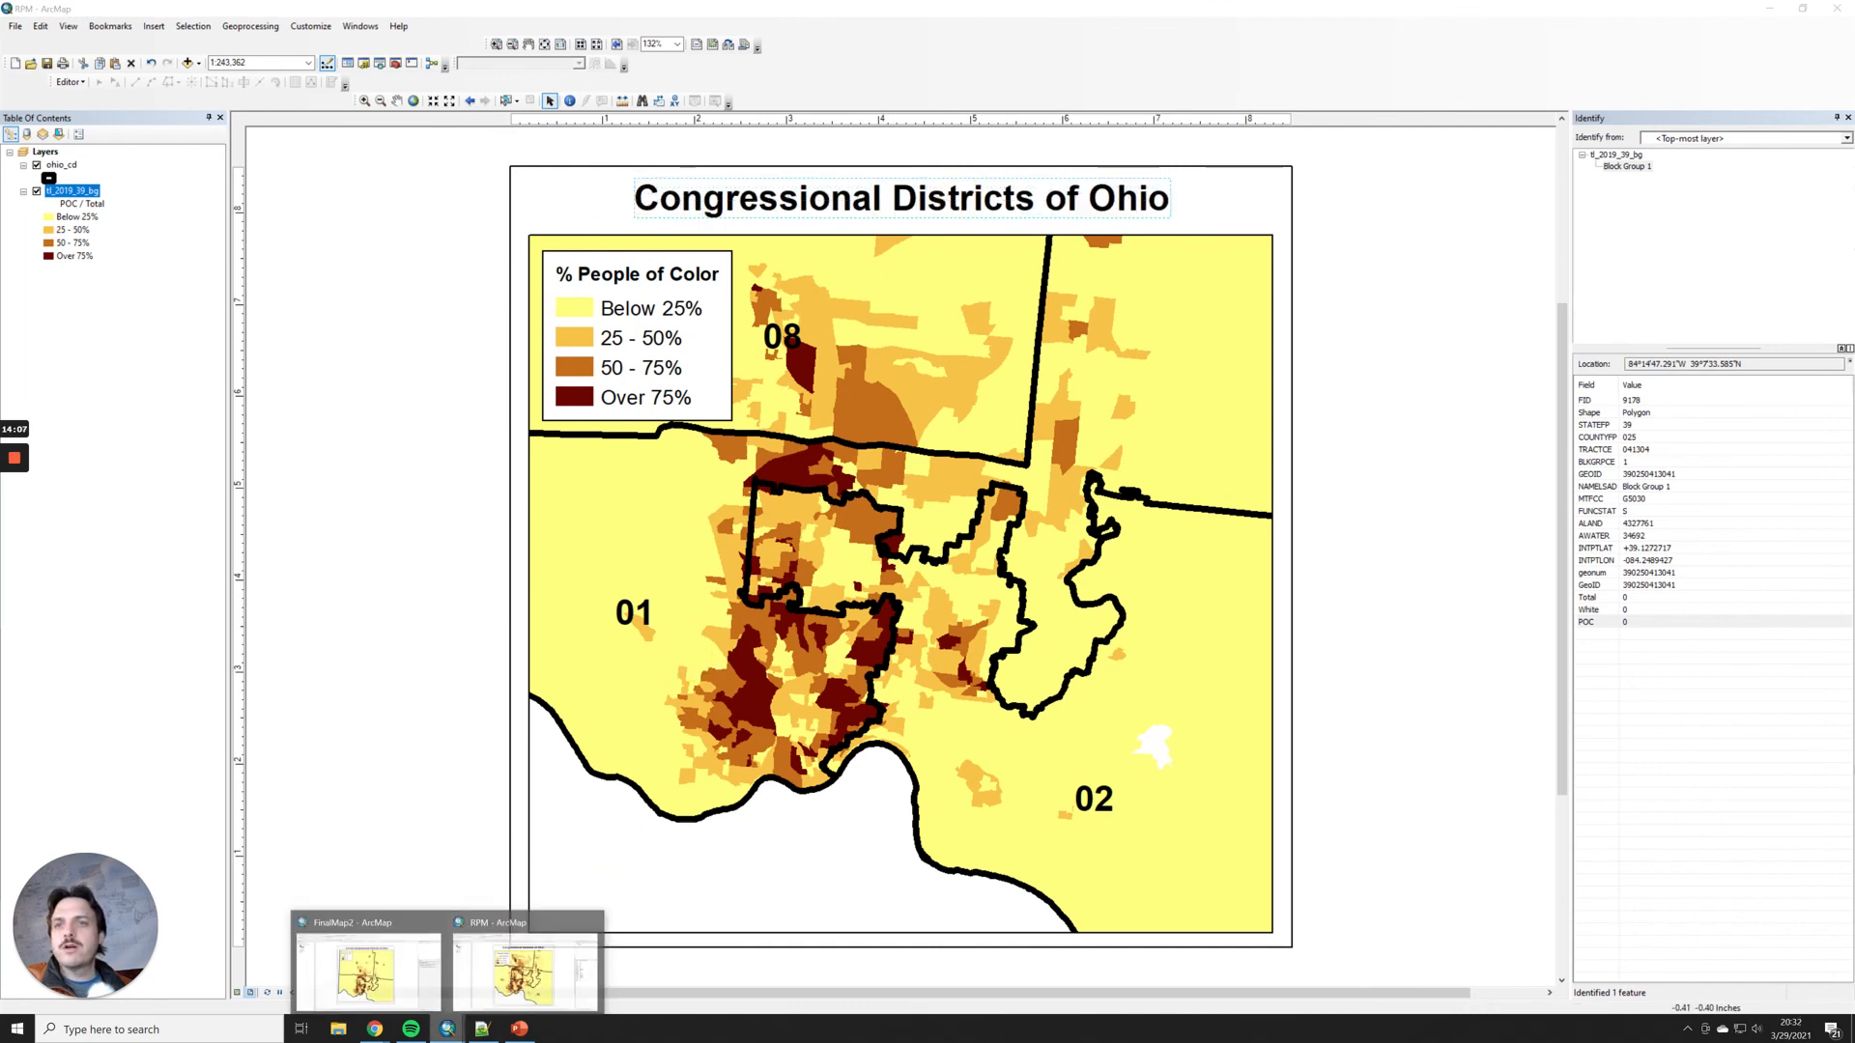
{"action": "left_click", "coordinate": [386, 974]}
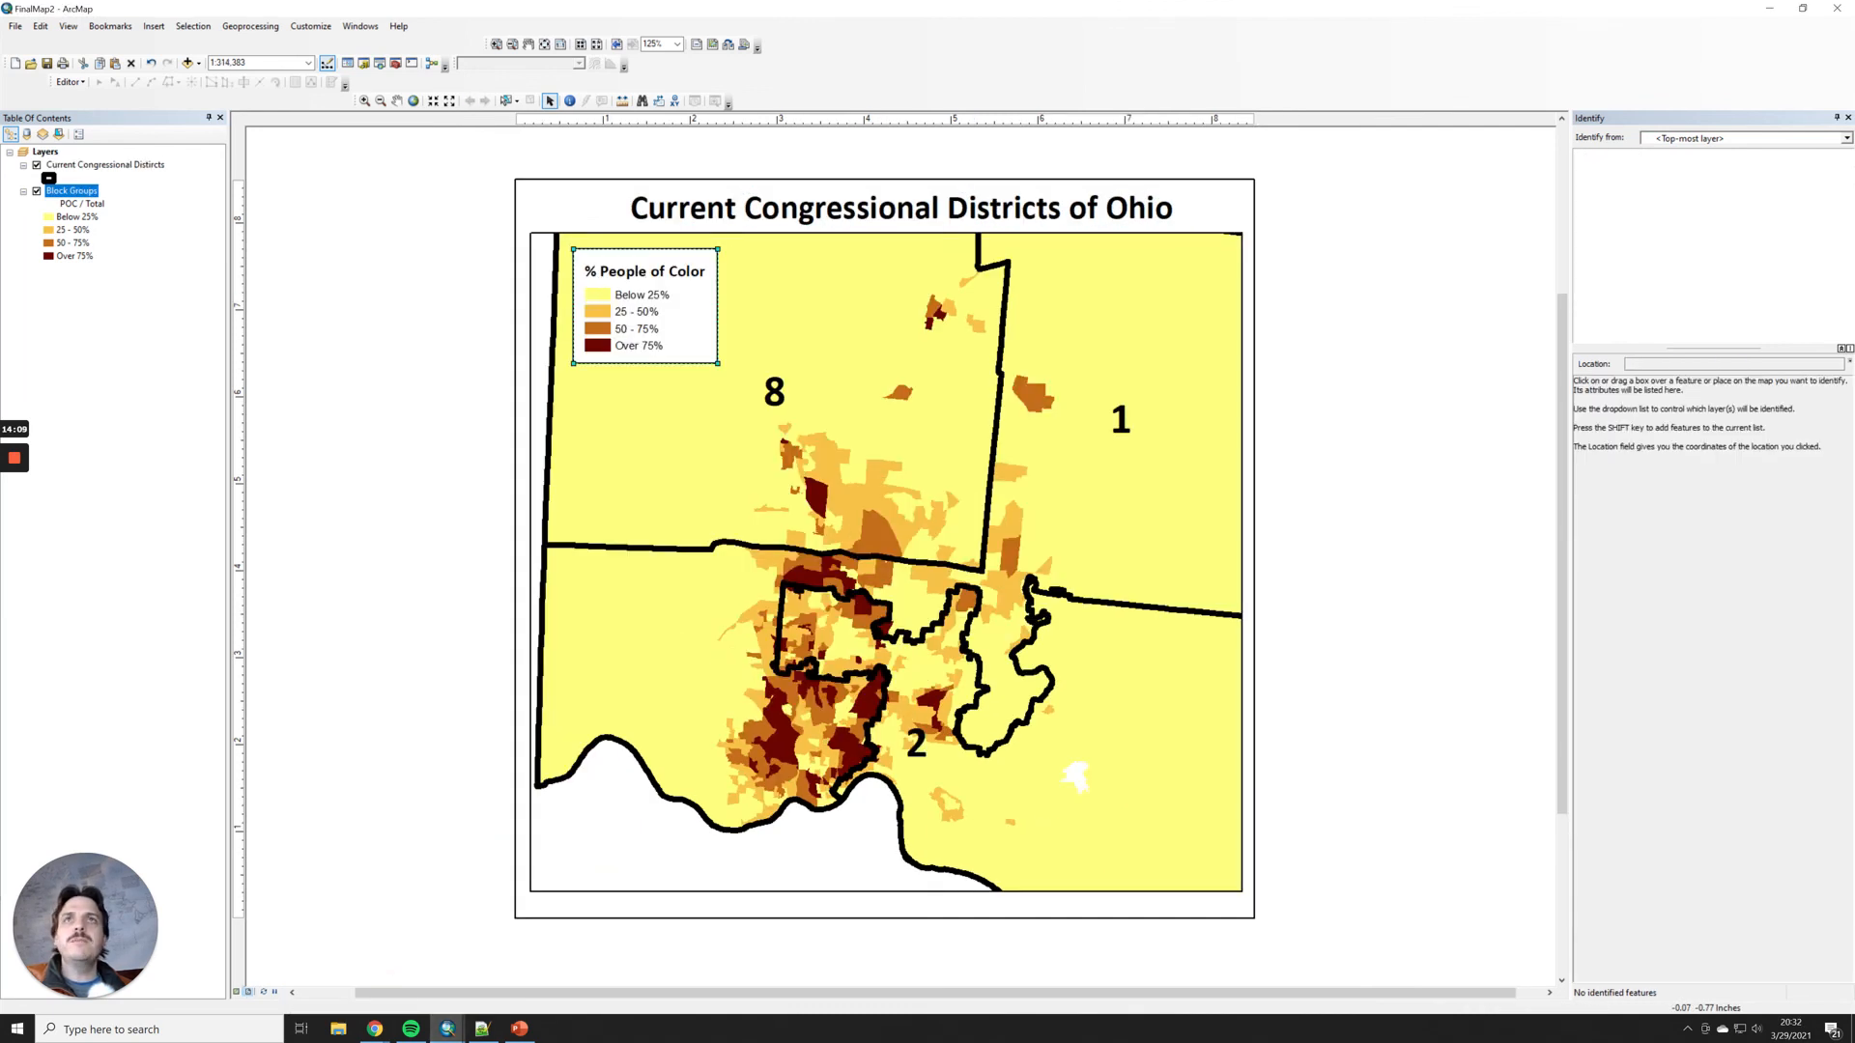
{"action": "left_click", "coordinate": [1769, 8]}
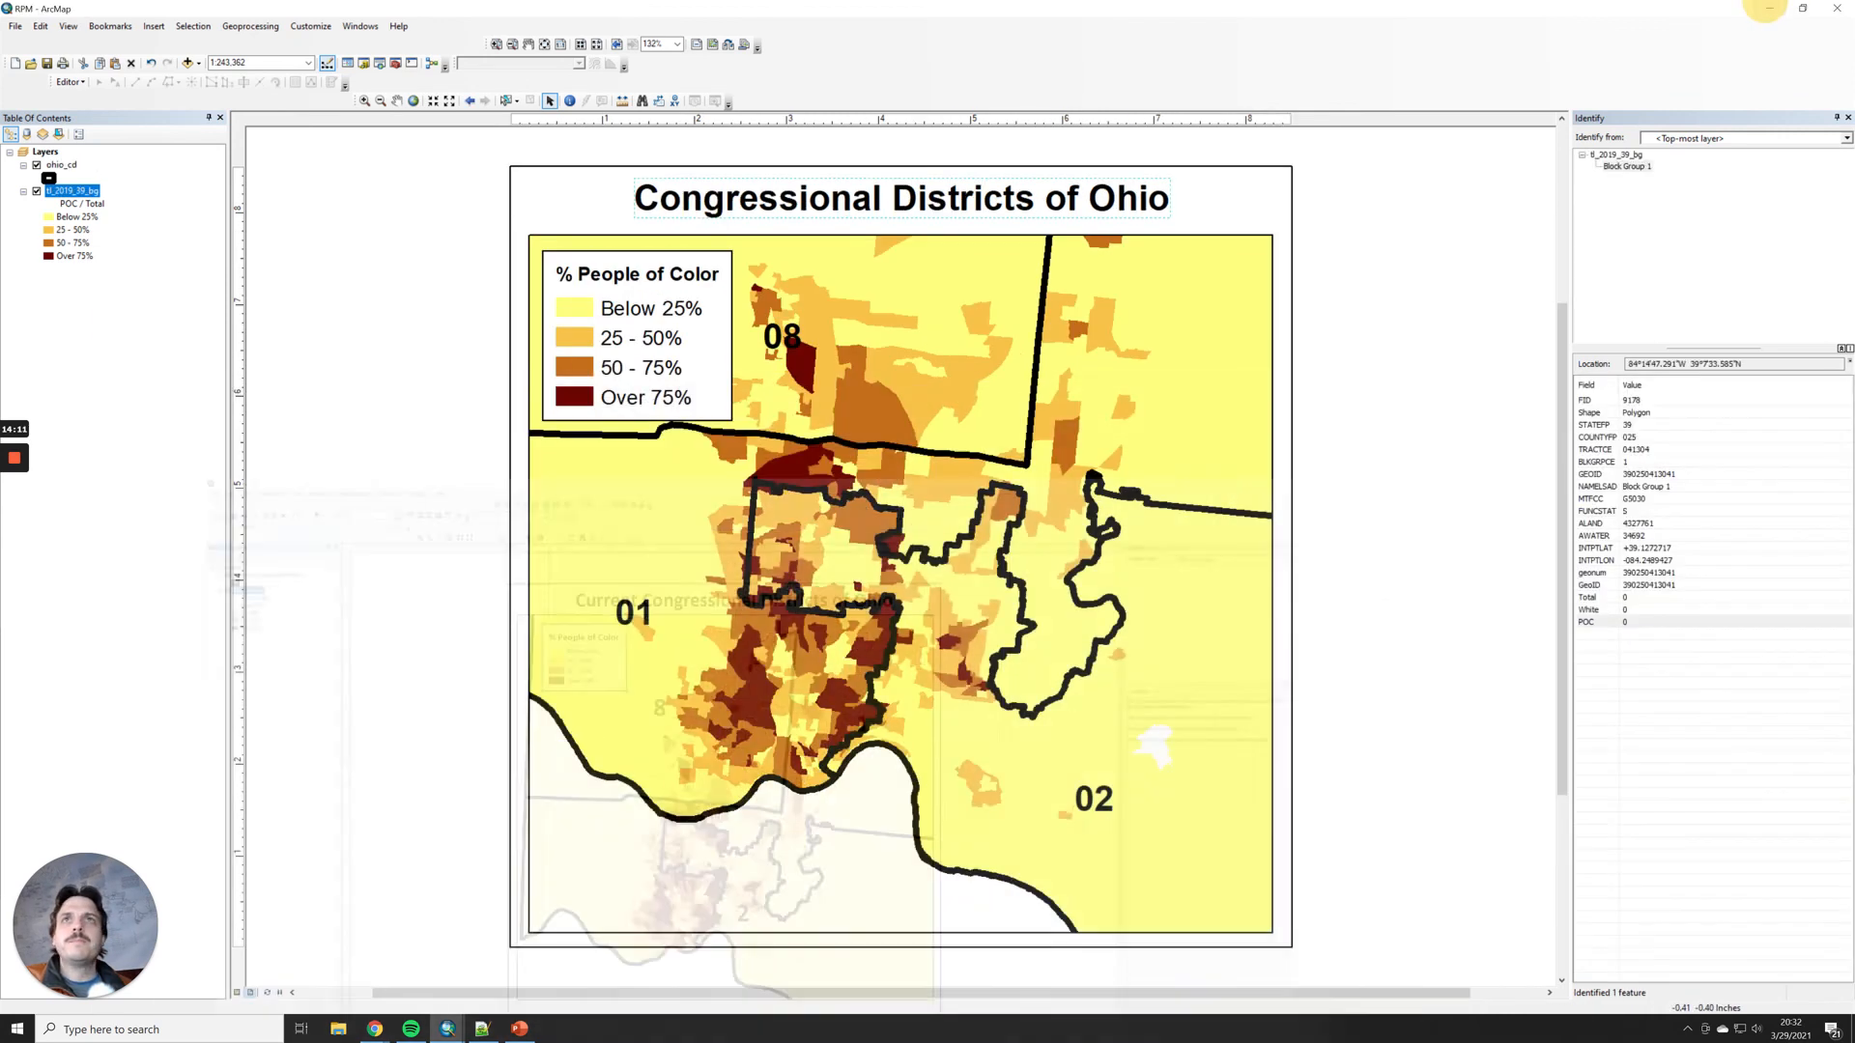